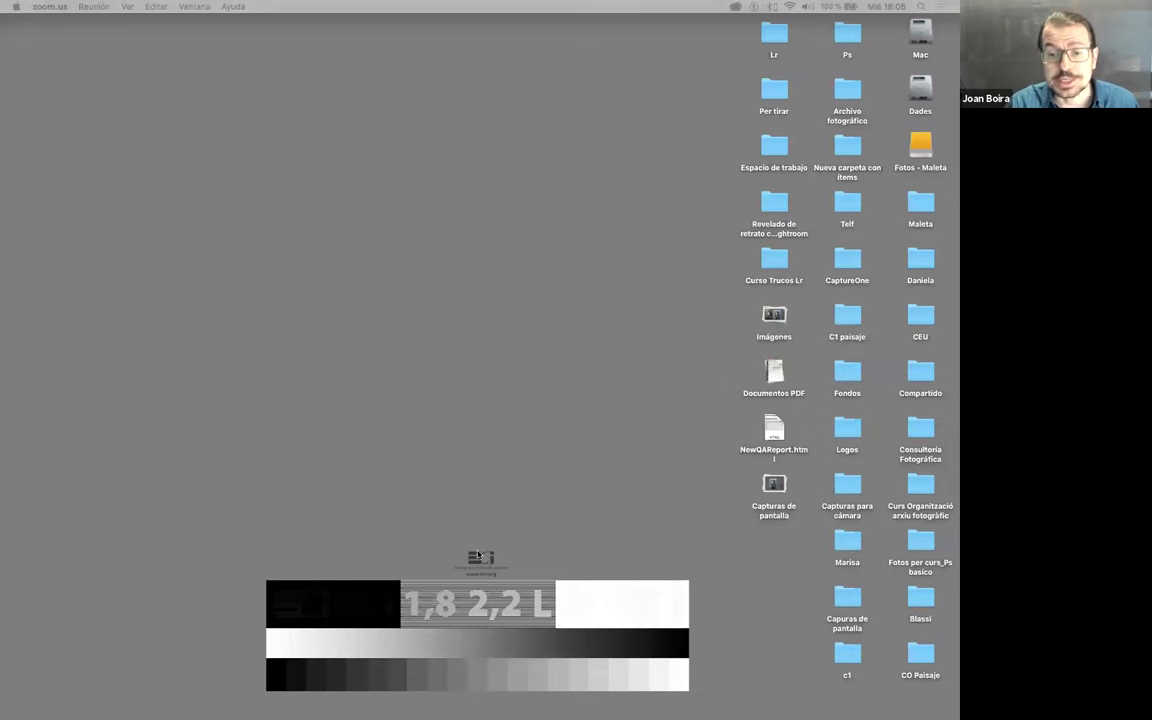
Step: Restore the minimized Foto Formación Firefox window from the Dock
{"action": "mouse_move", "coordinate": [478, 708]}
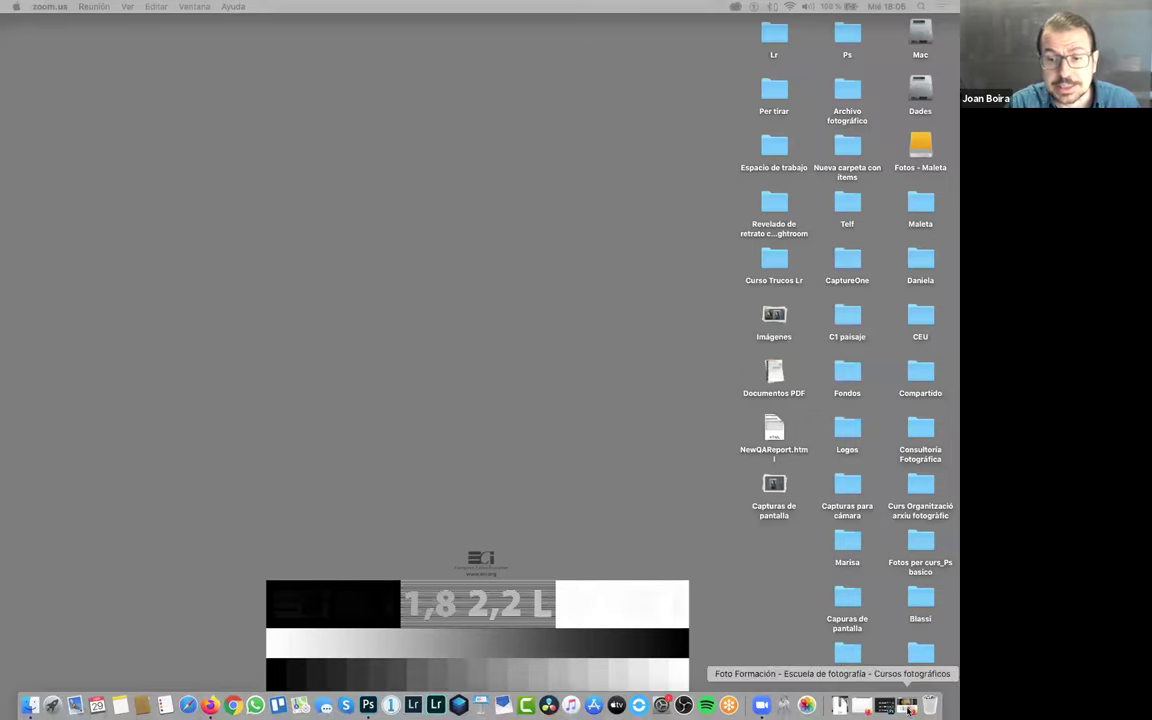
{"action": "left_click", "coordinate": [897, 708]}
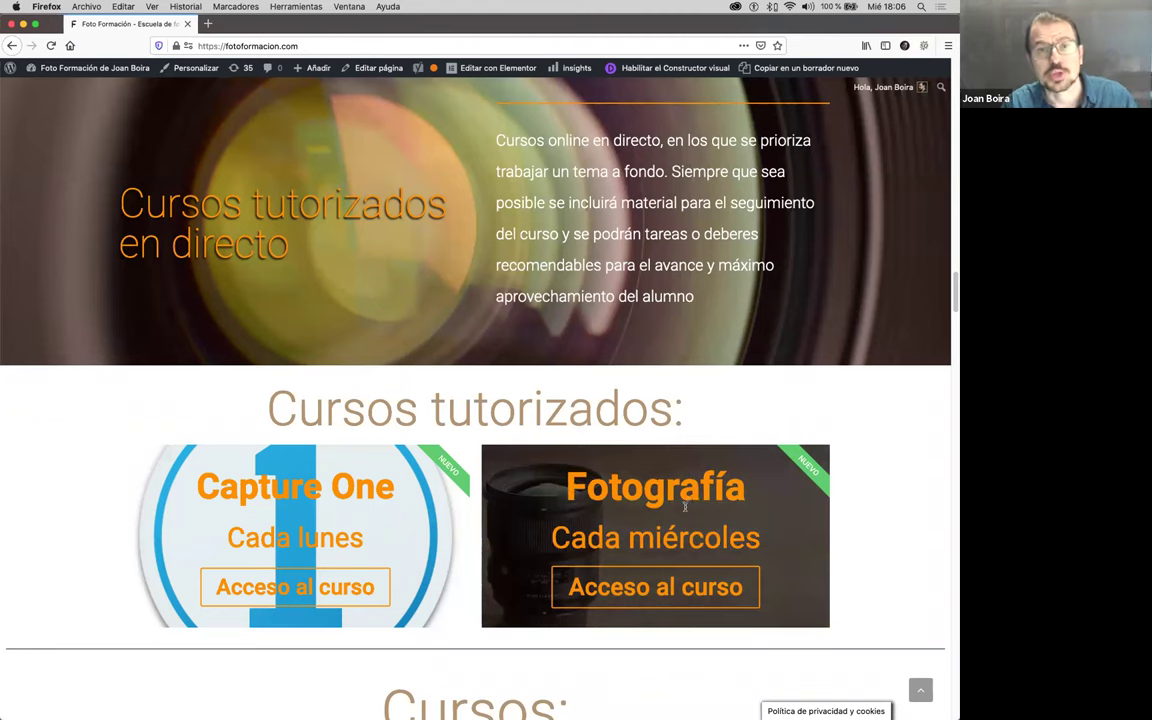
Step: Open 'Curso tutorizado de fotografía' and scroll to its photo download button and planned class topics
{"action": "left_click", "coordinate": [663, 594]}
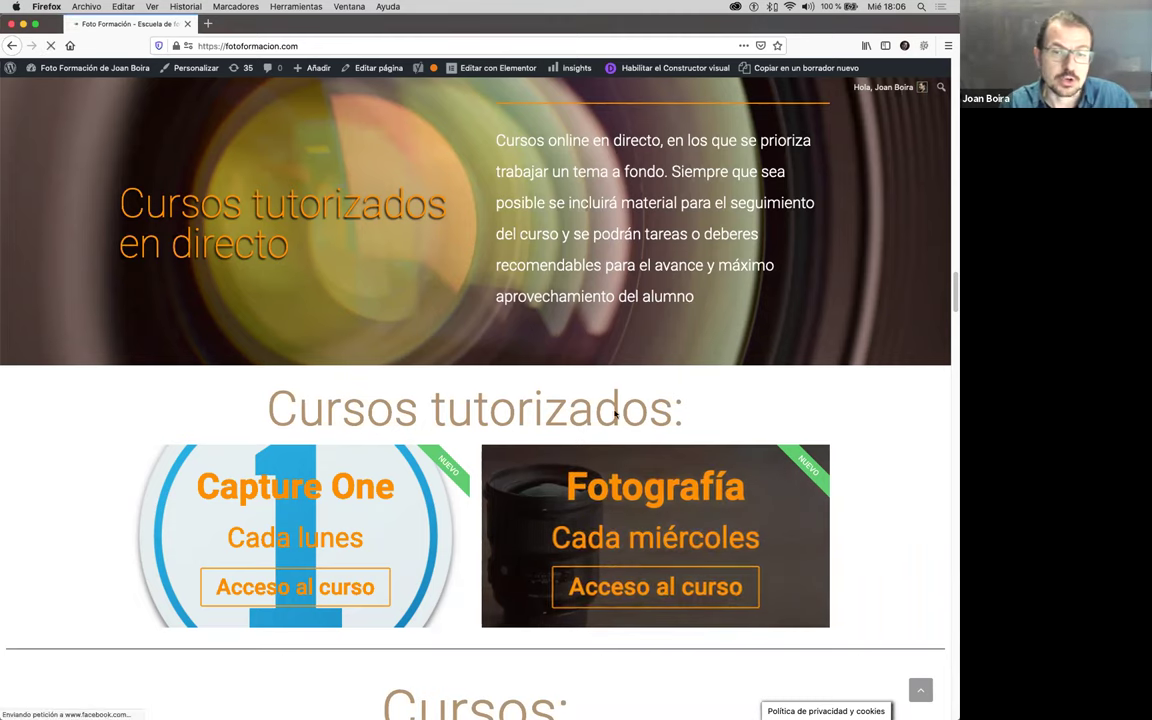
{"action": "scroll", "coordinate": [612, 417], "scroll_direction": "down", "scroll_amount": 5}
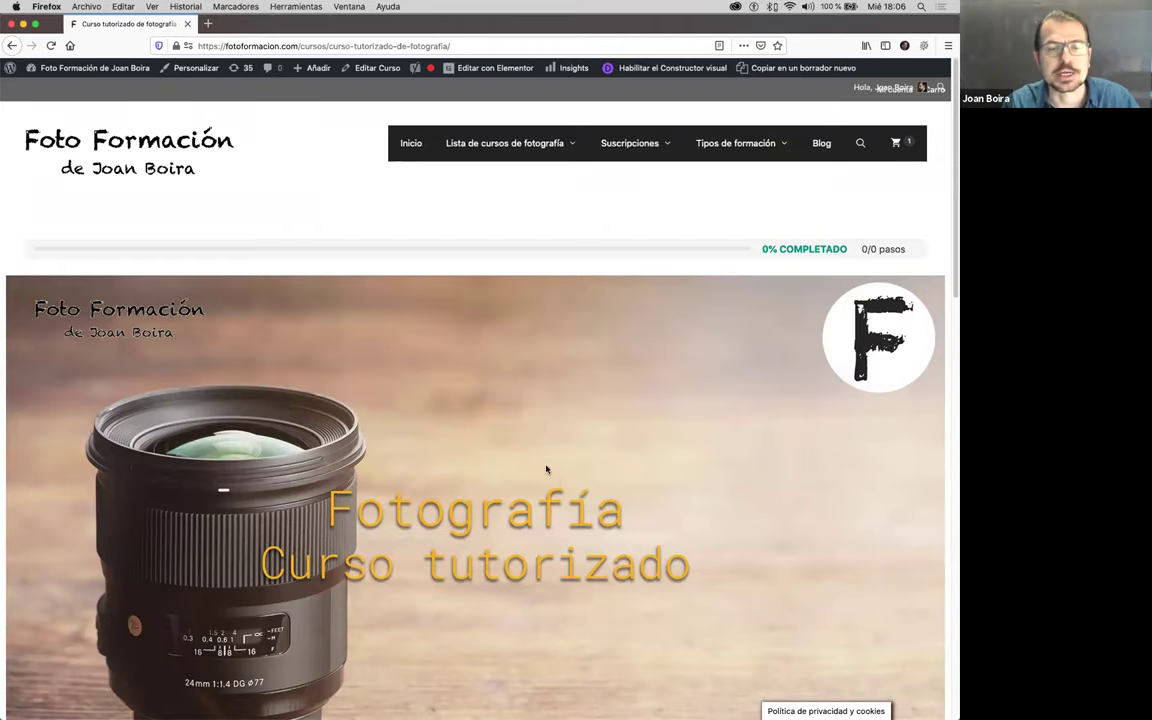
{"action": "scroll", "coordinate": [555, 479], "scroll_direction": "down", "scroll_amount": 5}
{"action": "scroll", "coordinate": [670, 297], "scroll_direction": "down", "scroll_amount": 5}
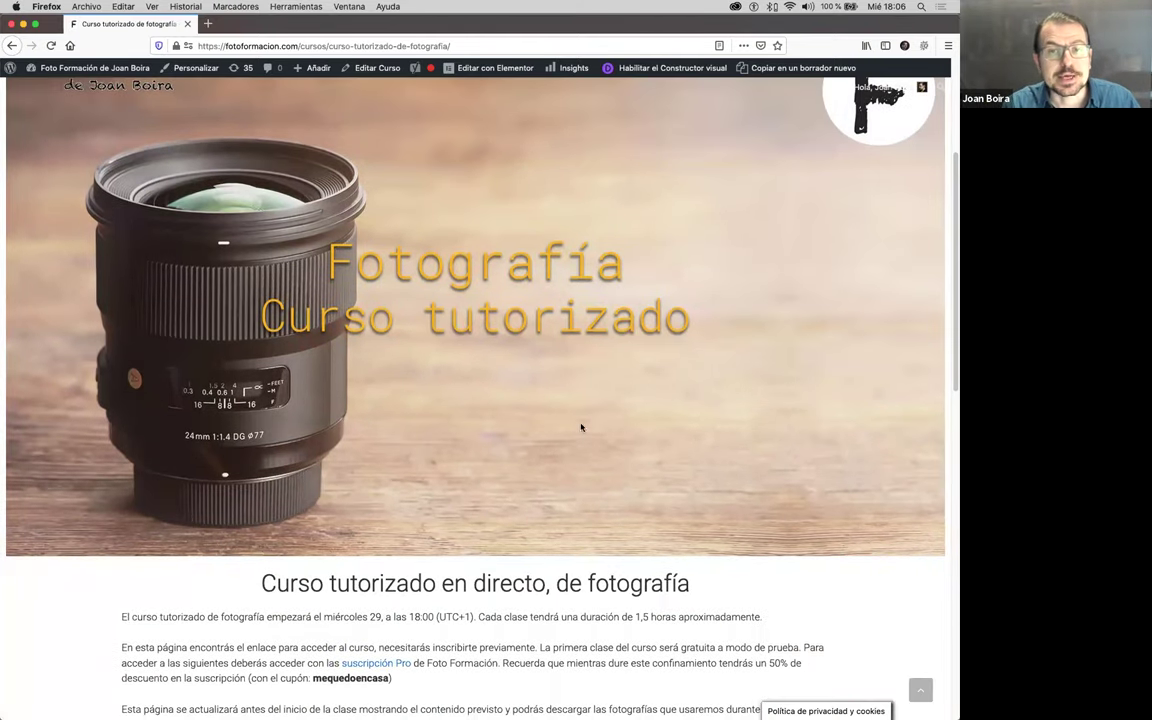
{"action": "scroll", "coordinate": [670, 298], "scroll_direction": "up", "scroll_amount": 4}
{"action": "scroll", "coordinate": [619, 445], "scroll_direction": "up", "scroll_amount": 2}
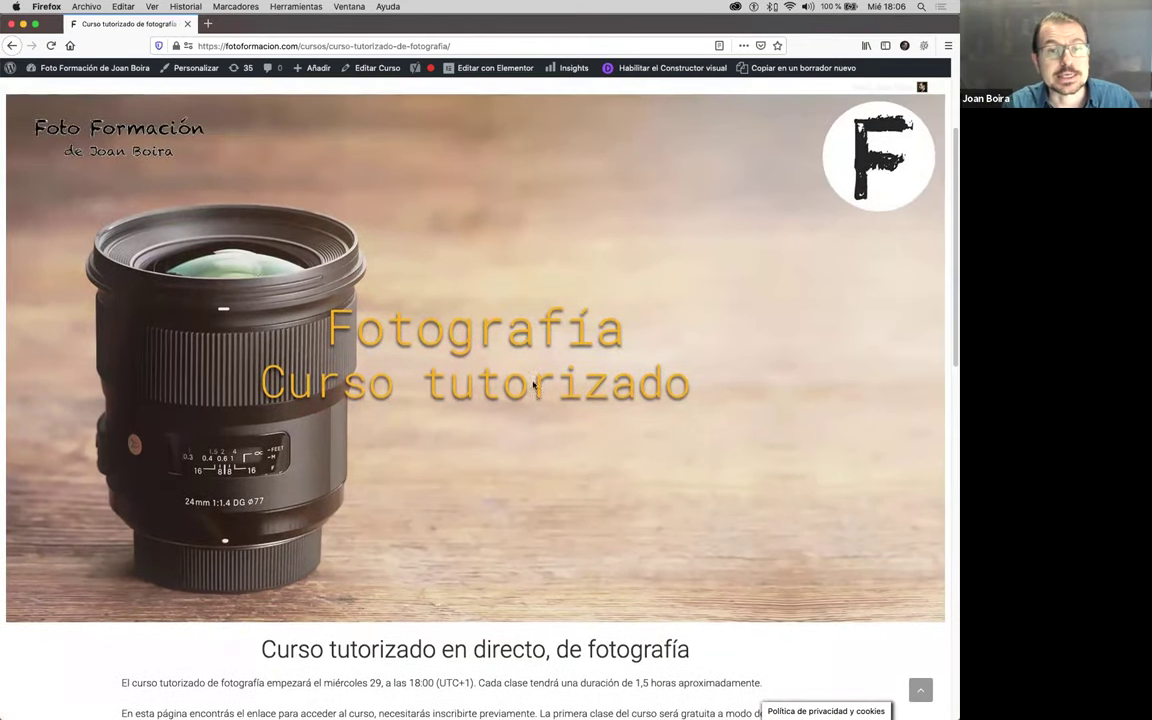
{"action": "scroll", "coordinate": [614, 456], "scroll_direction": "down", "scroll_amount": 1}
{"action": "scroll", "coordinate": [611, 456], "scroll_direction": "down", "scroll_amount": 12}
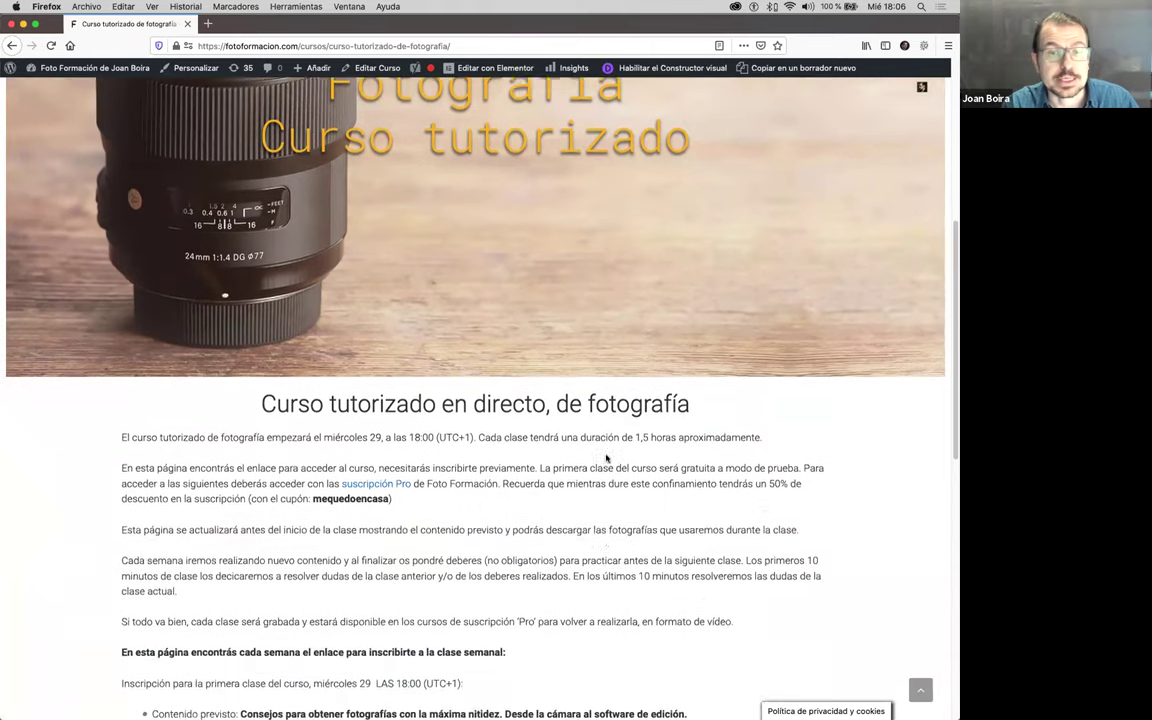
{"action": "scroll", "coordinate": [556, 459], "scroll_direction": "down", "scroll_amount": 8}
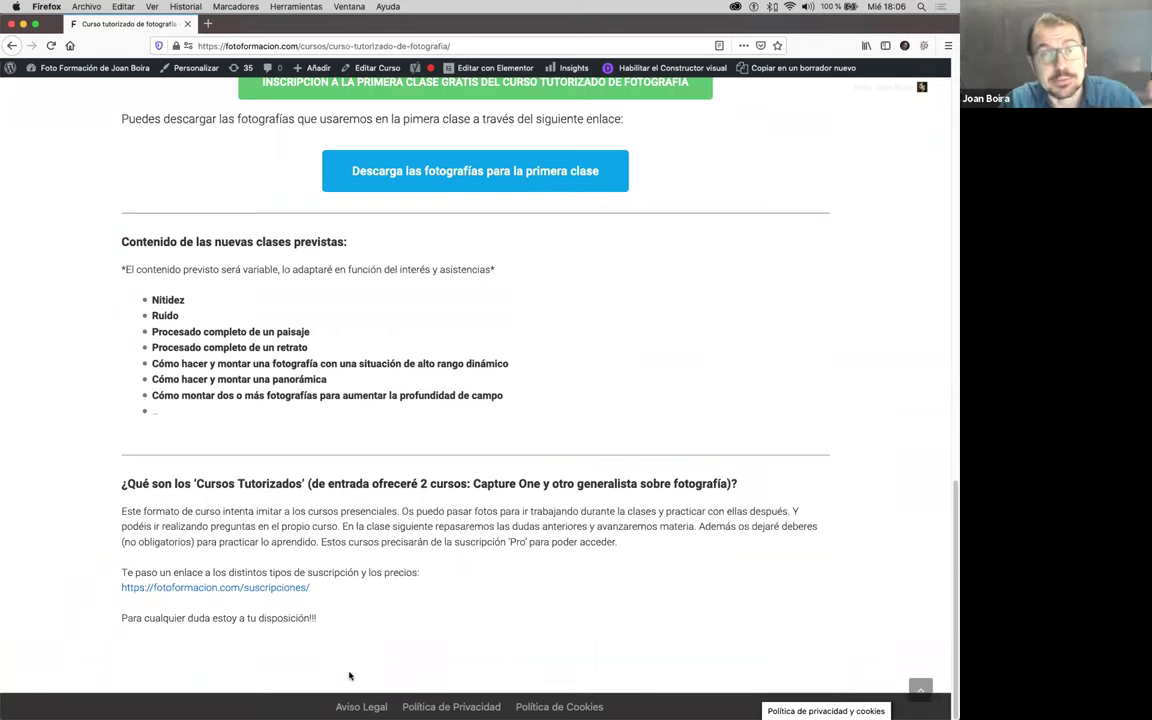
{"action": "scroll", "coordinate": [152, 378], "scroll_direction": "up", "scroll_amount": 2}
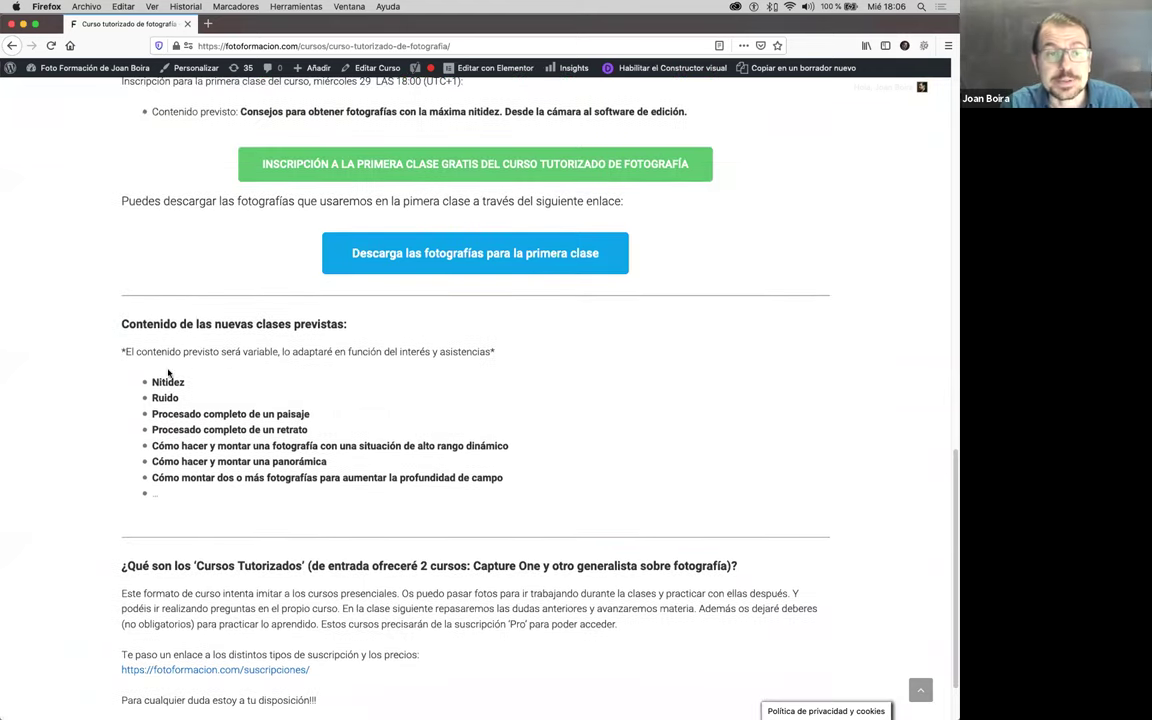
{"action": "double_click", "coordinate": [156, 380]}
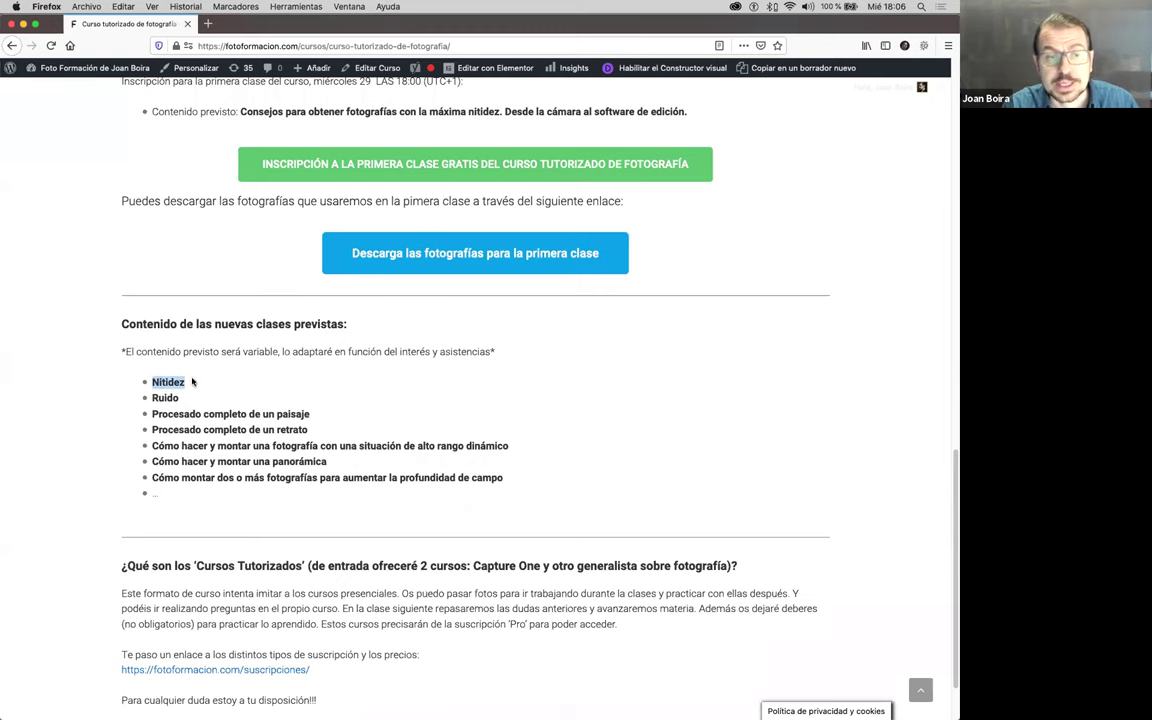
{"action": "left_click_drag", "start_coordinate": [190, 383], "coordinate": [233, 461]}
{"action": "left_click", "coordinate": [214, 426]}
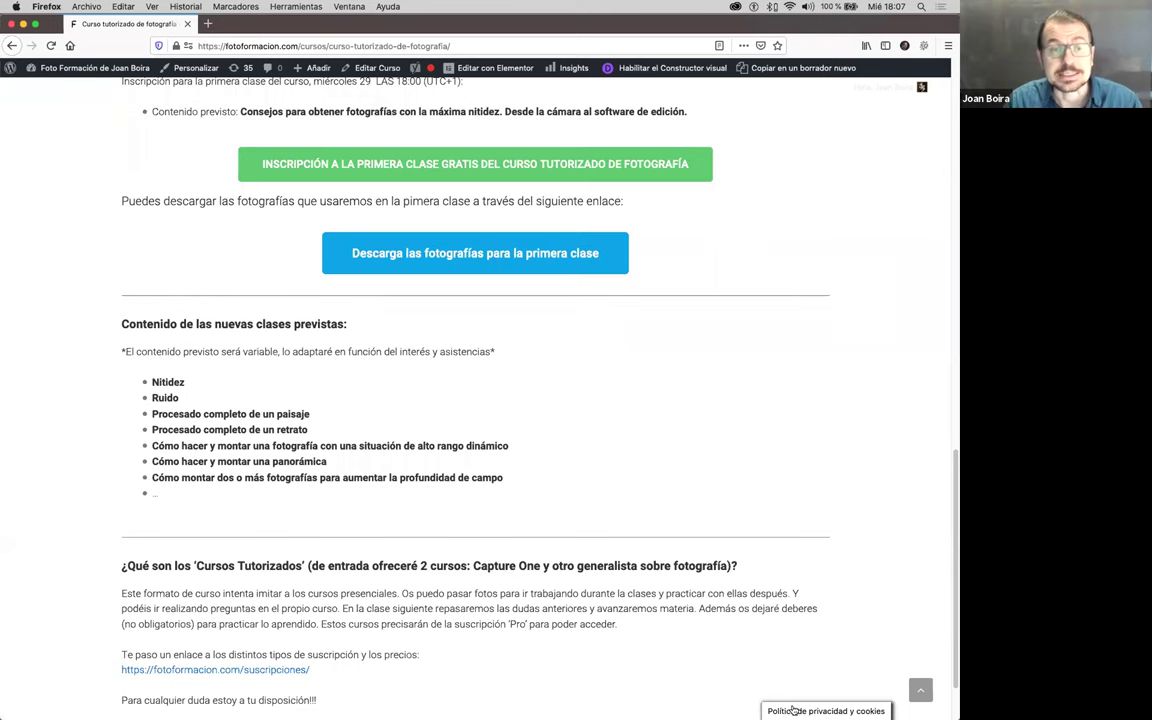
{"action": "mouse_move", "coordinate": [776, 706]}
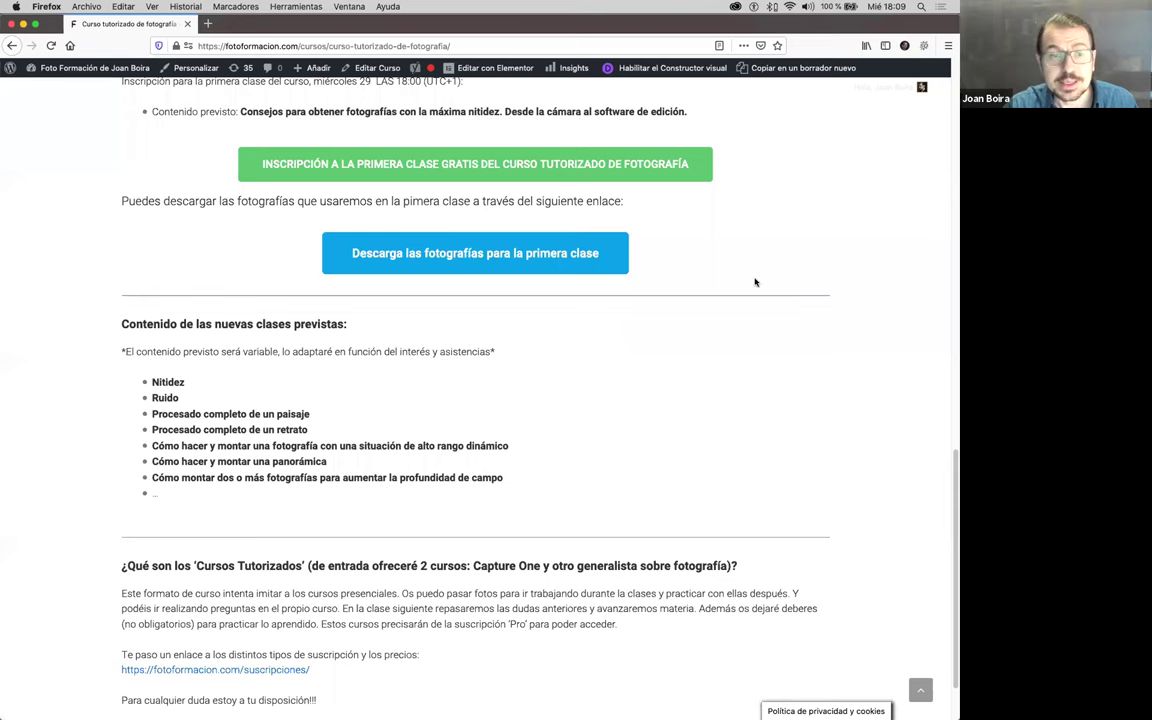
{"action": "scroll", "coordinate": [720, 360], "scroll_direction": "up", "scroll_amount": 10}
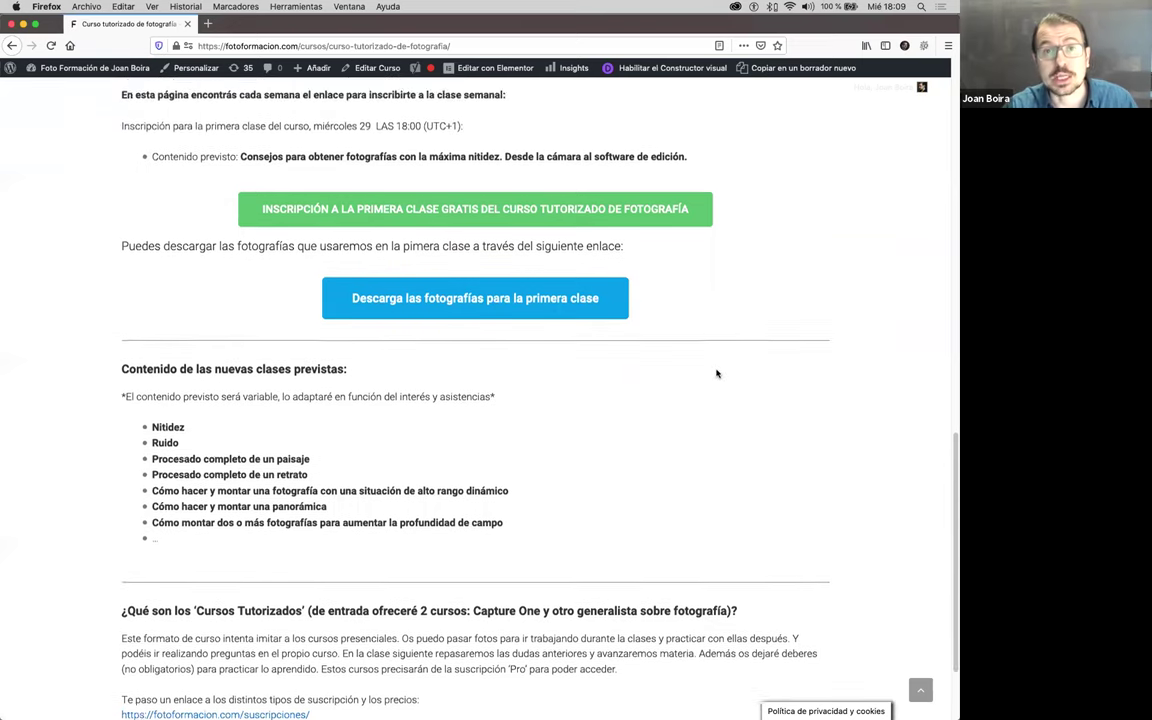
{"action": "scroll", "coordinate": [719, 371], "scroll_direction": "up", "scroll_amount": 9}
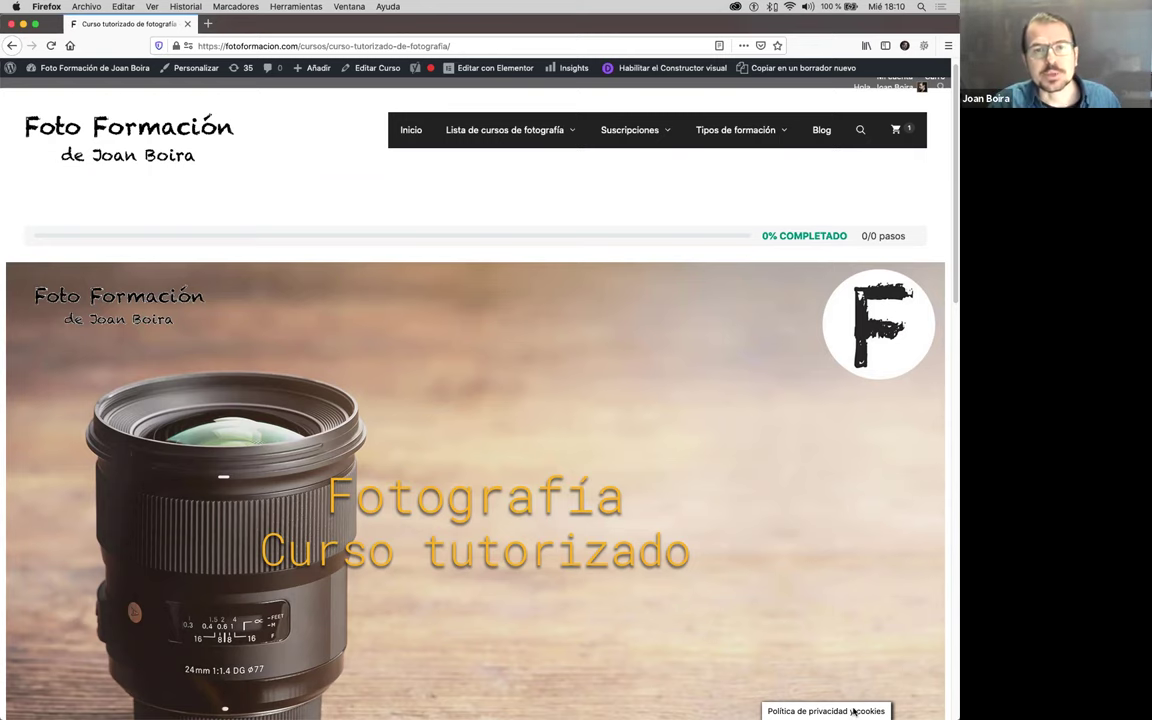
{"action": "mouse_move", "coordinate": [848, 714]}
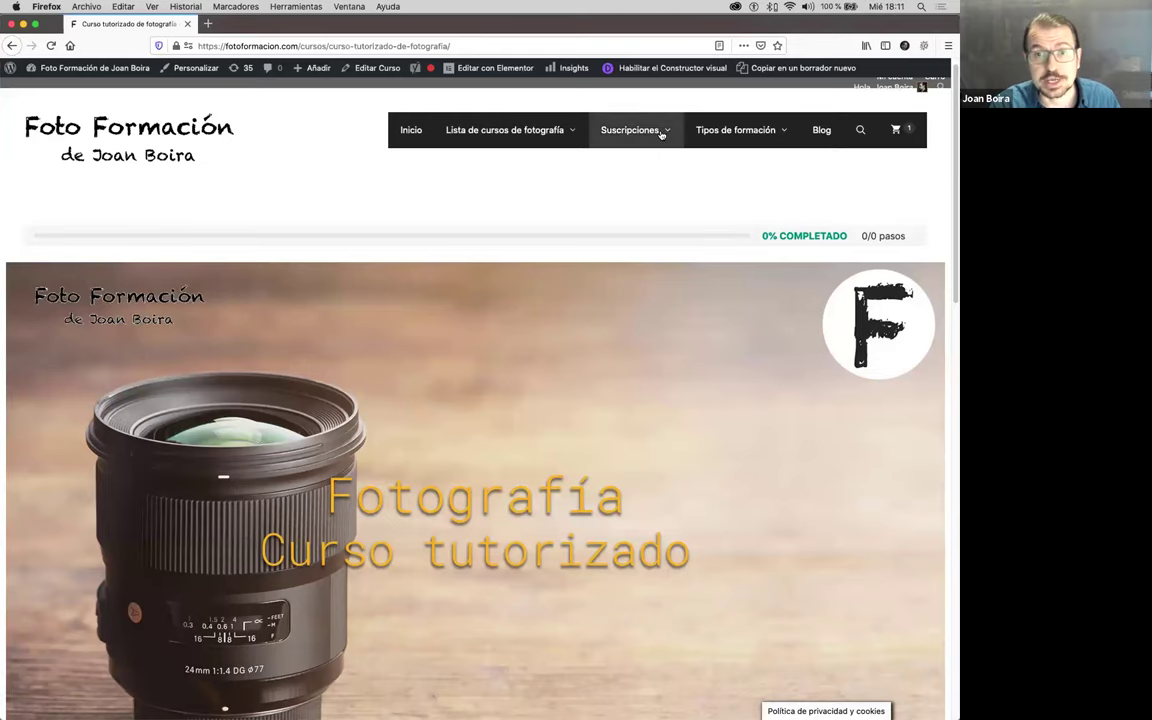
Step: Go to Suscripciones and open the Pro plan's page with its 20,00€ monthly price
{"action": "left_click", "coordinate": [641, 158]}
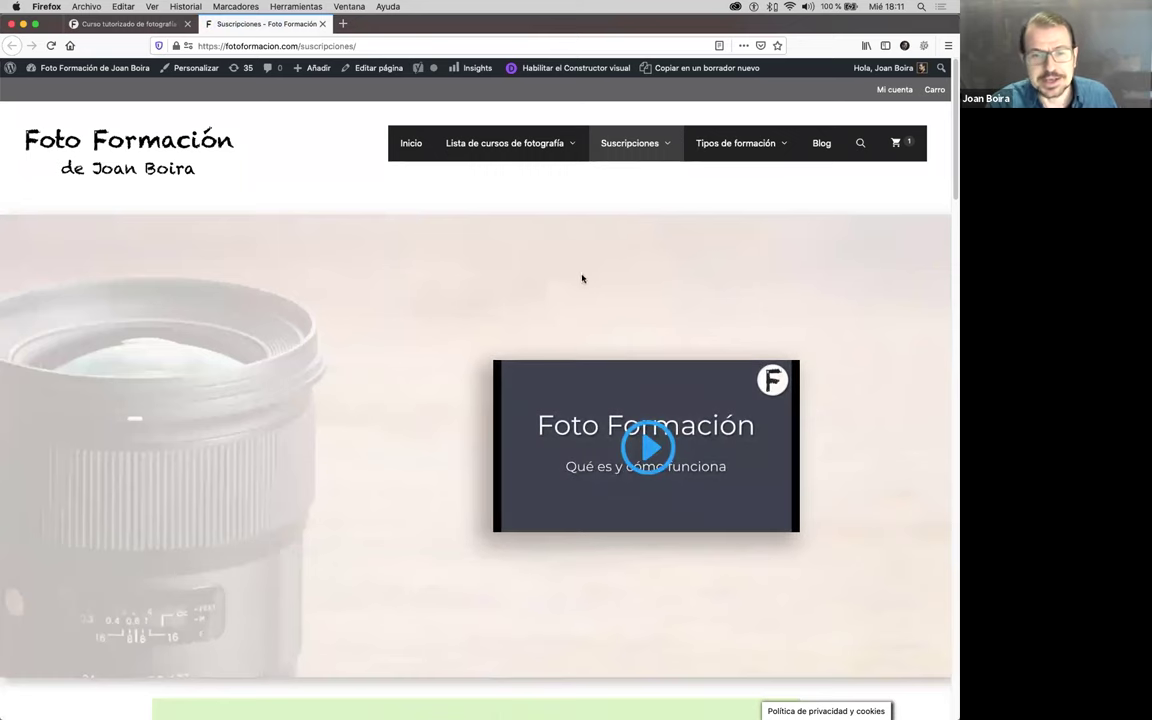
{"action": "scroll", "coordinate": [590, 290], "scroll_direction": "down", "scroll_amount": 10}
{"action": "scroll", "coordinate": [586, 305], "scroll_direction": "down", "scroll_amount": 8}
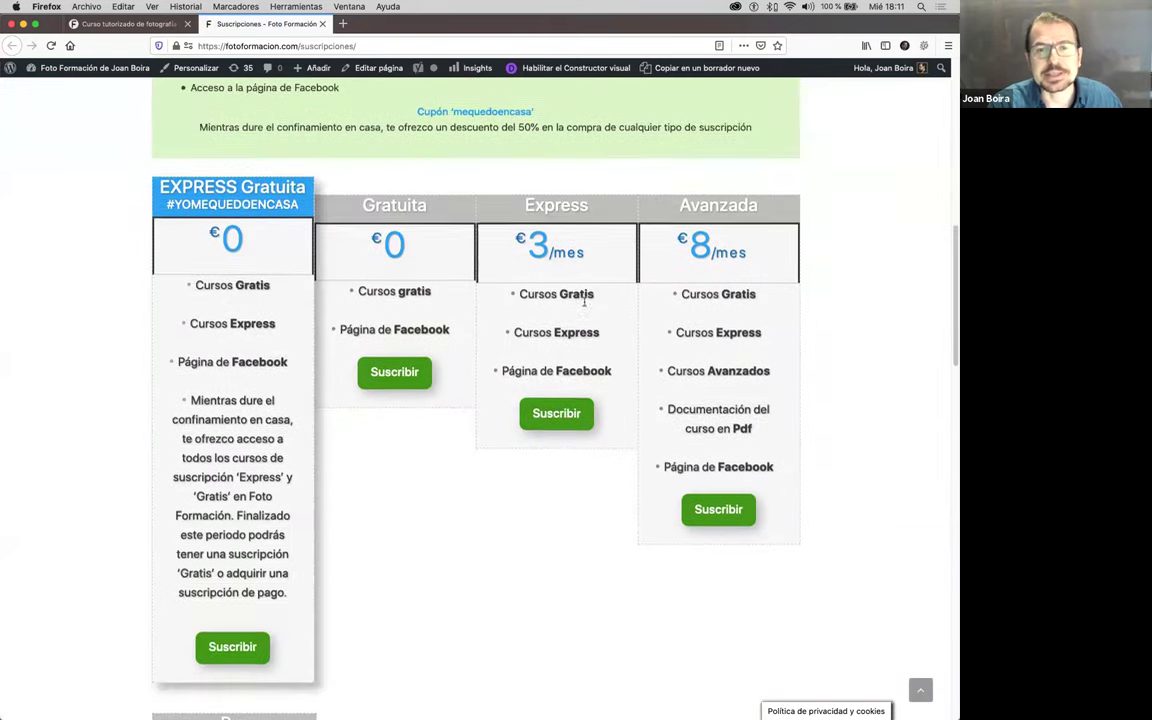
{"action": "scroll", "coordinate": [272, 625], "scroll_direction": "down", "scroll_amount": 2}
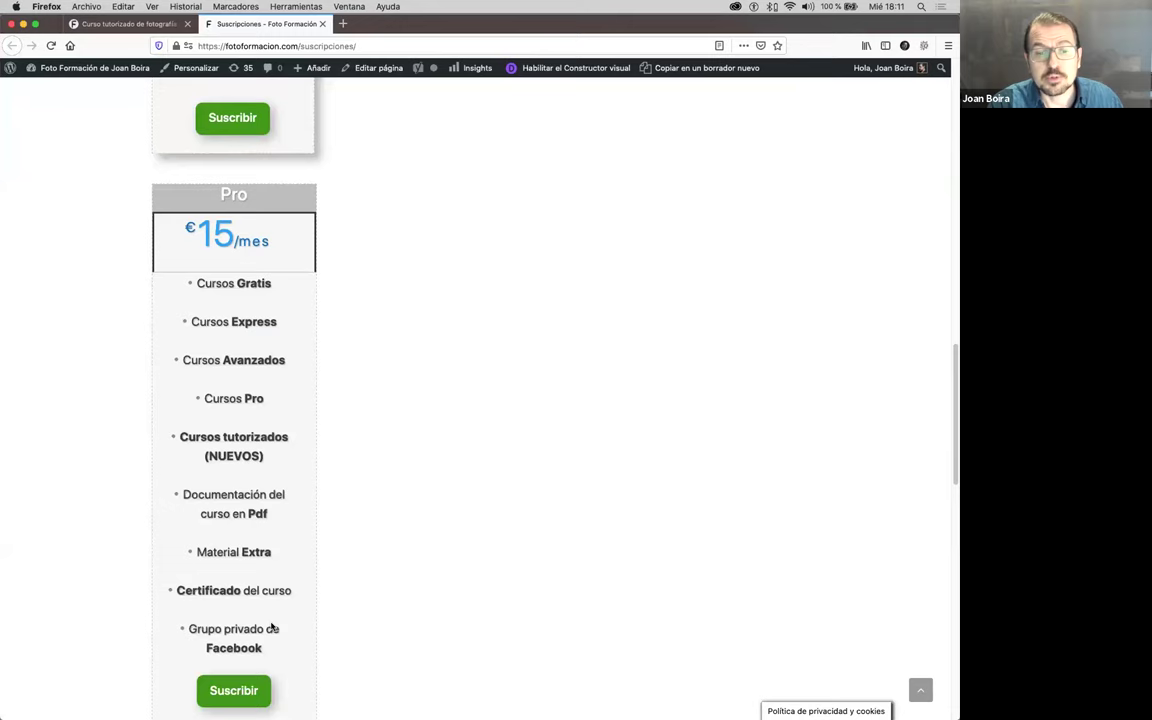
{"action": "left_click", "coordinate": [237, 630]}
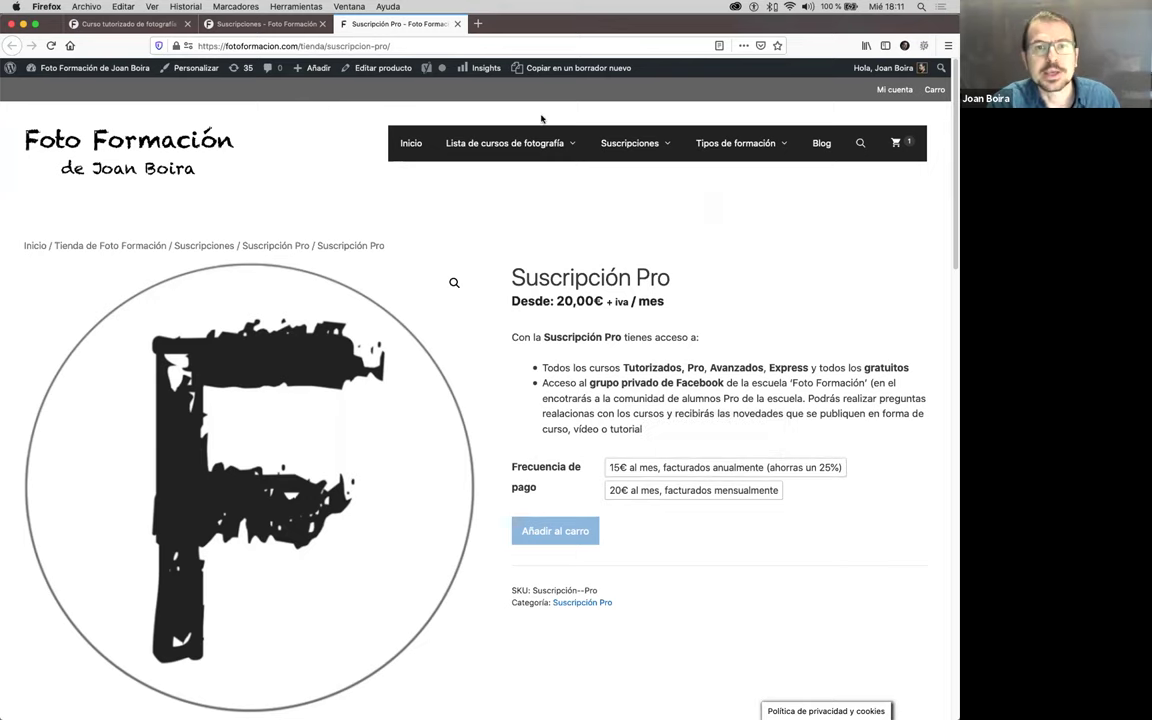
{"action": "left_click", "coordinate": [262, 23]}
{"action": "scroll", "coordinate": [498, 241], "scroll_direction": "up", "scroll_amount": 15}
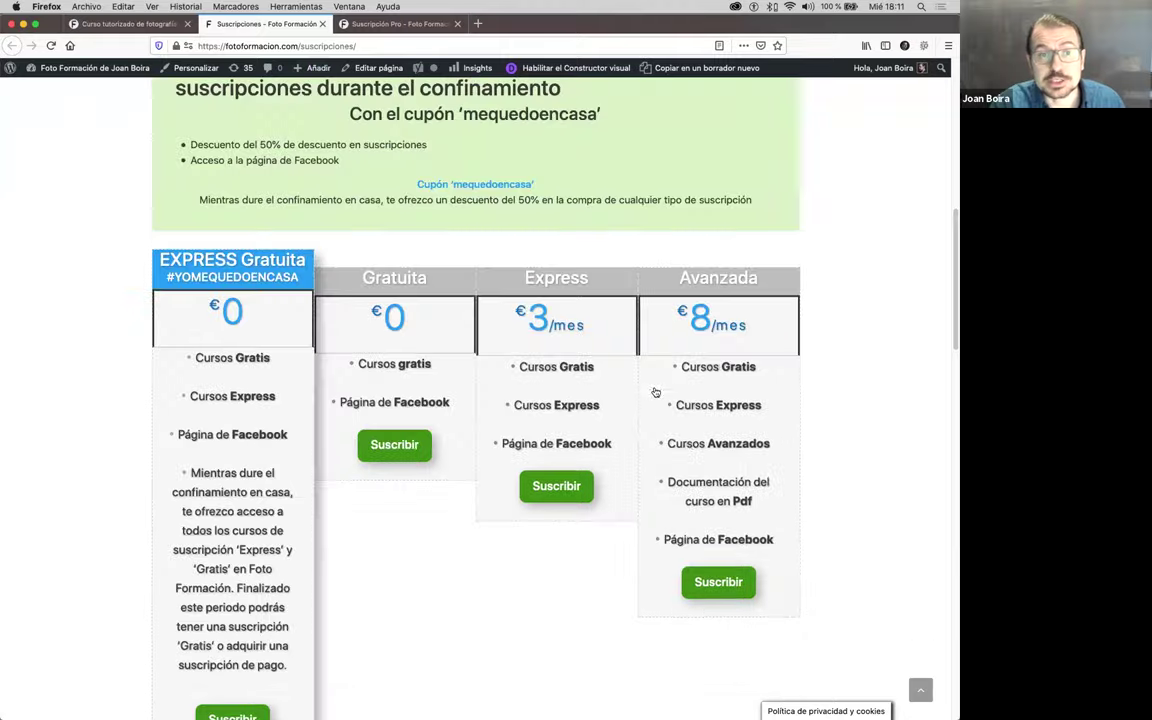
{"action": "scroll", "coordinate": [557, 225], "scroll_direction": "down", "scroll_amount": 5}
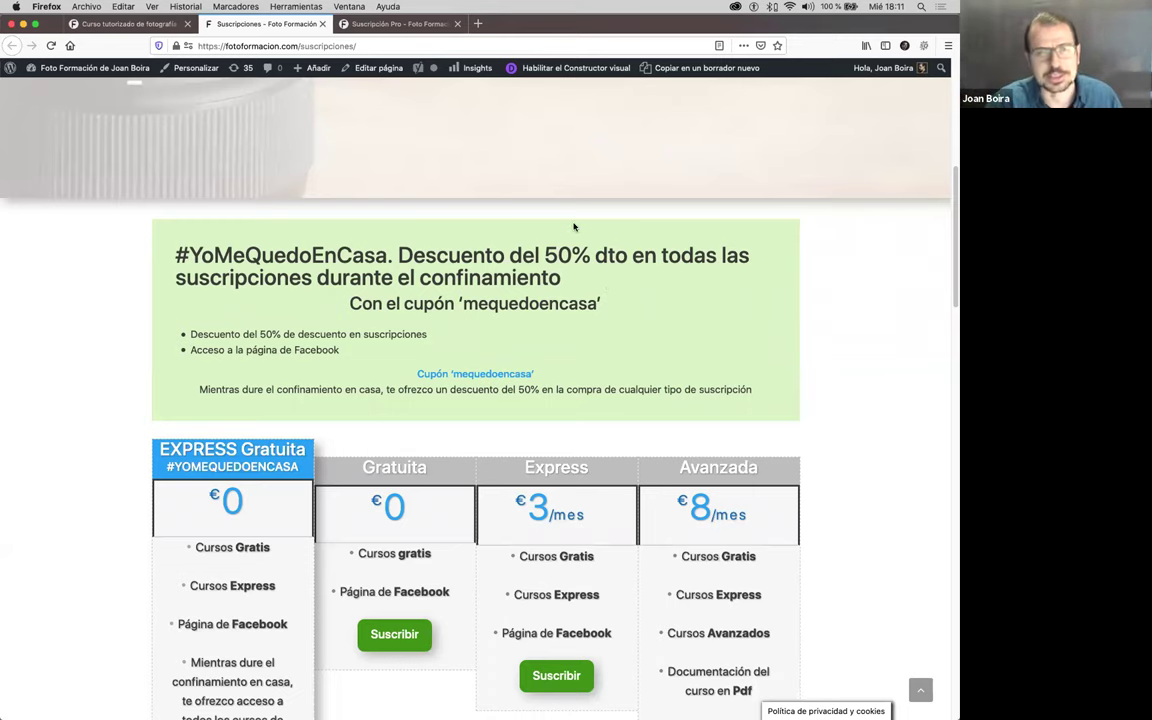
{"action": "scroll", "coordinate": [484, 222], "scroll_direction": "down", "scroll_amount": 3}
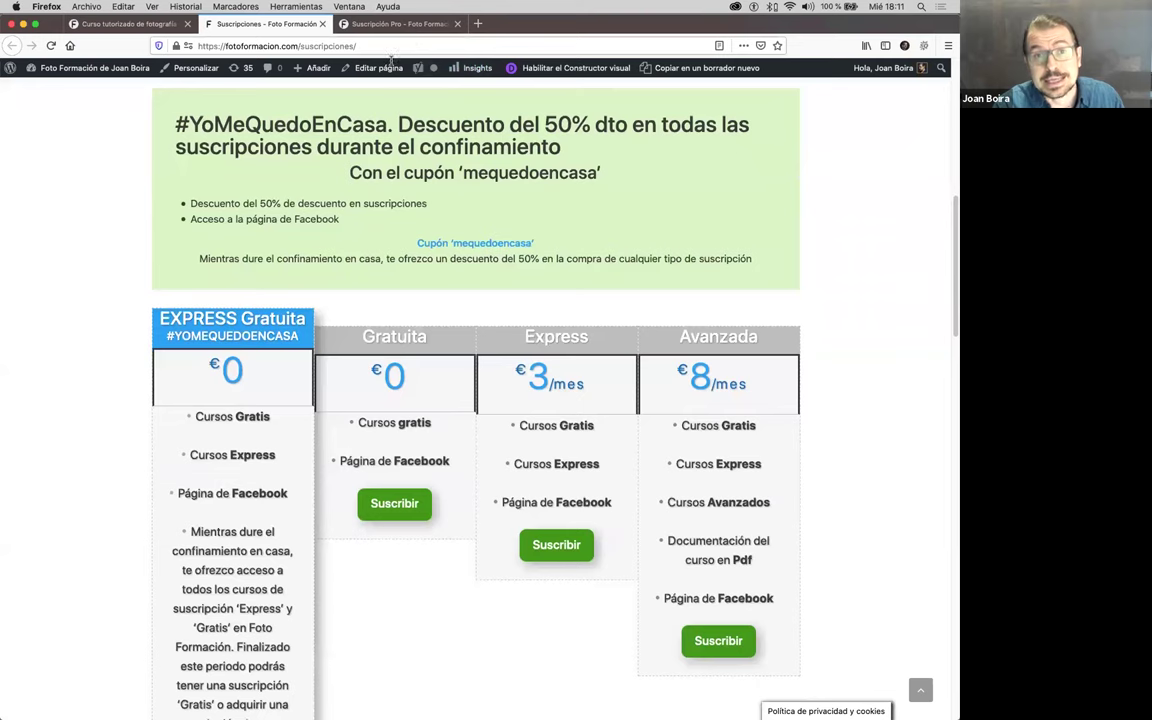
{"action": "scroll", "coordinate": [340, 68], "scroll_direction": "up", "scroll_amount": 1}
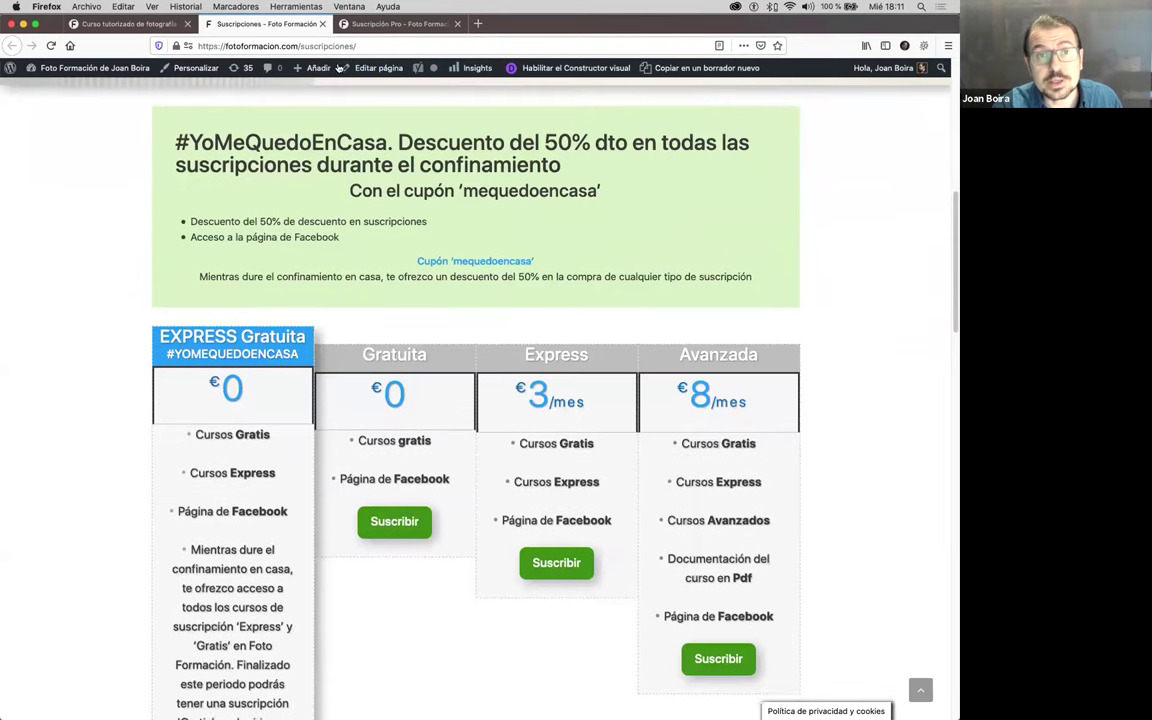
{"action": "scroll", "coordinate": [340, 68], "scroll_direction": "up", "scroll_amount": 1}
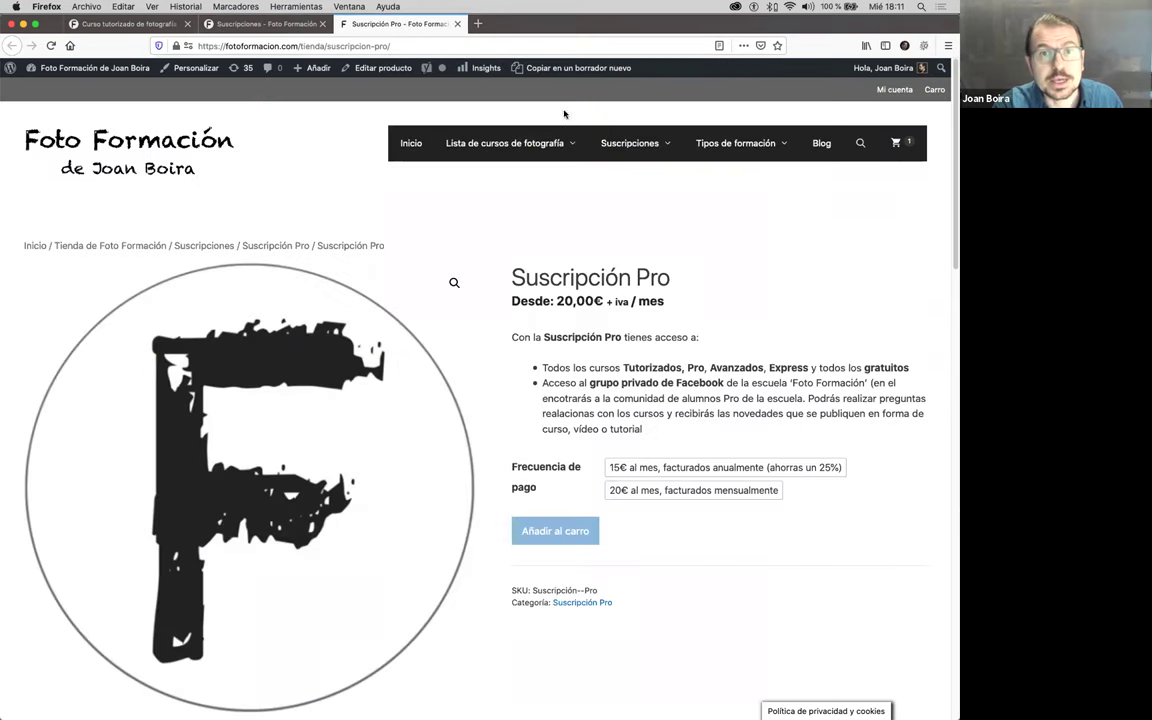
Step: Move through the Suscripción Pro and Suscripciones tabs back to 'Curso tutorizado de fotografía'
{"action": "left_click", "coordinate": [372, 27]}
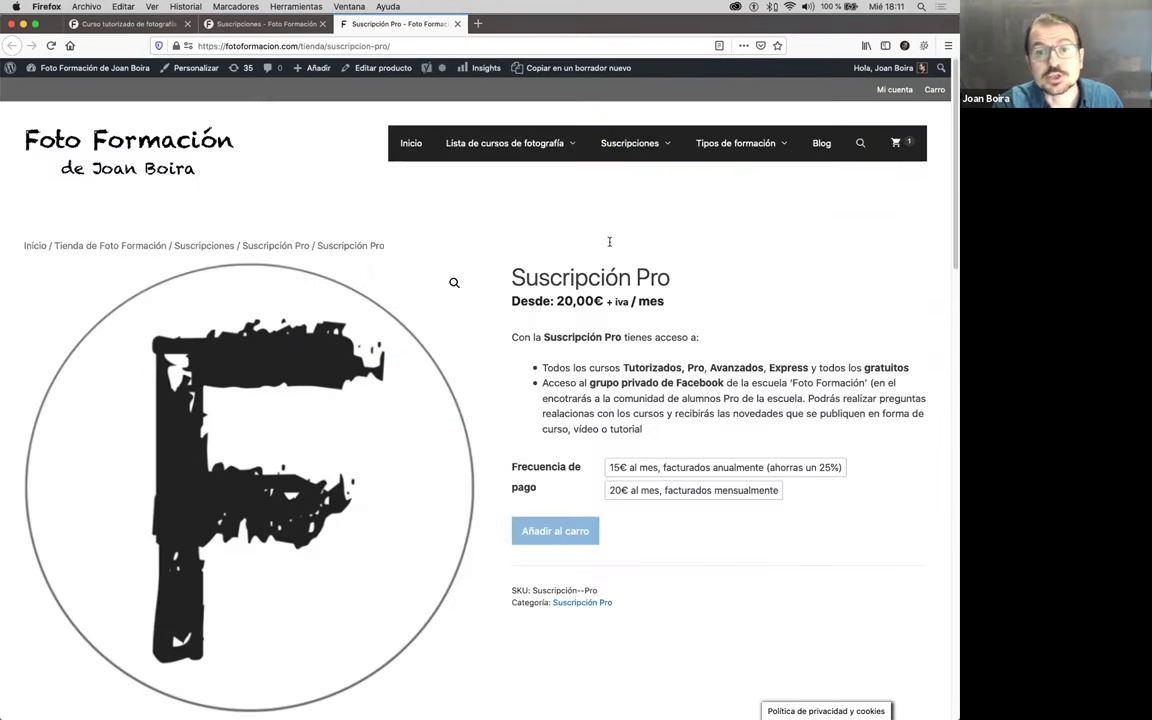
{"action": "scroll", "coordinate": [609, 241], "scroll_direction": "down", "scroll_amount": 1}
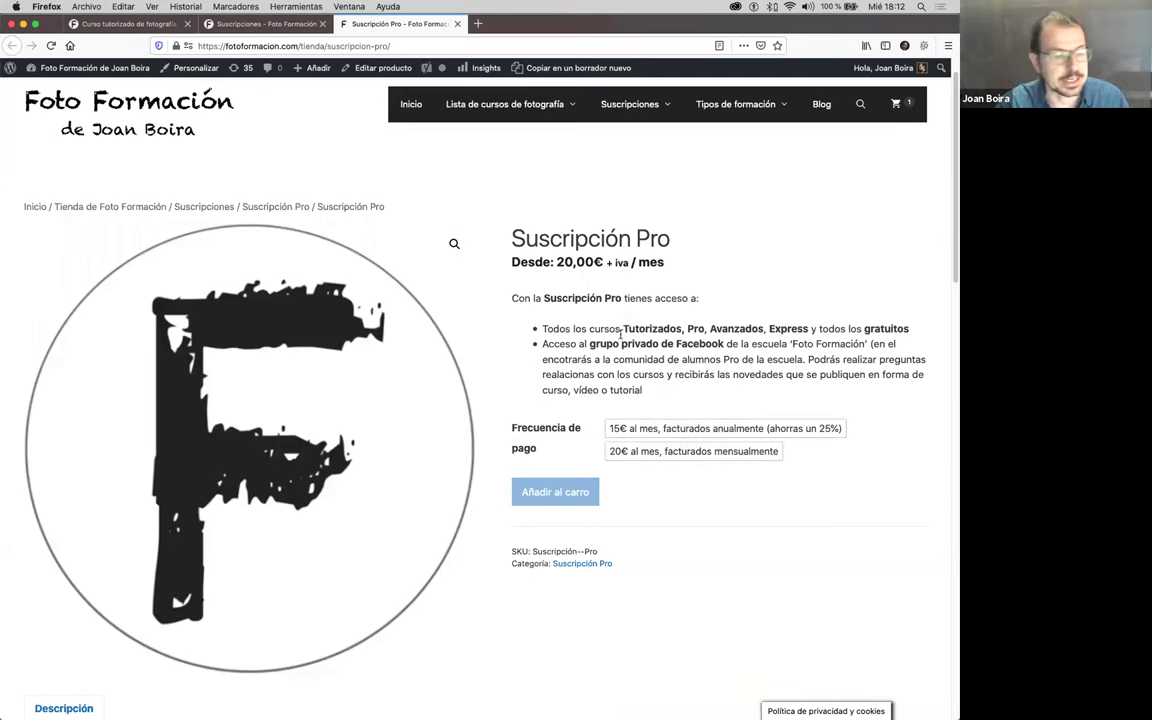
{"action": "left_click", "coordinate": [264, 30]}
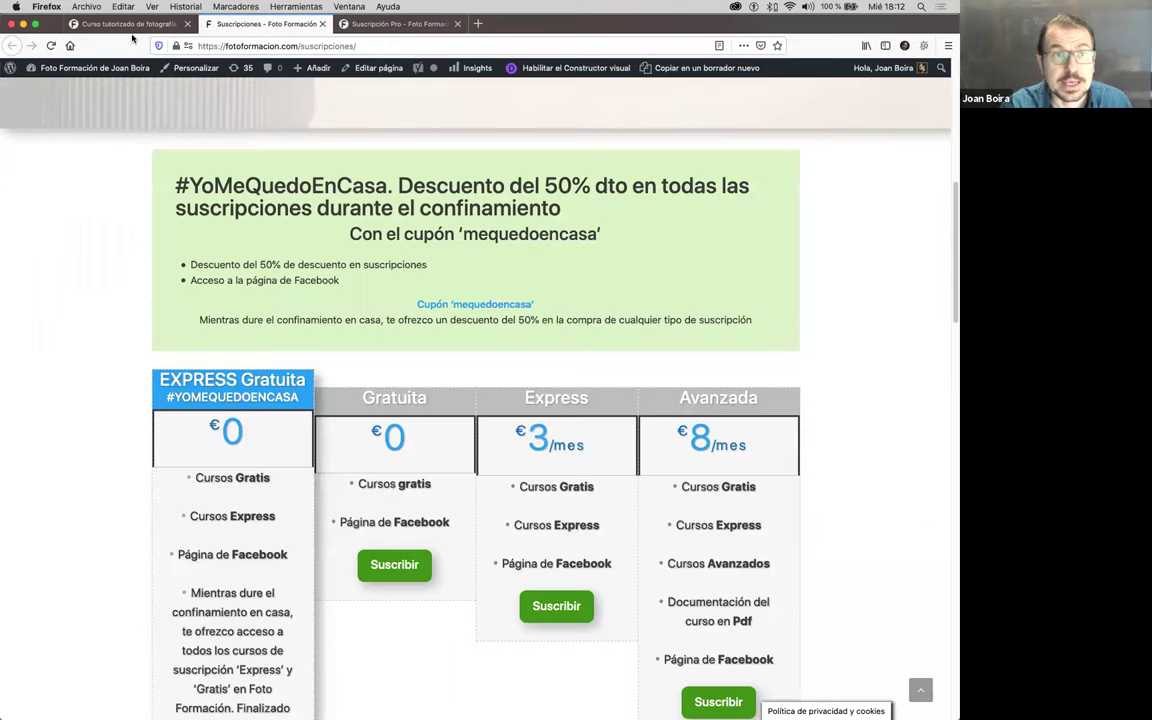
{"action": "left_click", "coordinate": [120, 26]}
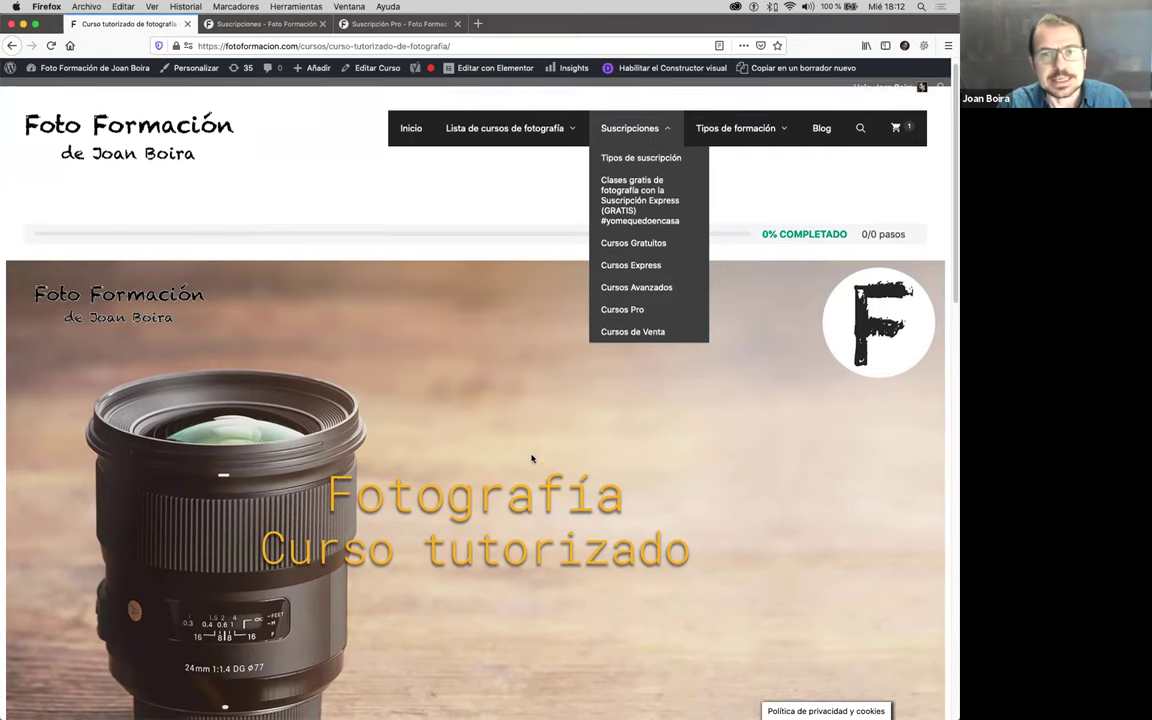
Step: Scroll the course page down to the blue 'Descarga las fotografías para la primera clase' button
{"action": "scroll", "coordinate": [540, 452], "scroll_direction": "down", "scroll_amount": 5}
{"action": "scroll", "coordinate": [521, 463], "scroll_direction": "down", "scroll_amount": 4}
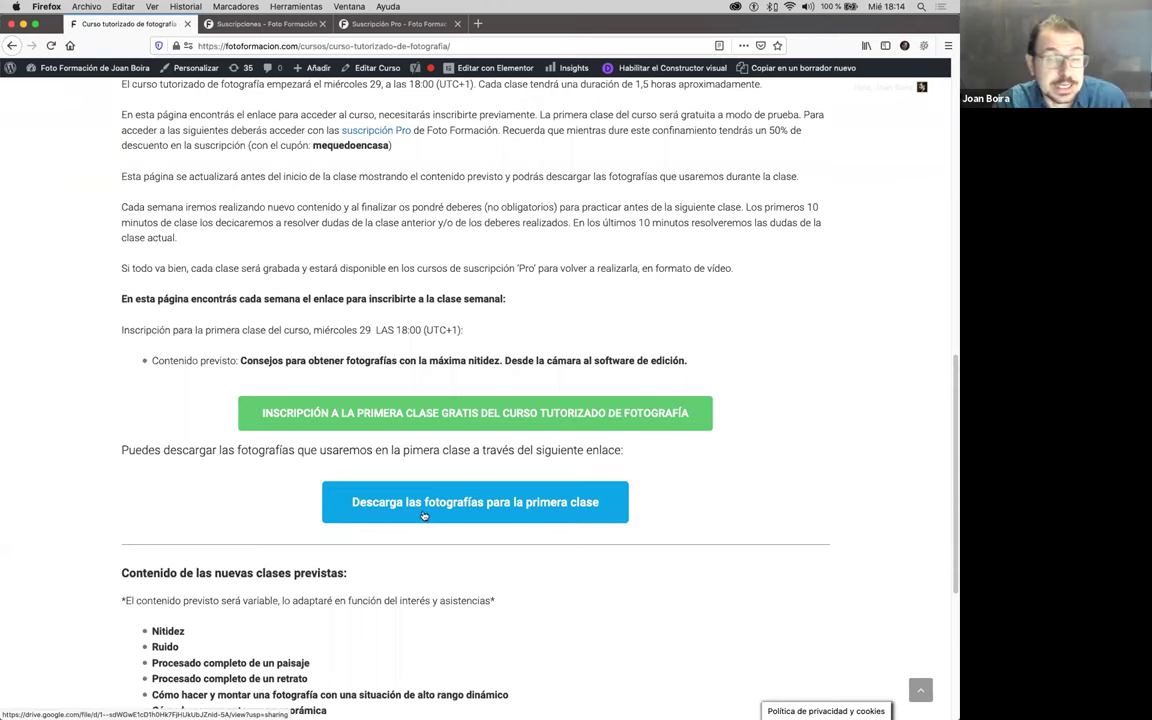
Step: Copy the first-class photo download link's address, then switch to the Suscripción Pro tab
{"action": "right_click", "coordinate": [496, 497]}
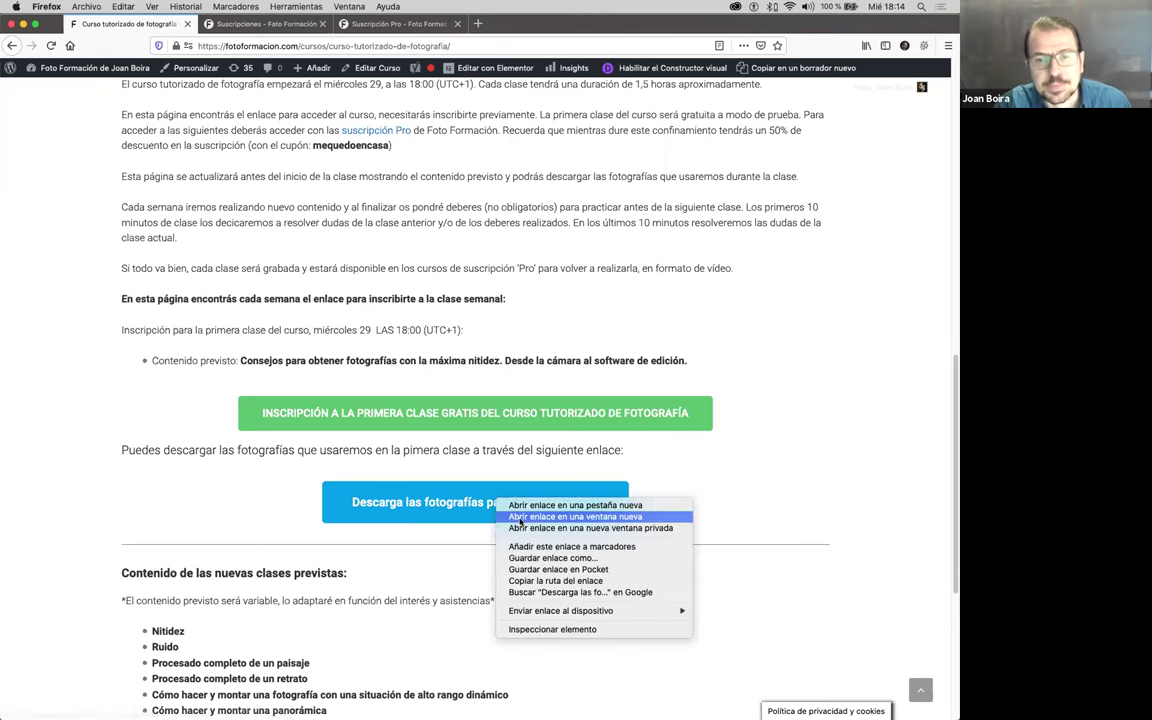
{"action": "left_click", "coordinate": [541, 582]}
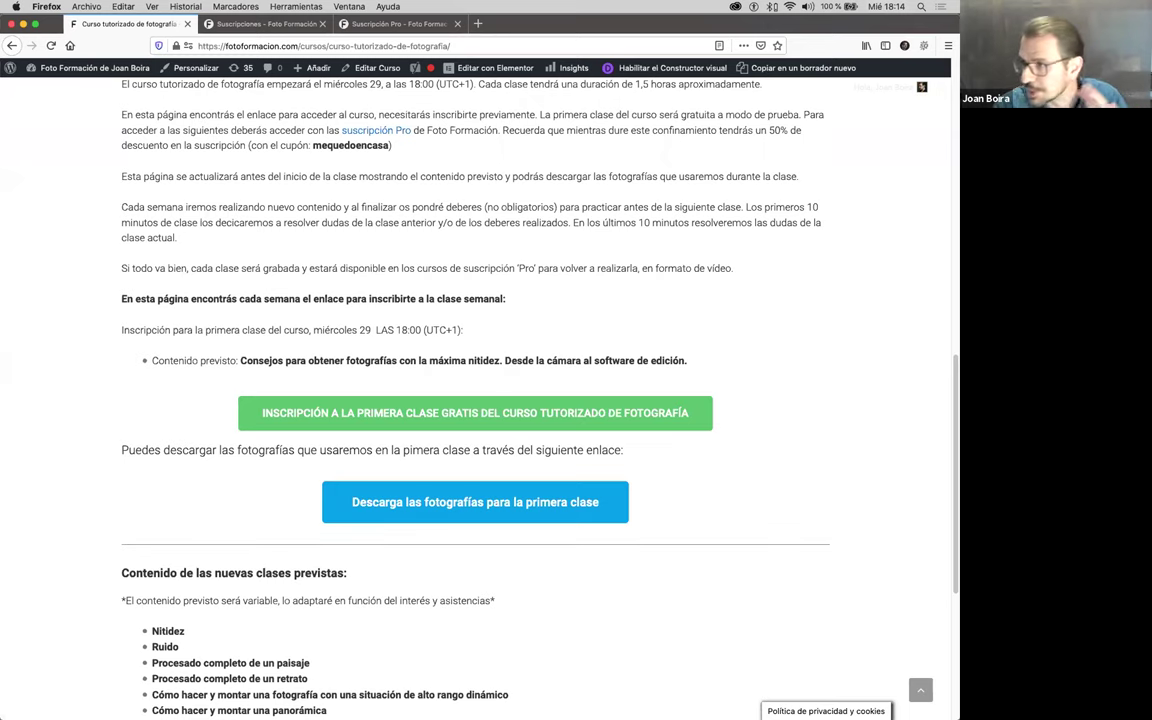
{"action": "left_click", "coordinate": [350, 23]}
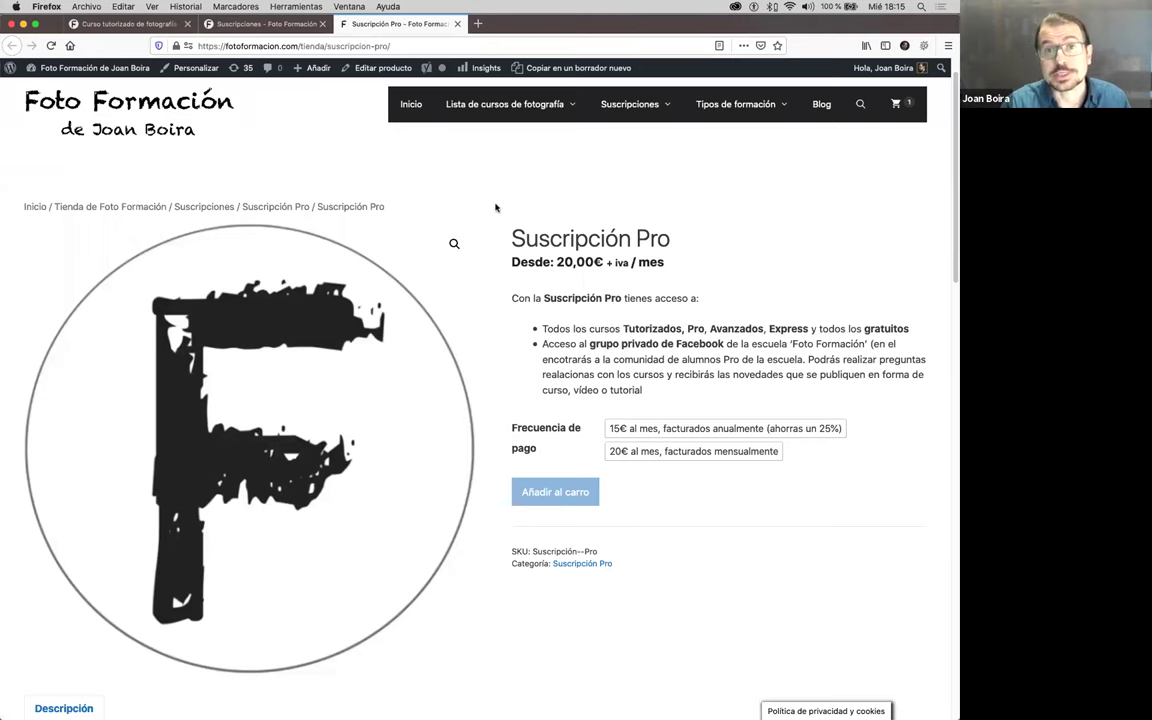
Step: Switch from the Suscripciones tab back to the 'Curso tutorizado de fotografía' tab
{"action": "left_click", "coordinate": [267, 30]}
{"action": "left_click", "coordinate": [135, 28]}
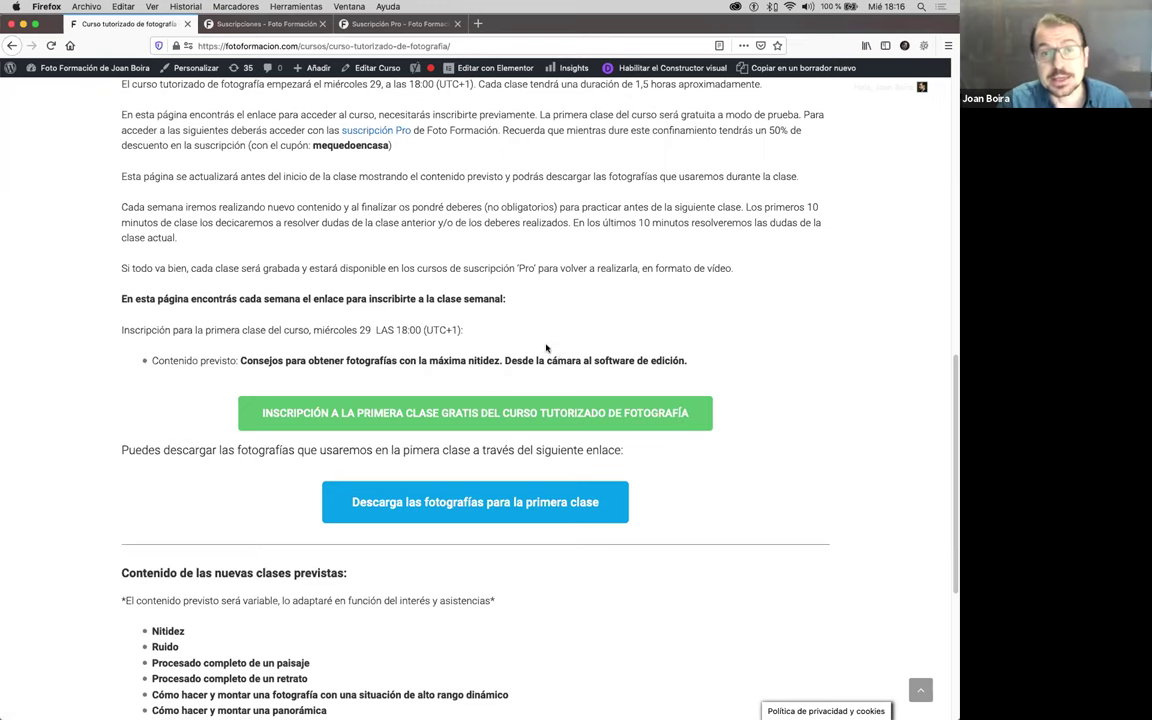
{"action": "scroll", "coordinate": [546, 371], "scroll_direction": "up", "scroll_amount": 5}
{"action": "scroll", "coordinate": [548, 369], "scroll_direction": "up", "scroll_amount": 2}
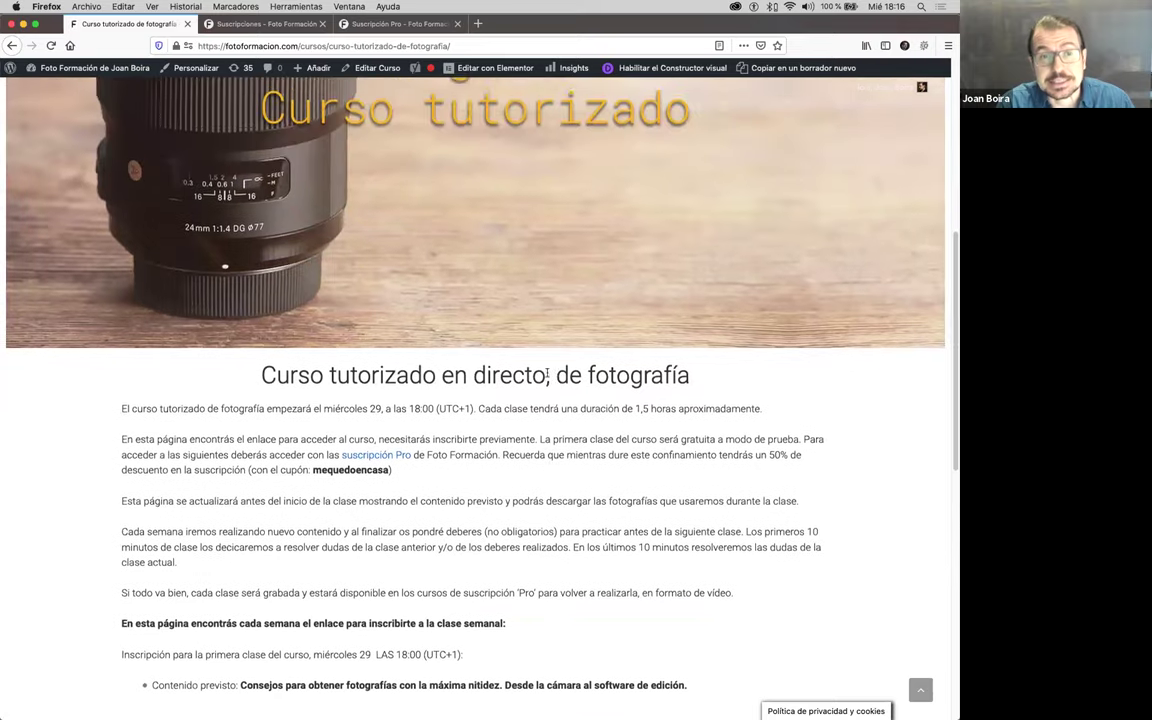
{"action": "scroll", "coordinate": [340, 580], "scroll_direction": "down", "scroll_amount": 12}
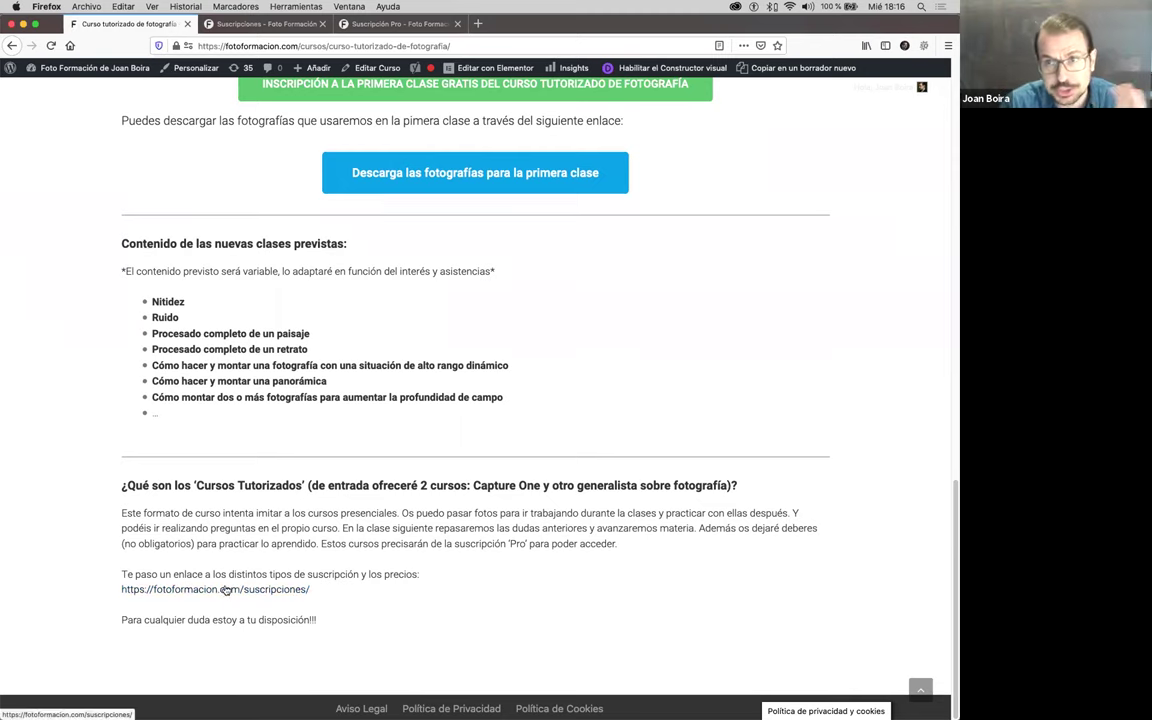
{"action": "scroll", "coordinate": [309, 490], "scroll_direction": "up", "scroll_amount": 1}
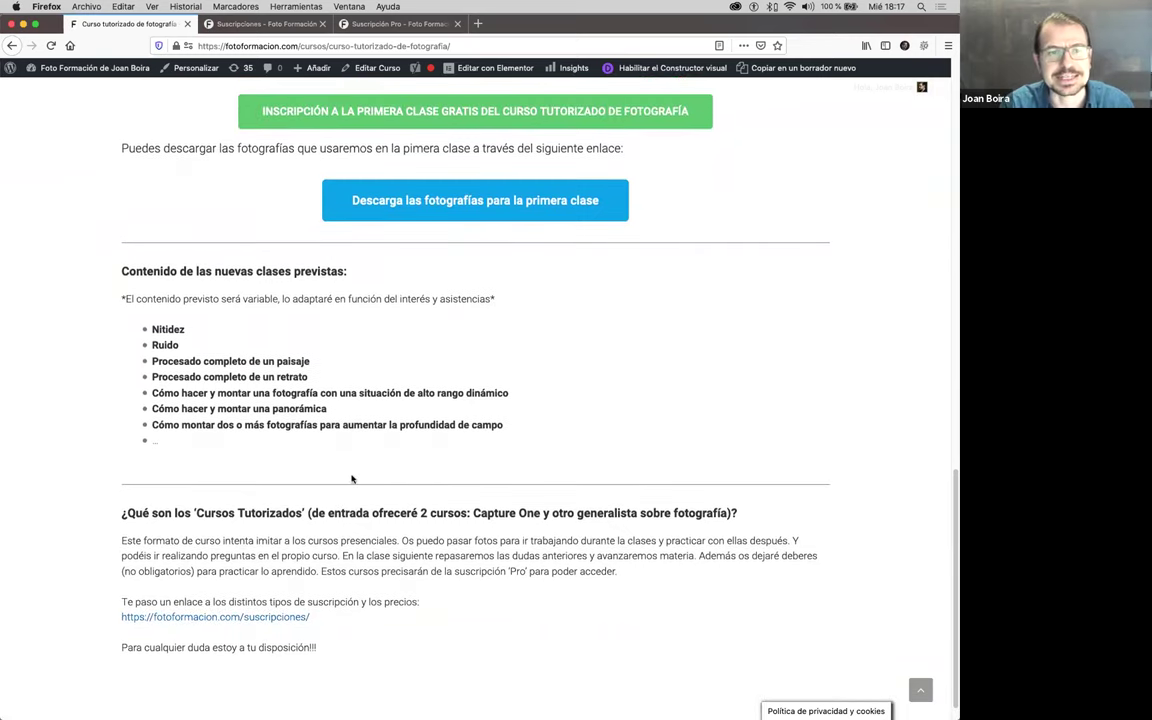
{"action": "scroll", "coordinate": [343, 491], "scroll_direction": "up", "scroll_amount": 15}
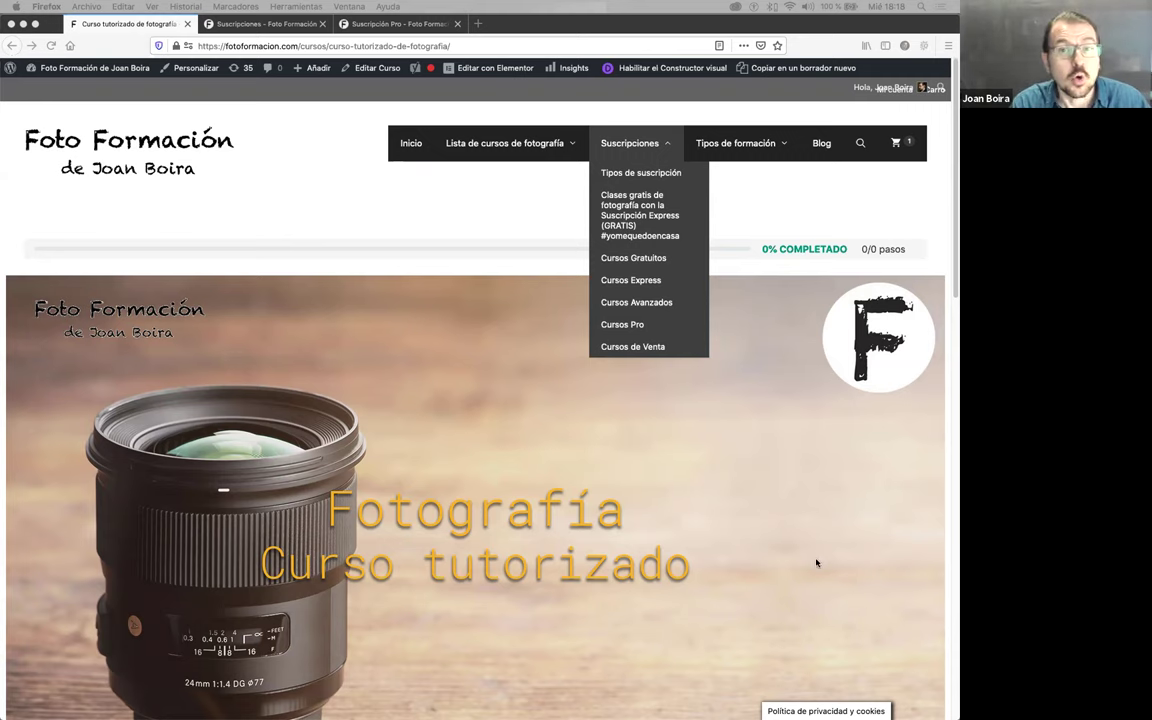
{"action": "scroll", "coordinate": [816, 564], "scroll_direction": "down", "scroll_amount": 2}
{"action": "scroll", "coordinate": [816, 564], "scroll_direction": "down", "scroll_amount": 1}
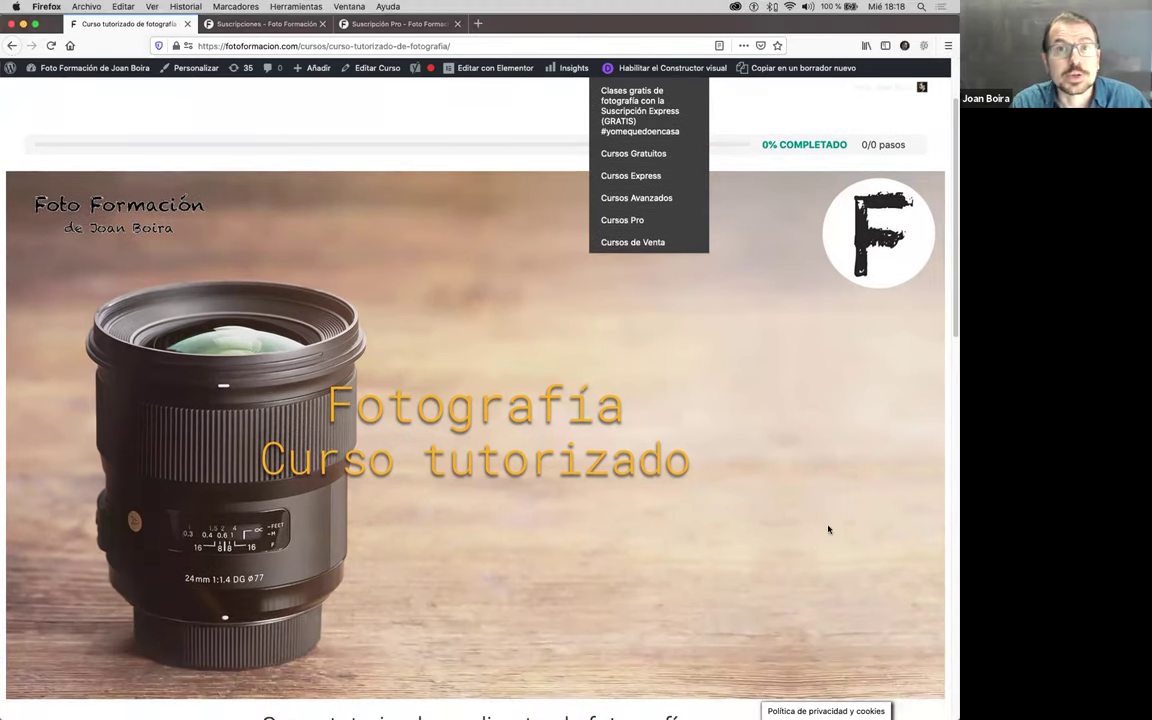
{"action": "scroll", "coordinate": [822, 515], "scroll_direction": "down", "scroll_amount": 3}
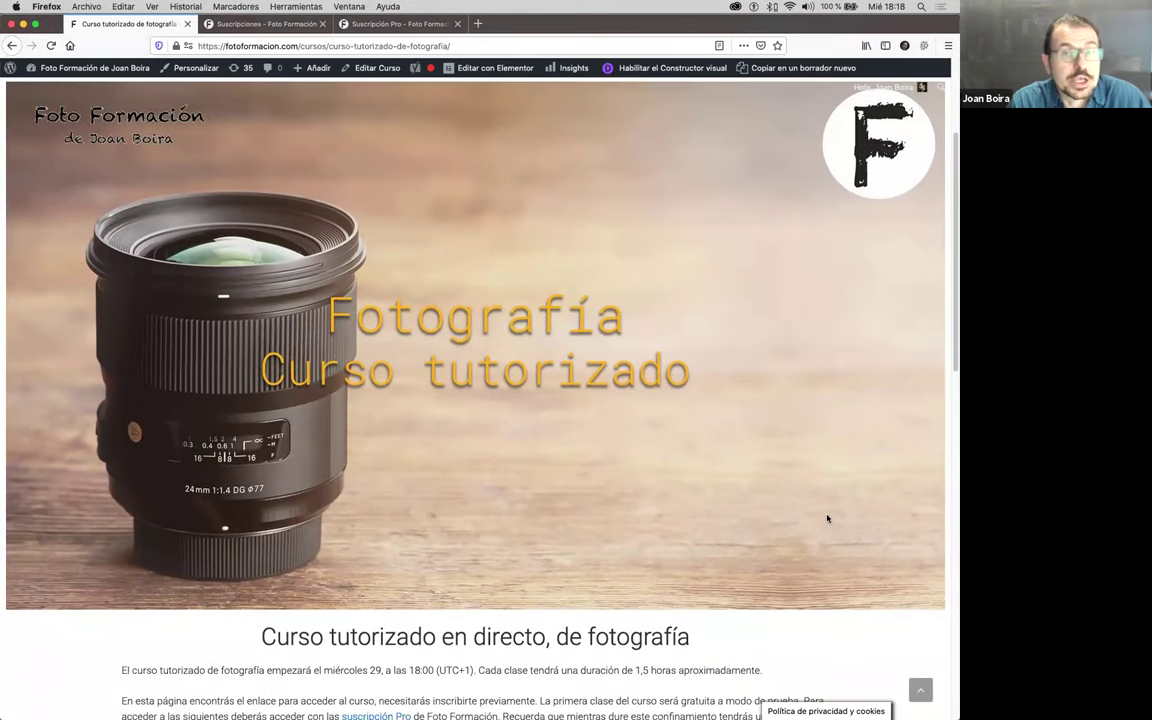
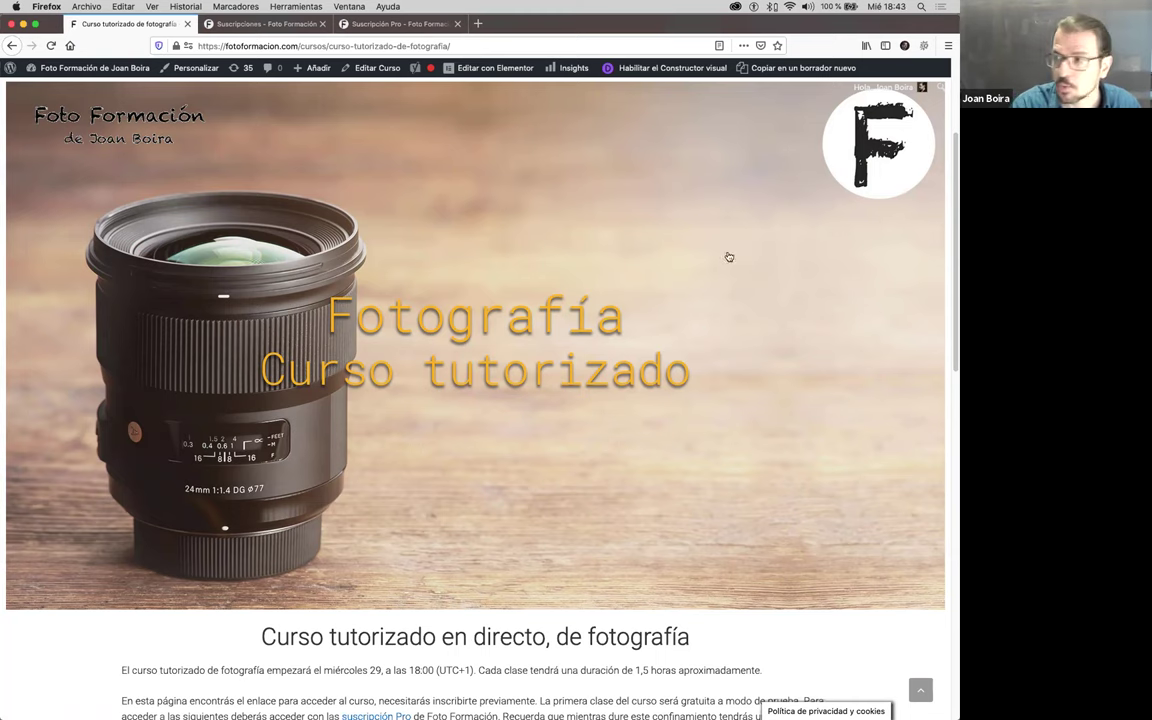
Step: Switch from Firefox to Photoshop
{"action": "key", "text": "super+Tab"}
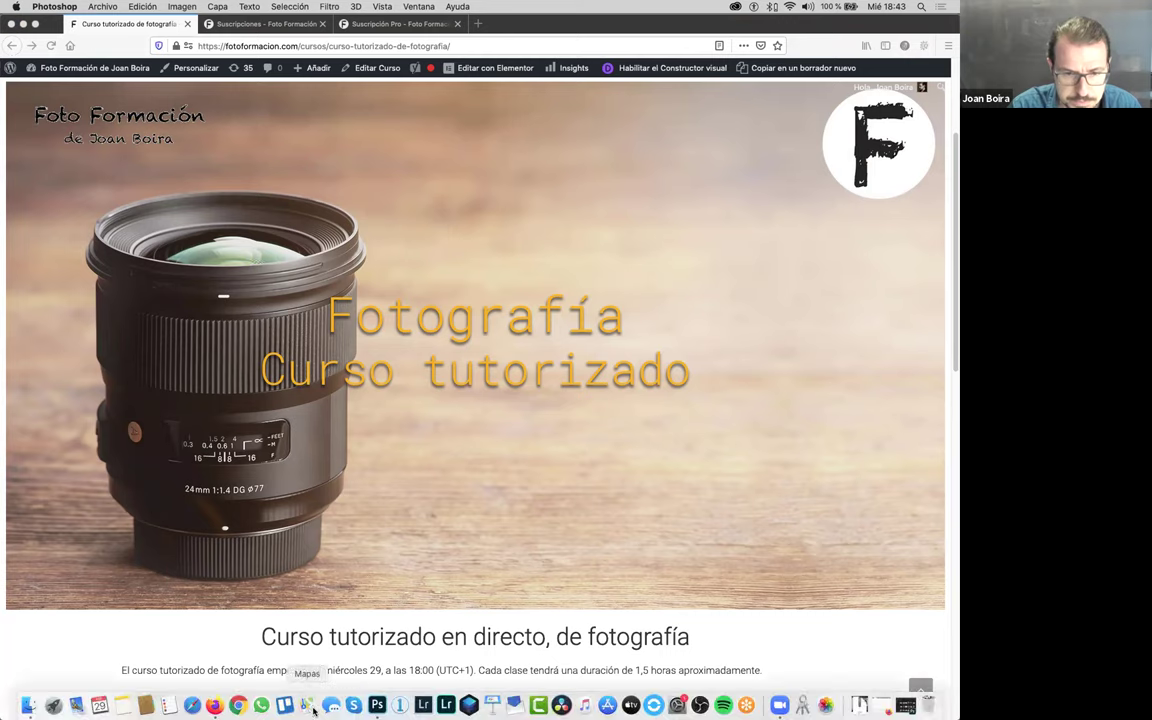
Step: Open all six NEF raw files from the Curso tutorizado lesson folder into Camera Raw
{"action": "left_click", "coordinate": [386, 705]}
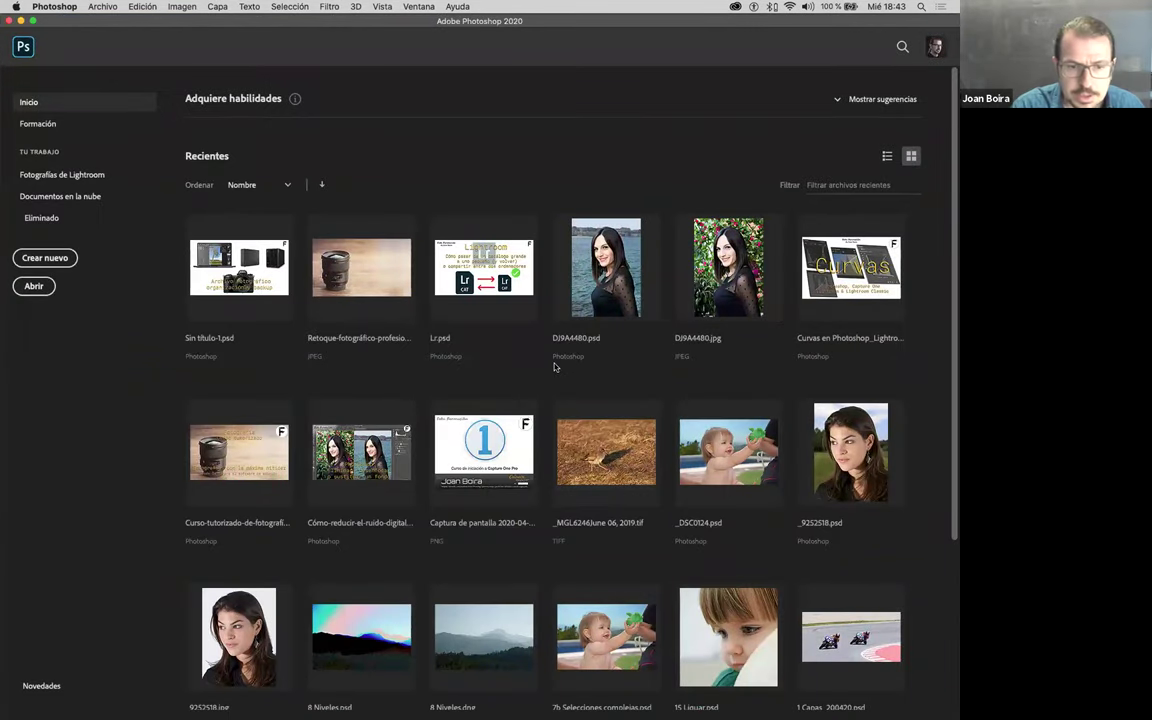
{"action": "key", "text": "super+o"}
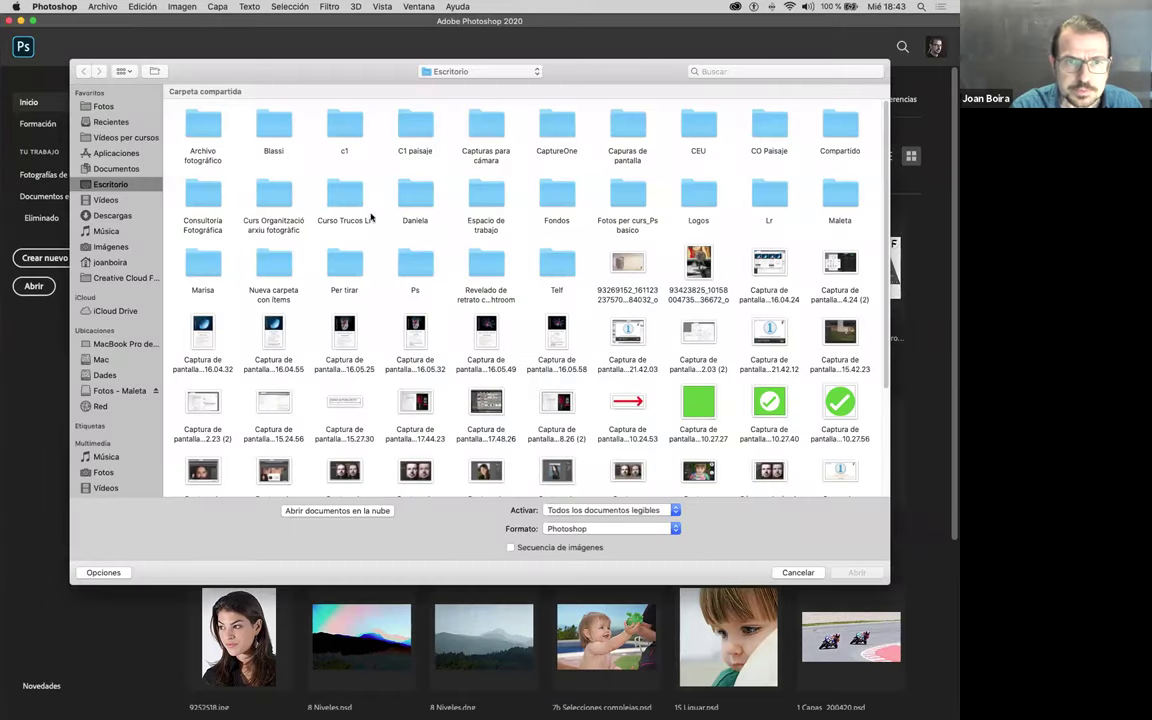
{"action": "left_click", "coordinate": [473, 72]}
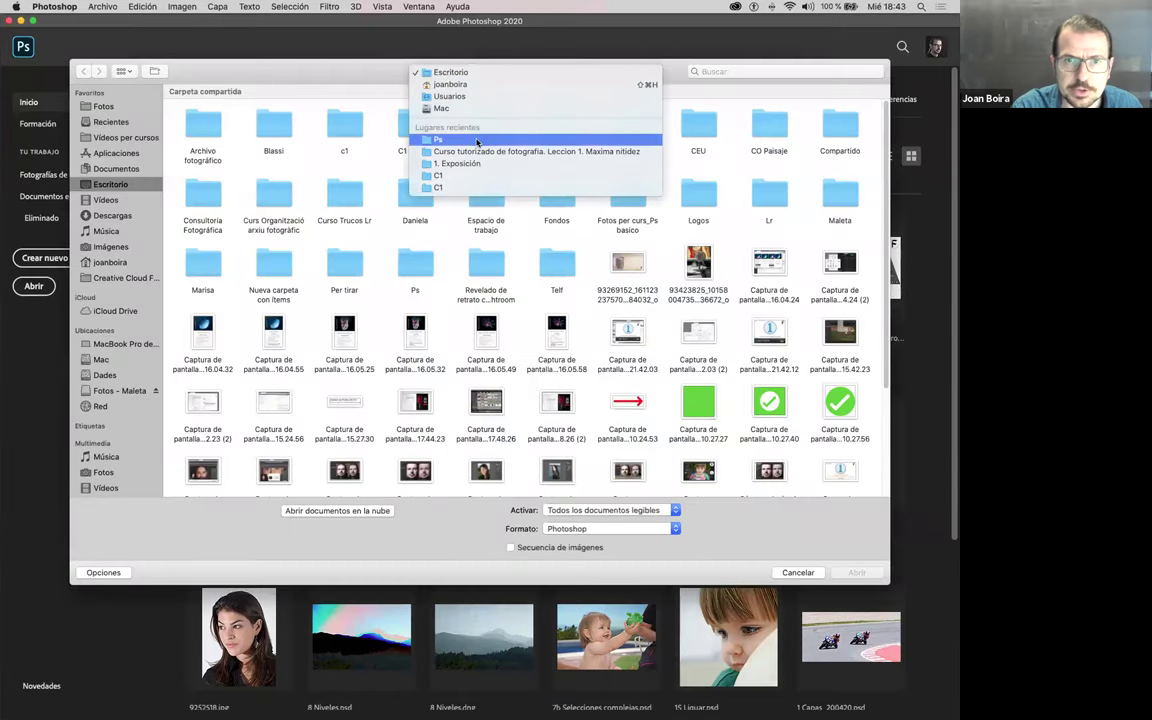
{"action": "left_click", "coordinate": [470, 139]}
{"action": "left_click", "coordinate": [490, 72]}
{"action": "left_click", "coordinate": [480, 163]}
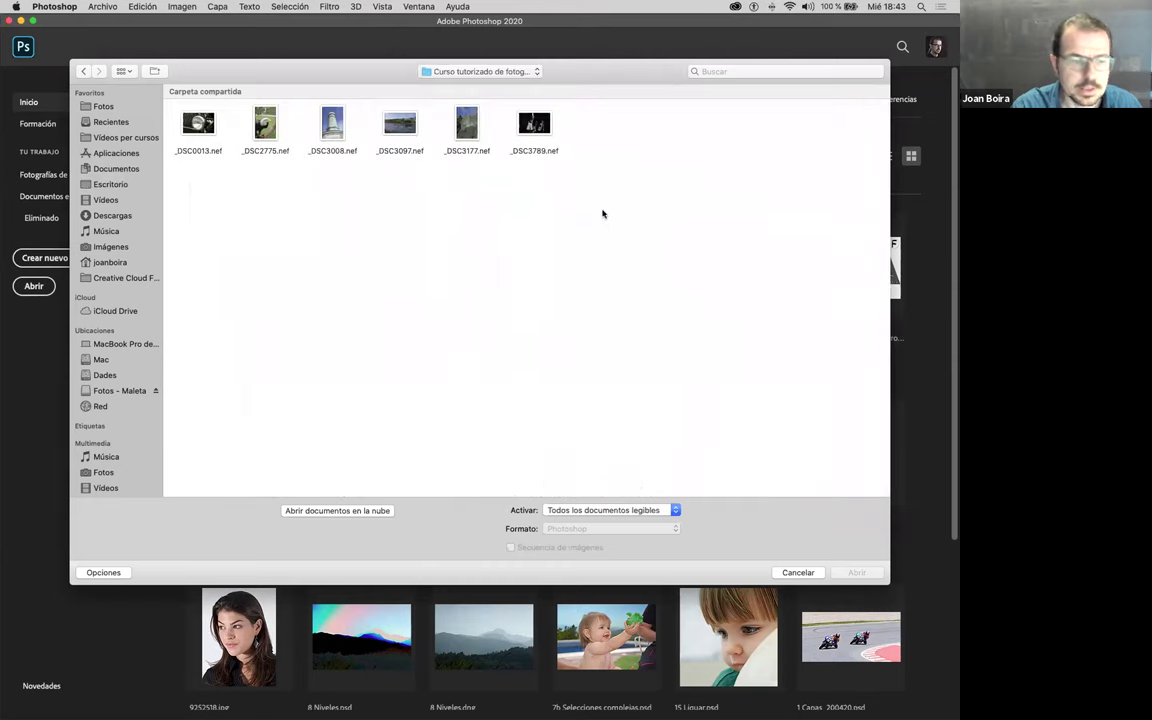
{"action": "key", "text": "super+a"}
{"action": "key", "text": "Return"}
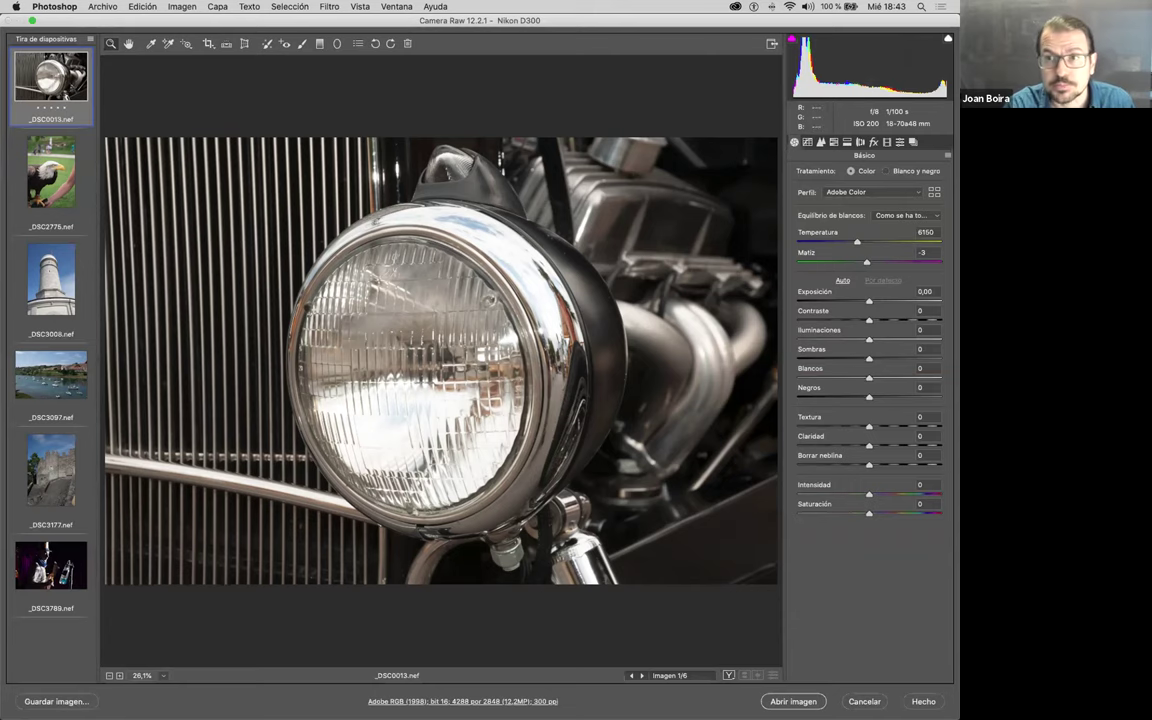
Step: Show highlight clipping warnings, set Sombras to +100 on _DSC0013, and zoom in on the headlight
{"action": "key", "text": "o"}
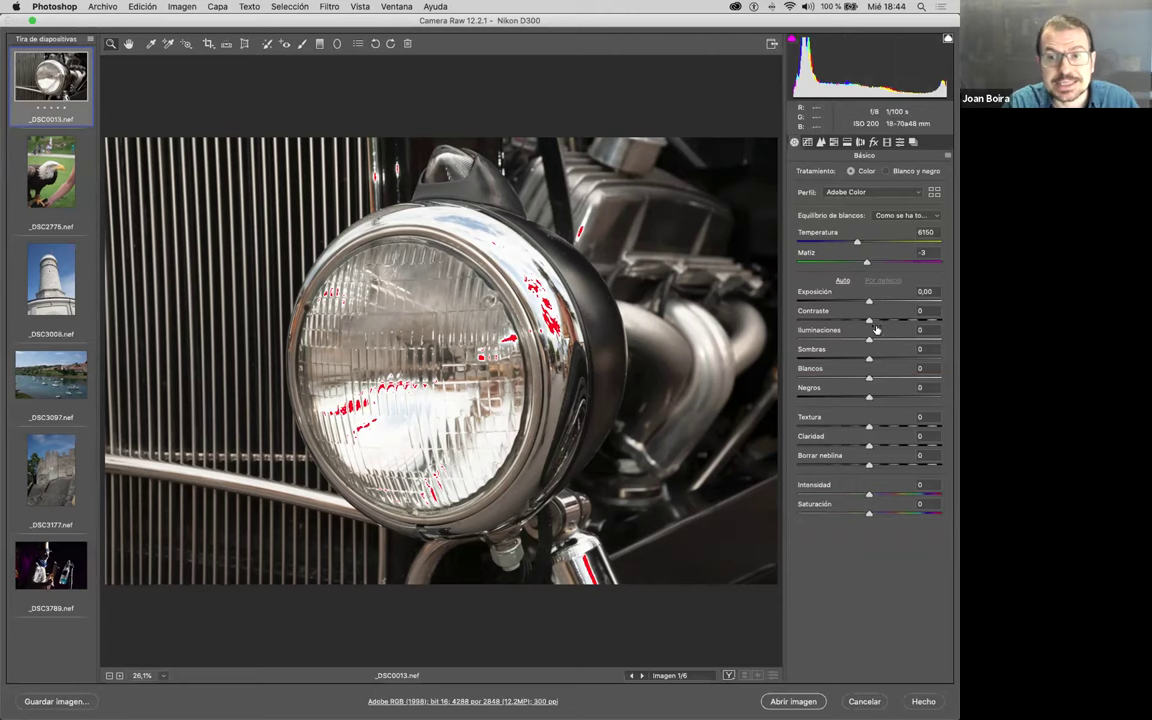
{"action": "left_click_drag", "start_coordinate": [869, 358], "coordinate": [941, 358]}
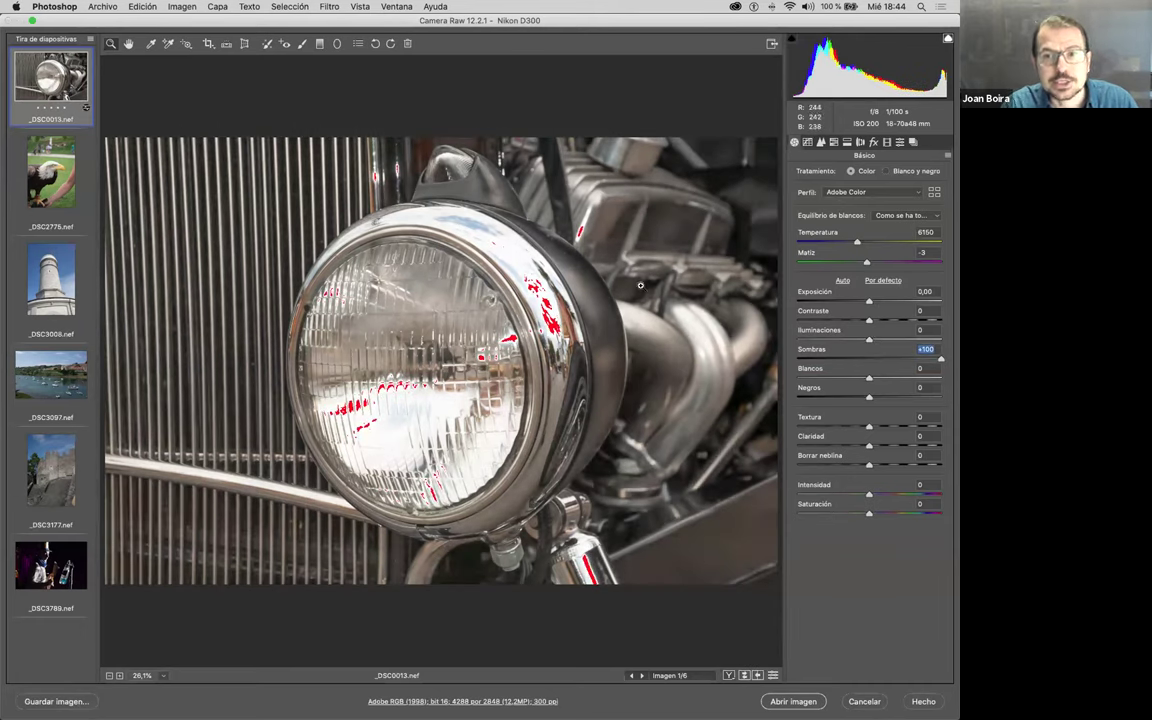
{"action": "left_click", "coordinate": [566, 265]}
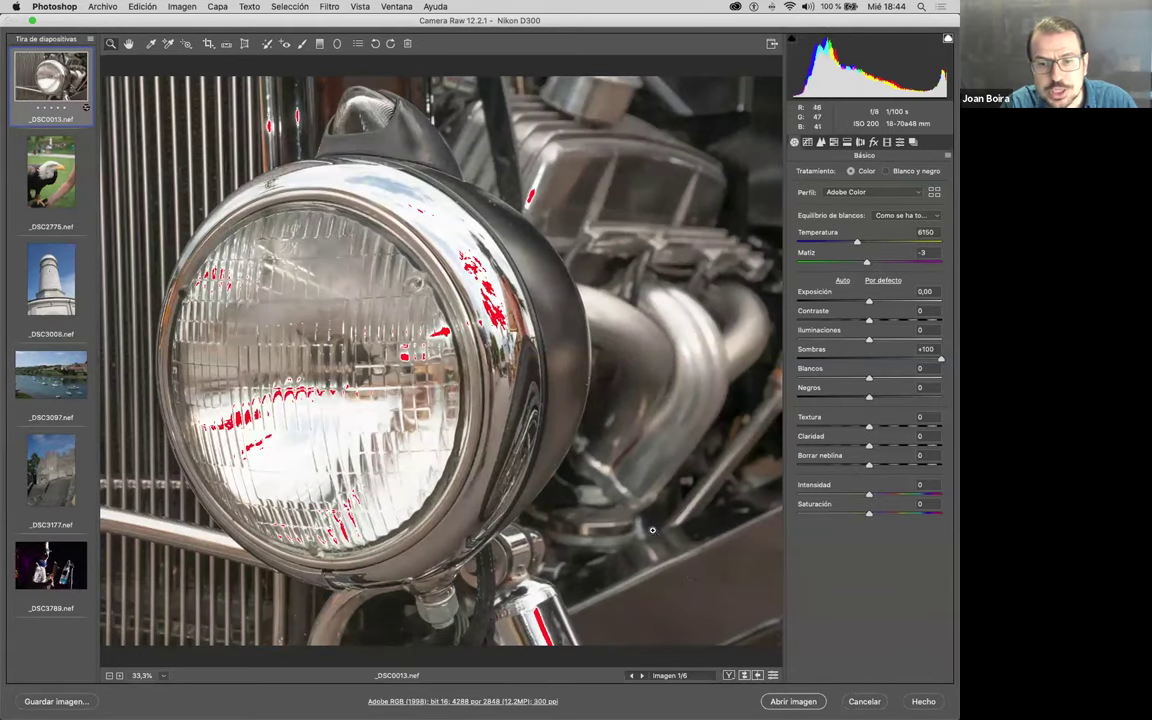
{"action": "scroll", "coordinate": [666, 560], "scroll_direction": "down", "scroll_amount": 1}
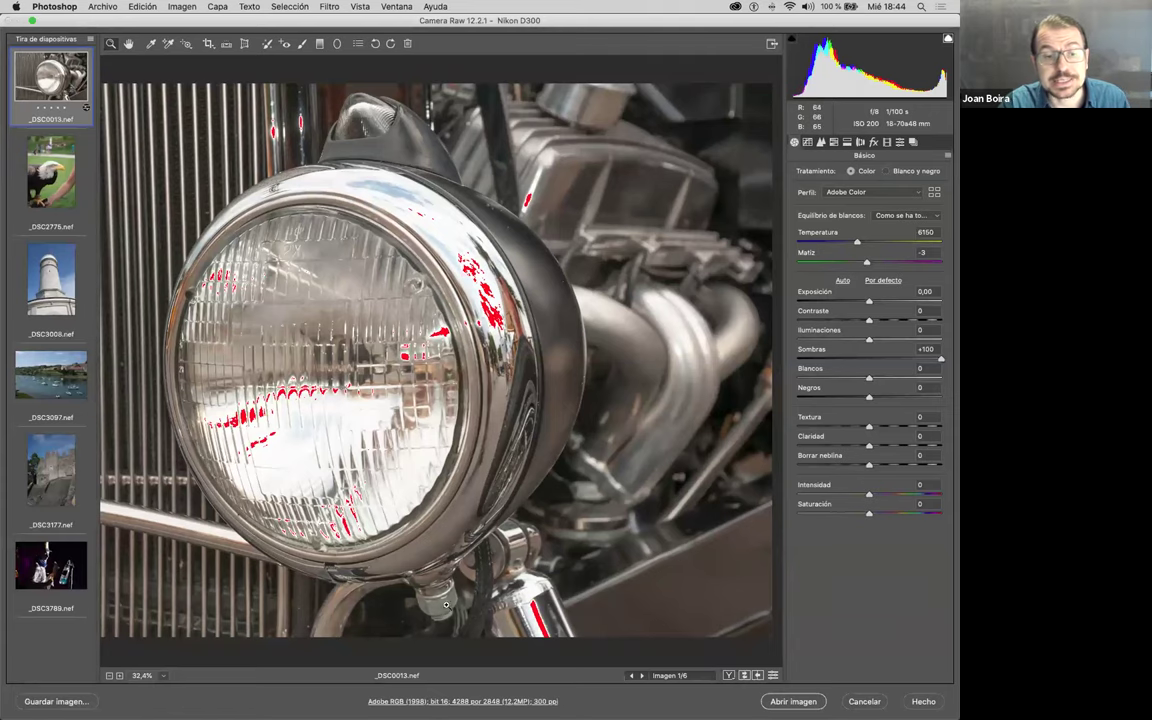
{"action": "left_click", "coordinate": [164, 679]}
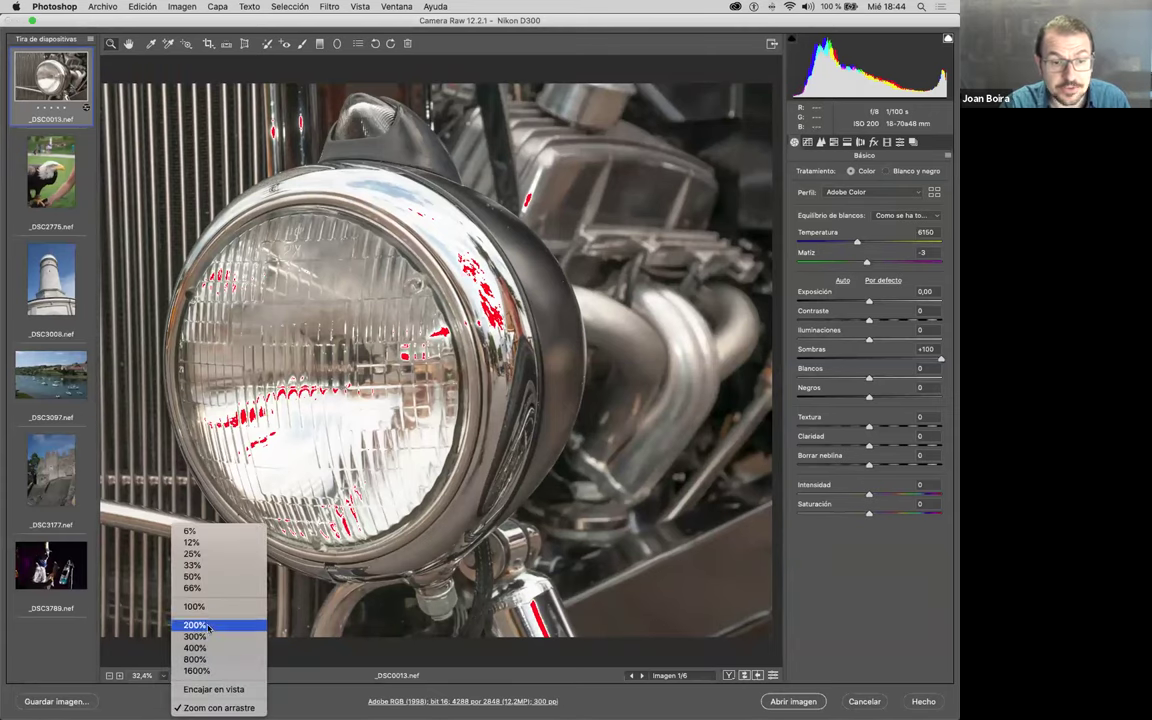
Step: View the headlight's engine parts at 100% and raise Exposición to +1,25
{"action": "left_click", "coordinate": [250, 594]}
{"action": "left_click_drag", "start_coordinate": [250, 594], "coordinate": [410, 290]}
{"action": "scroll", "coordinate": [410, 290], "scroll_direction": "down", "scroll_amount": 5}
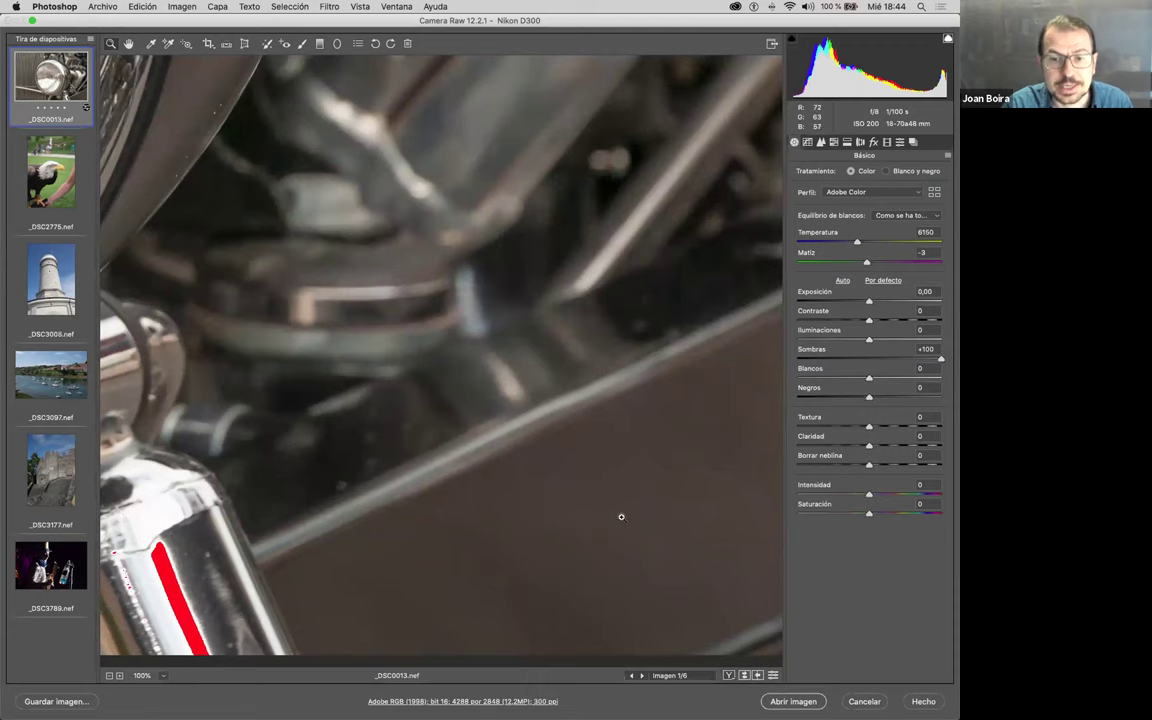
{"action": "left_click_drag", "start_coordinate": [869, 300], "coordinate": [887, 300]}
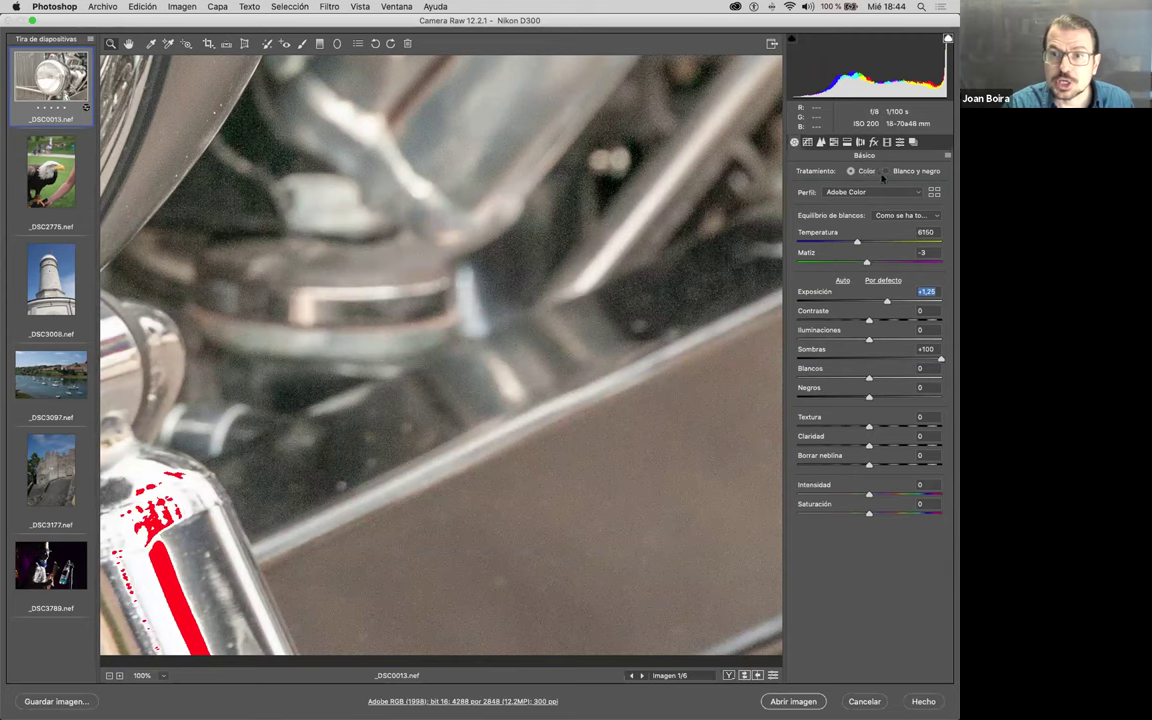
Step: Reset Sombras to 0 and Exposición to 0,00, then move to the performer photo _DSC3789
{"action": "key", "text": "Tab"}
{"action": "key", "text": "Tab"}
{"action": "key", "text": "Tab"}
{"action": "key", "text": "Down"}
{"action": "type", "text": "0"}
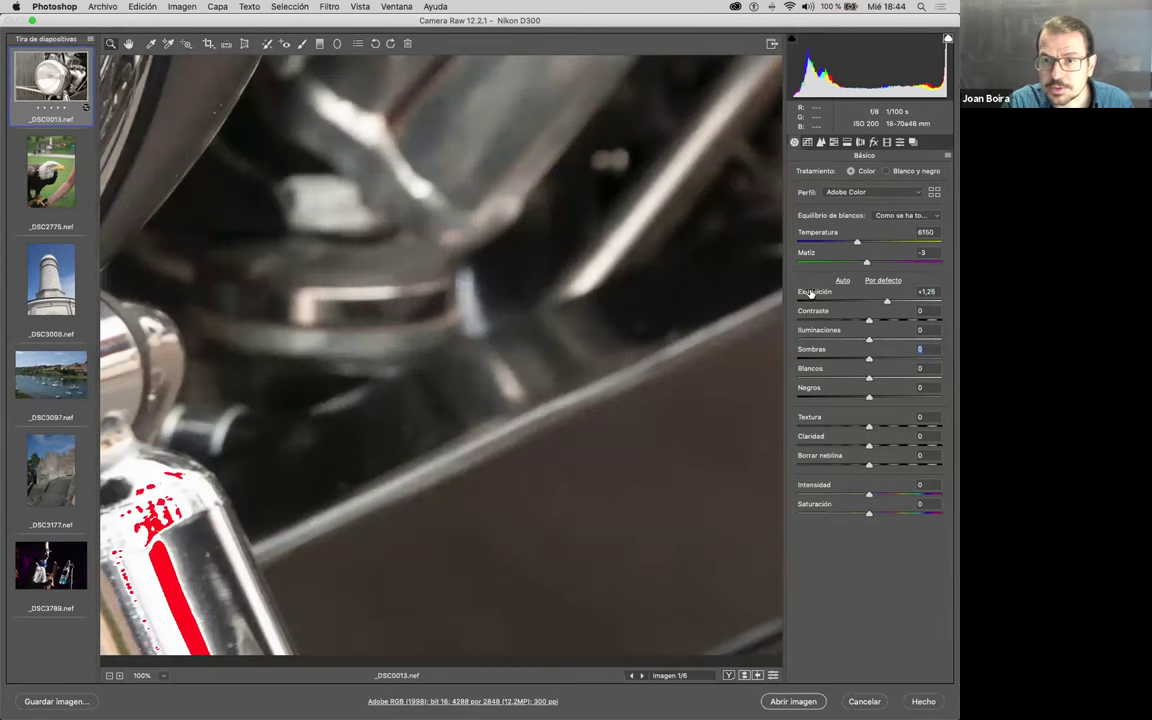
{"action": "double_click", "coordinate": [888, 301]}
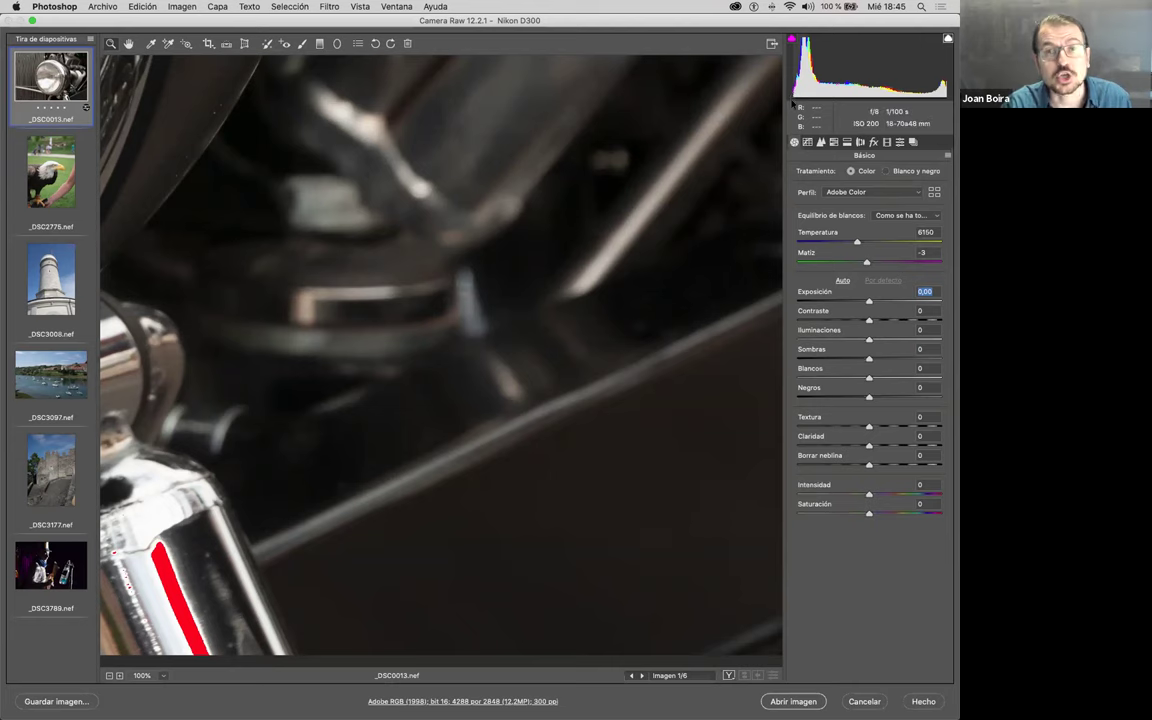
{"action": "left_click", "coordinate": [50, 565]}
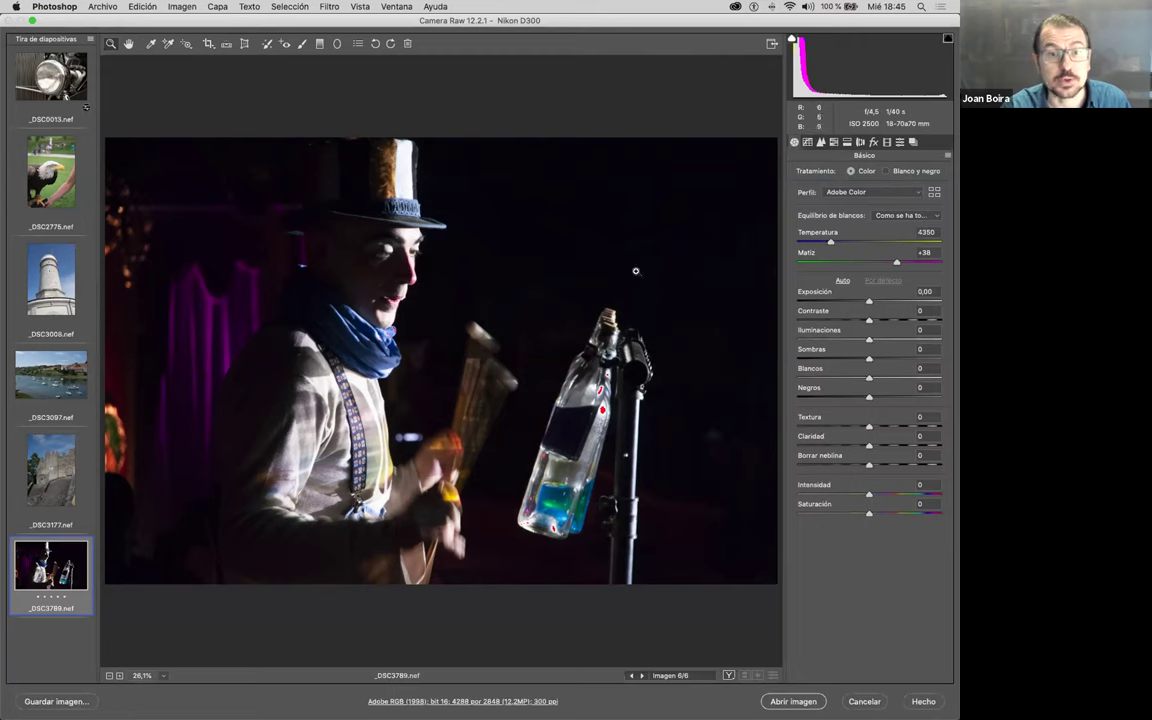
Step: Try Exposición at -0,55, then view the performer's face and hat at 100%
{"action": "left_click_drag", "start_coordinate": [868, 301], "coordinate": [858, 301]}
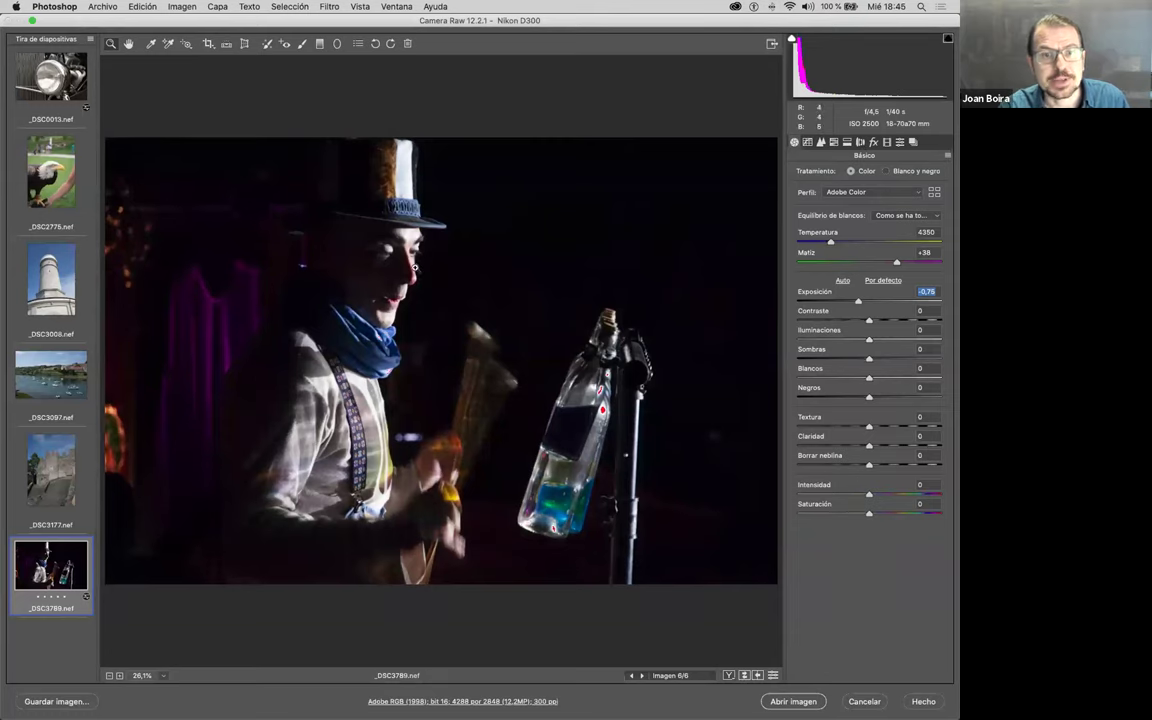
{"action": "left_click_drag", "start_coordinate": [858, 301], "coordinate": [861, 301]}
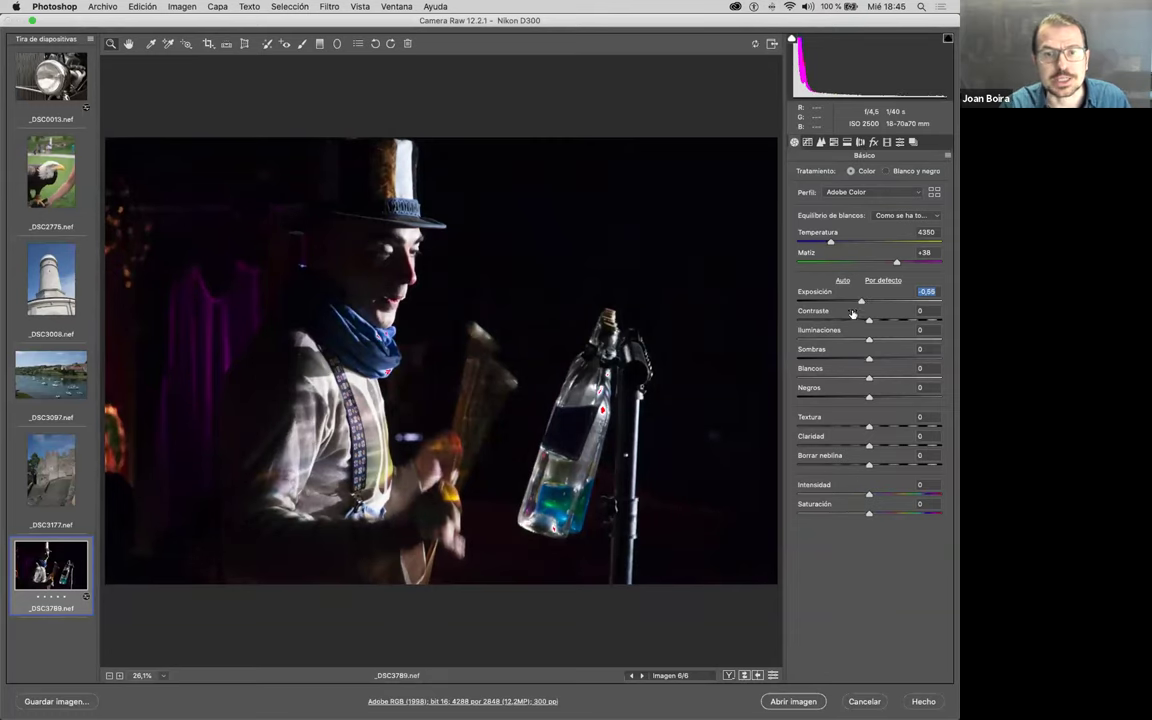
{"action": "key", "text": "super+minus"}
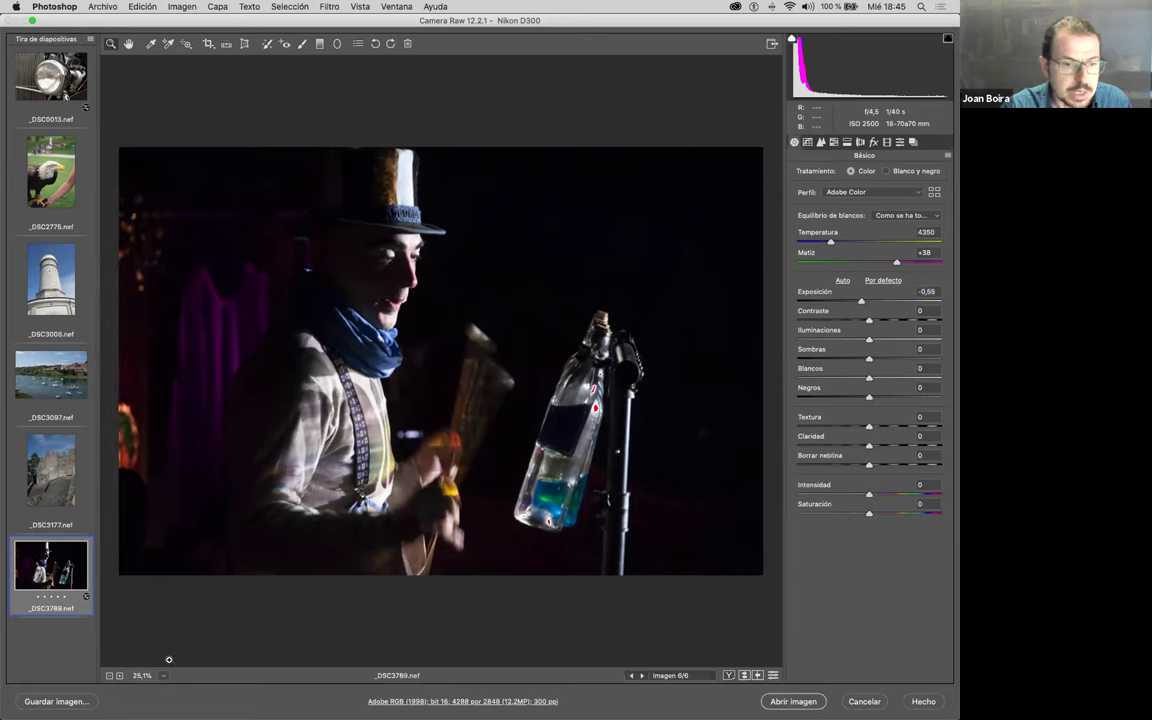
{"action": "left_click", "coordinate": [161, 676]}
{"action": "left_click", "coordinate": [190, 620]}
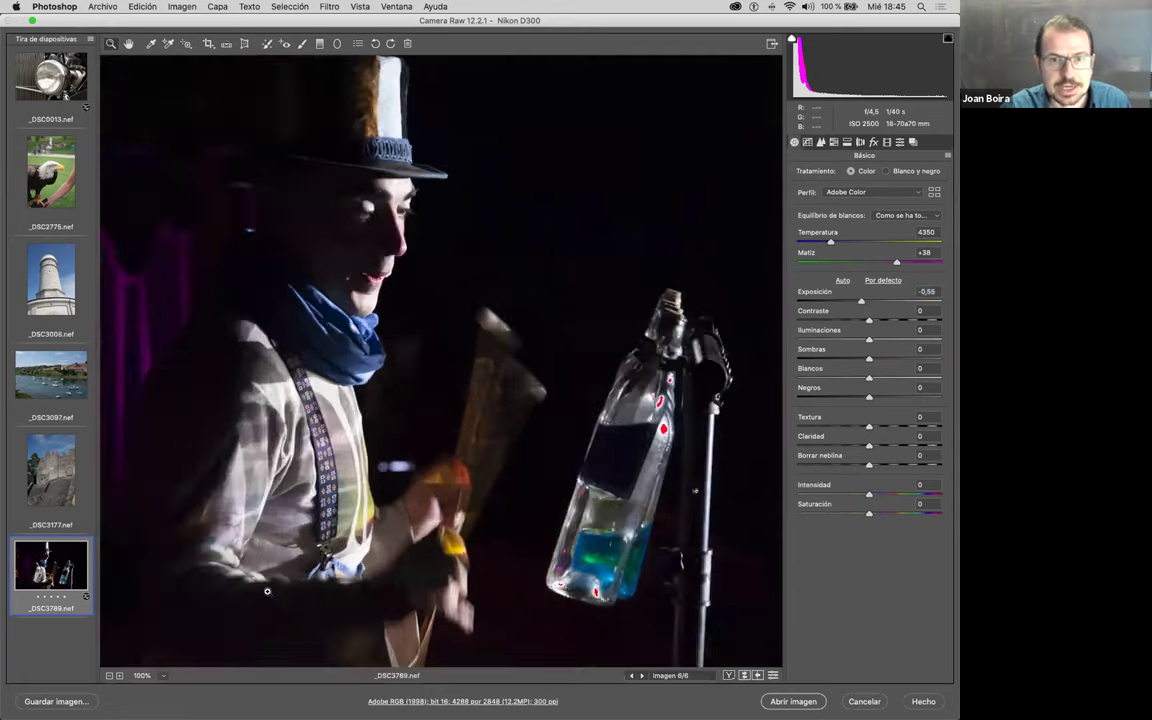
{"action": "left_click_drag", "start_coordinate": [463, 239], "coordinate": [630, 373]}
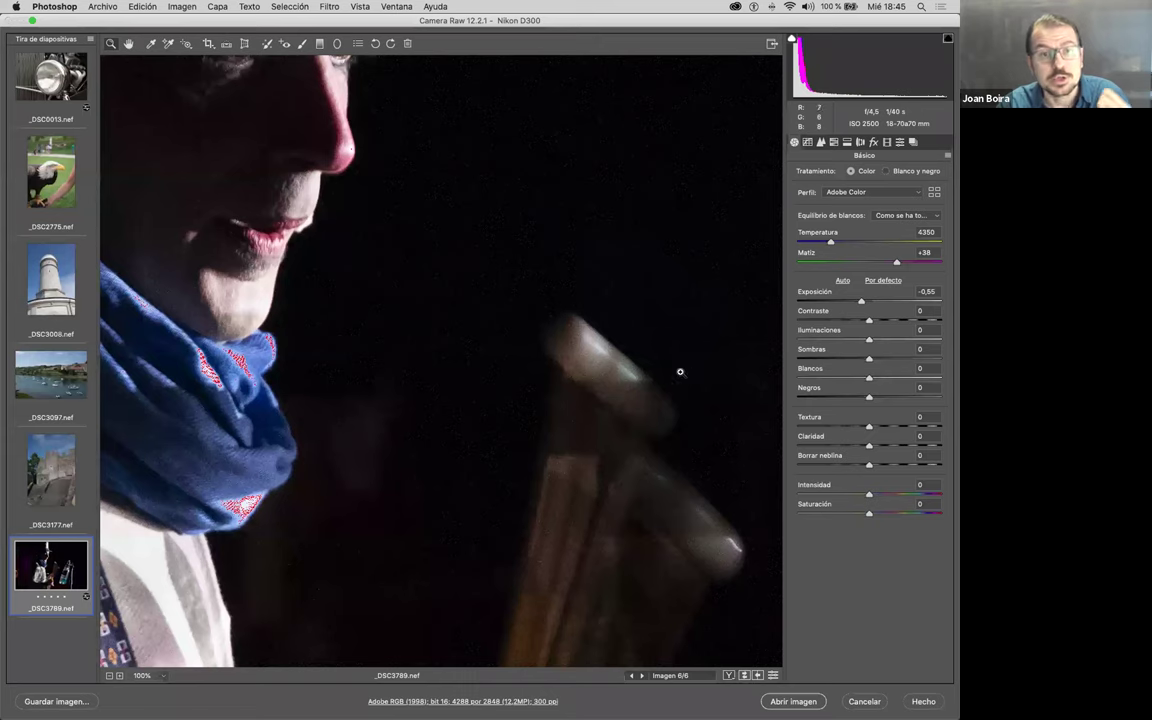
{"action": "left_click_drag", "start_coordinate": [527, 275], "coordinate": [582, 413]}
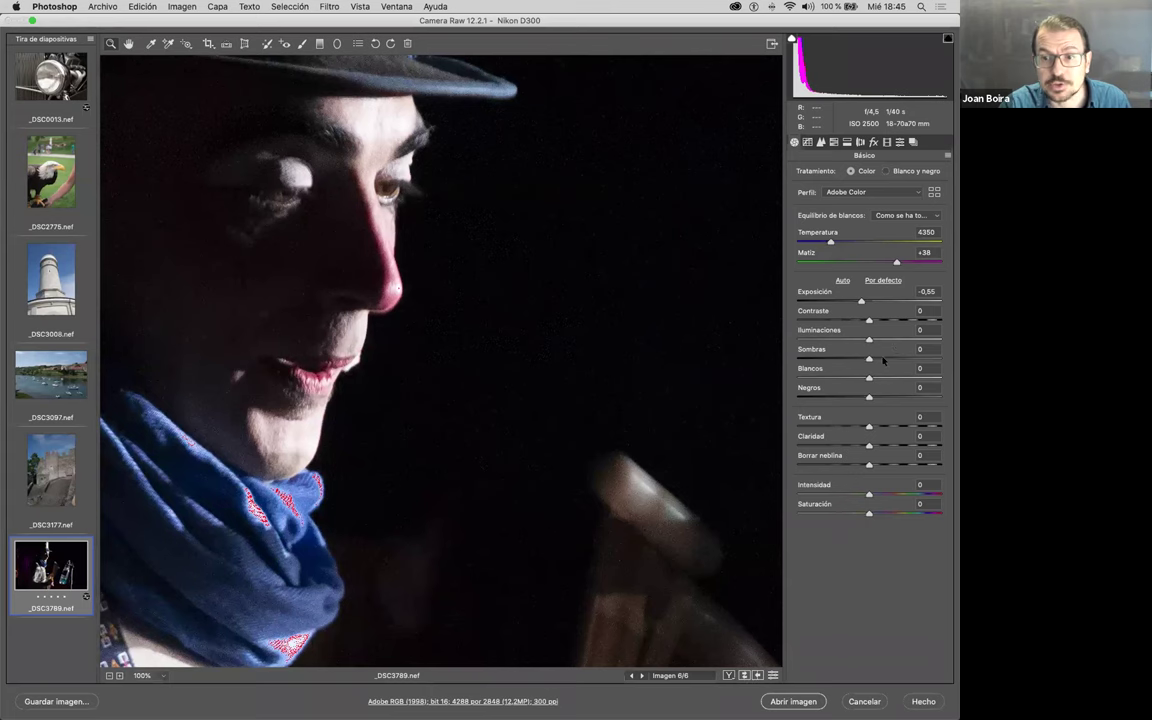
Step: Raise Sombras to +100 and Exposición to +1,55 to reveal noise, then reset Exposición to 0,00
{"action": "left_click_drag", "start_coordinate": [869, 358], "coordinate": [944, 358]}
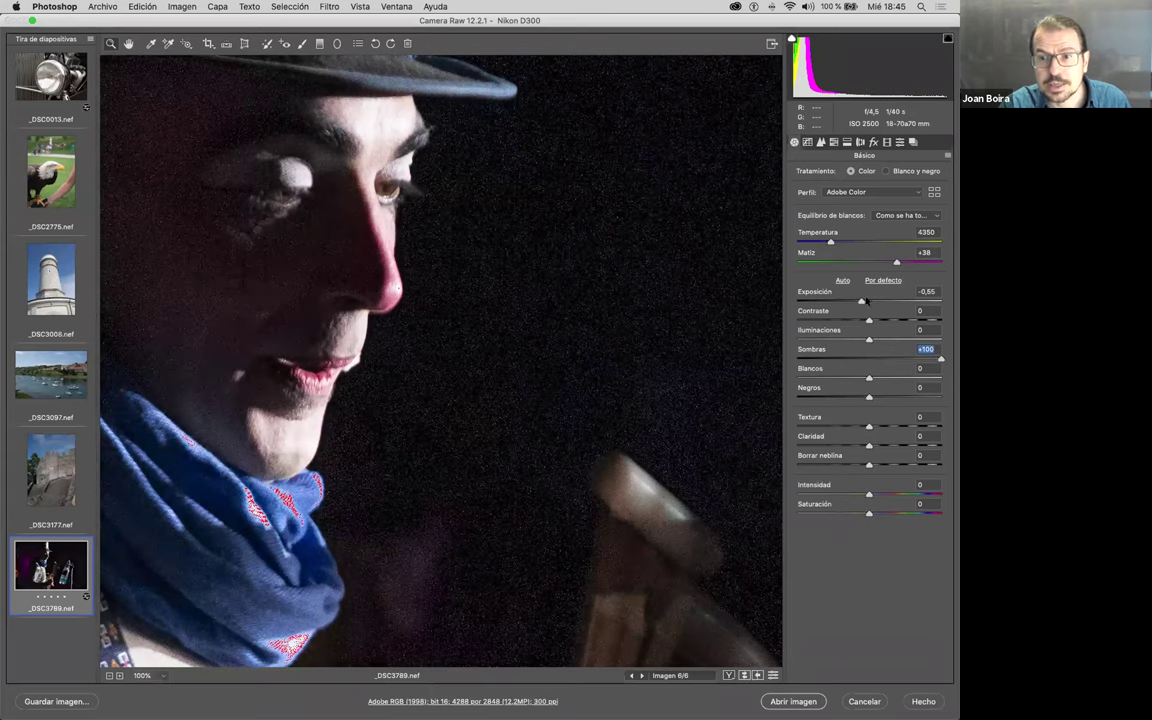
{"action": "left_click_drag", "start_coordinate": [863, 301], "coordinate": [891, 301]}
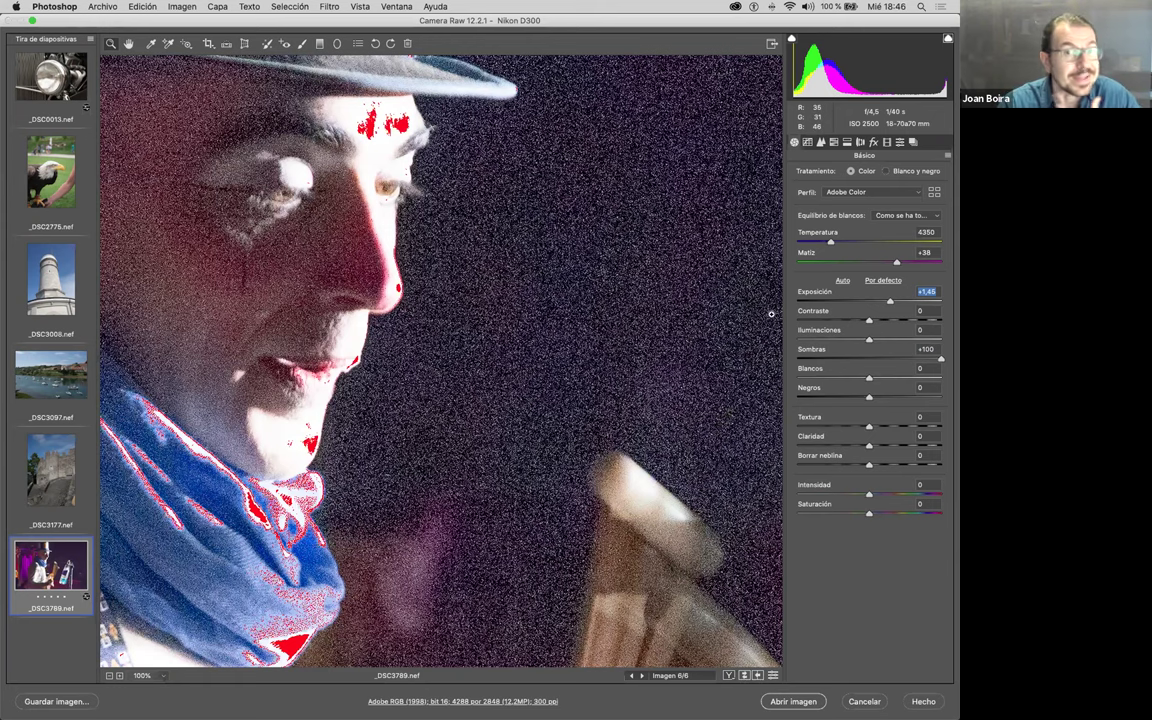
{"action": "left_click_drag", "start_coordinate": [889, 301], "coordinate": [892, 305]}
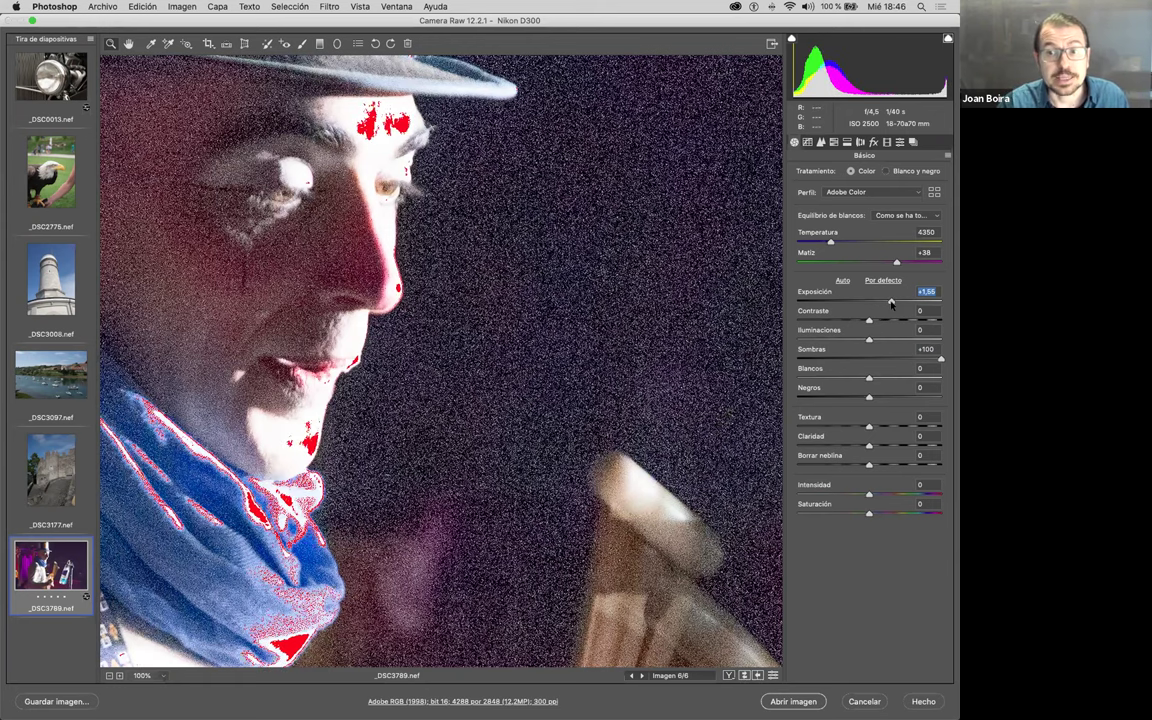
{"action": "double_click", "coordinate": [892, 302]}
Step: Set the portrait's Sombras back to 0 and switch to the eagle photo _DSC2775.nef
{"action": "left_click", "coordinate": [932, 358]}
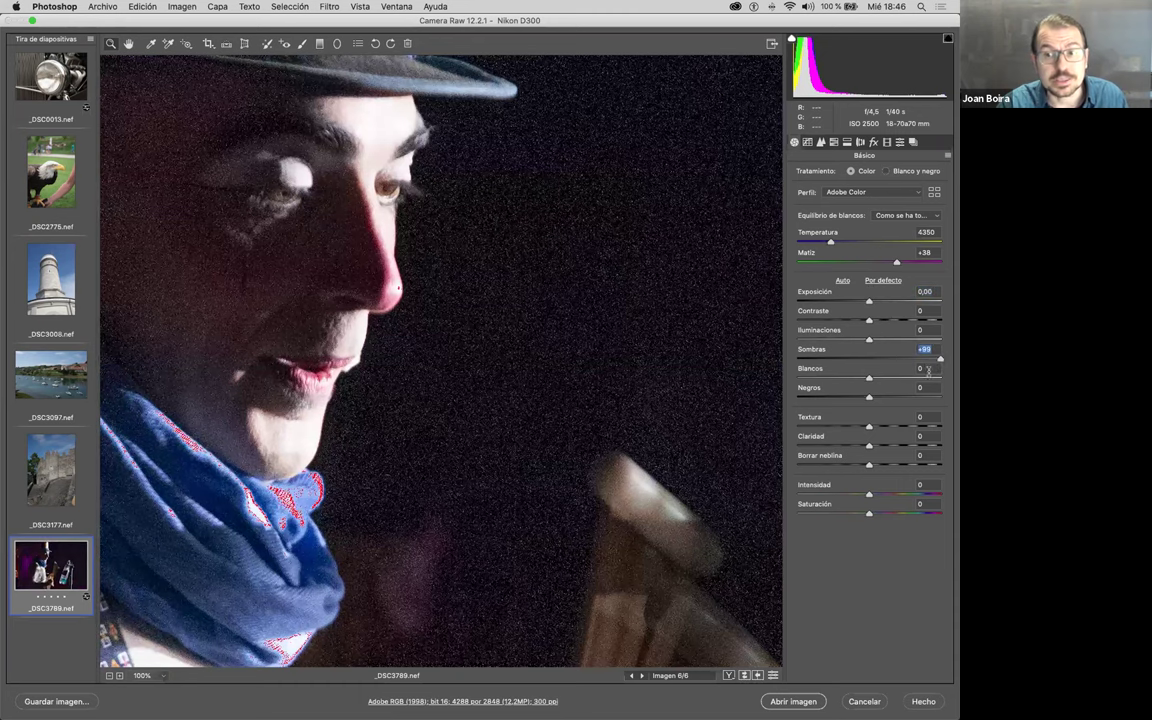
{"action": "type", "text": "0"}
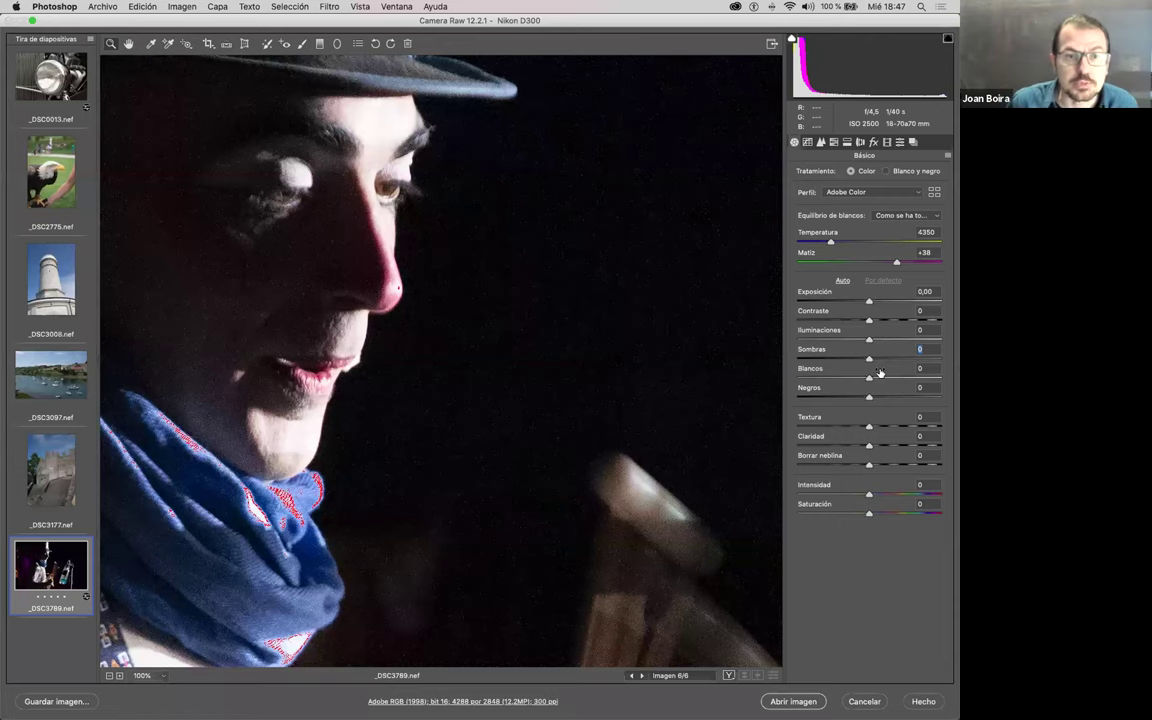
{"action": "left_click", "coordinate": [45, 160]}
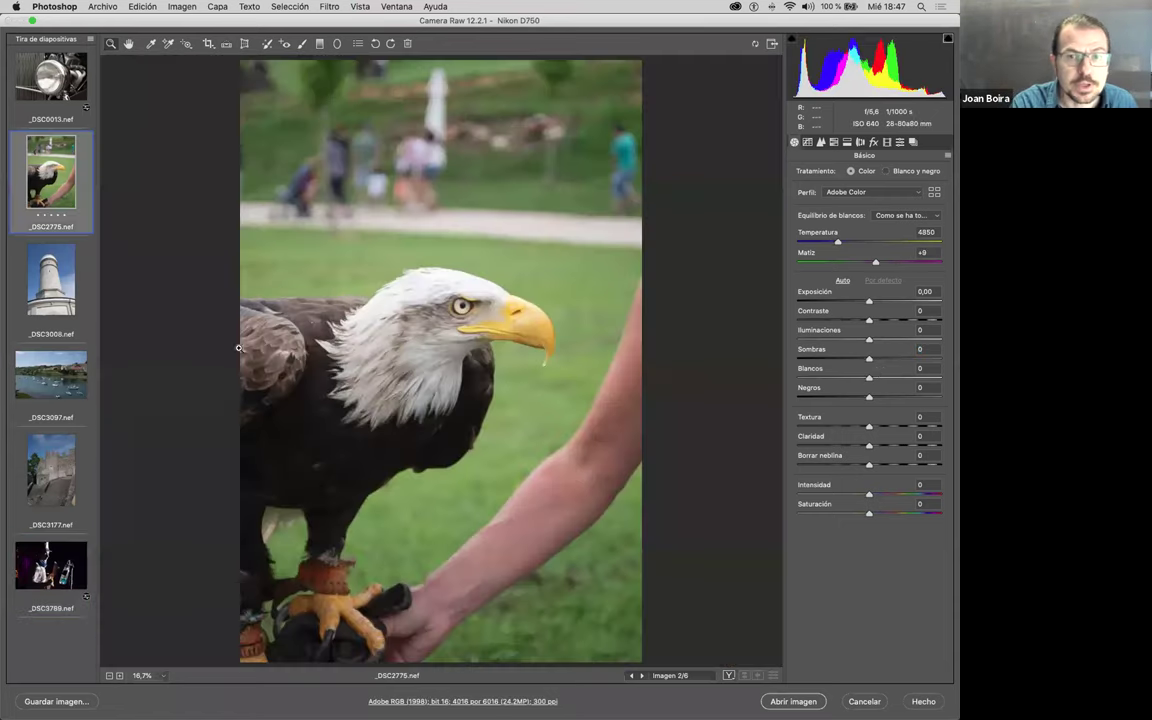
{"action": "scroll", "coordinate": [477, 299], "scroll_direction": "down", "scroll_amount": 3}
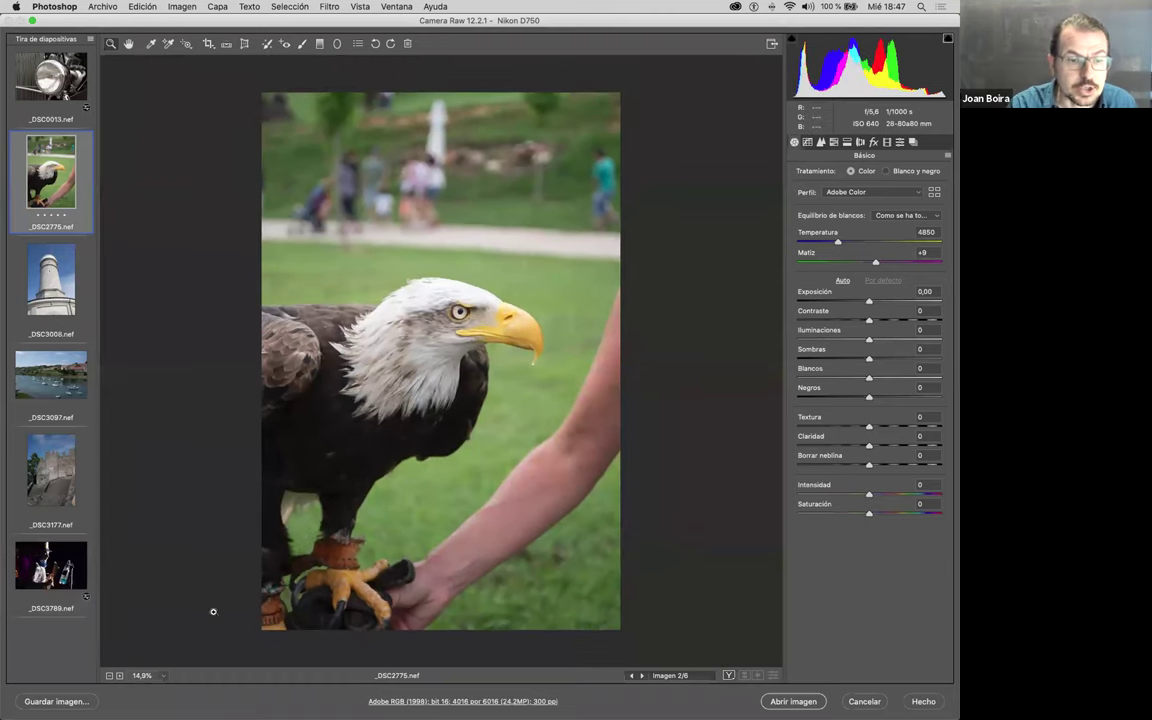
{"action": "left_click", "coordinate": [165, 675]}
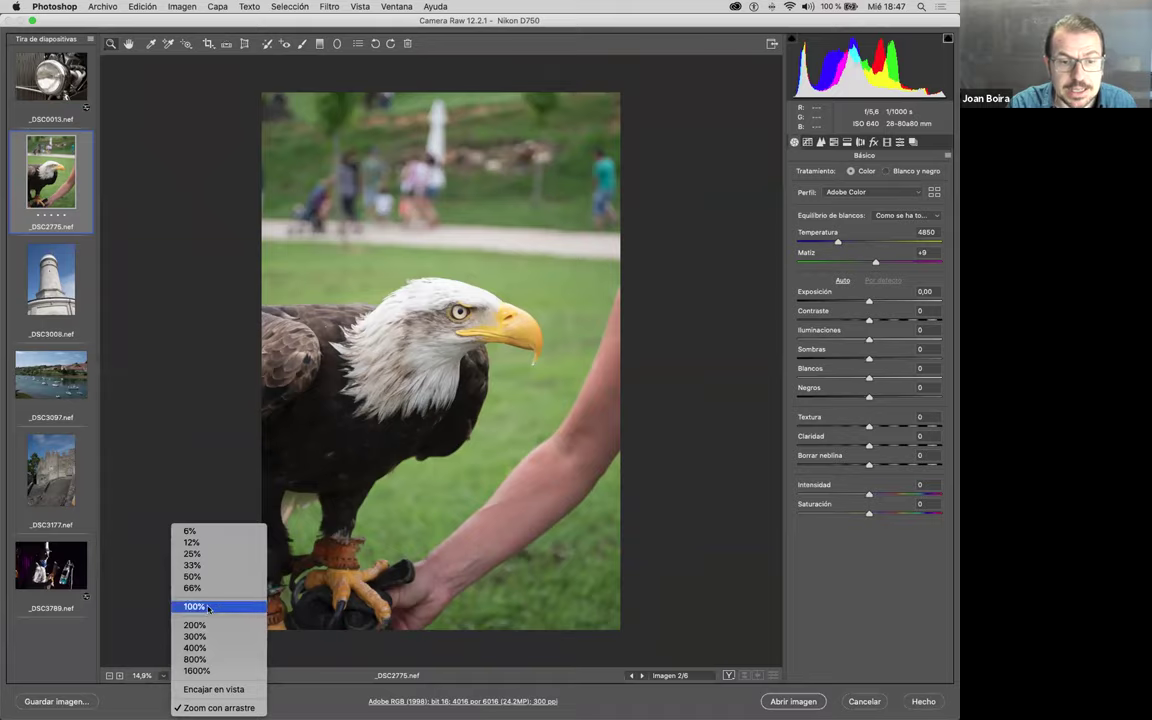
{"action": "left_click", "coordinate": [414, 476]}
Step: Show the eagle at 100% and pan to frame its eye, beak and head
{"action": "left_click", "coordinate": [414, 476]}
{"action": "left_click_drag", "start_coordinate": [450, 360], "coordinate": [380, 468]}
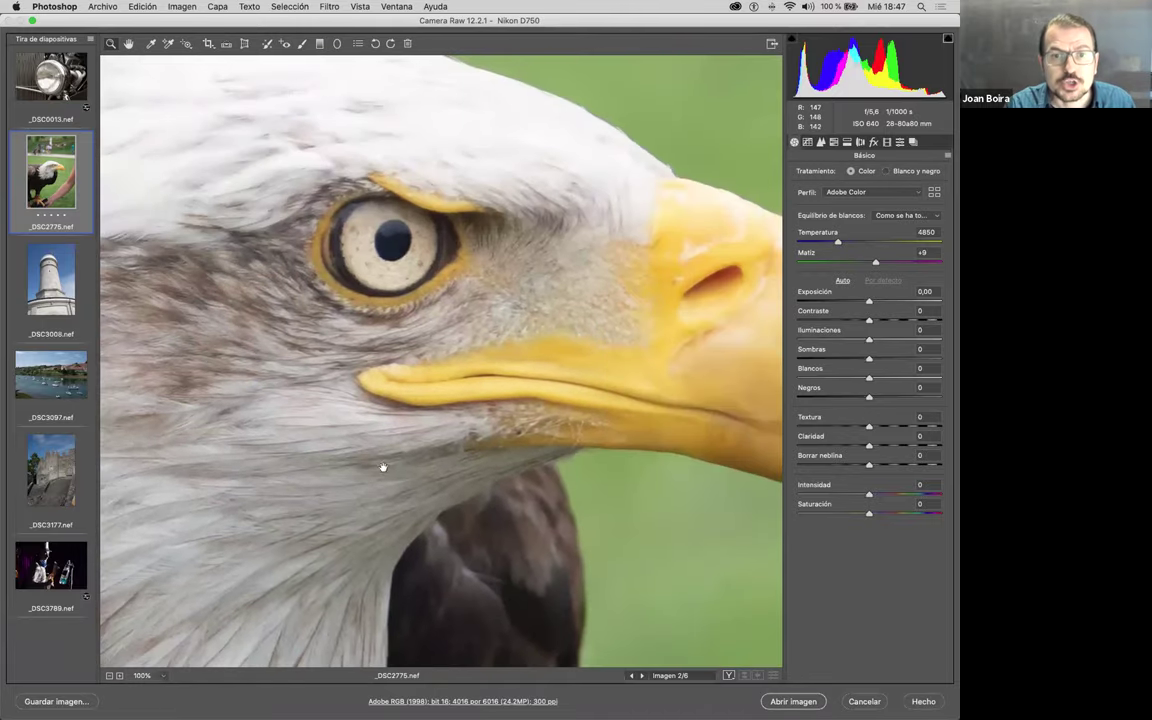
{"action": "left_click_drag", "start_coordinate": [553, 284], "coordinate": [390, 312]}
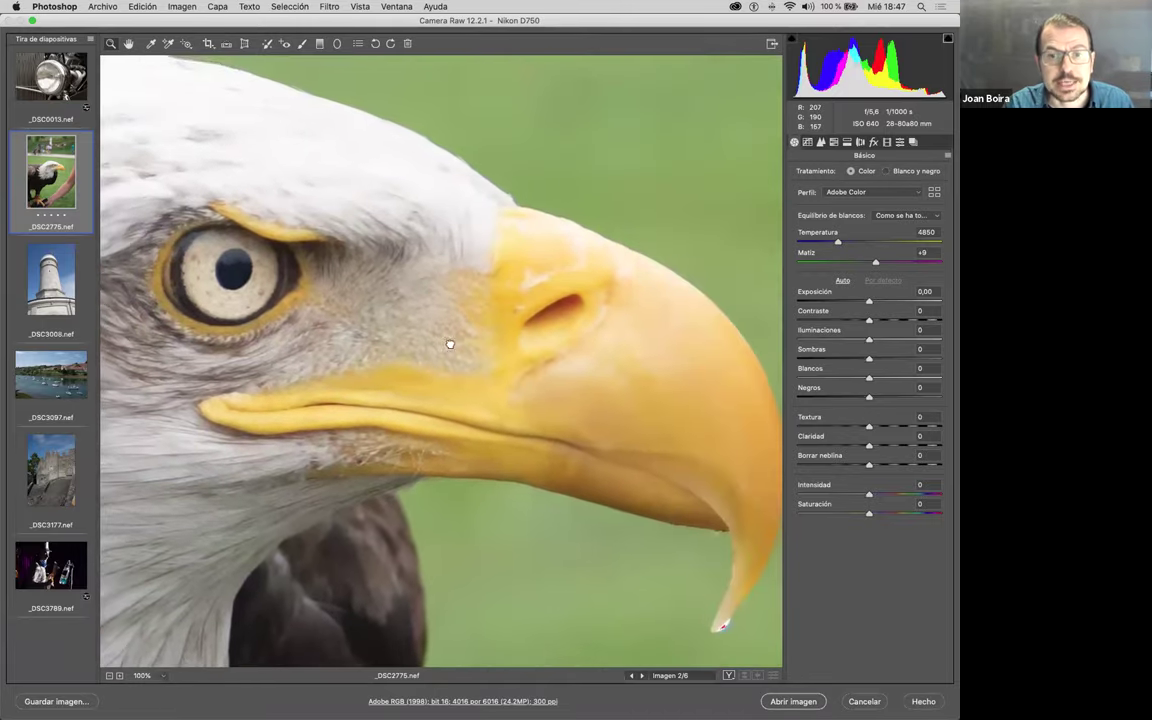
{"action": "left_click_drag", "start_coordinate": [490, 325], "coordinate": [605, 315]}
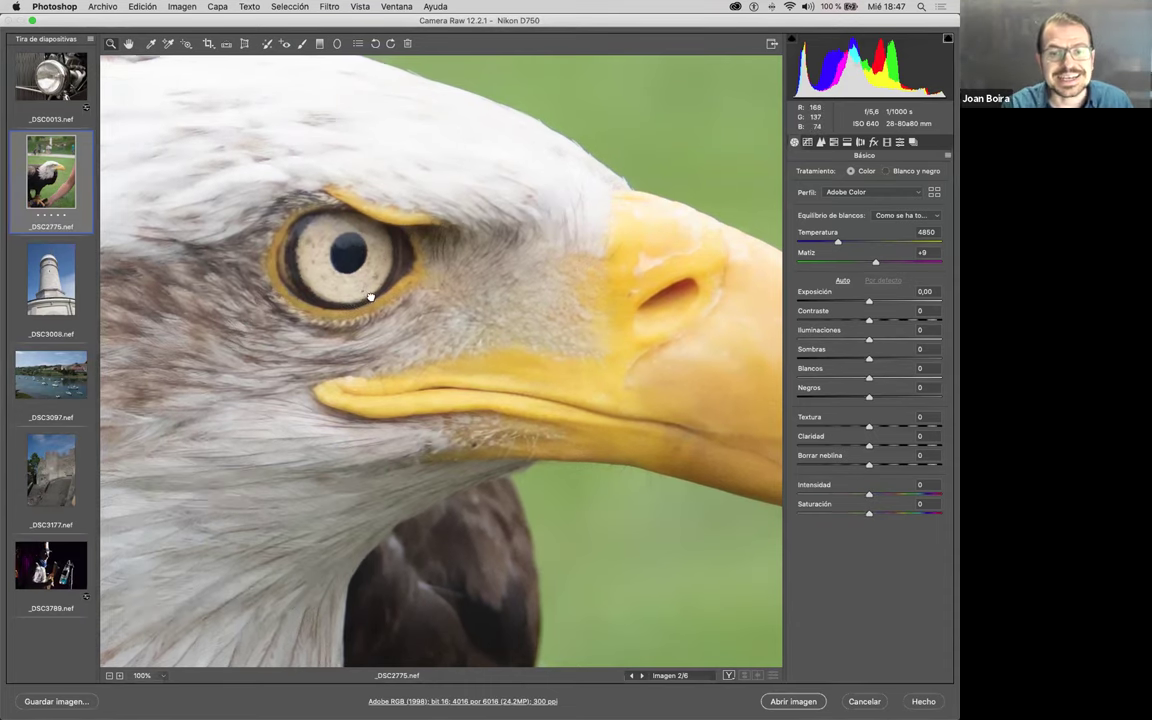
{"action": "scroll", "coordinate": [424, 259], "scroll_direction": "down", "scroll_amount": 5}
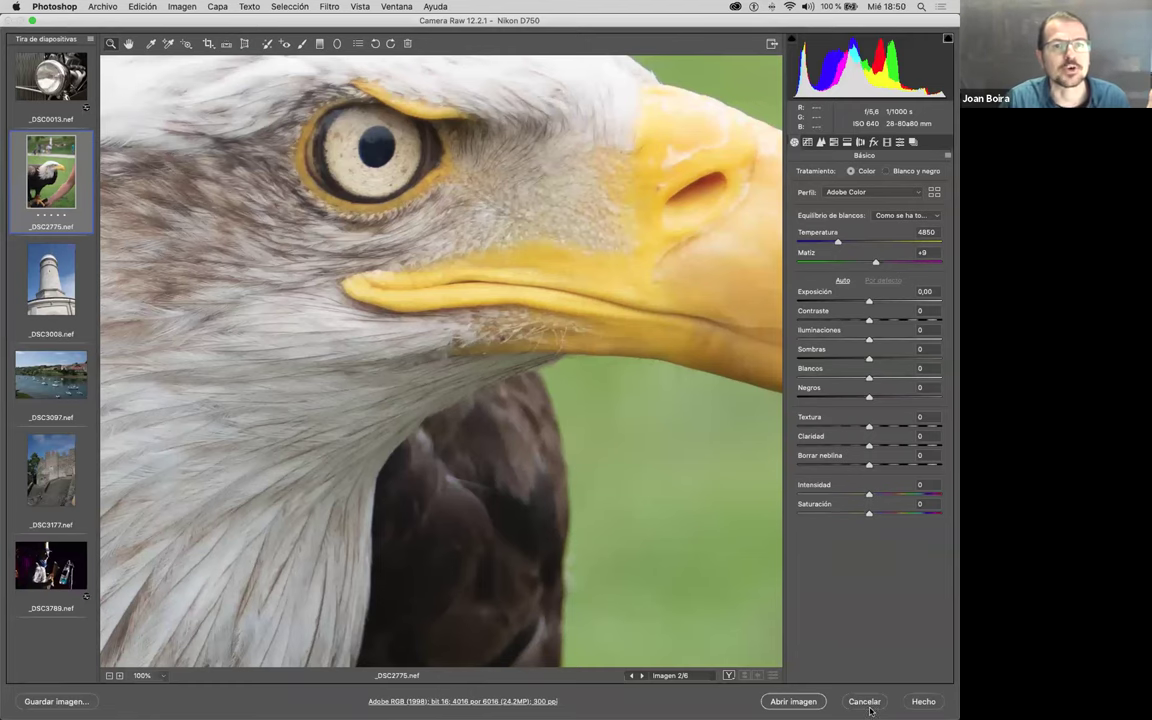
{"action": "mouse_move", "coordinate": [878, 706]}
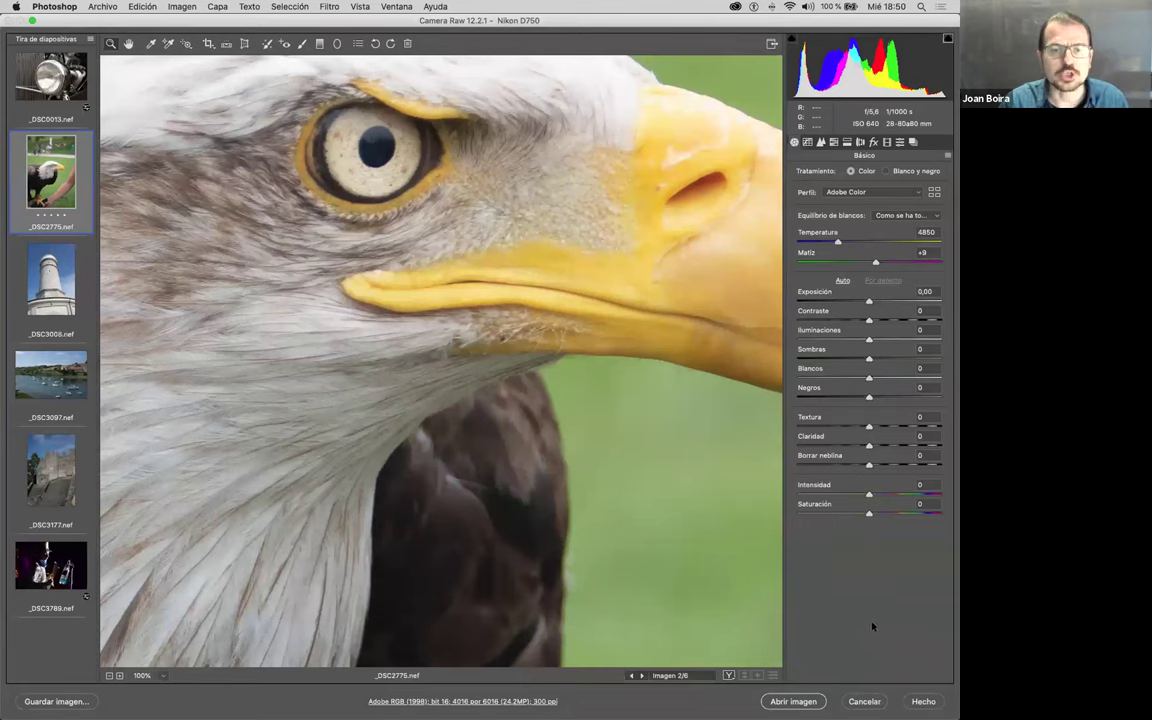
Step: Zoom the eagle photo out to 25% so the whole bird and arm fit
{"action": "scroll", "coordinate": [484, 384], "scroll_direction": "down", "scroll_amount": 4}
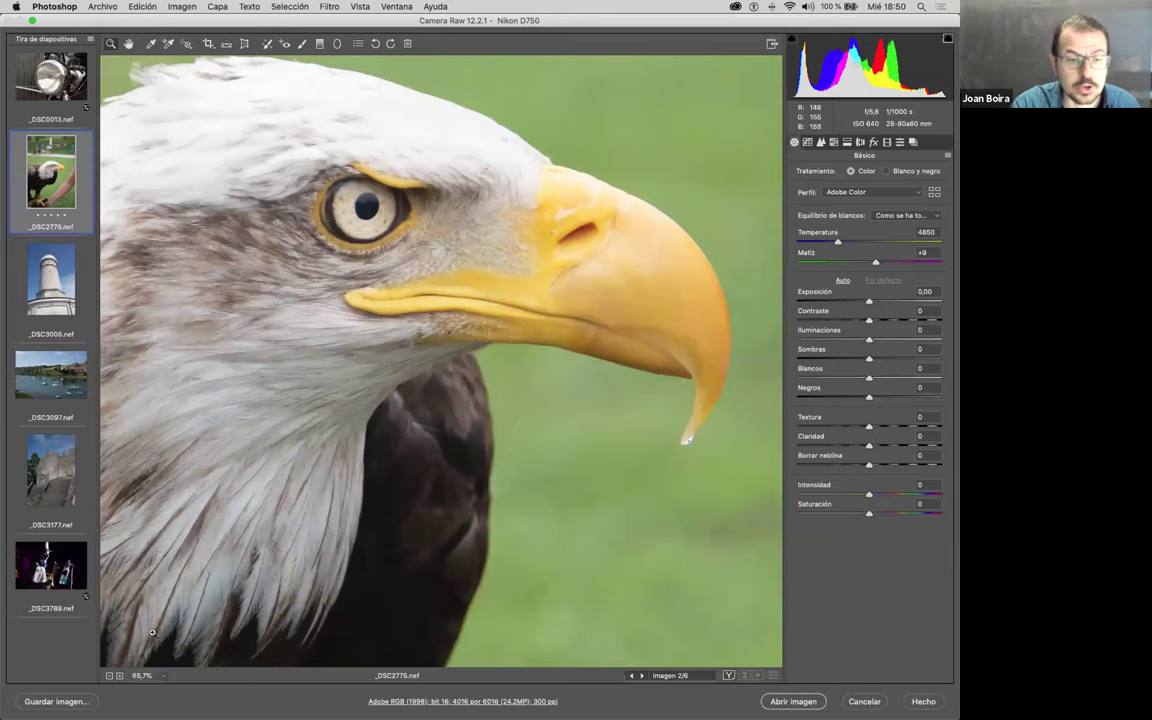
{"action": "left_click", "coordinate": [109, 676]}
{"action": "left_click", "coordinate": [109, 676]}
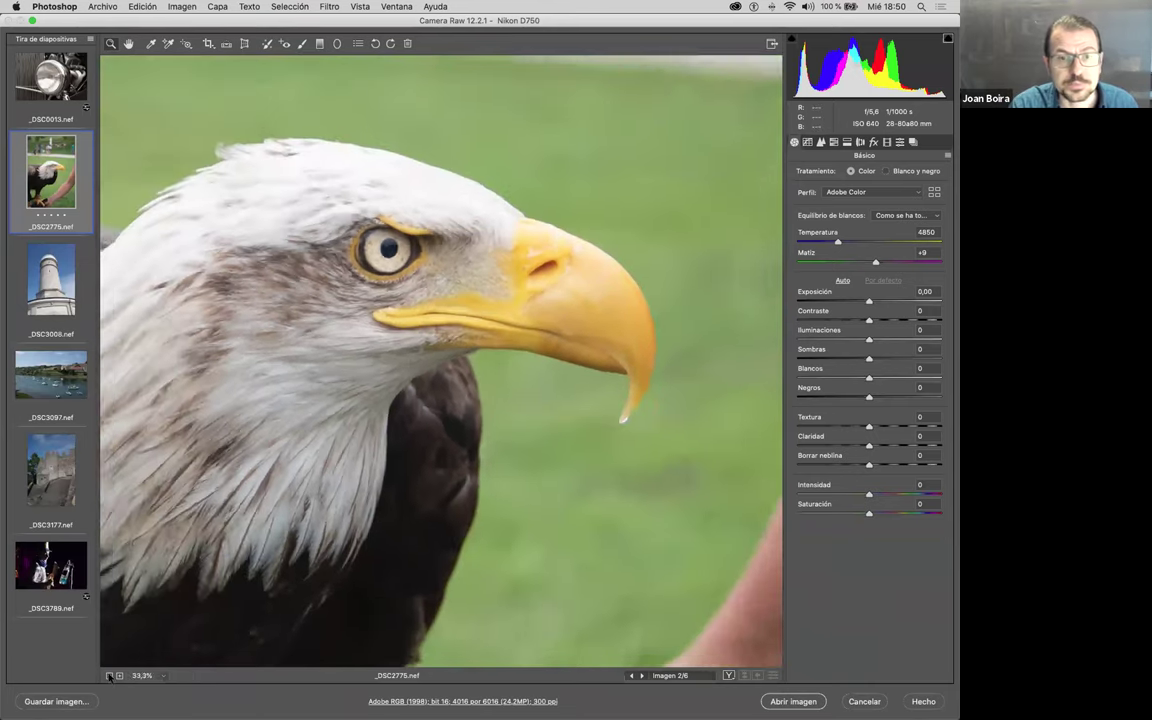
{"action": "left_click", "coordinate": [109, 676]}
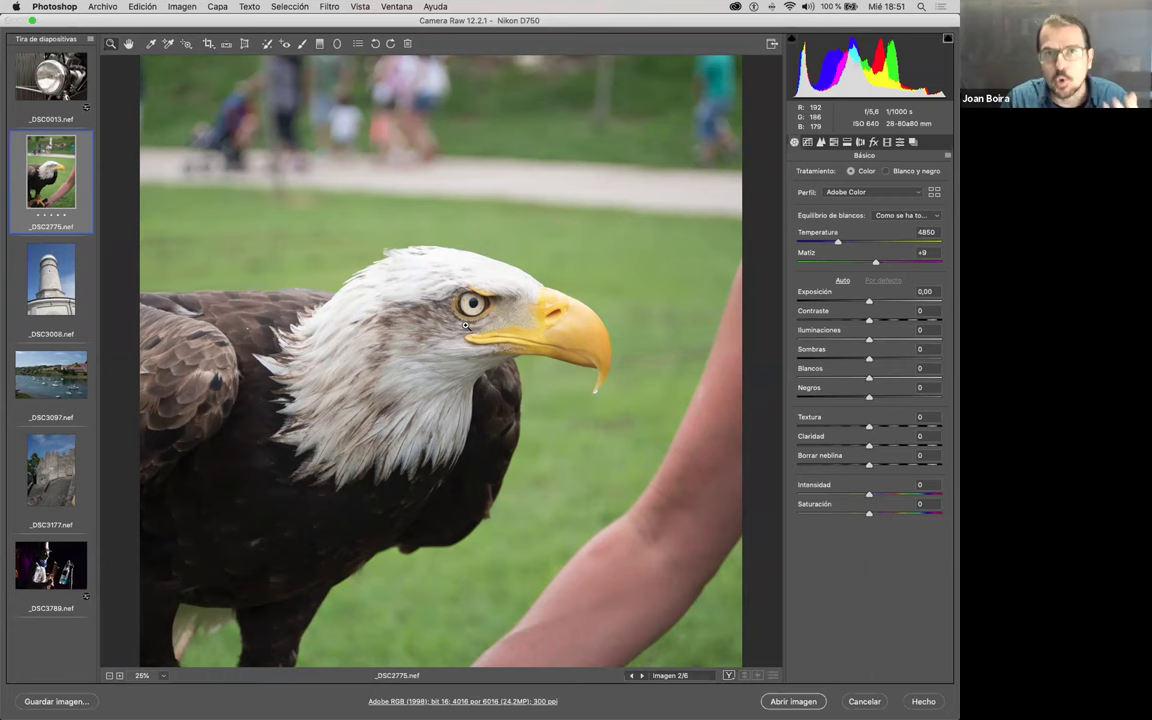
{"action": "mouse_move", "coordinate": [933, 710]}
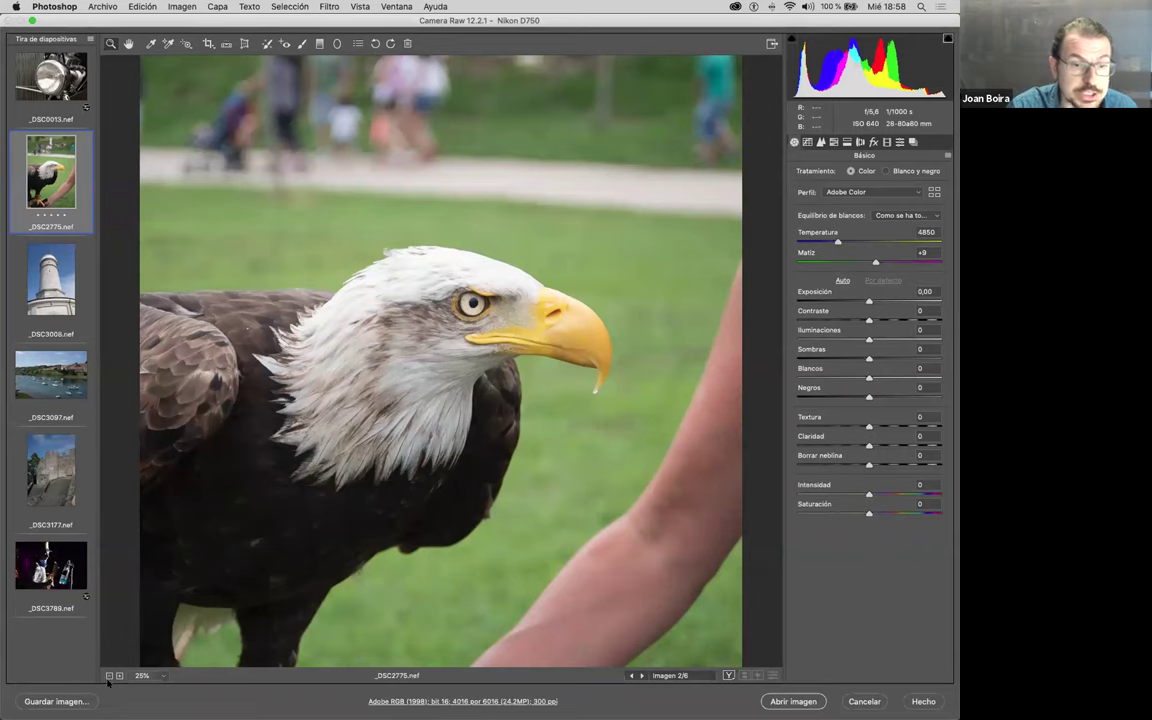
Step: Fit the eagle photo, then zoom up to 100% framed on the eye and beak
{"action": "left_click", "coordinate": [124, 608], "text": "alt"}
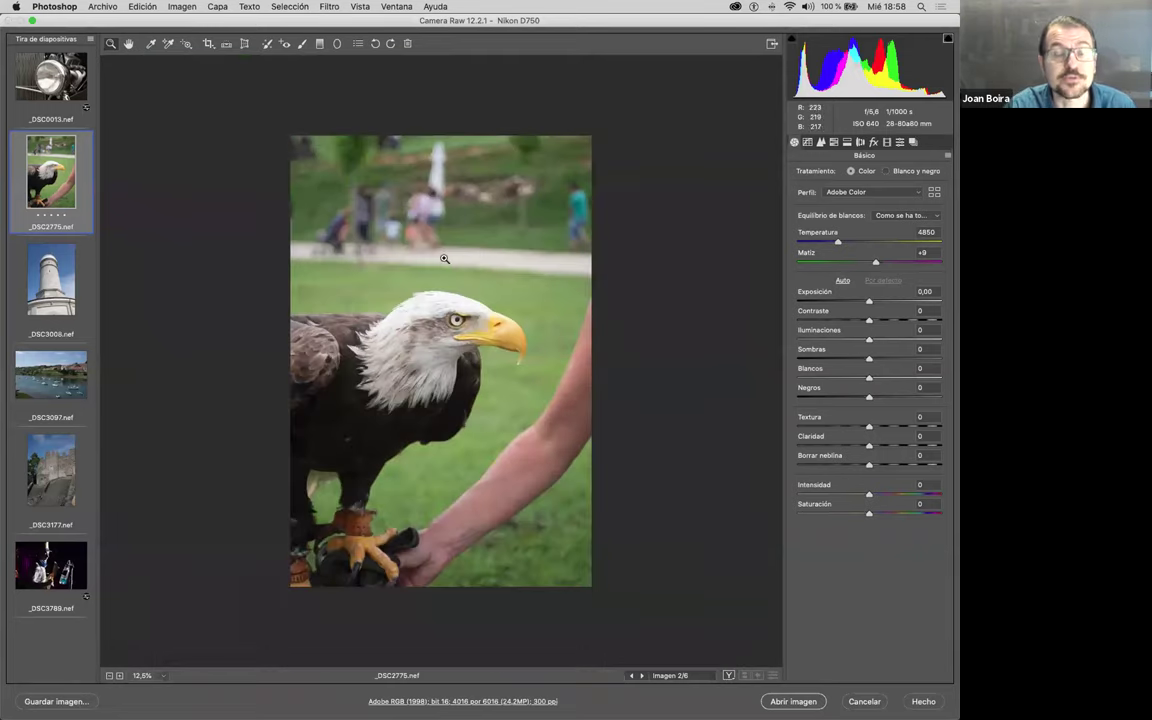
{"action": "key", "text": "super+0"}
{"action": "left_click", "coordinate": [119, 676]}
{"action": "left_click", "coordinate": [119, 676]}
{"action": "left_click", "coordinate": [119, 676]}
{"action": "left_click", "coordinate": [119, 676]}
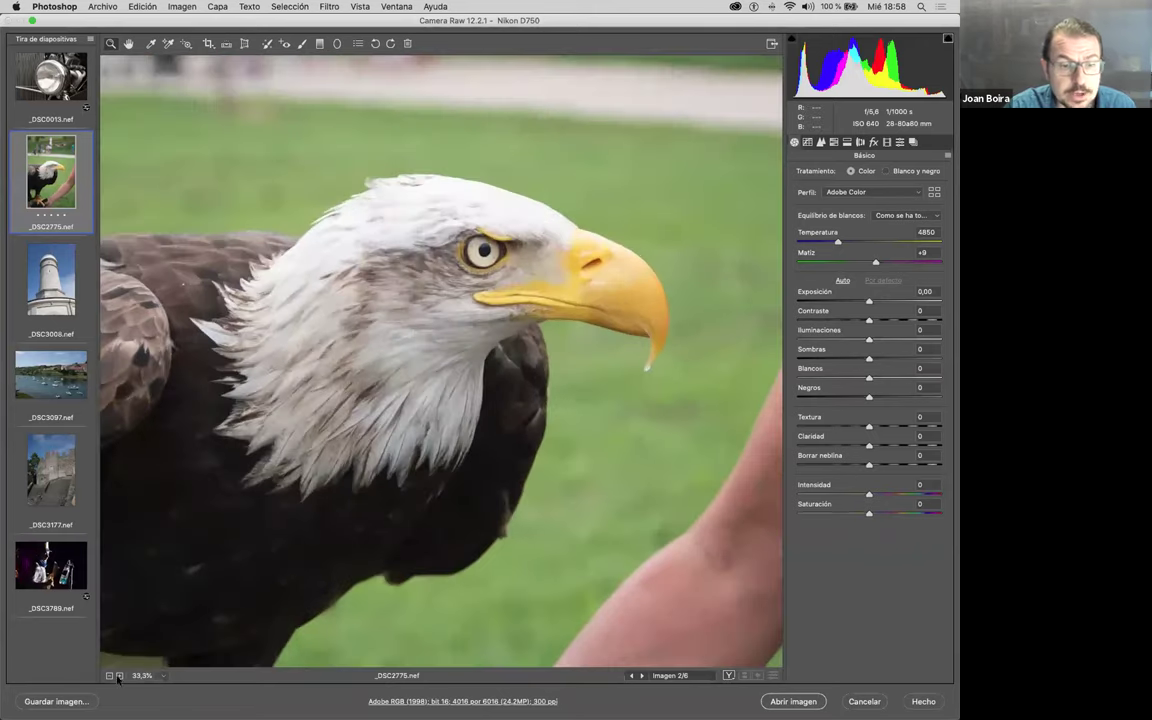
{"action": "left_click", "coordinate": [119, 676]}
{"action": "left_click", "coordinate": [119, 676]}
{"action": "left_click", "coordinate": [119, 676]}
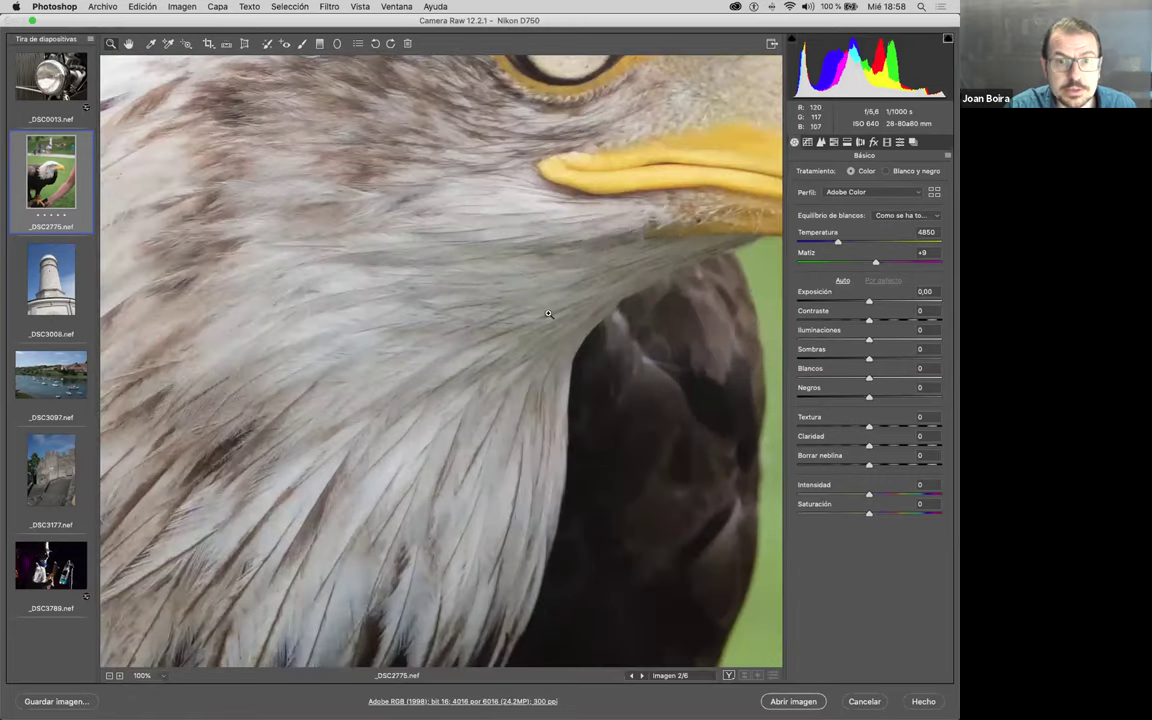
{"action": "left_click_drag", "start_coordinate": [561, 288], "coordinate": [445, 495]}
{"action": "left_click_drag", "start_coordinate": [545, 441], "coordinate": [617, 472]}
{"action": "left_click_drag", "start_coordinate": [558, 375], "coordinate": [538, 377]}
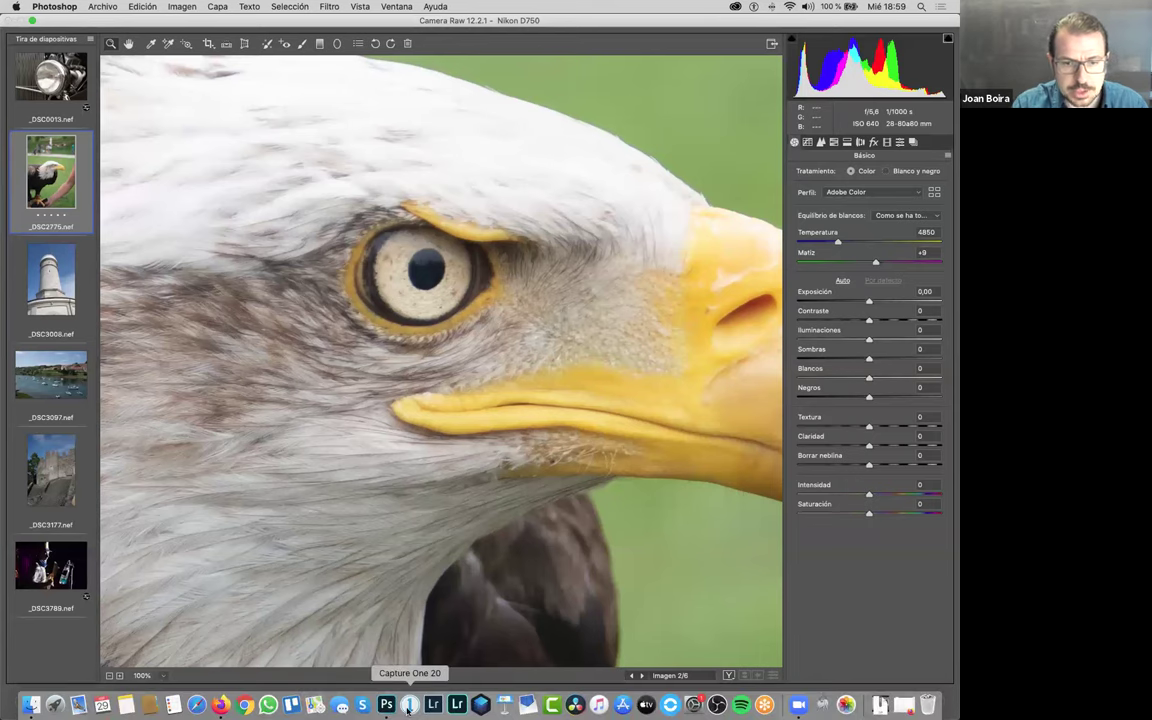
Step: Launch Capture One 20 and Lightroom Classic, check the headlight at 200% and Fit, then switch to Lightroom
{"action": "left_click", "coordinate": [409, 706]}
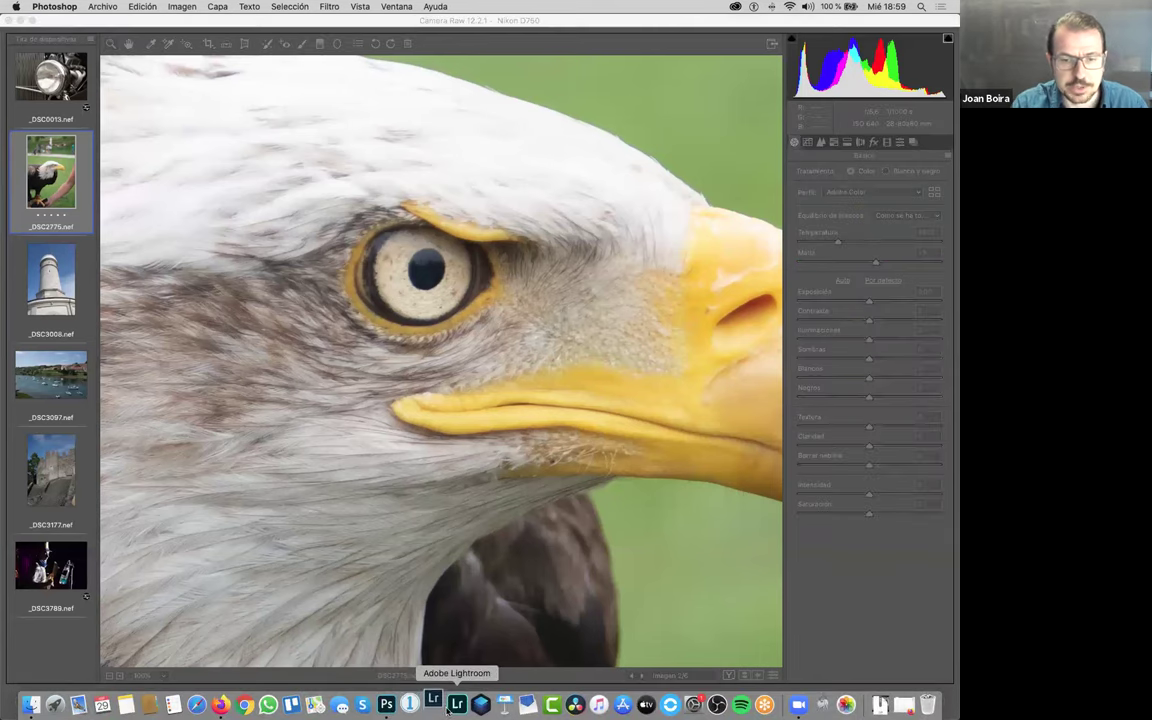
{"action": "left_click", "coordinate": [459, 688]}
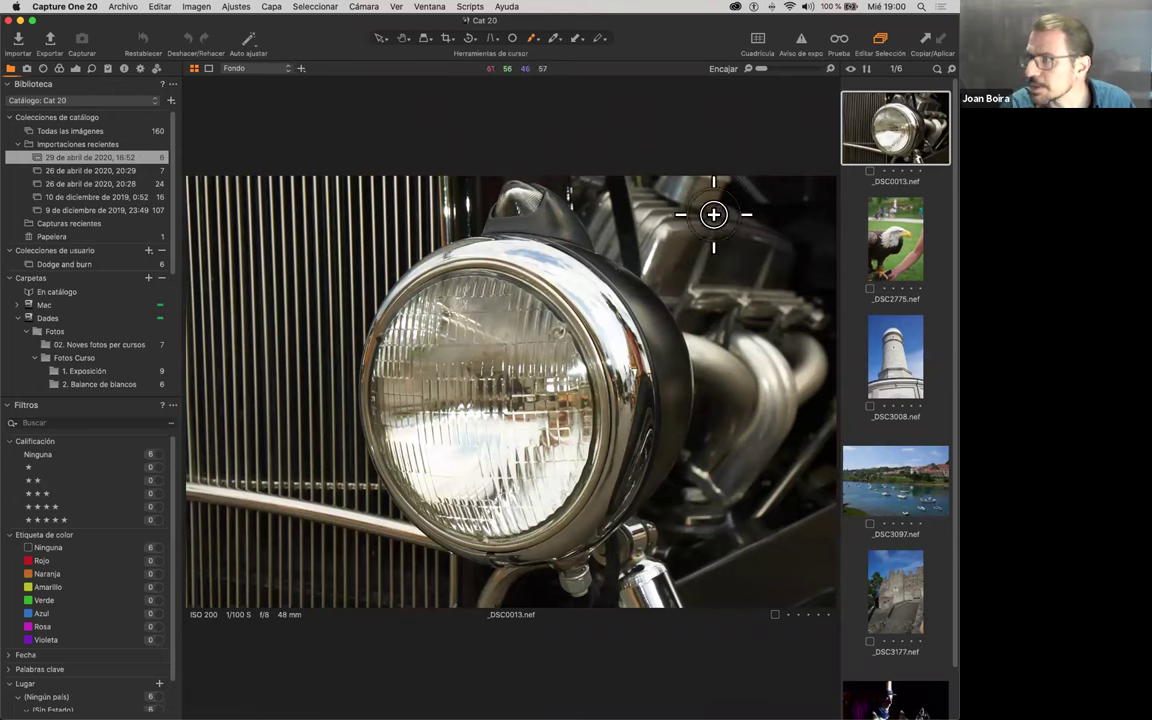
{"action": "left_click", "coordinate": [630, 297]}
{"action": "left_click", "coordinate": [635, 302]}
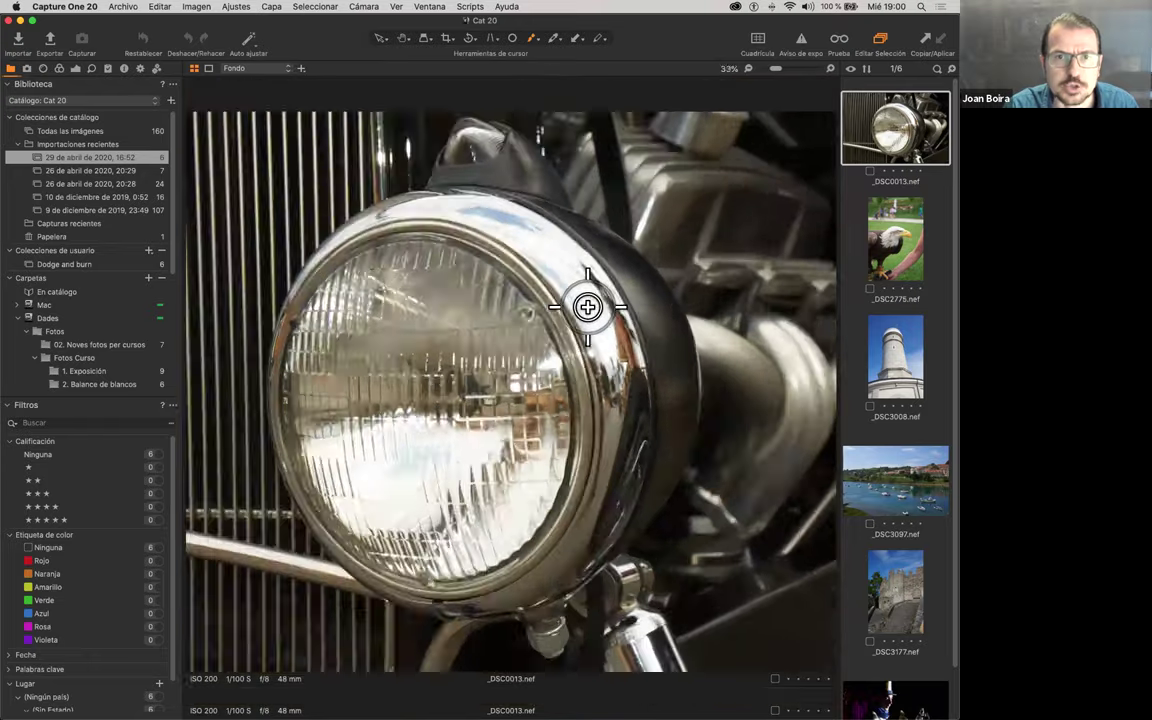
{"action": "key", "text": "super+Tab"}
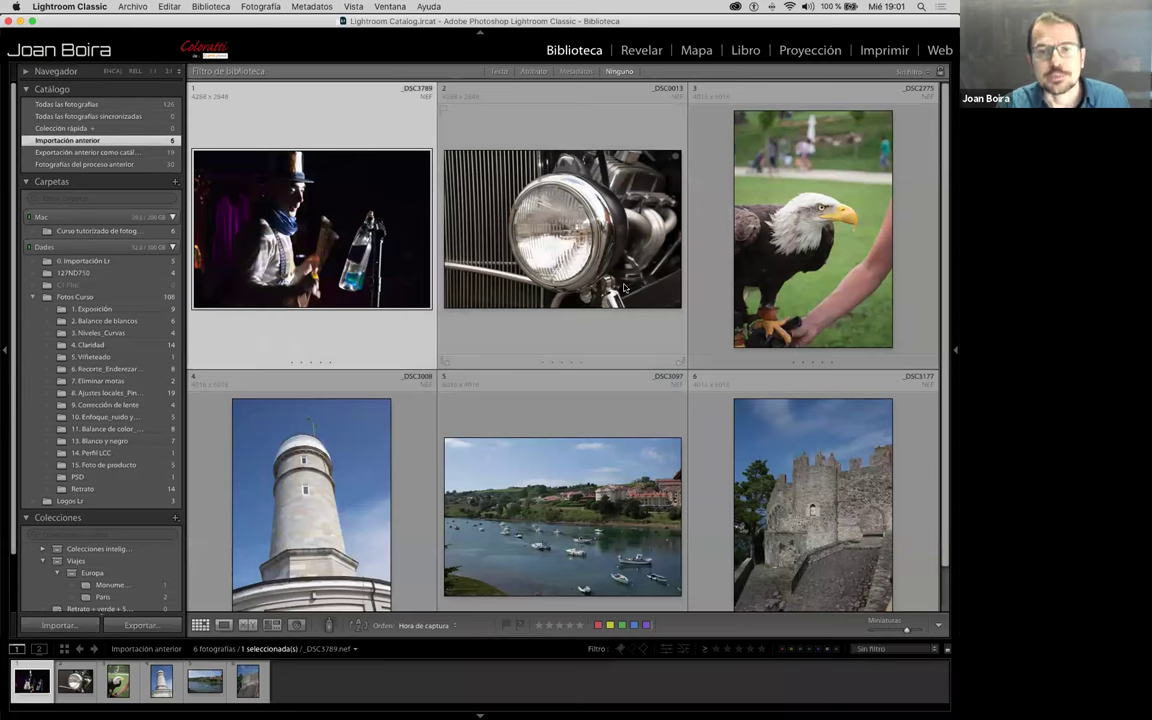
Step: Open the headlight photo _DSC0013.nef in Develop and hide the module picker, left panels and filmstrip
{"action": "left_click", "coordinate": [780, 228]}
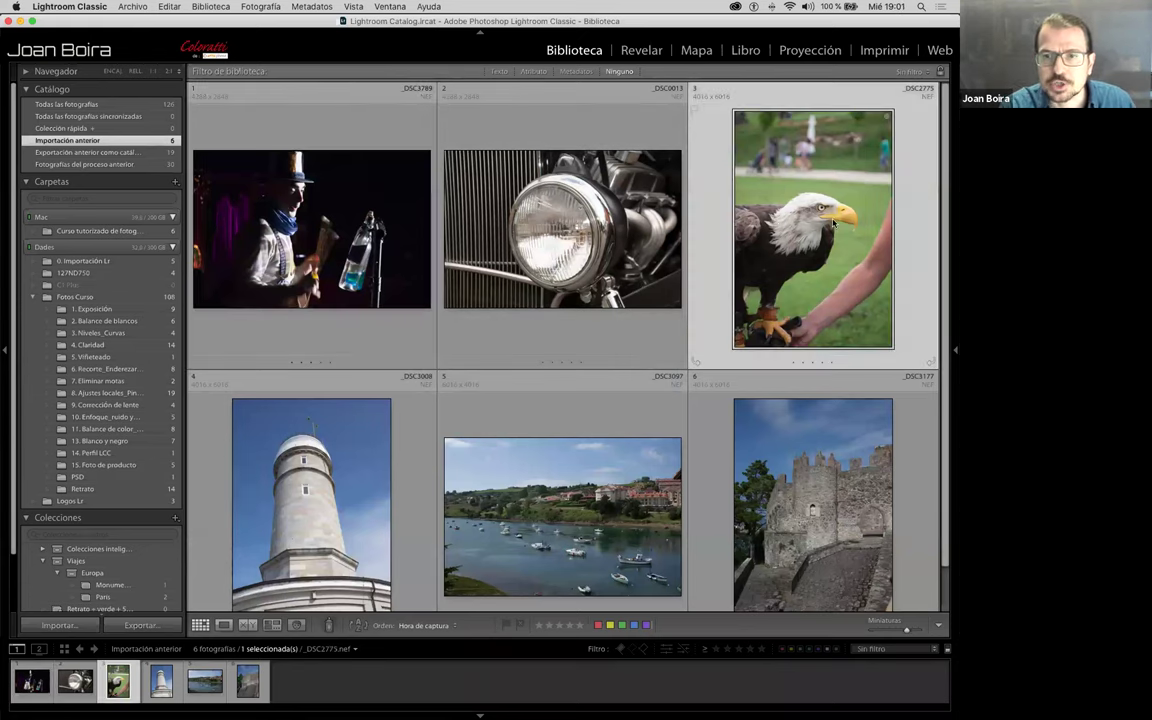
{"action": "double_click", "coordinate": [536, 206]}
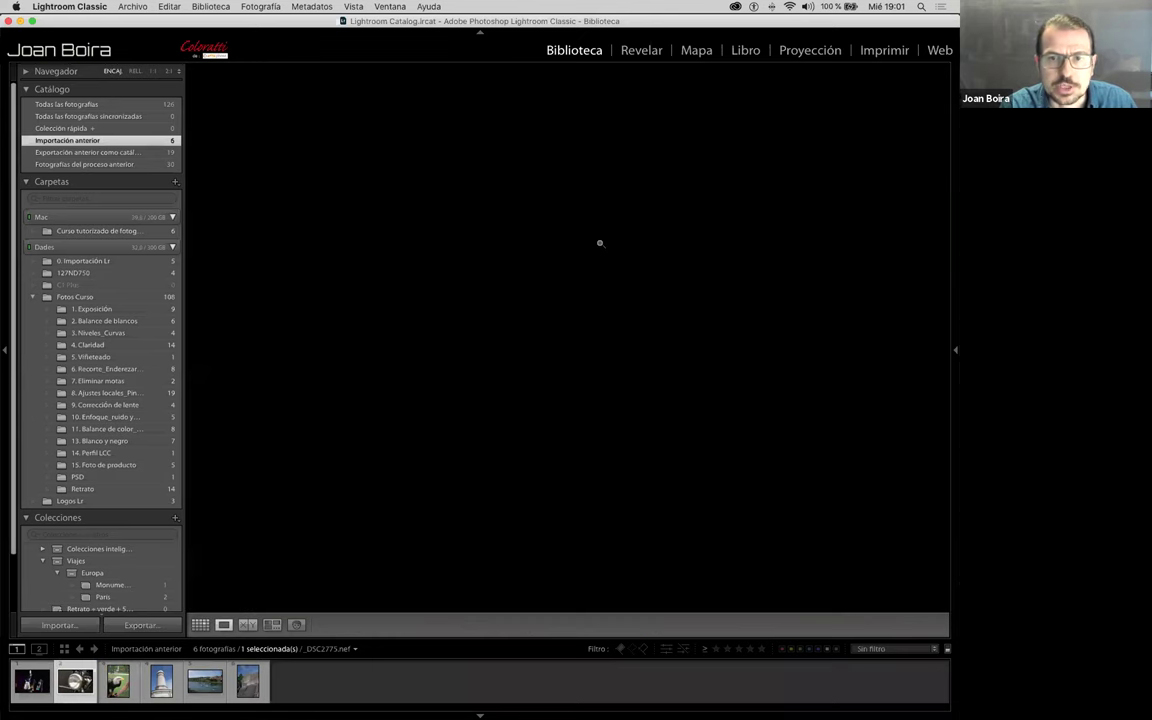
{"action": "left_click", "coordinate": [640, 52]}
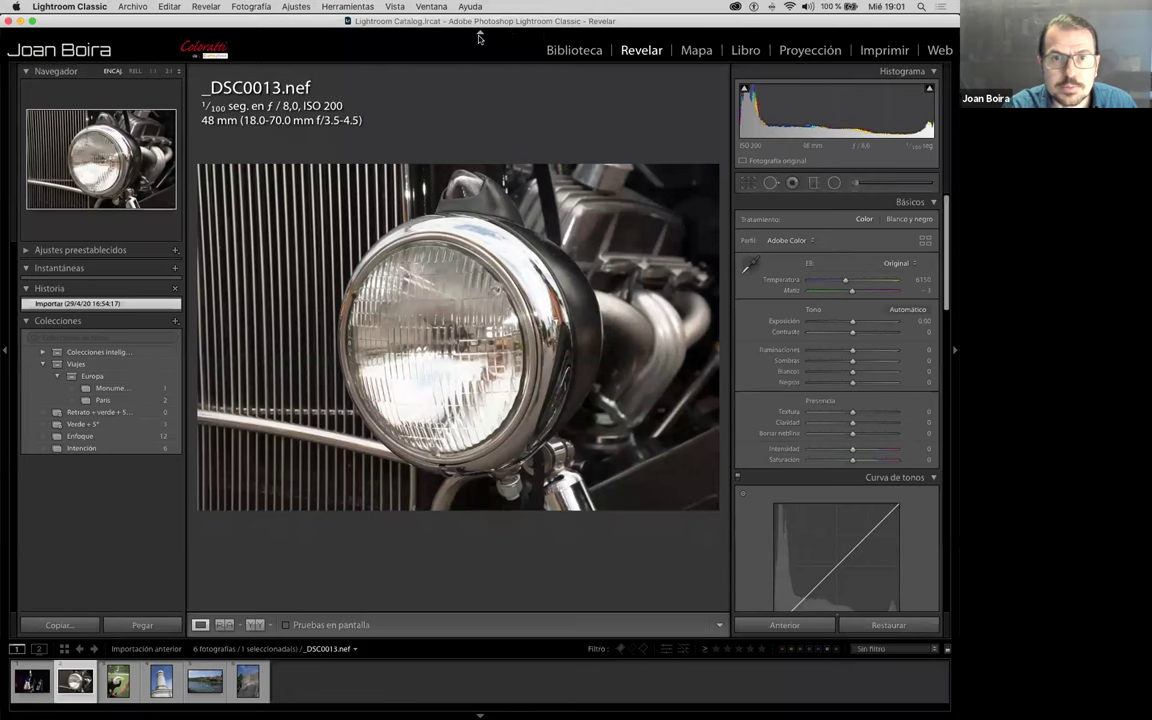
{"action": "left_click", "coordinate": [432, 31]}
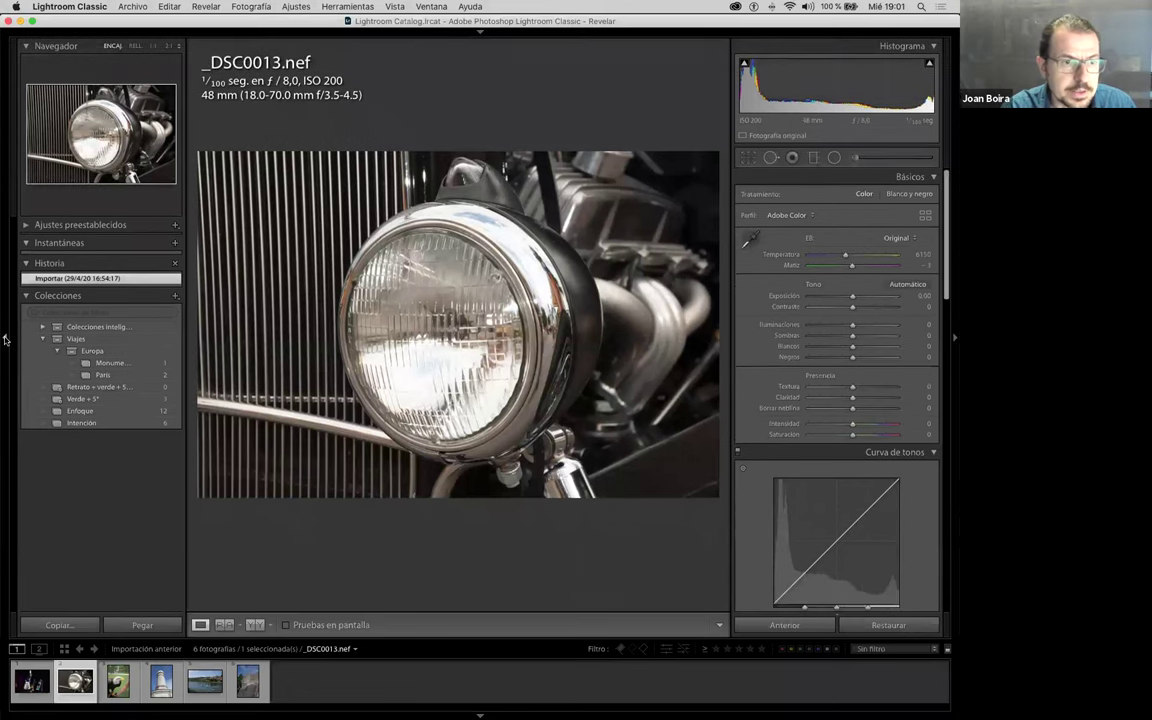
{"action": "left_click", "coordinate": [8, 306]}
{"action": "left_click", "coordinate": [479, 712]}
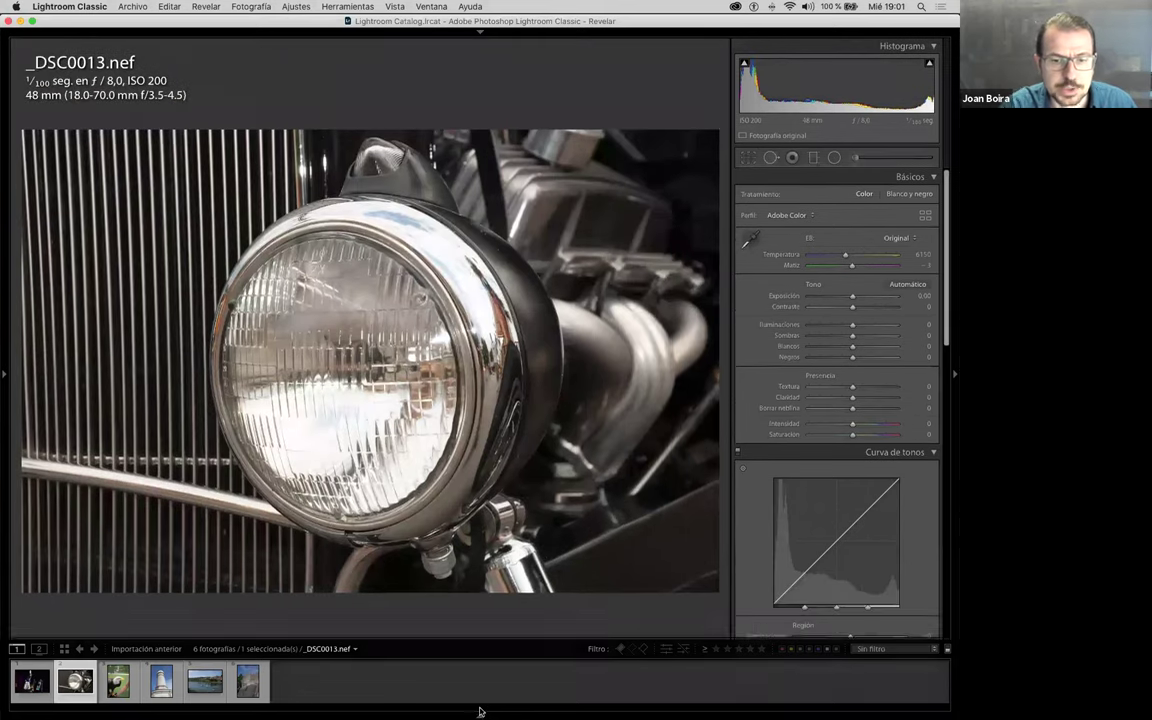
Step: Zoom to 1:1 and pan across the headlight's chrome rim, the dark fender and the engine pipes
{"action": "left_click", "coordinate": [398, 294]}
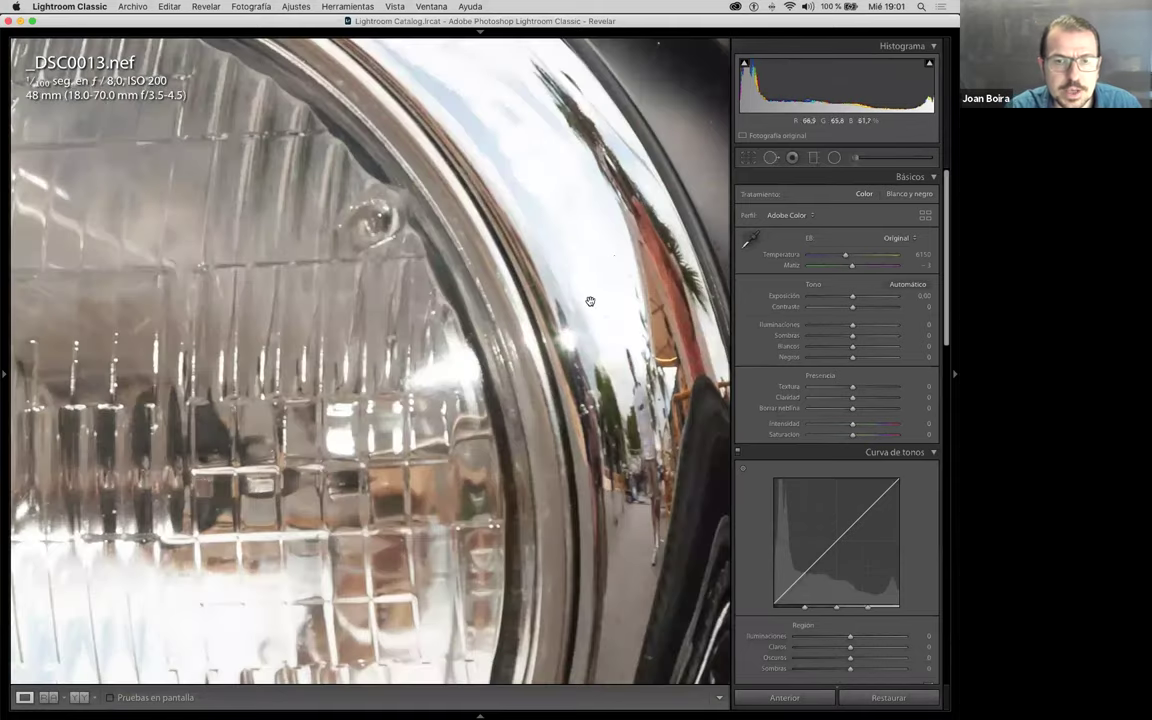
{"action": "left_click_drag", "start_coordinate": [527, 326], "coordinate": [718, 263]}
{"action": "left_click", "coordinate": [381, 322]}
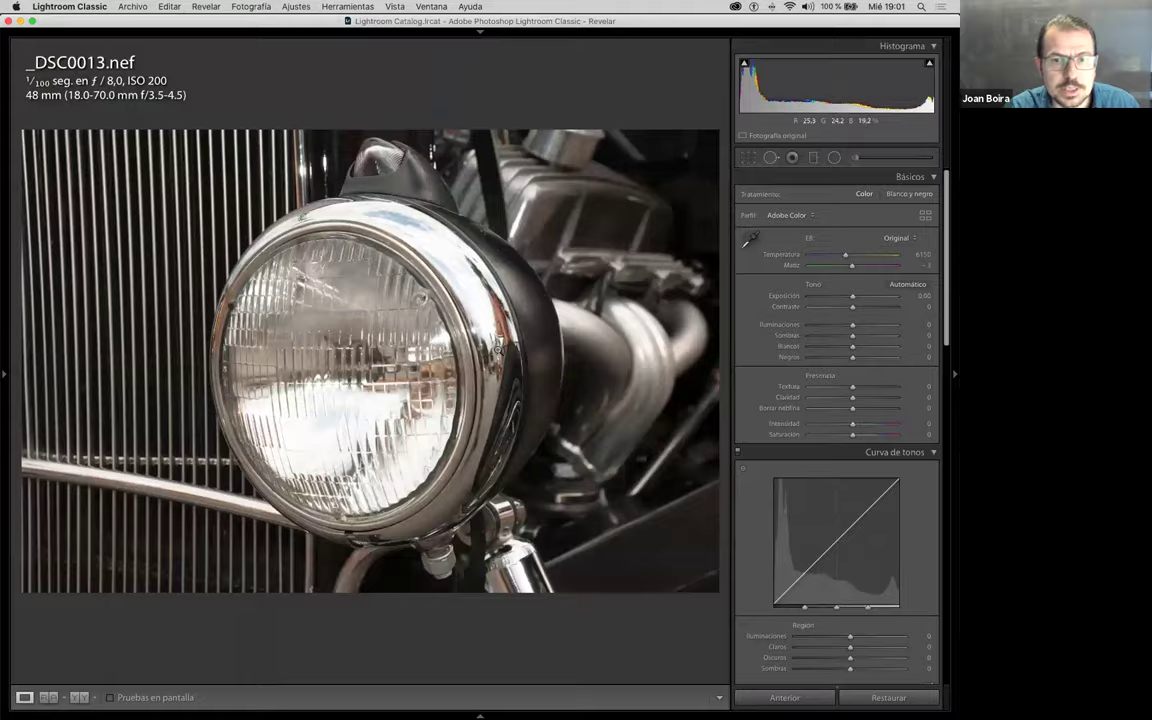
{"action": "left_click", "coordinate": [449, 315]}
{"action": "left_click_drag", "start_coordinate": [600, 328], "coordinate": [175, 303]}
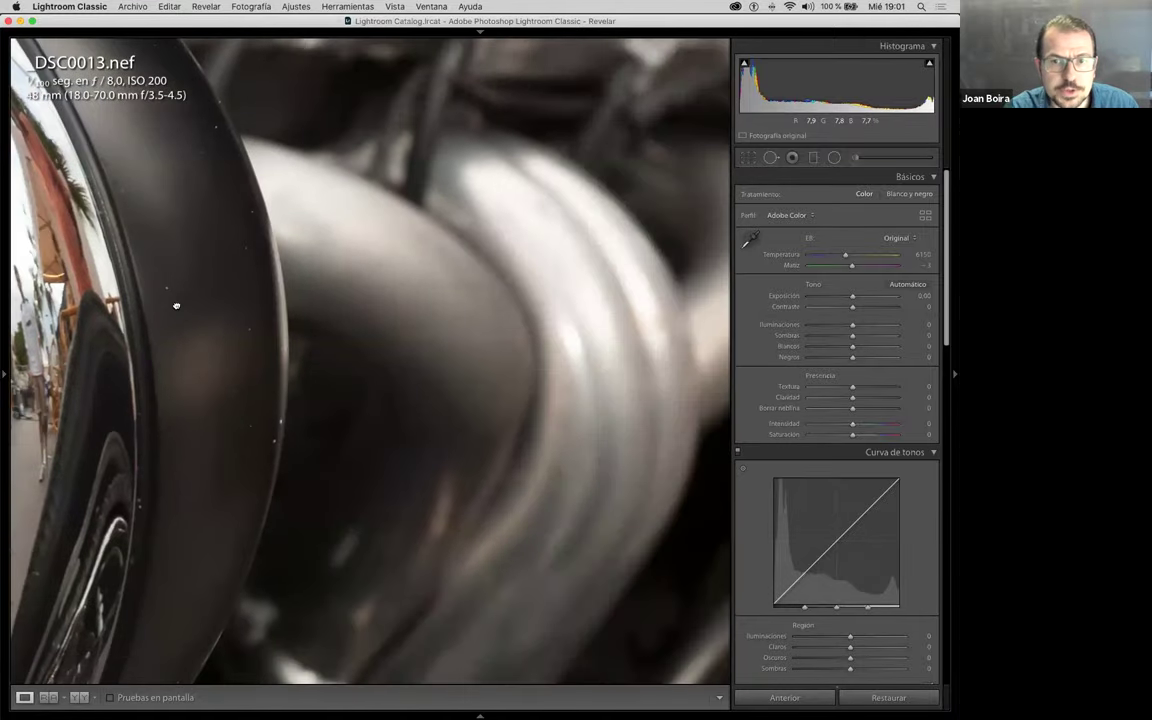
{"action": "left_click_drag", "start_coordinate": [526, 290], "coordinate": [416, 286]}
{"action": "left_click_drag", "start_coordinate": [499, 259], "coordinate": [494, 326]}
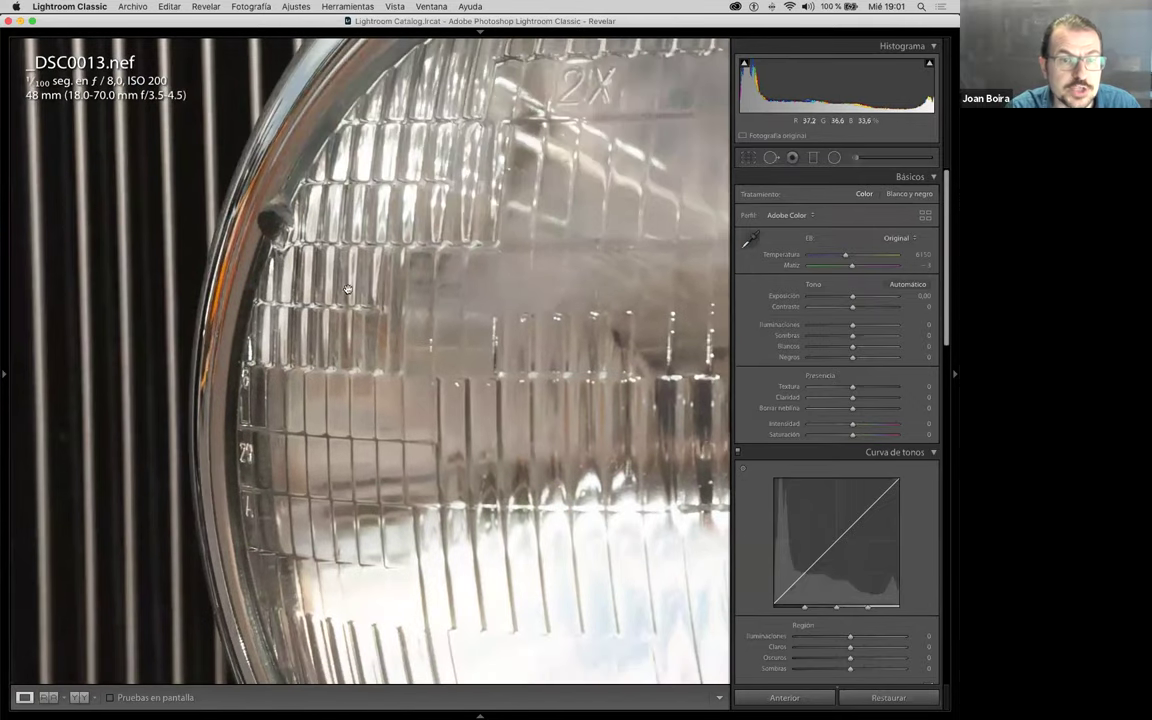
Step: Pan the 1:1 view over the headlight glass to the 2X lens marking, then re-zoom on the lens
{"action": "left_click_drag", "start_coordinate": [441, 276], "coordinate": [330, 280]}
{"action": "left_click_drag", "start_coordinate": [540, 310], "coordinate": [144, 255]}
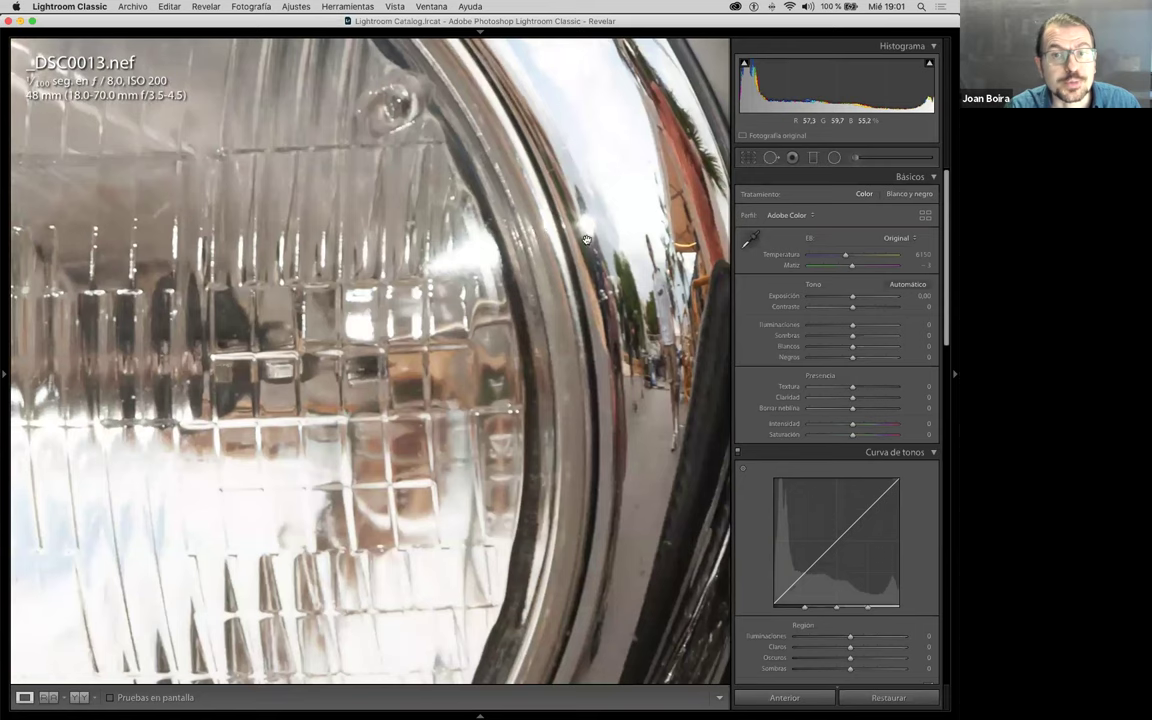
{"action": "left_click_drag", "start_coordinate": [325, 285], "coordinate": [431, 297]}
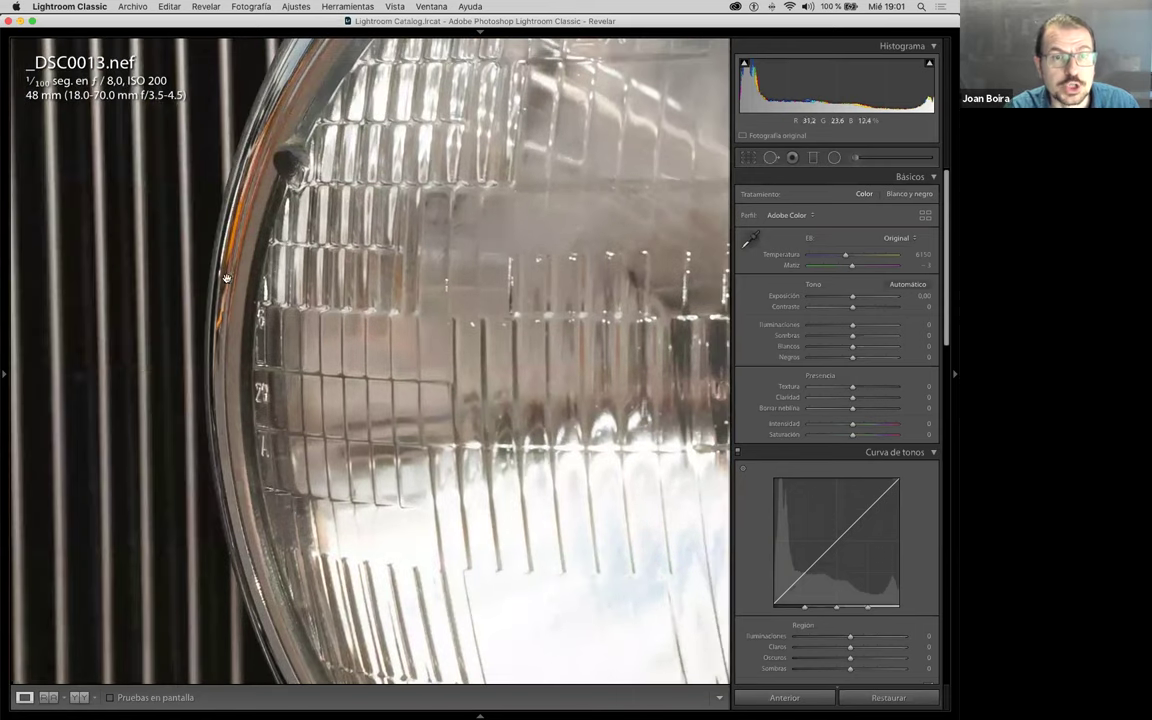
{"action": "left_click_drag", "start_coordinate": [248, 223], "coordinate": [219, 479]}
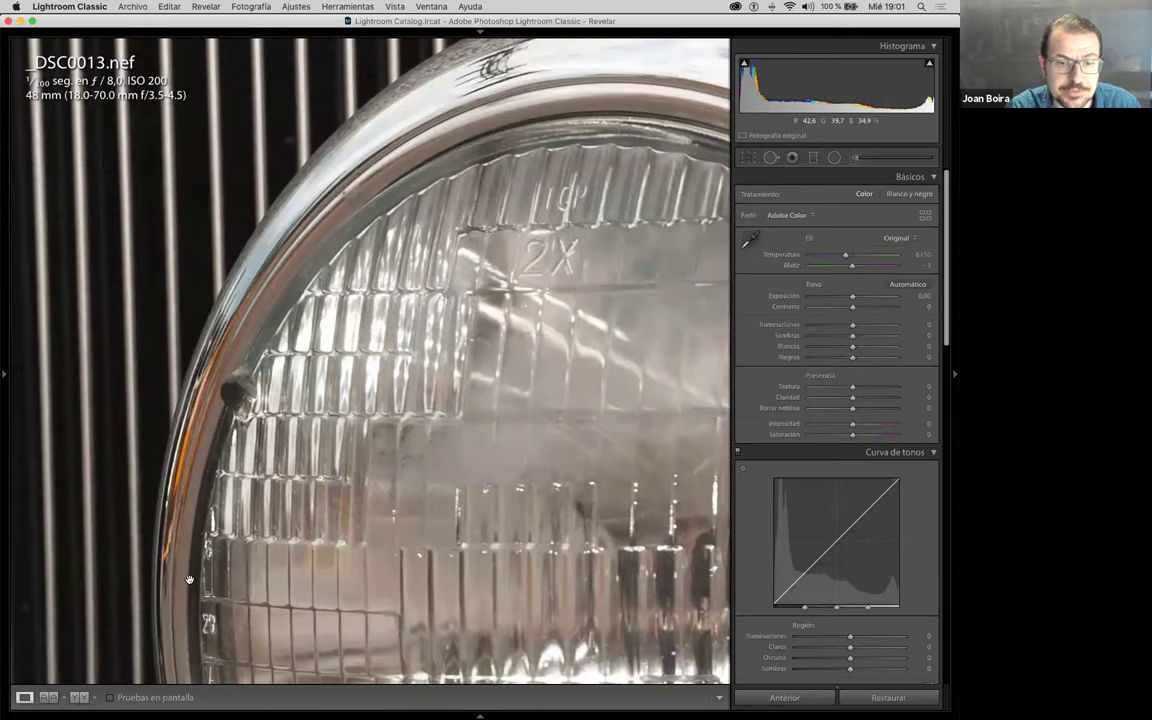
{"action": "scroll", "coordinate": [370, 450], "scroll_direction": "right", "scroll_amount": 10}
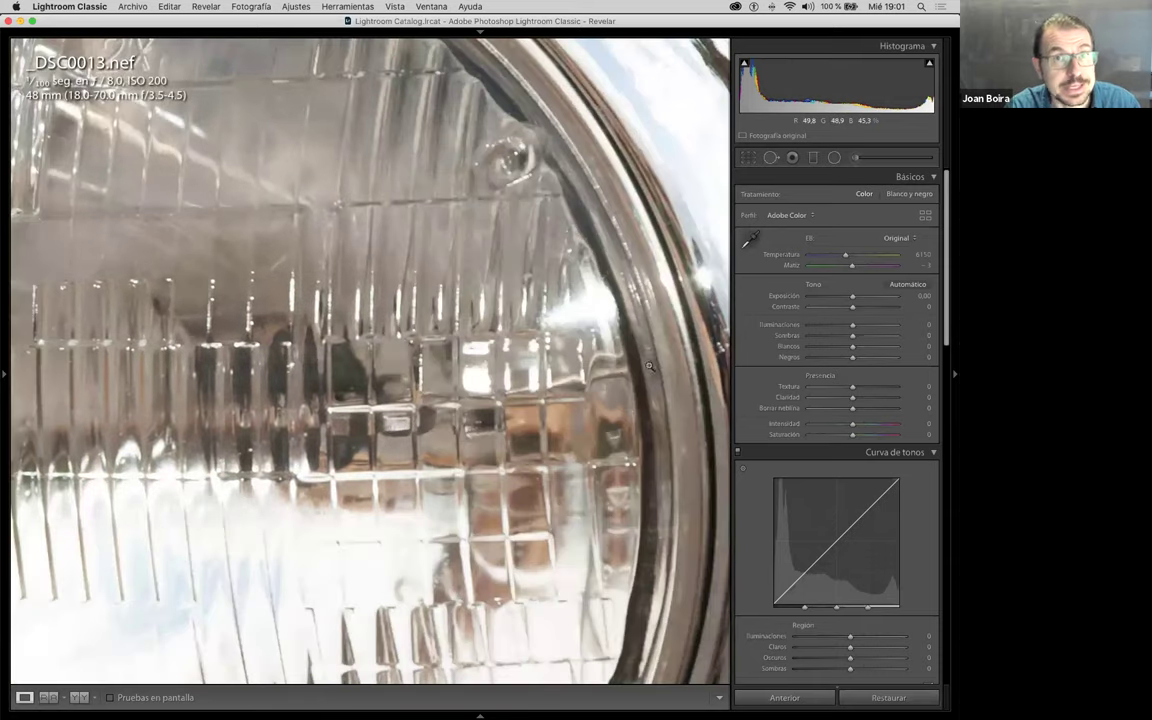
{"action": "left_click", "coordinate": [589, 327]}
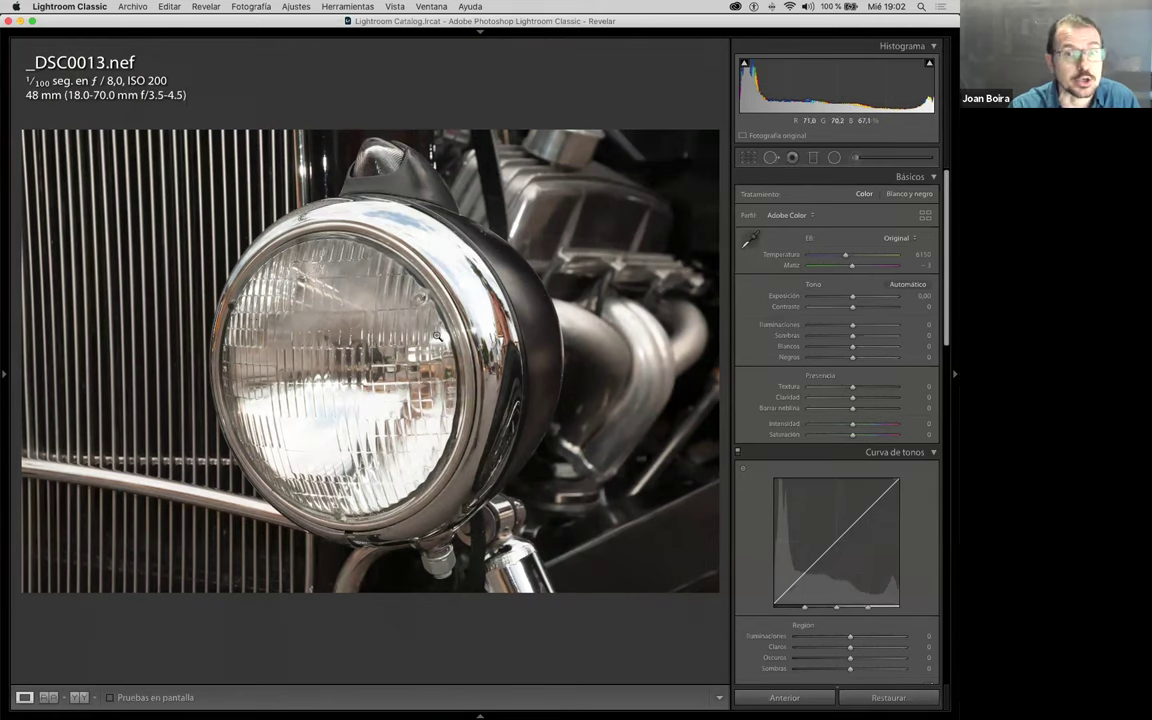
{"action": "left_click", "coordinate": [228, 307]}
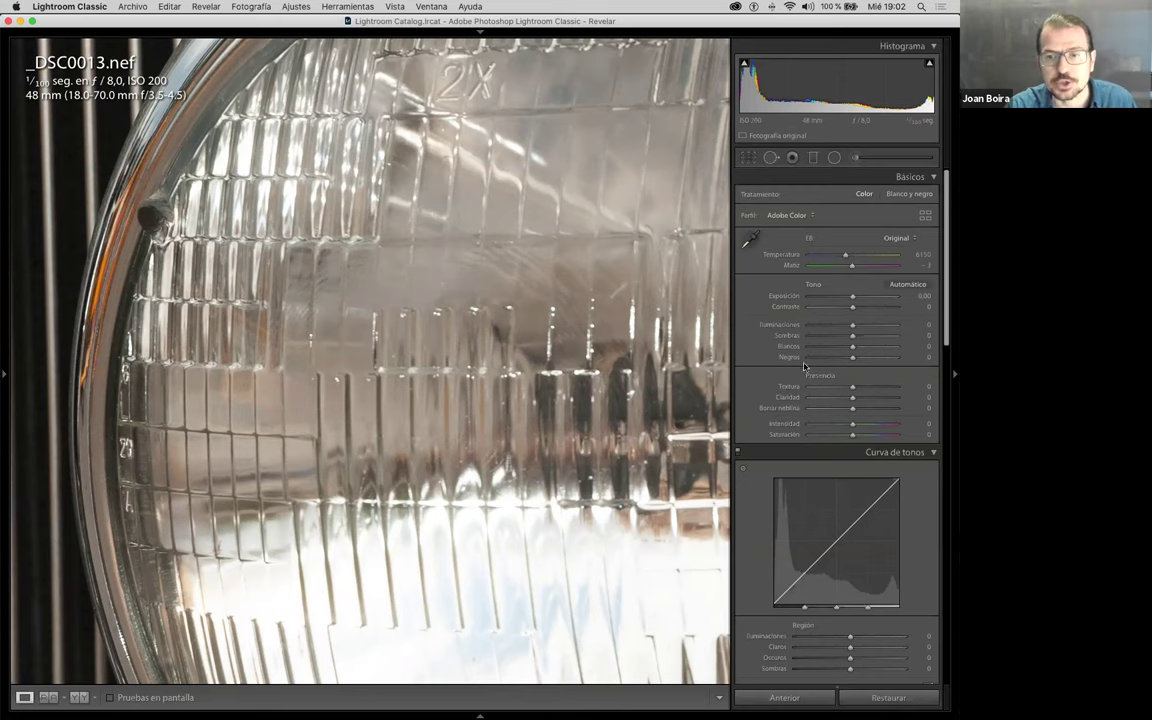
Step: Drop sharpening Amount to 0, then raise it to 150 while viewing the lens at 1:1
{"action": "scroll", "coordinate": [869, 399], "scroll_direction": "down", "scroll_amount": 12}
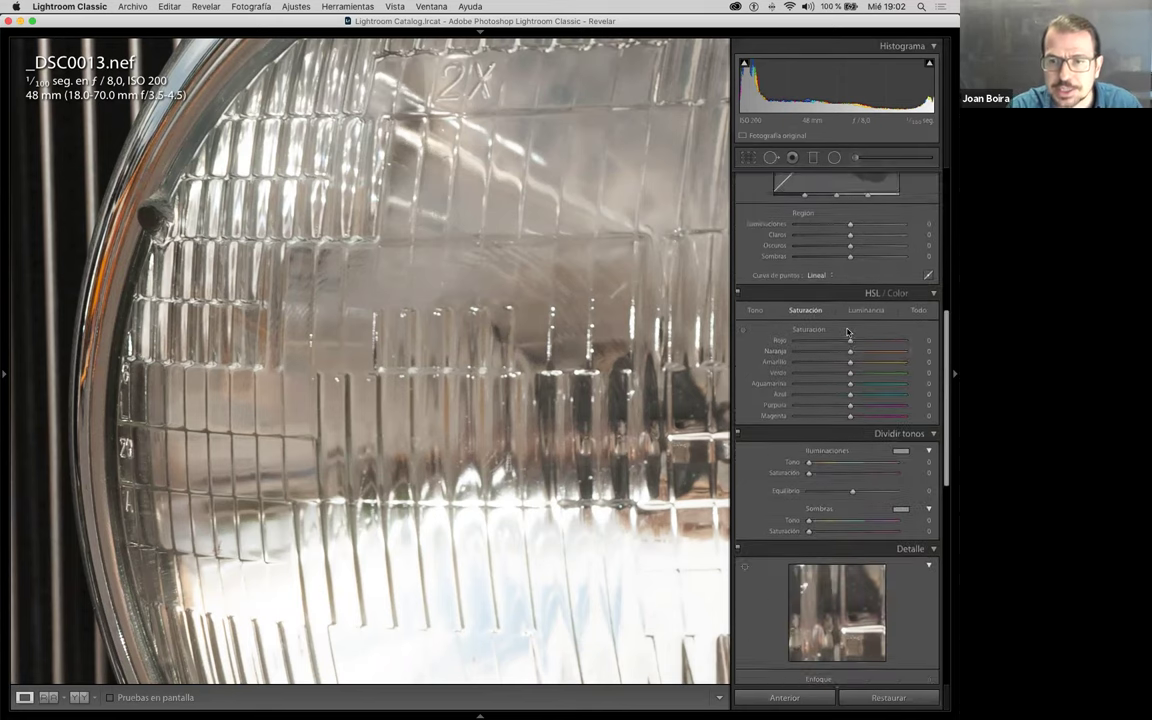
{"action": "scroll", "coordinate": [848, 337], "scroll_direction": "down", "scroll_amount": 5}
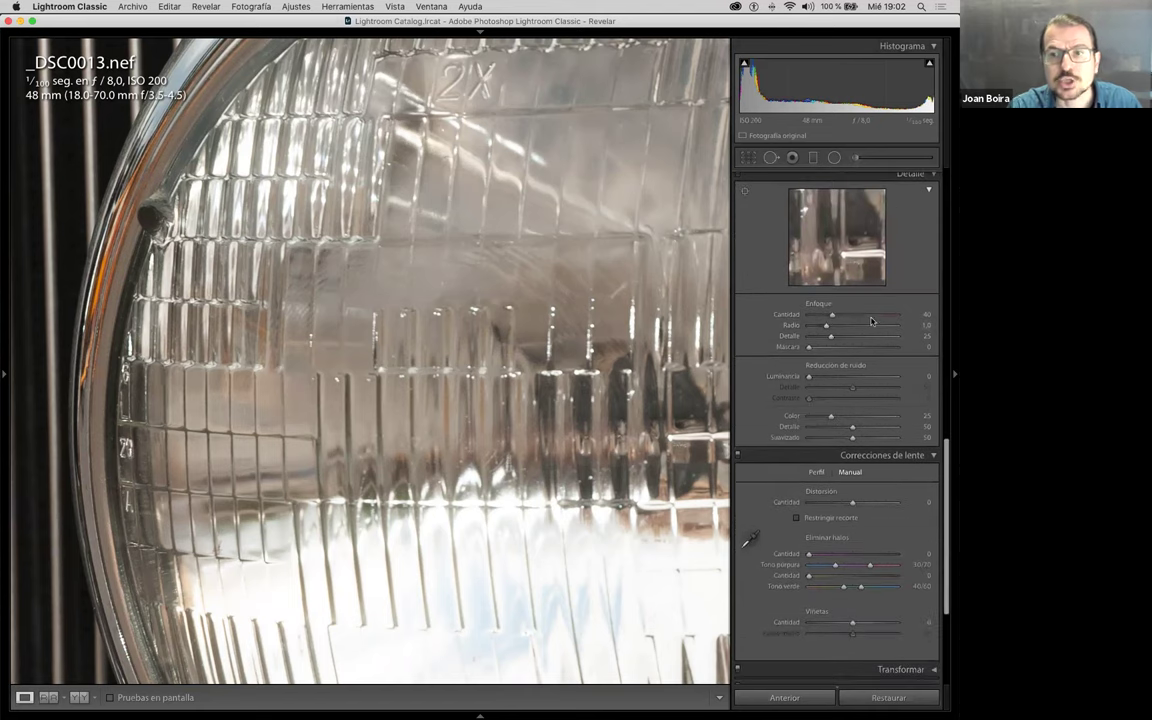
{"action": "left_click_drag", "start_coordinate": [278, 330], "coordinate": [479, 379]}
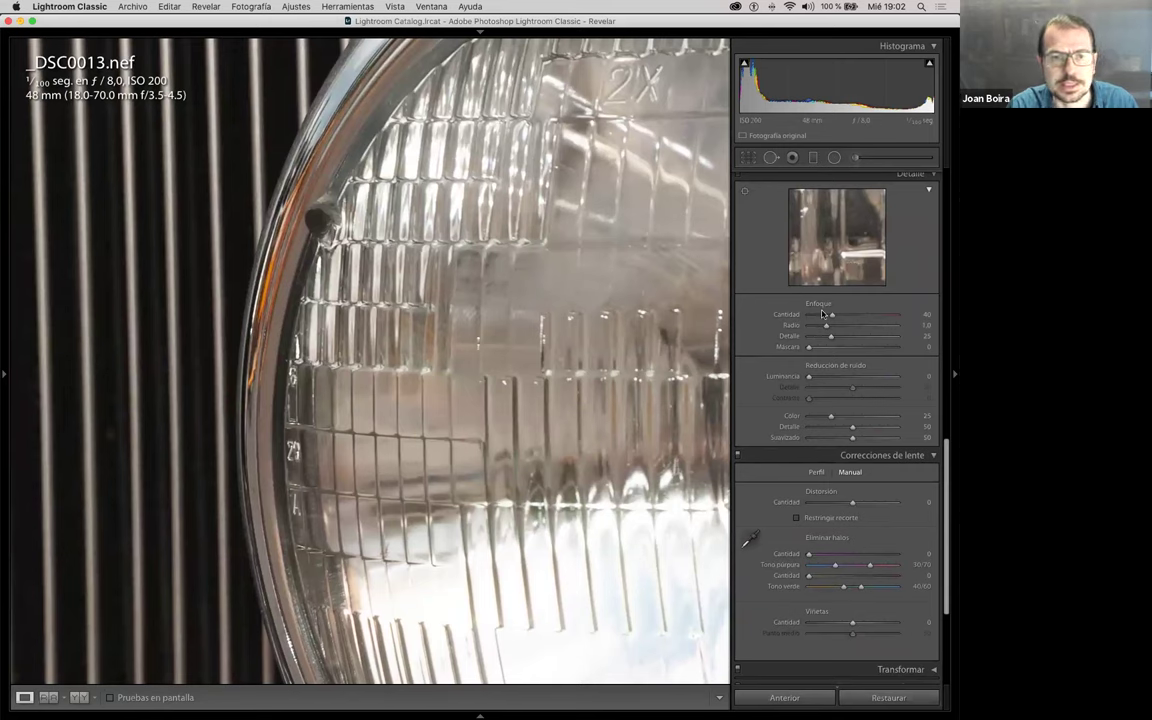
{"action": "left_click_drag", "start_coordinate": [825, 318], "coordinate": [740, 314]}
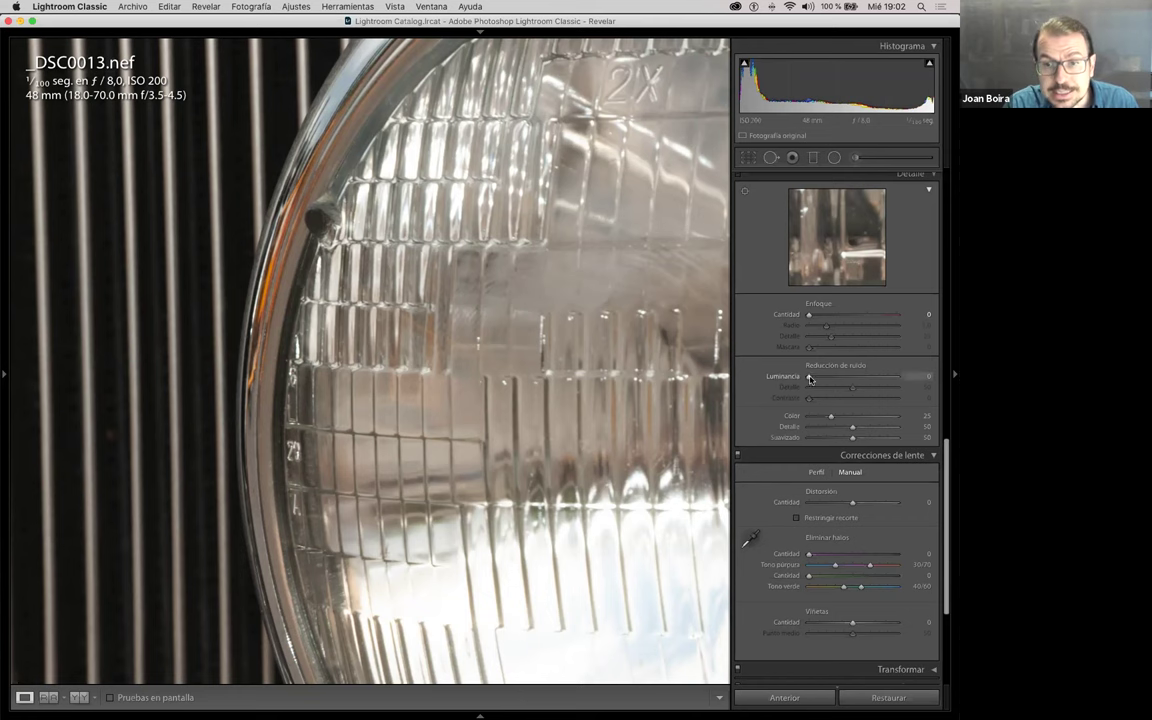
{"action": "left_click_drag", "start_coordinate": [812, 315], "coordinate": [868, 385]}
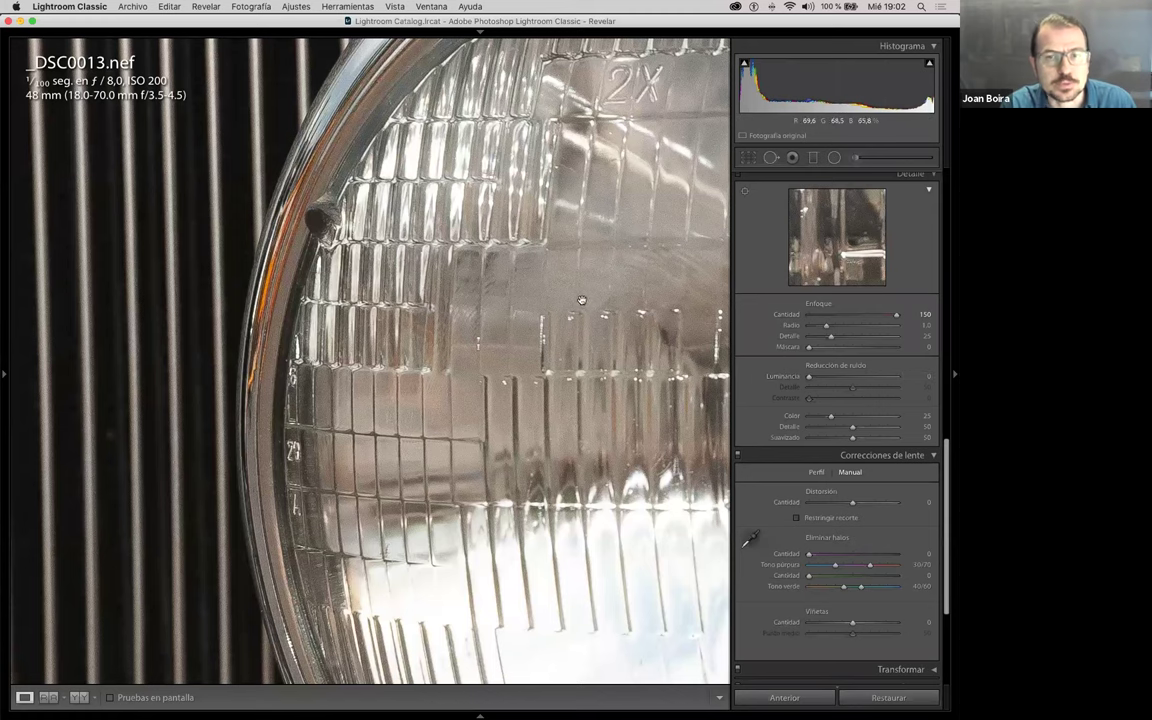
Step: Zoom on the lens top with the 2X marking, reset Amount to 40, raise it to 137 and adjust Masking
{"action": "left_click", "coordinate": [547, 253]}
{"action": "left_click", "coordinate": [514, 415]}
{"action": "left_click_drag", "start_coordinate": [514, 415], "coordinate": [425, 600]}
{"action": "left_click", "coordinate": [340, 289]}
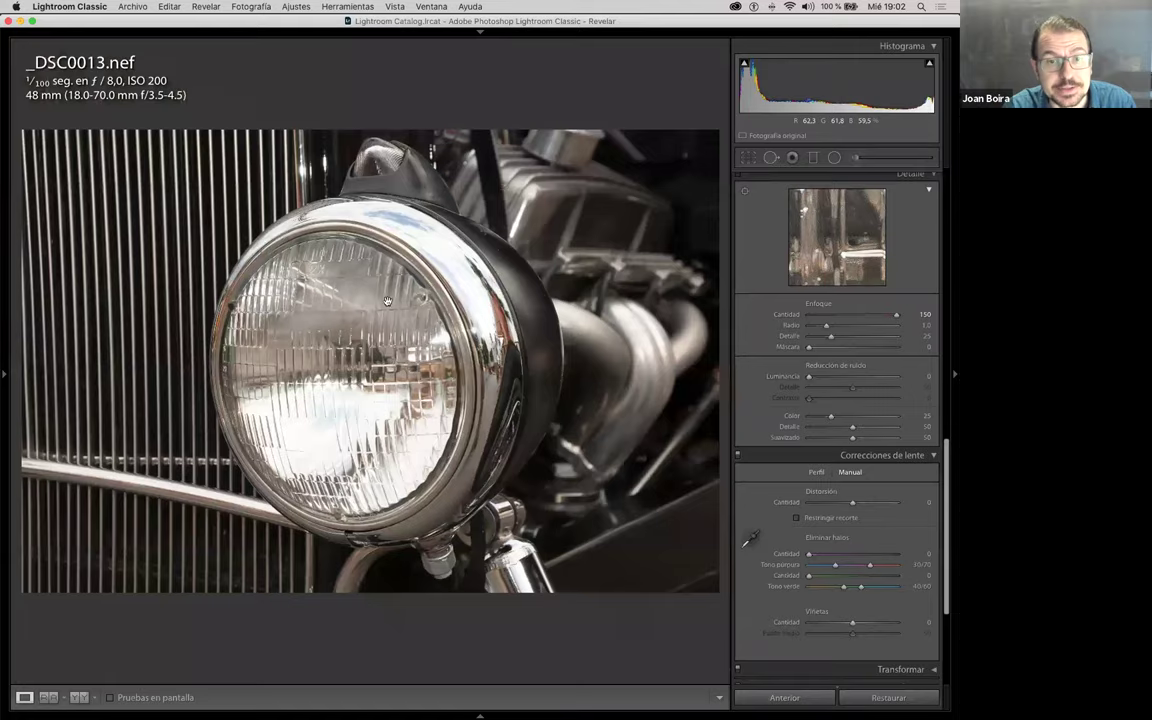
{"action": "left_click", "coordinate": [348, 270]}
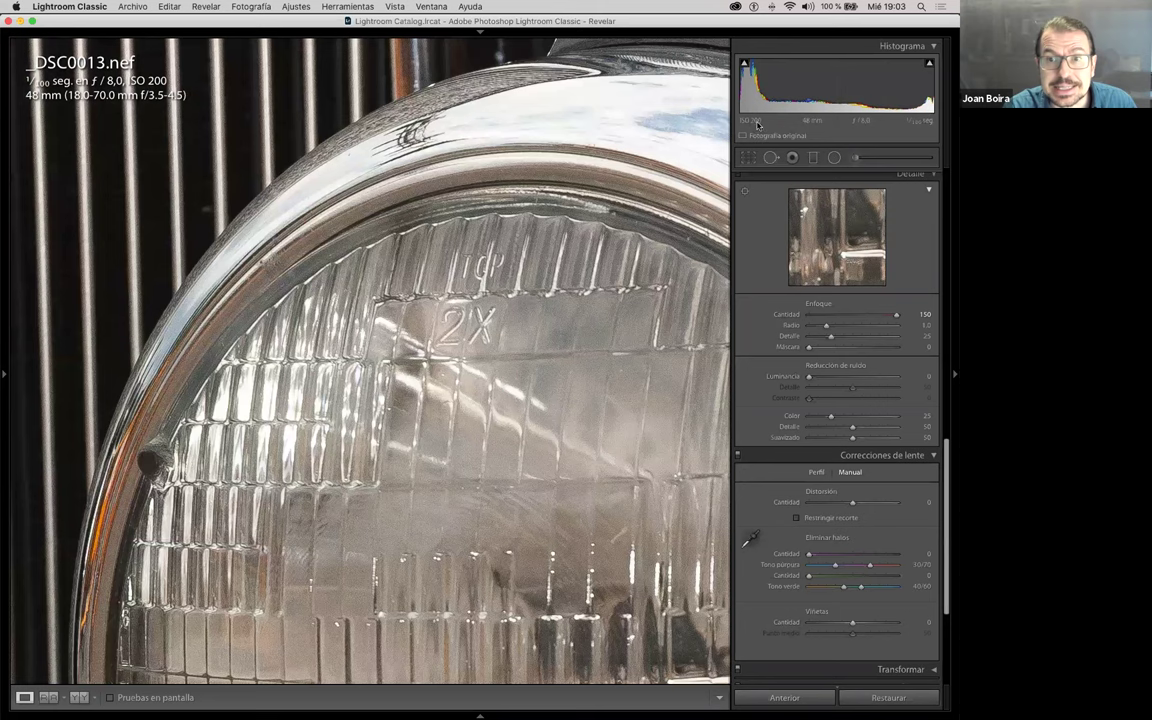
{"action": "double_click", "coordinate": [894, 316]}
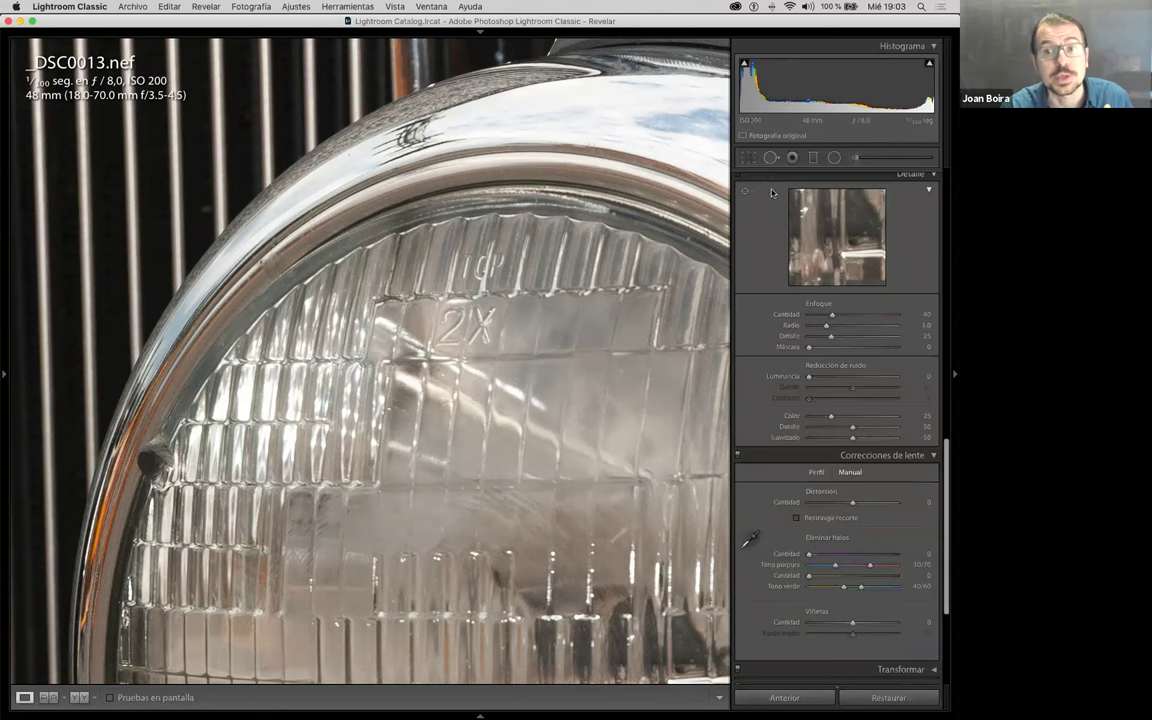
{"action": "left_click_drag", "start_coordinate": [833, 314], "coordinate": [882, 319]}
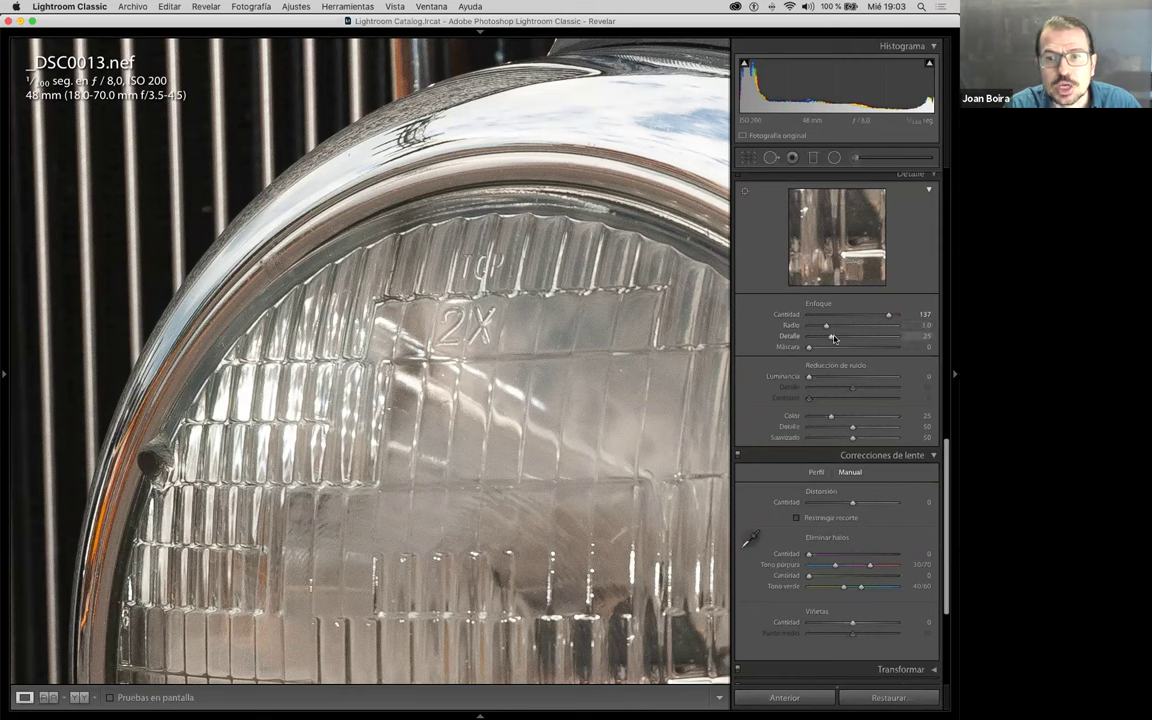
{"action": "left_click_drag", "start_coordinate": [809, 350], "coordinate": [819, 350]}
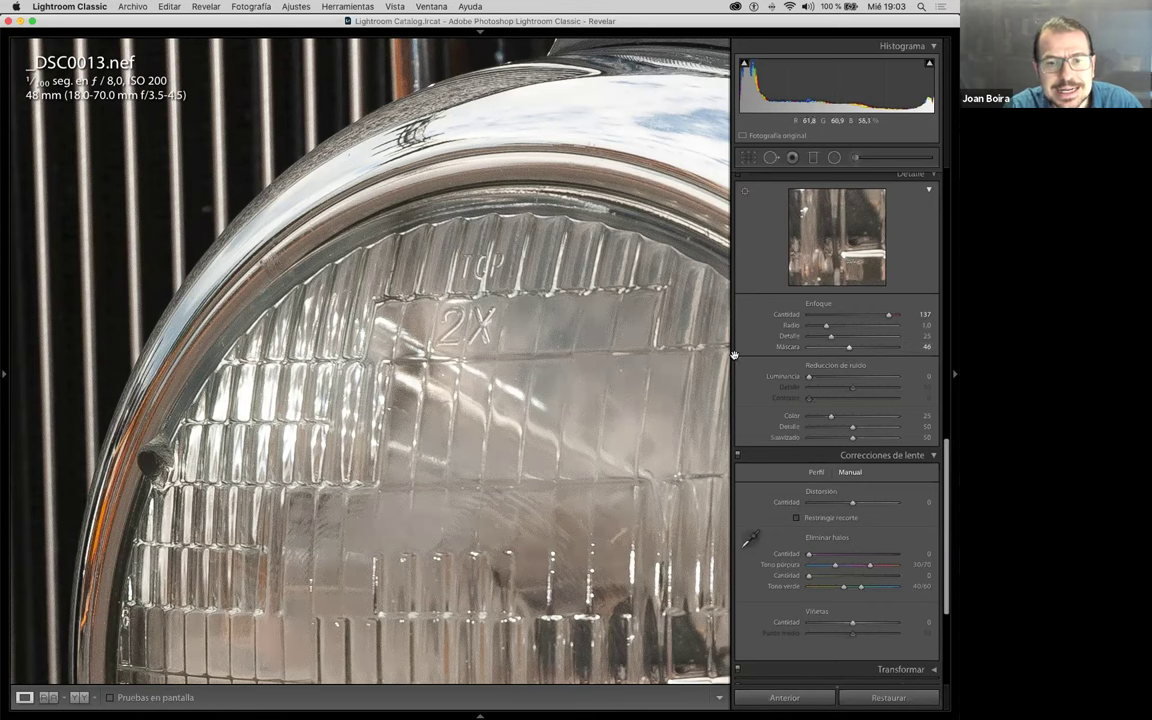
Step: Preview the sharpening mask while sweeping Masking from 0 up to about 92, then max Amount at 150
{"action": "key", "text": "alt"}
{"action": "left_click", "coordinate": [863, 349], "text": "alt"}
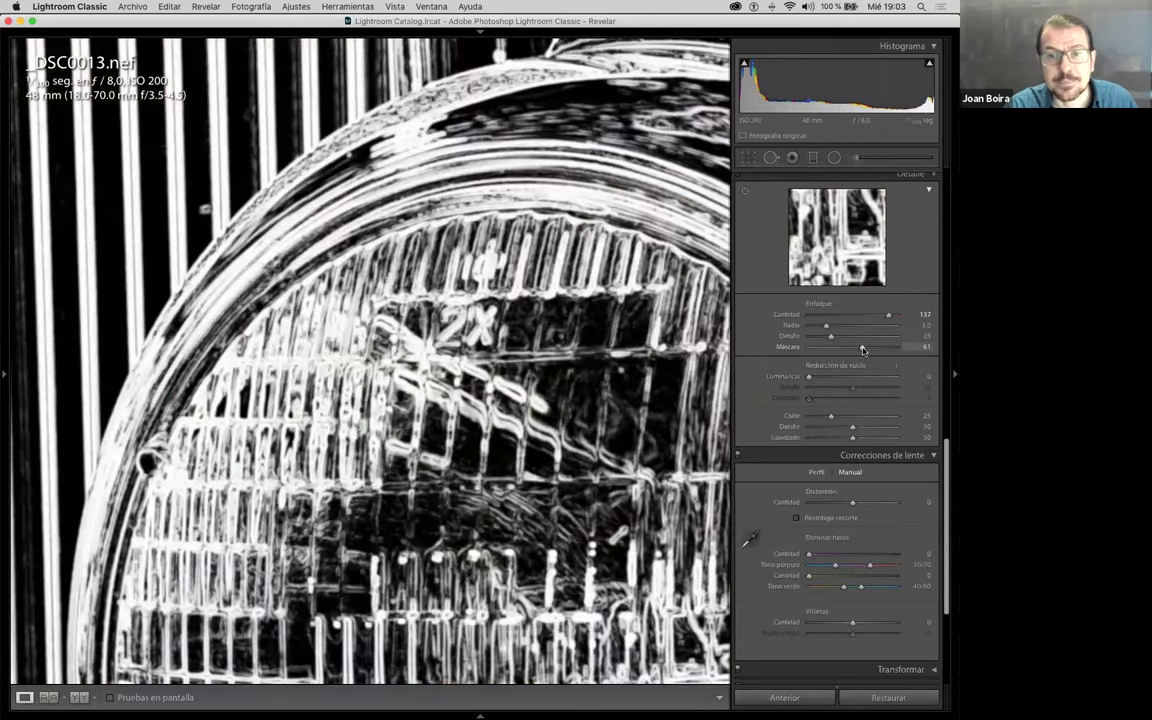
{"action": "left_click_drag", "start_coordinate": [863, 349], "coordinate": [779, 437]}
{"action": "left_click", "coordinate": [807, 348], "text": "alt"}
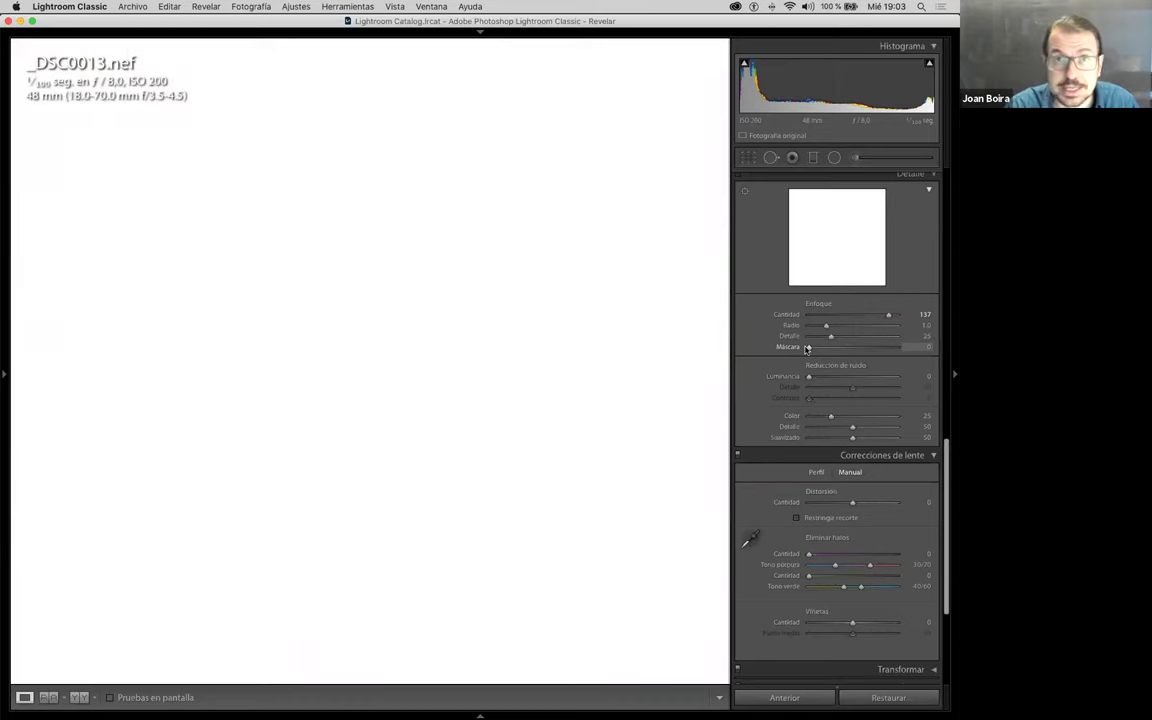
{"action": "left_click_drag", "start_coordinate": [810, 348], "coordinate": [853, 349]}
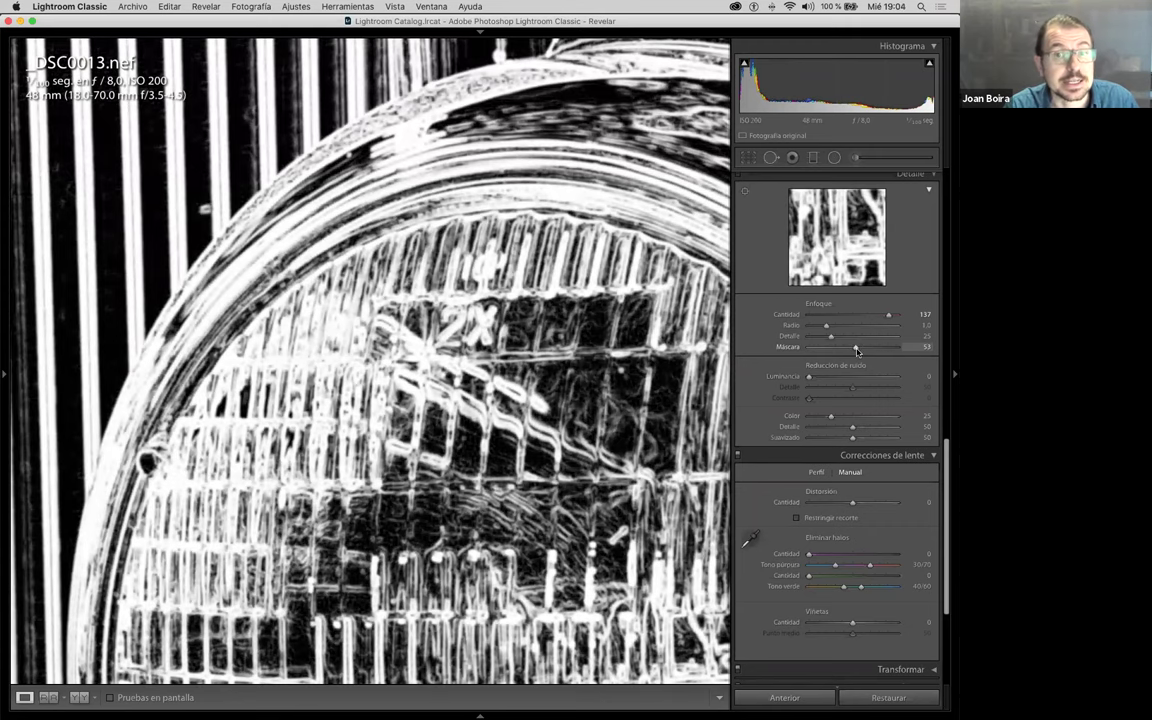
{"action": "left_click_drag", "start_coordinate": [852, 352], "coordinate": [853, 350]}
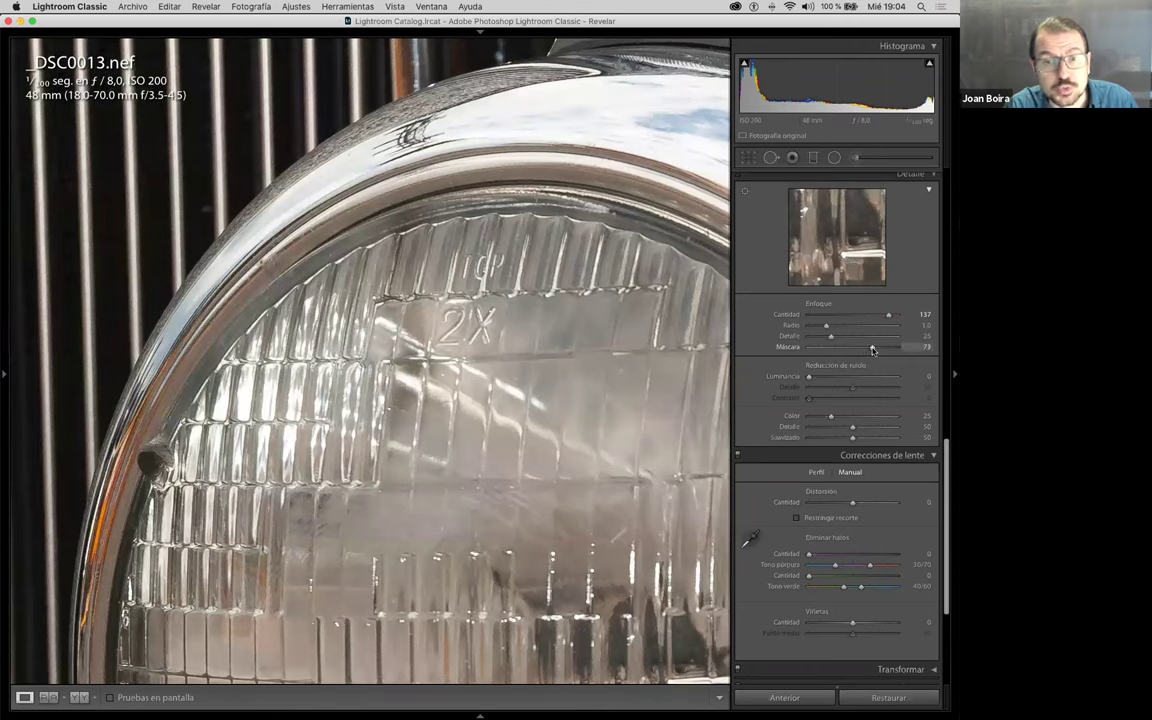
{"action": "left_click_drag", "start_coordinate": [873, 350], "coordinate": [893, 349]}
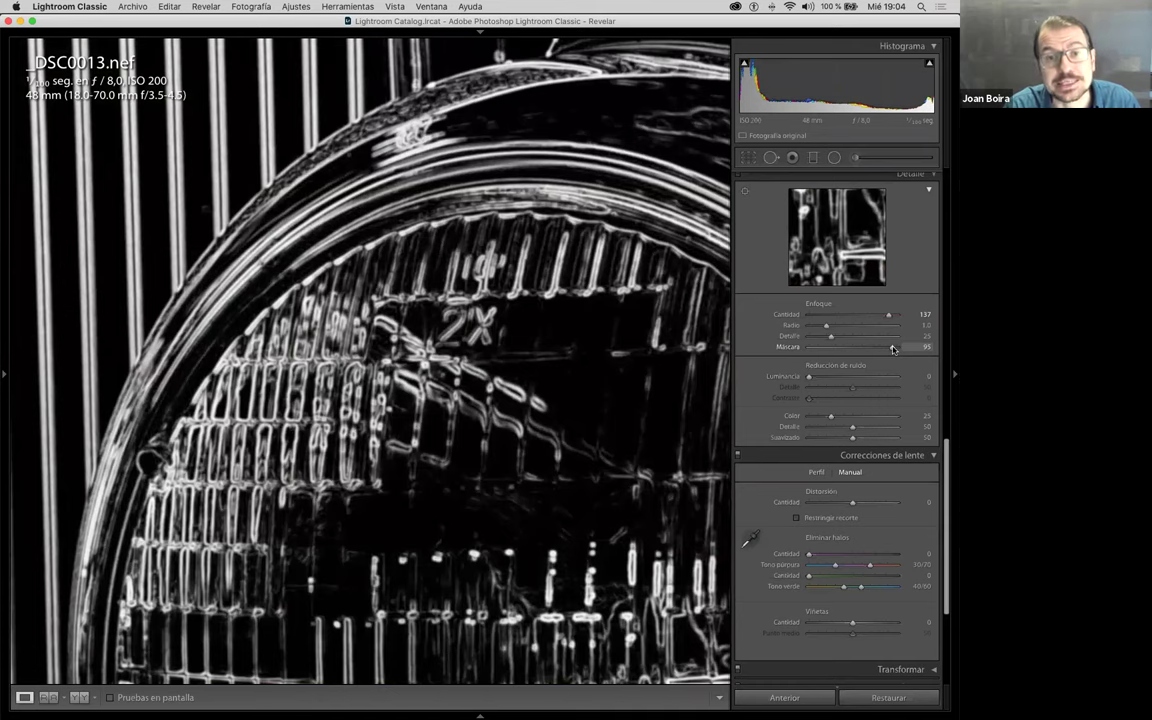
{"action": "left_click_drag", "start_coordinate": [893, 349], "coordinate": [889, 349]}
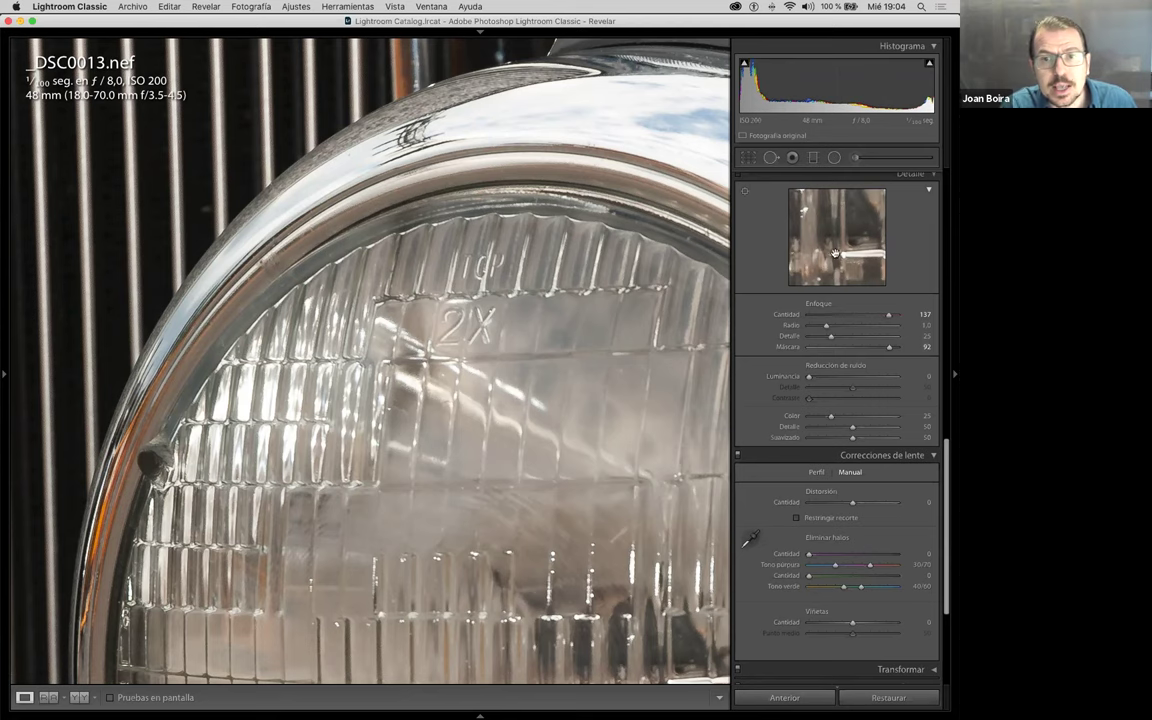
{"action": "left_click_drag", "start_coordinate": [888, 314], "coordinate": [896, 347]}
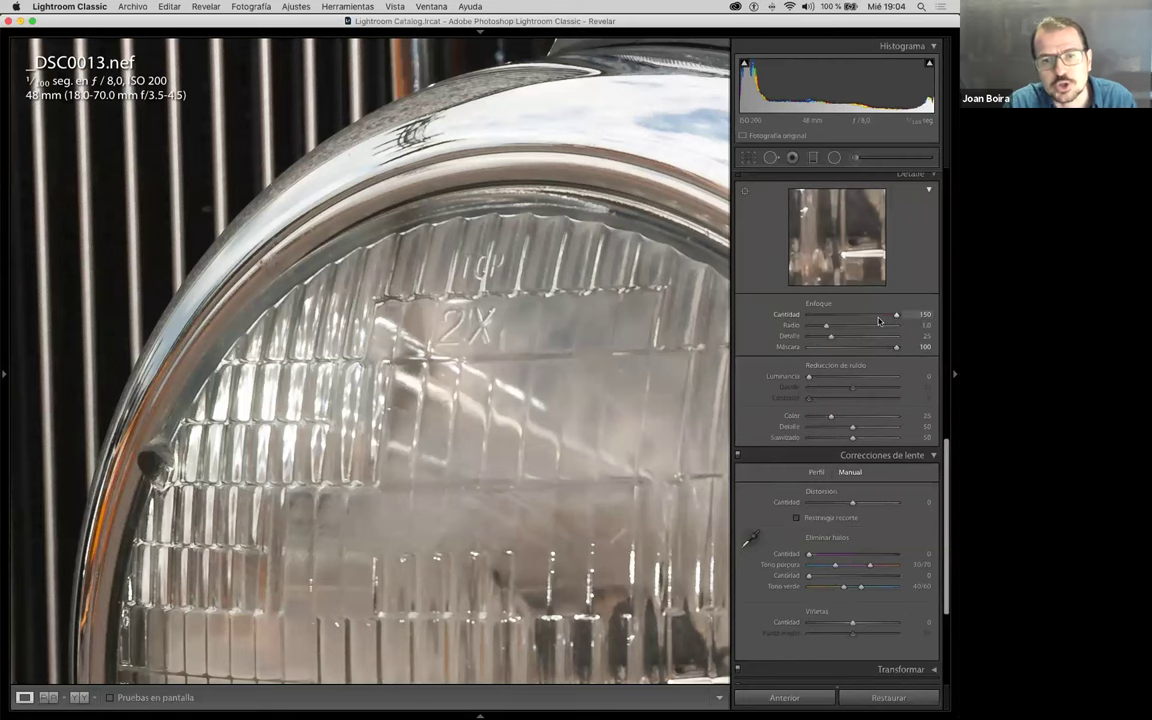
Step: Undo the Masking change, set Amount 102 and Masking 34, then switch to the Library grid
{"action": "key", "text": "super+z"}
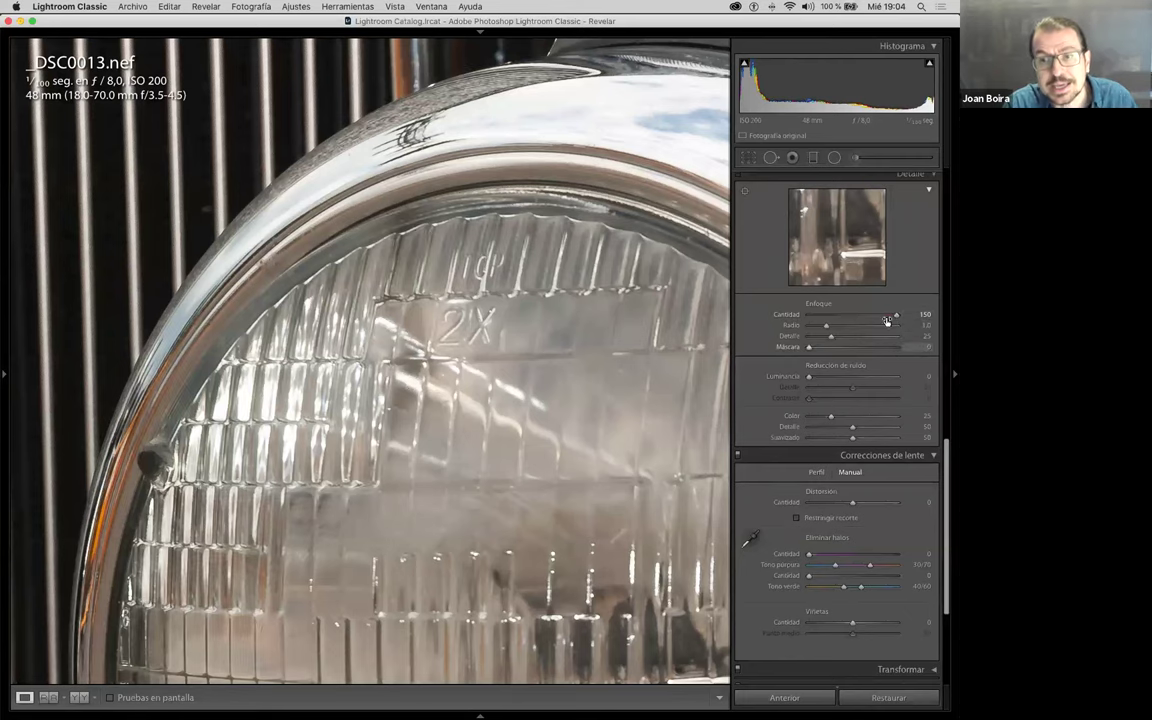
{"action": "left_click_drag", "start_coordinate": [896, 318], "coordinate": [837, 318]}
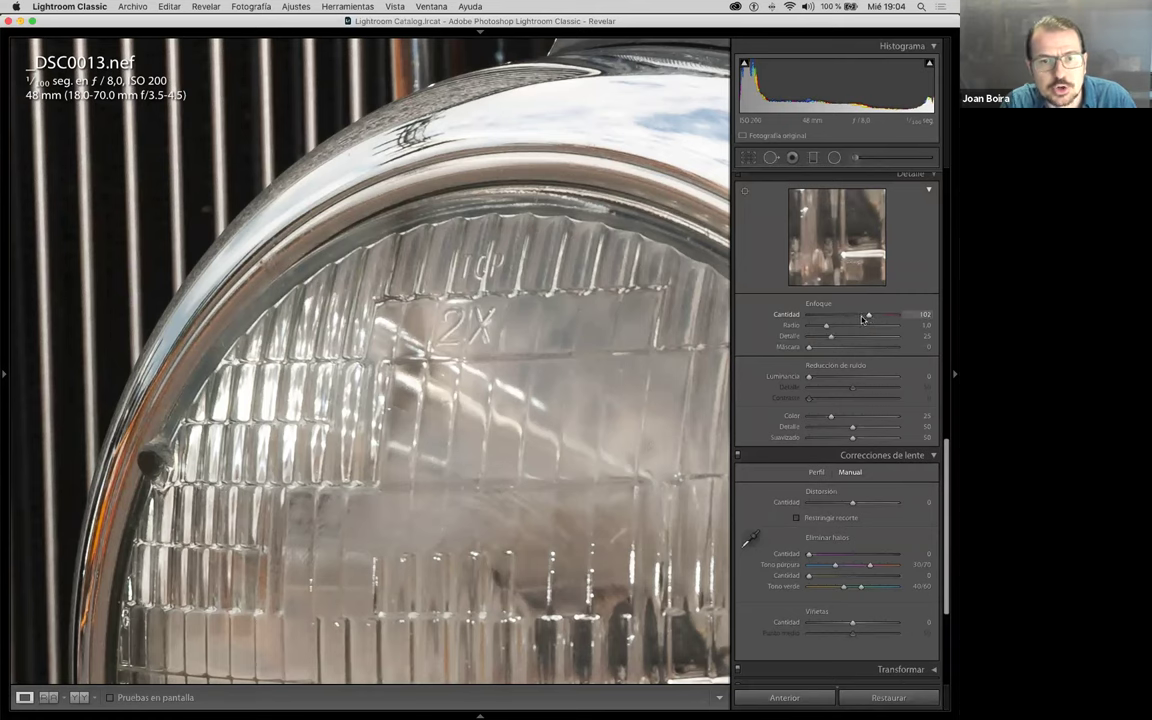
{"action": "left_click_drag", "start_coordinate": [830, 348], "coordinate": [847, 348]}
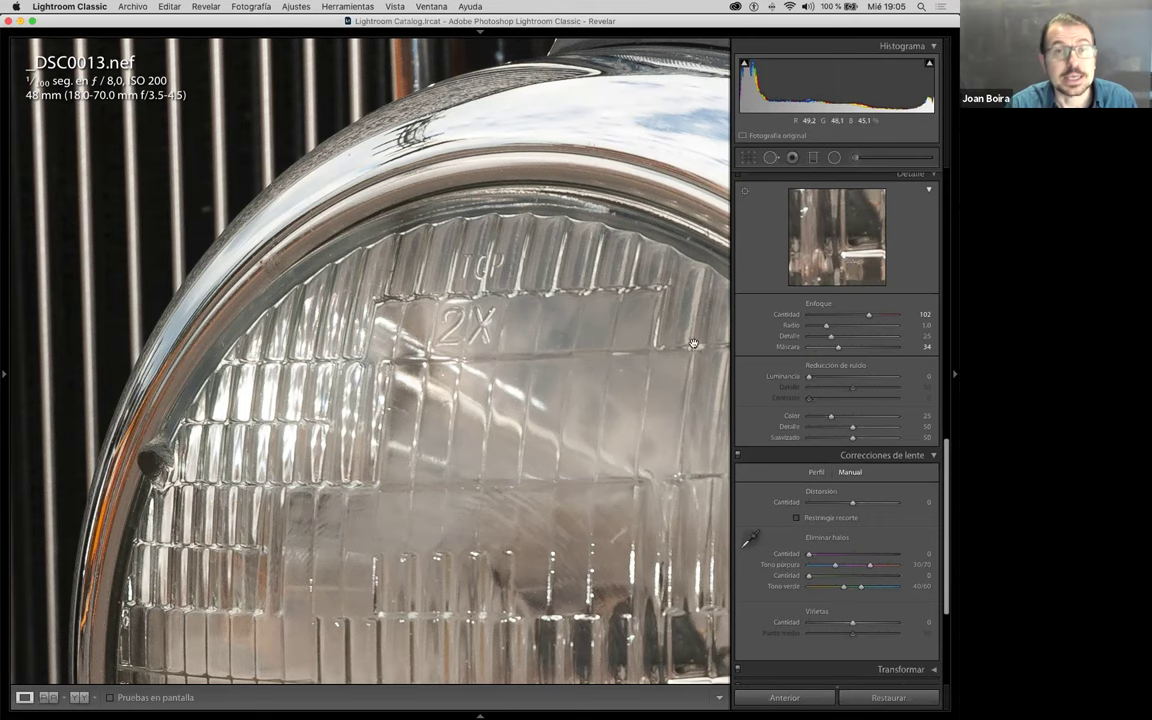
{"action": "key", "text": "g"}
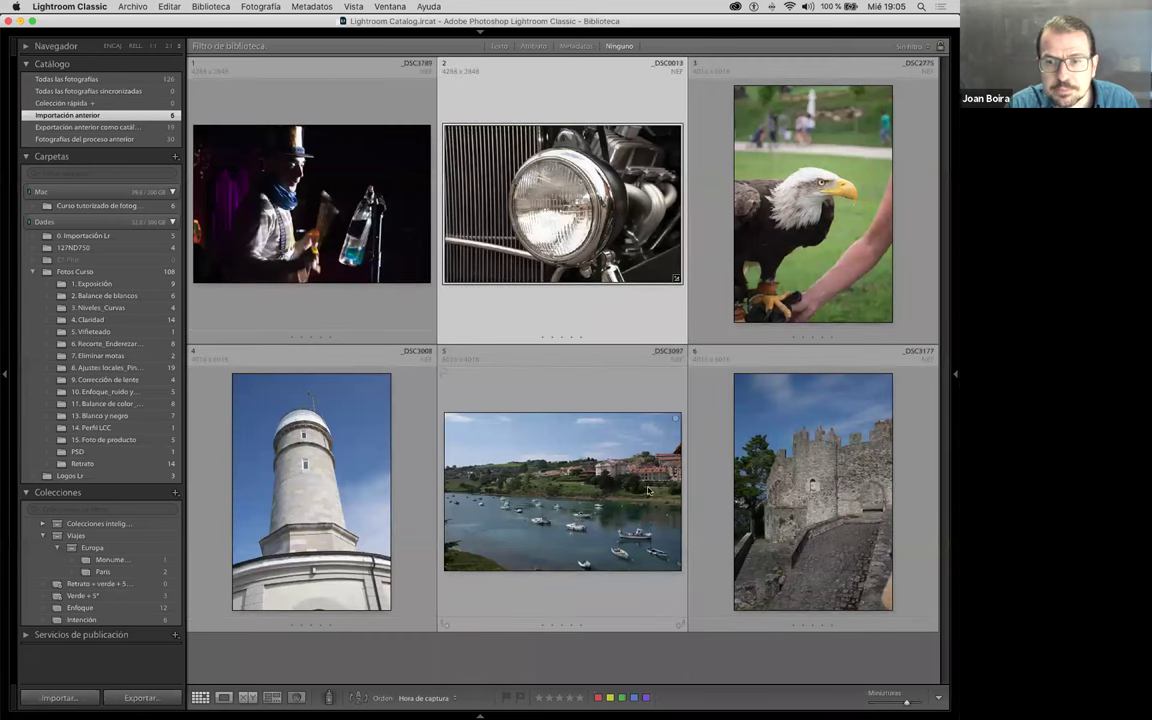
Step: Open castle photo _DSC3177.nef in Loupe view and zoom to 2:1 on the central tower tops
{"action": "double_click", "coordinate": [786, 477]}
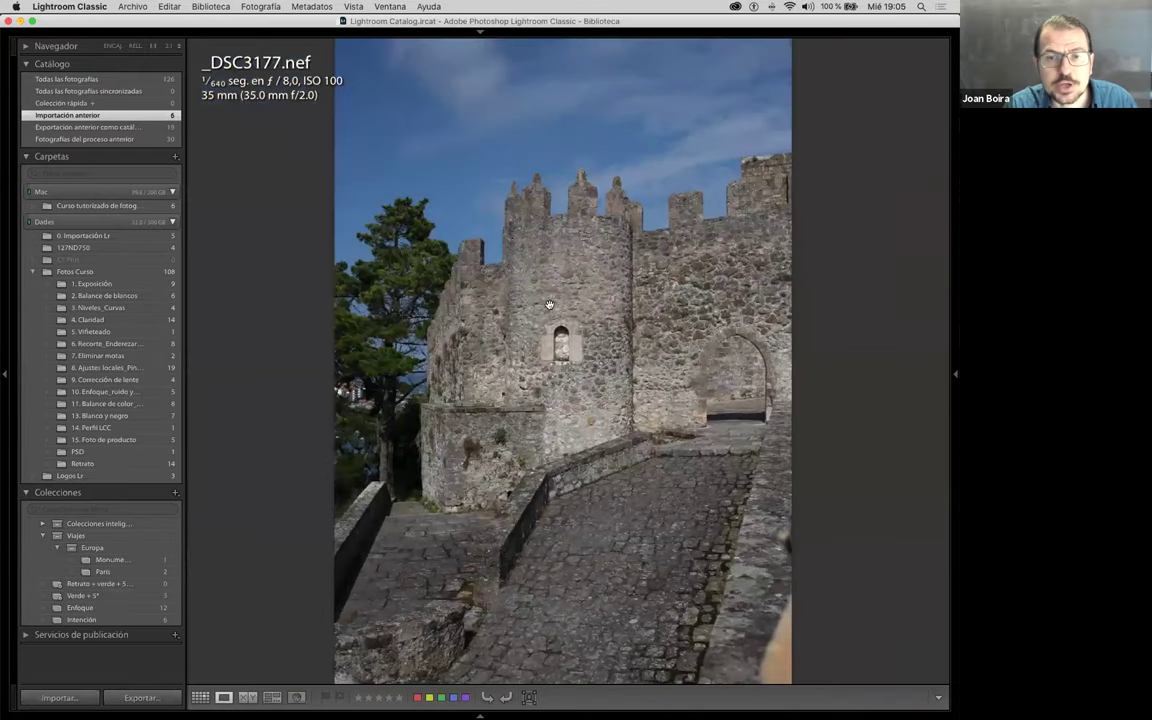
{"action": "left_click_drag", "start_coordinate": [549, 304], "coordinate": [543, 189]}
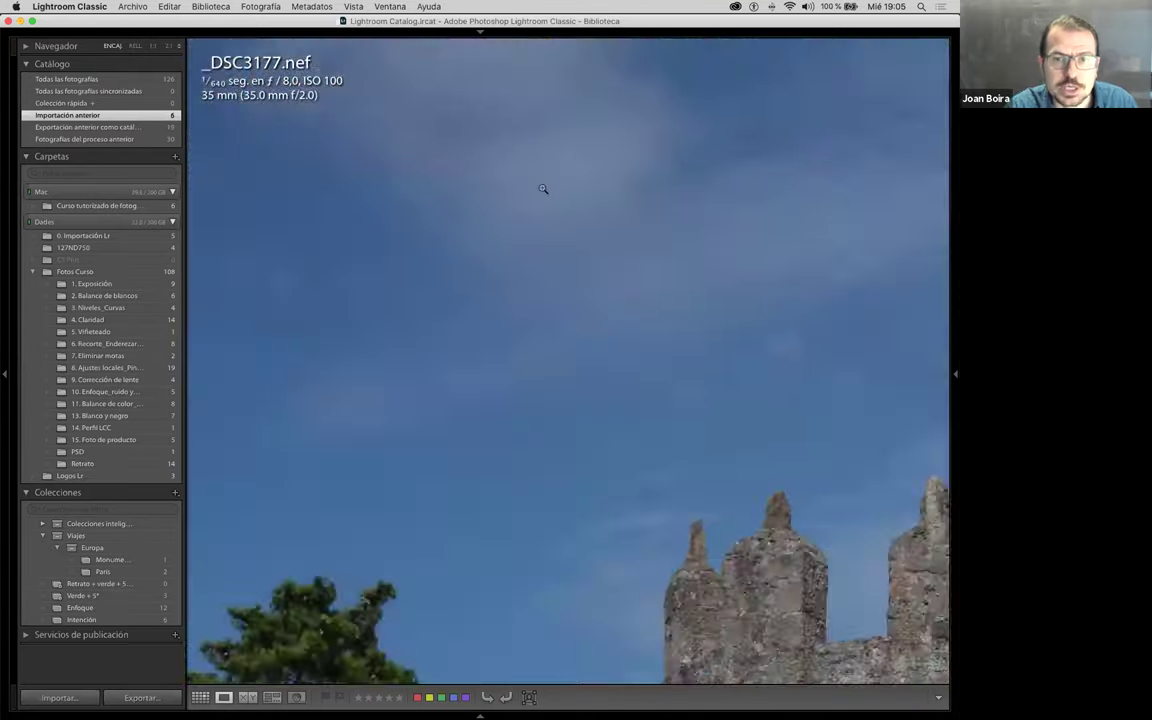
{"action": "left_click", "coordinate": [543, 189]}
{"action": "left_click", "coordinate": [545, 249]}
{"action": "left_click_drag", "start_coordinate": [540, 283], "coordinate": [337, 237]}
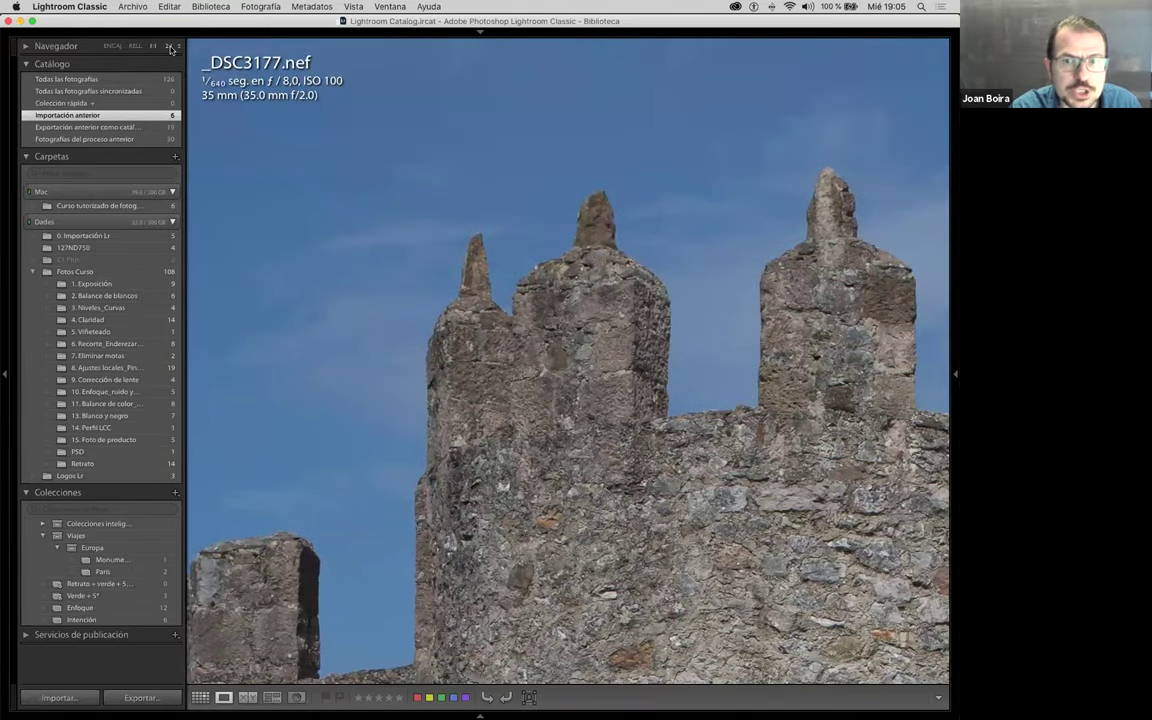
{"action": "left_click", "coordinate": [170, 46]}
{"action": "left_click_drag", "start_coordinate": [688, 238], "coordinate": [544, 268]}
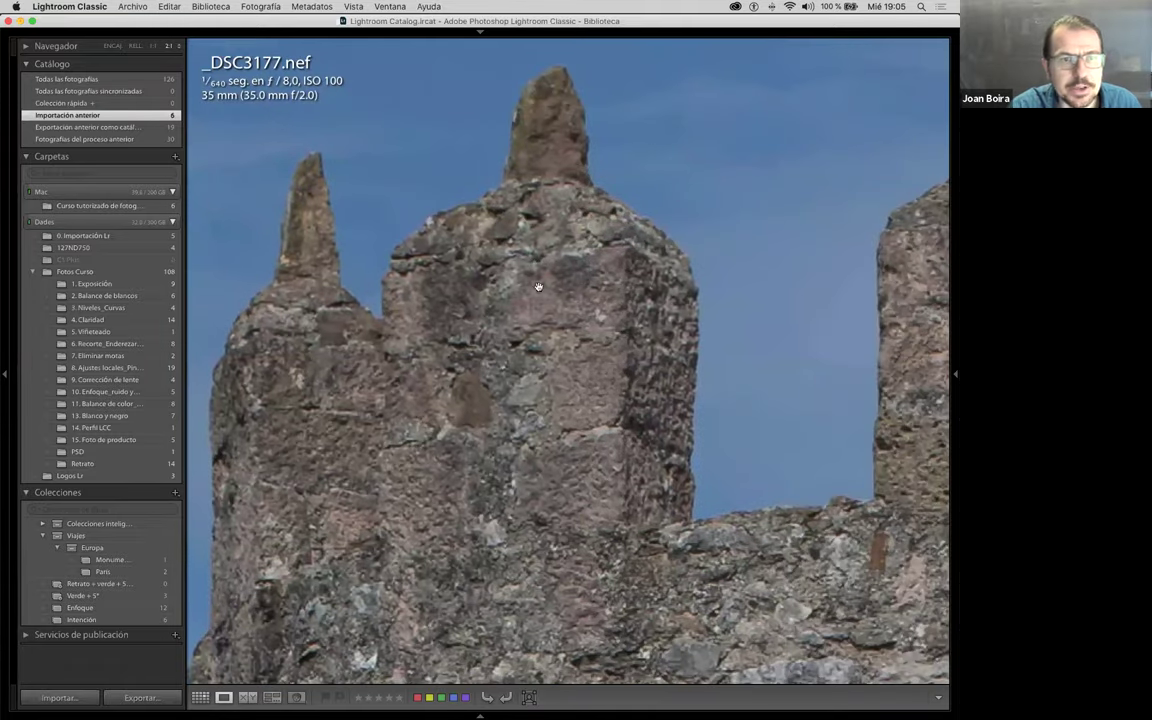
{"action": "scroll", "coordinate": [683, 315], "scroll_direction": "right", "scroll_amount": 10}
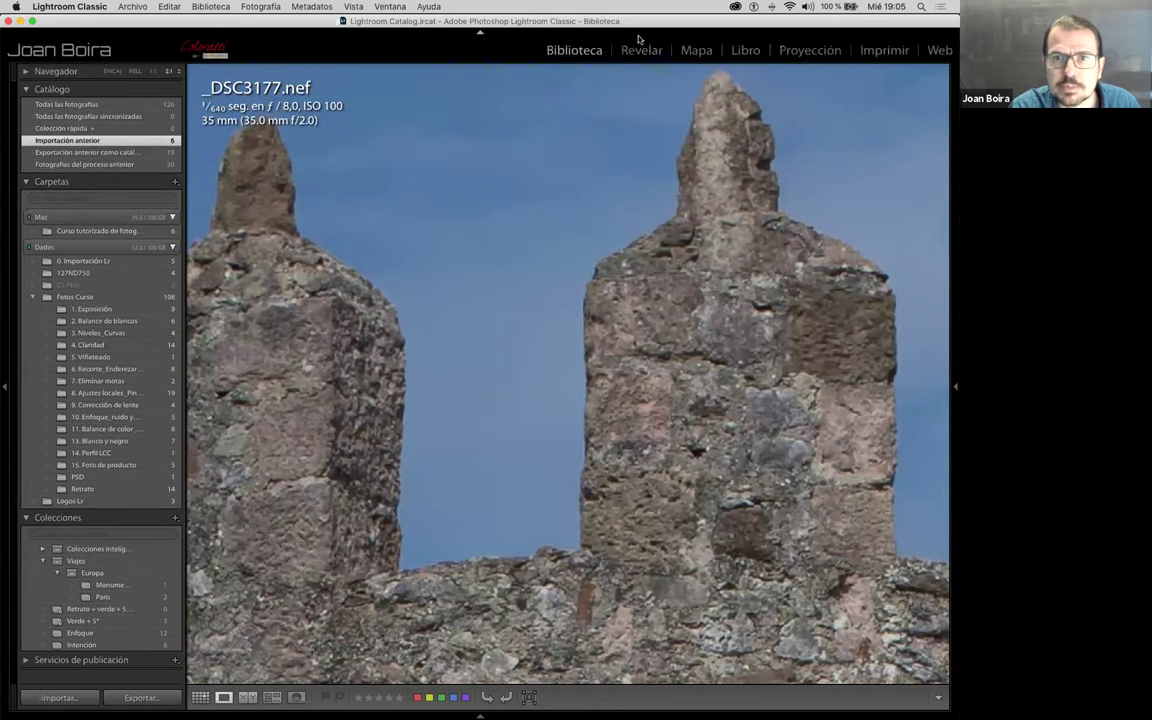
Step: Switch to Develop and set the castle's sharpening to Amount 117 and Radius 2.6
{"action": "left_click", "coordinate": [641, 50]}
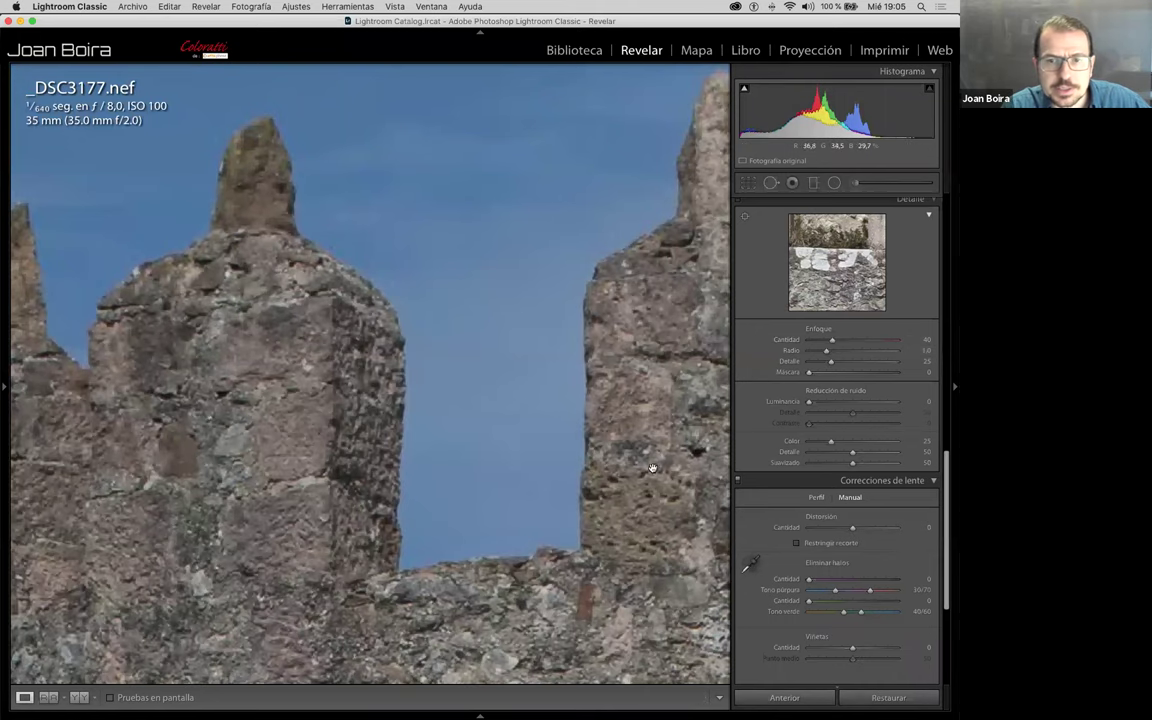
{"action": "left_click_drag", "start_coordinate": [840, 341], "coordinate": [869, 340]}
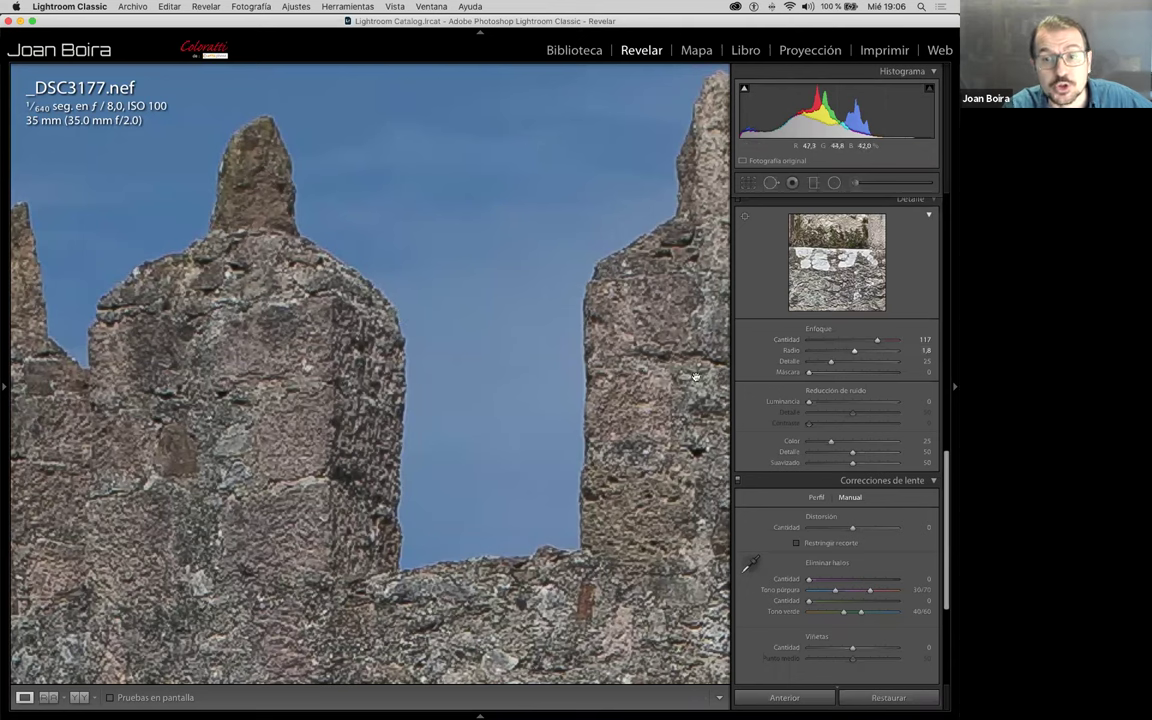
{"action": "left_click_drag", "start_coordinate": [876, 352], "coordinate": [890, 352]}
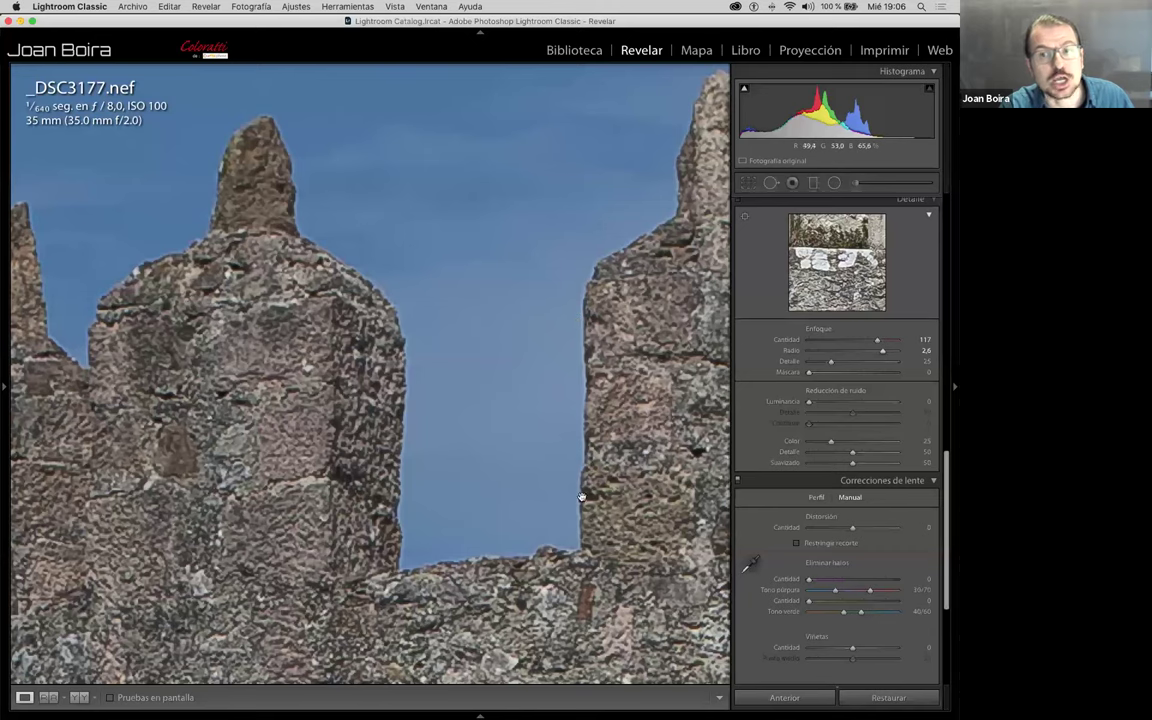
Step: Set the castle's sharpening Radius to 3.0 and Detail to 97
{"action": "left_click_drag", "start_coordinate": [893, 354], "coordinate": [900, 352]}
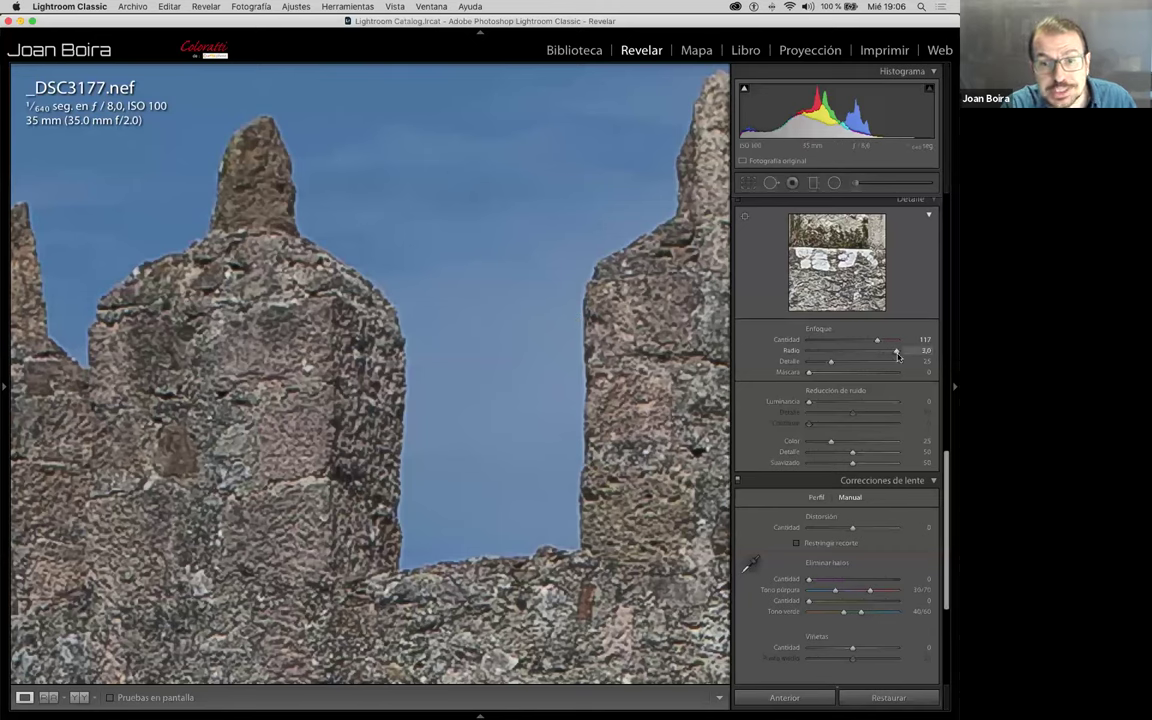
{"action": "left_click_drag", "start_coordinate": [832, 363], "coordinate": [894, 370]}
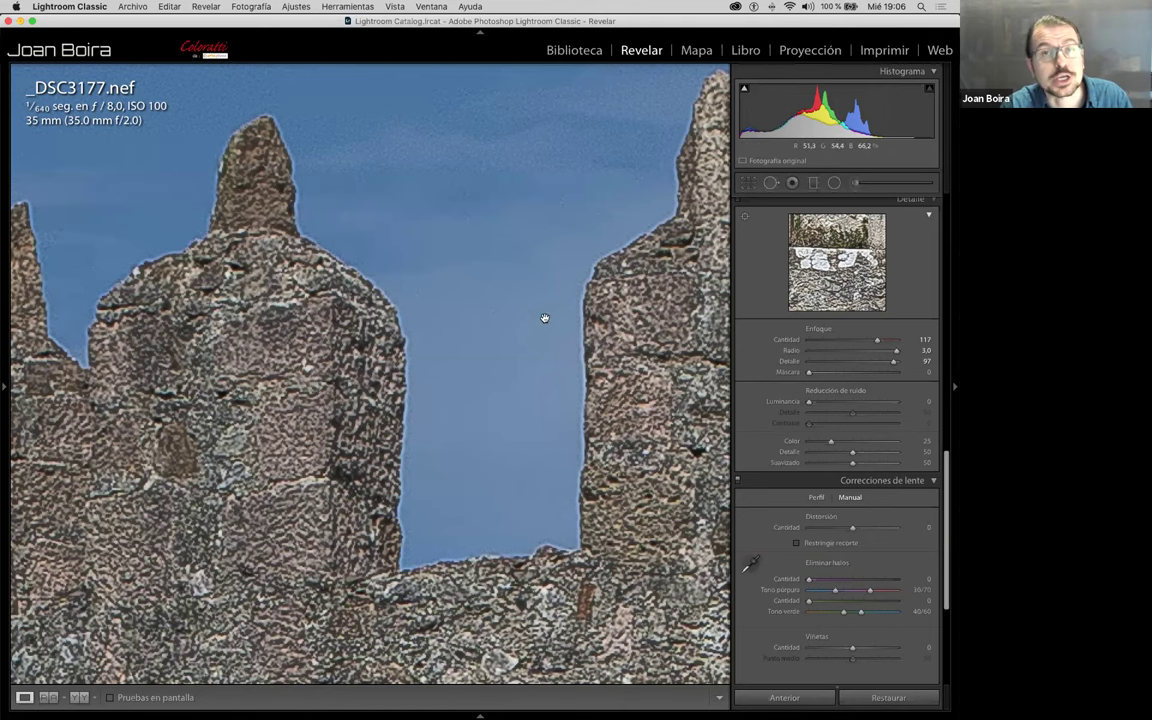
Step: Raise blue saturation in Calibration and switch to HSL Luminance to deepen the castle's blue sky
{"action": "scroll", "coordinate": [900, 494], "scroll_direction": "down", "scroll_amount": 5}
{"action": "left_click", "coordinate": [897, 495]}
{"action": "scroll", "coordinate": [900, 490], "scroll_direction": "up", "scroll_amount": 10}
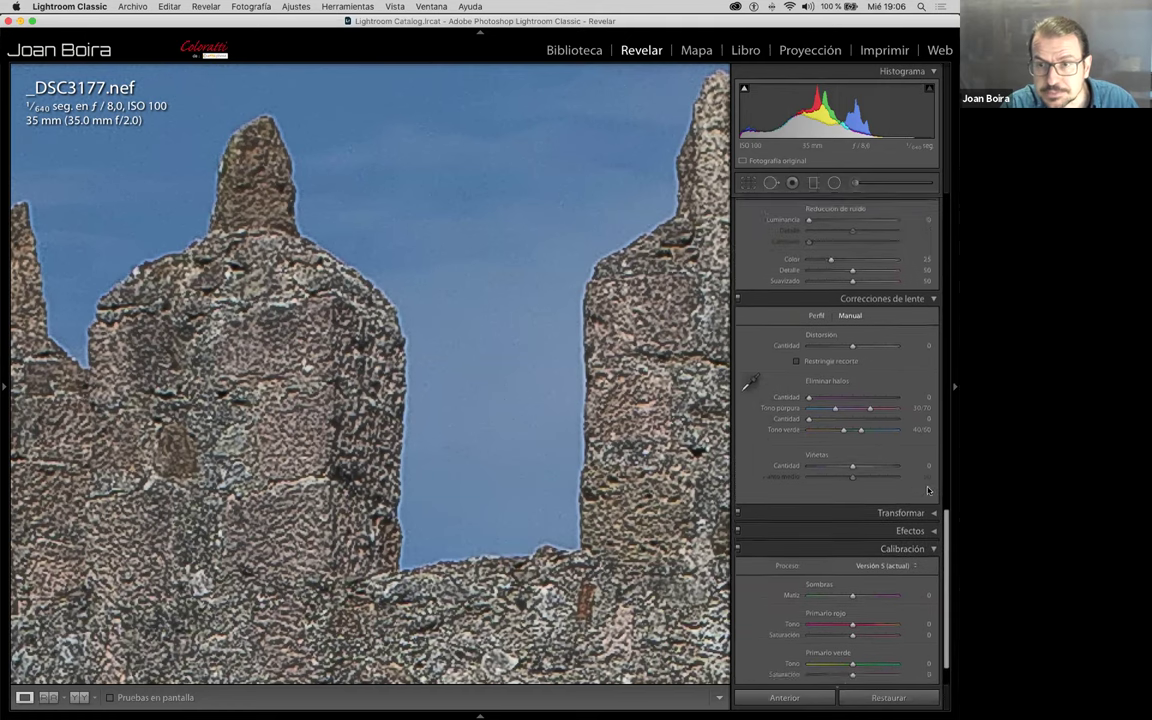
{"action": "scroll", "coordinate": [924, 480], "scroll_direction": "up", "scroll_amount": 4}
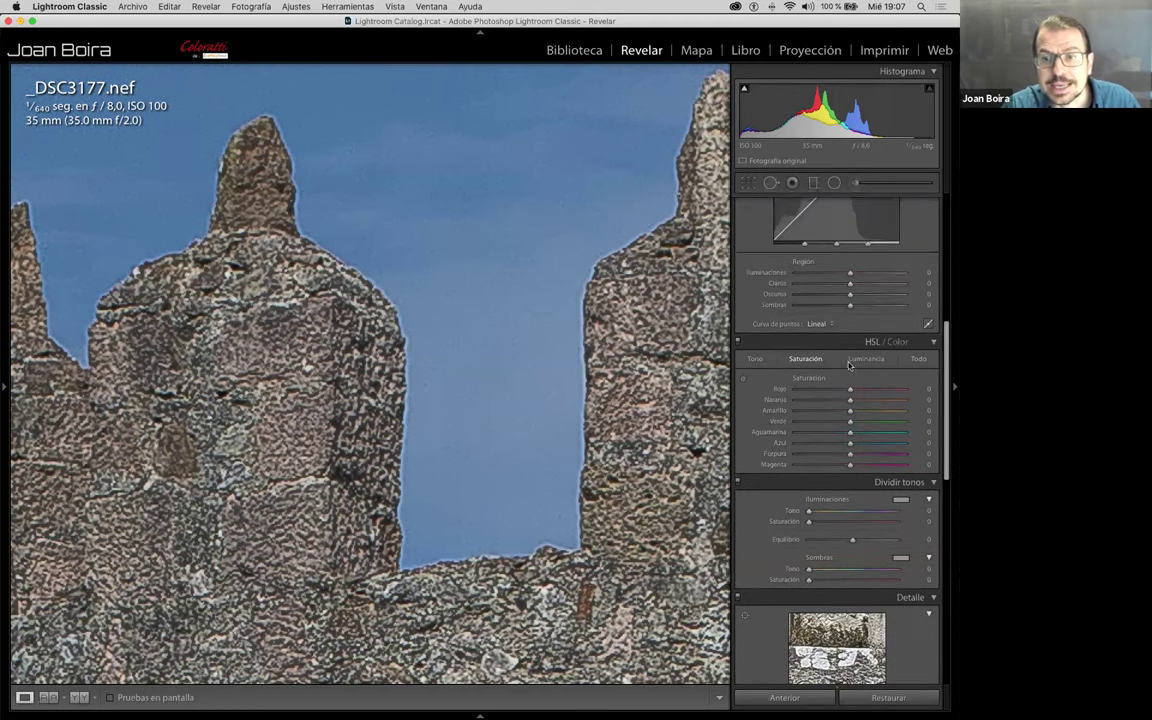
{"action": "left_click_drag", "start_coordinate": [850, 442], "coordinate": [817, 443]}
{"action": "left_click", "coordinate": [864, 359]}
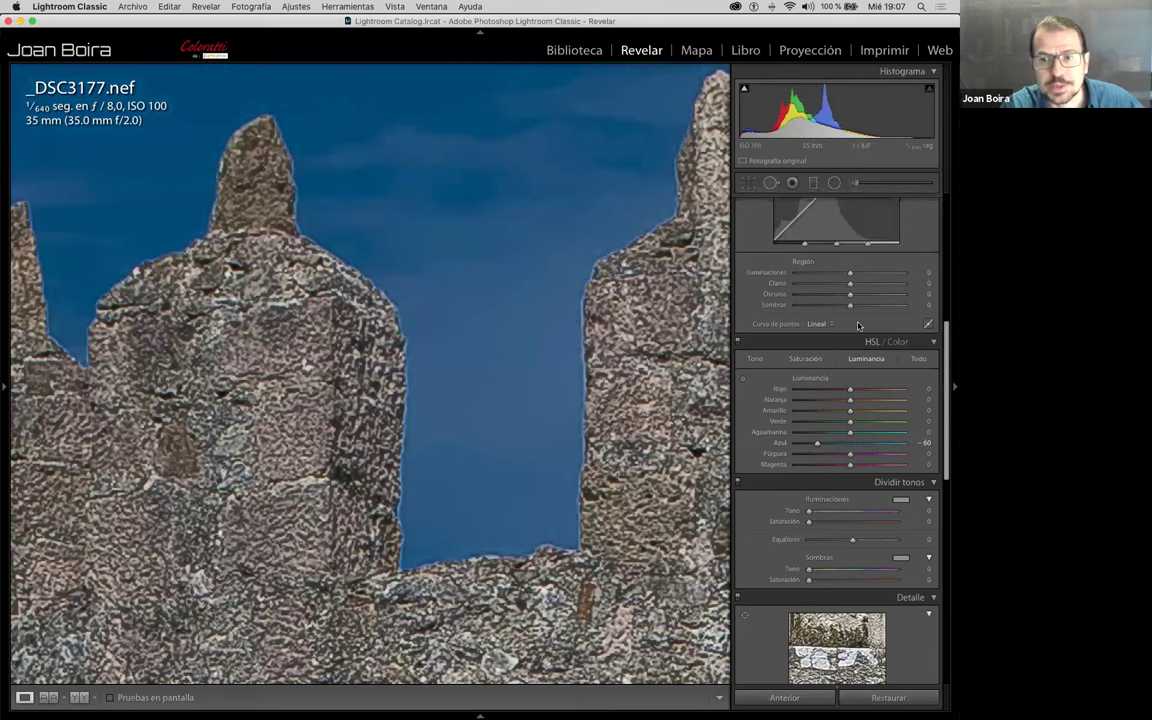
{"action": "scroll", "coordinate": [878, 292], "scroll_direction": "down", "scroll_amount": 10}
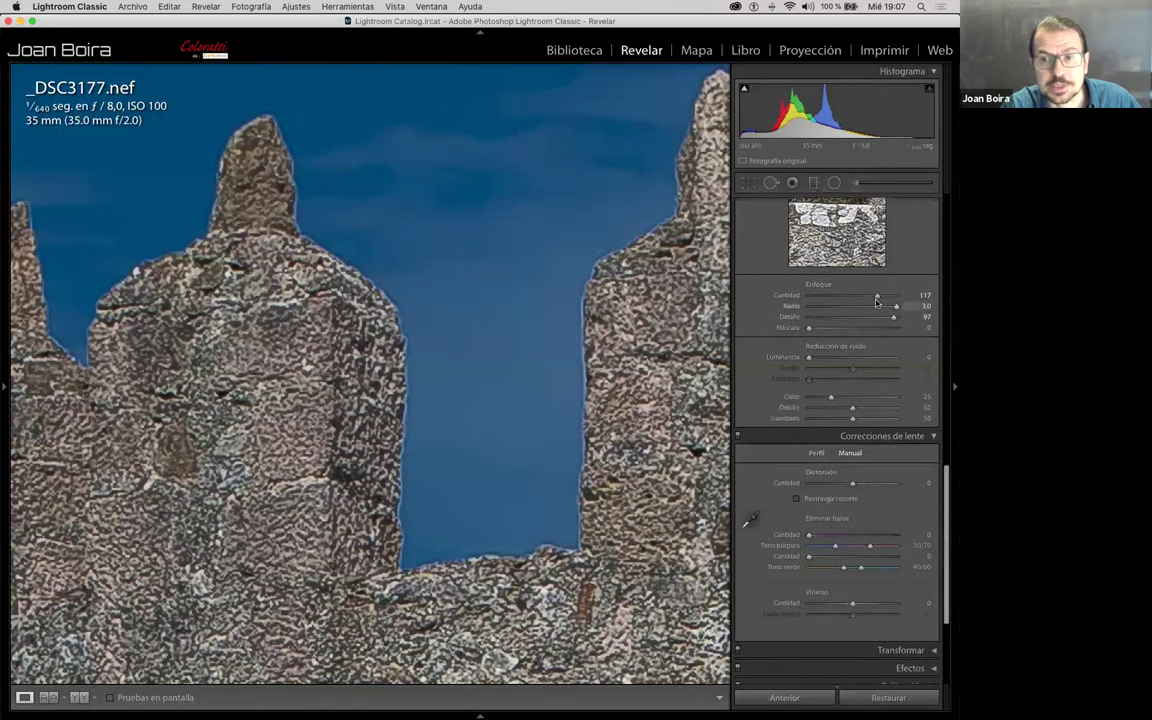
Step: Drop sharpening Amount to 0, then bring it back up to 55 and nudge it to 53
{"action": "left_click_drag", "start_coordinate": [877, 295], "coordinate": [808, 295]}
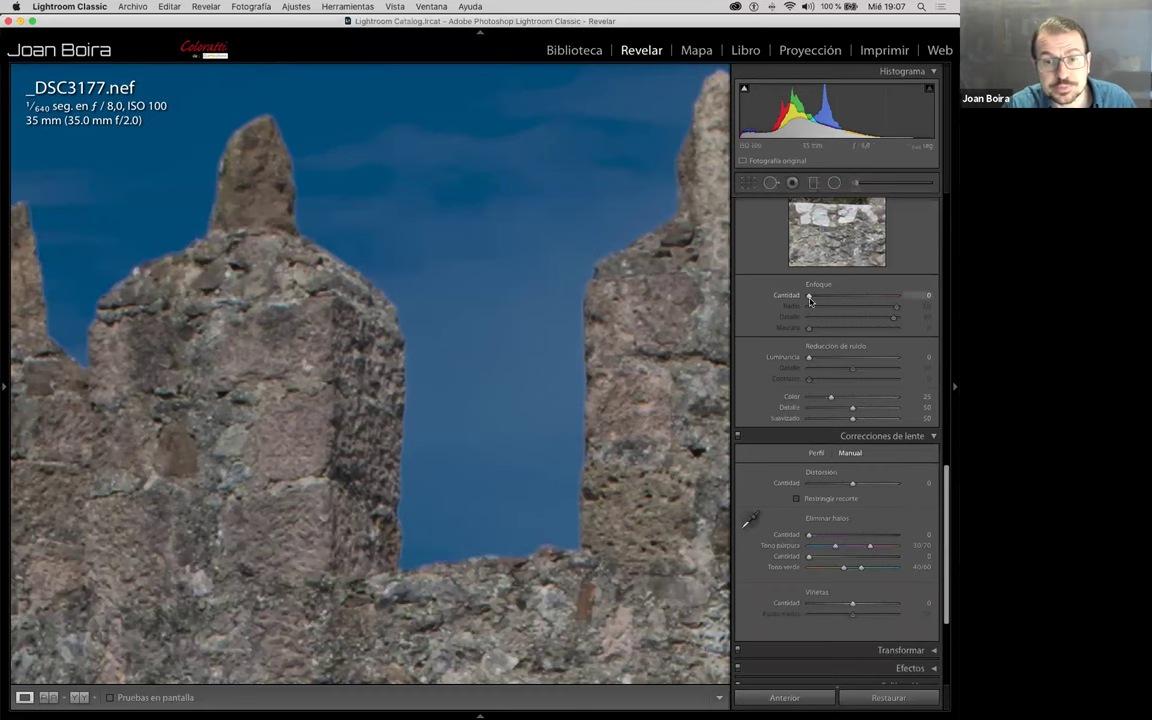
{"action": "left_click_drag", "start_coordinate": [810, 296], "coordinate": [838, 313]}
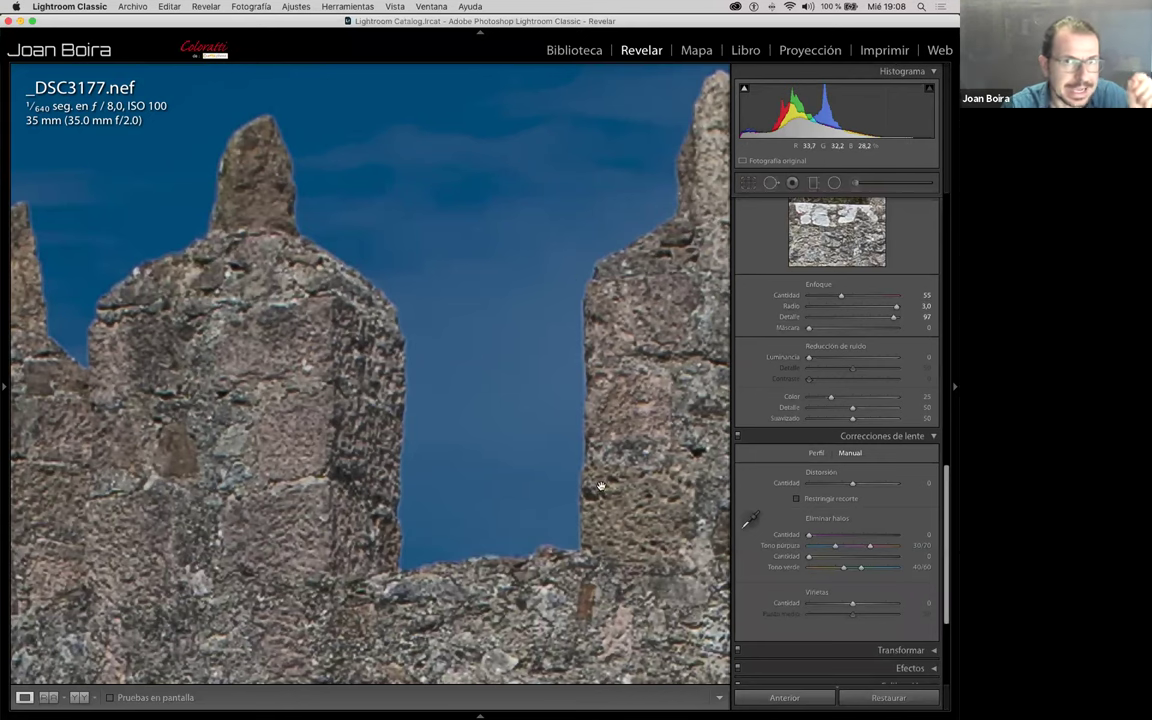
{"action": "left_click_drag", "start_coordinate": [840, 298], "coordinate": [838, 298]}
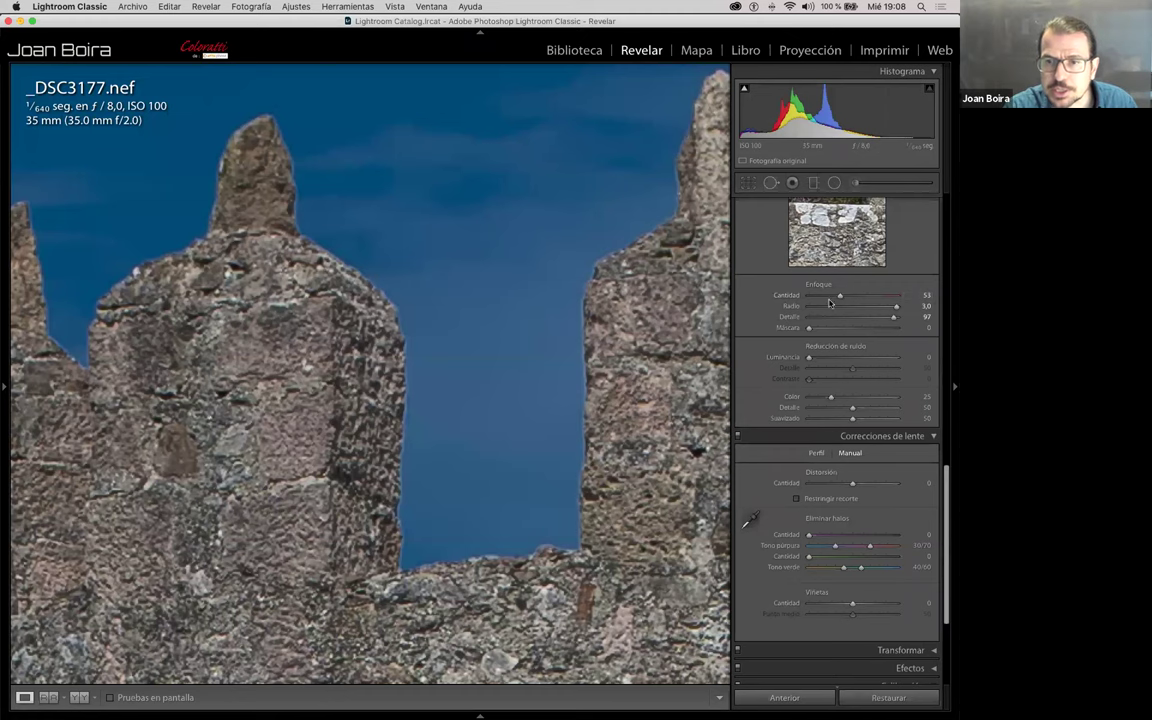
Step: Reset sharpening to its defaults: Cantidad 40, Radio 1,0, Detalle 25
{"action": "double_click", "coordinate": [818, 285]}
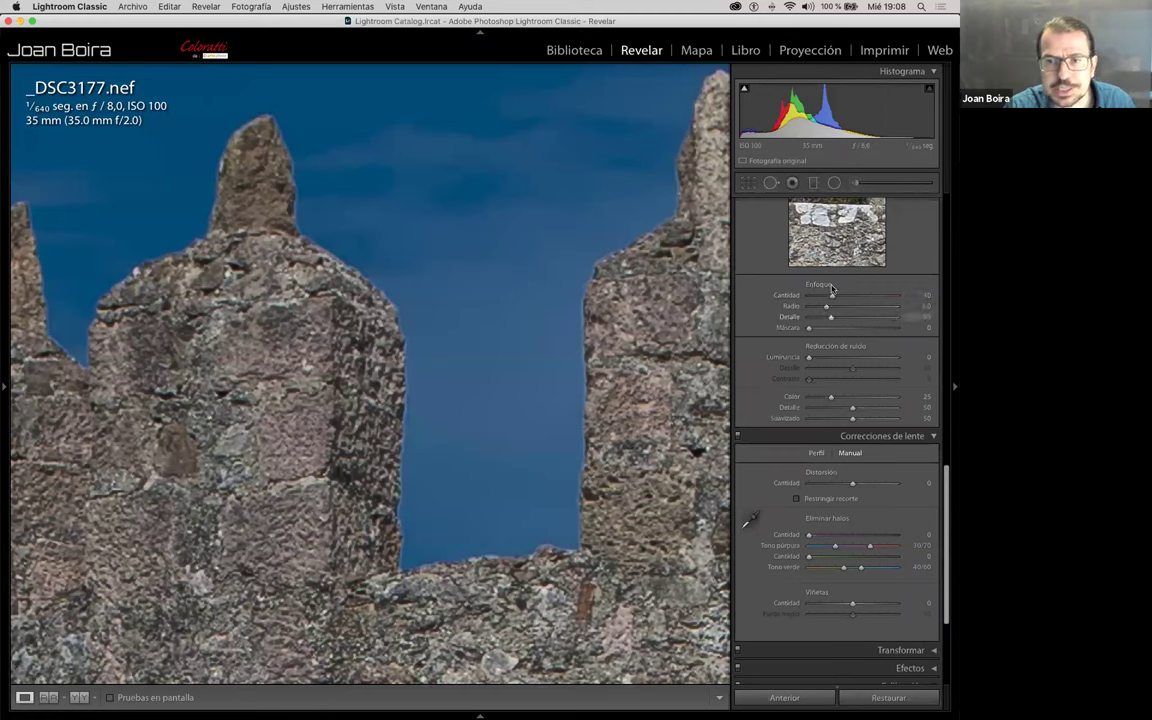
{"action": "scroll", "coordinate": [880, 469], "scroll_direction": "down", "scroll_amount": 5}
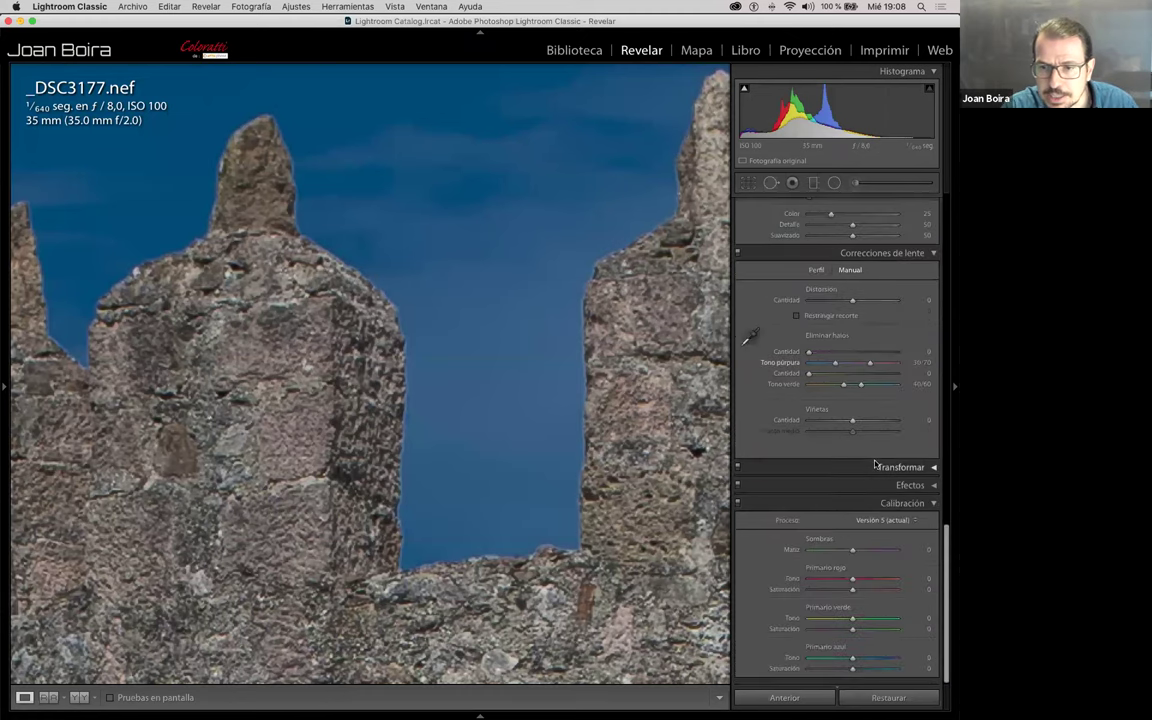
{"action": "scroll", "coordinate": [835, 406], "scroll_direction": "up", "scroll_amount": 10}
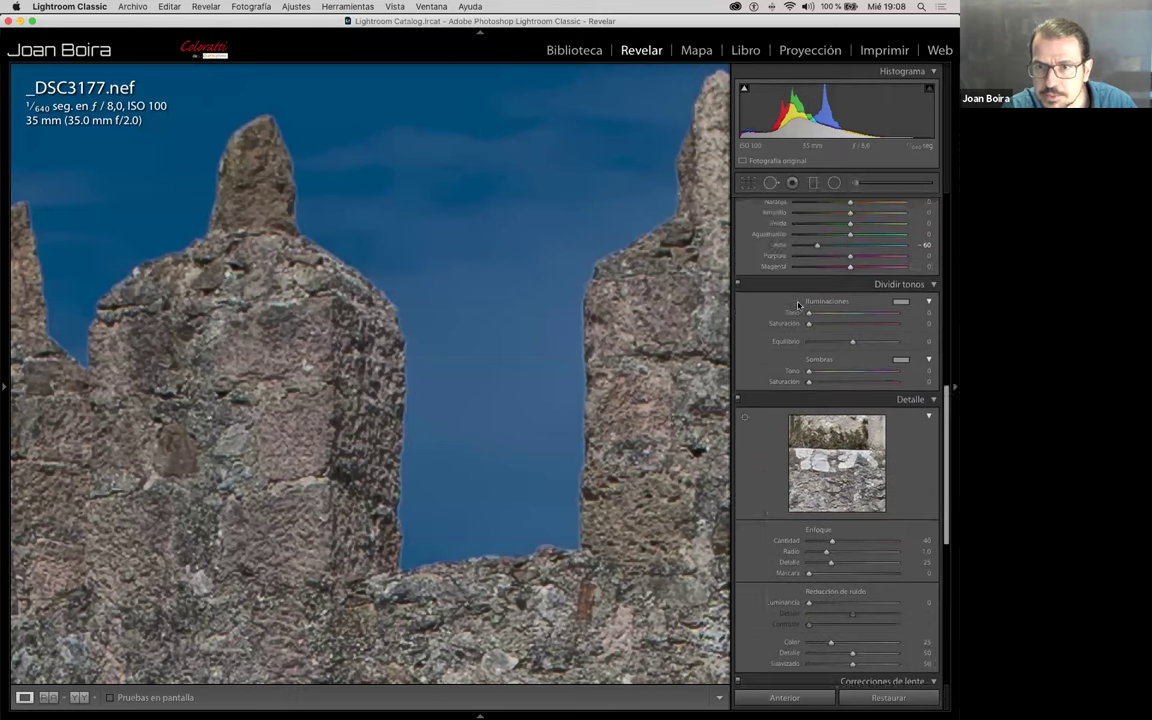
Step: Disable the HSL/Color adjustments so the −60 blue luminance no longer darkens the sky
{"action": "left_click", "coordinate": [737, 318]}
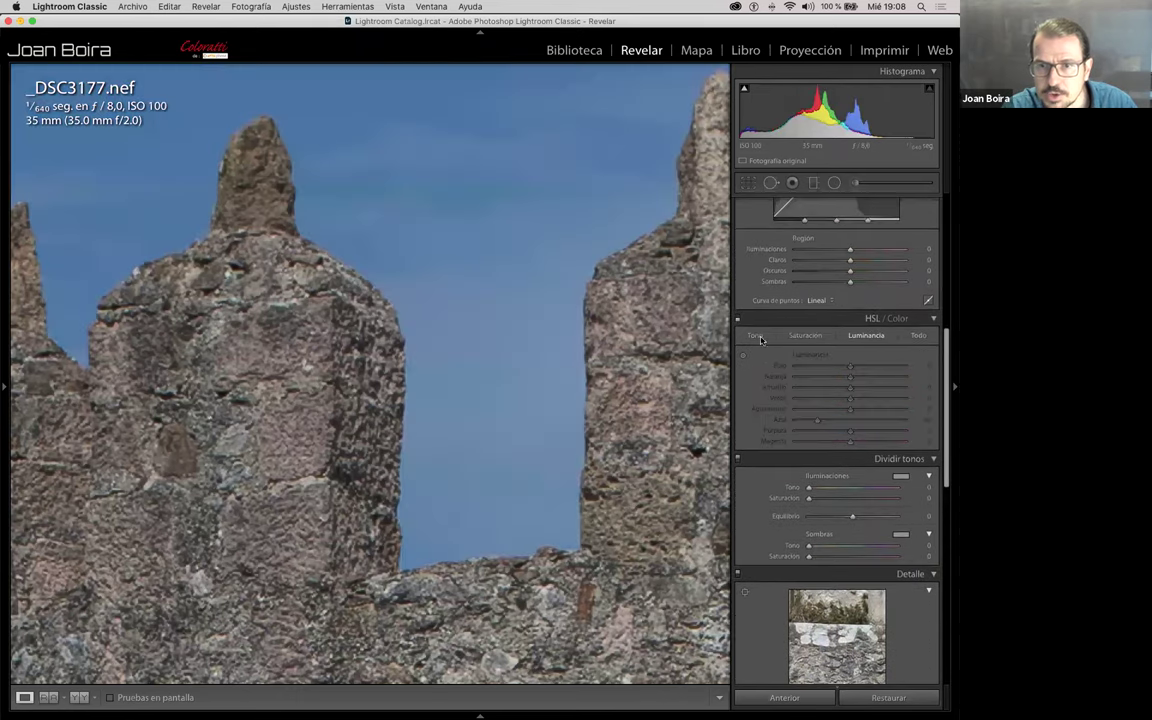
{"action": "scroll", "coordinate": [847, 323], "scroll_direction": "down", "scroll_amount": 5}
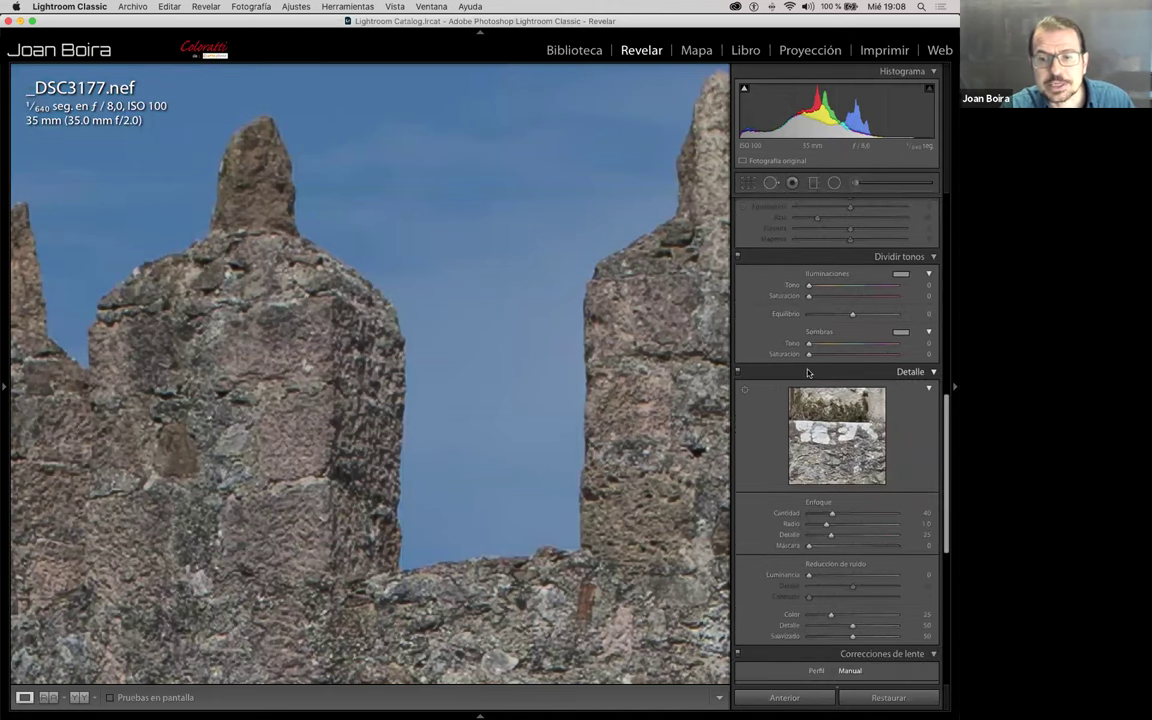
{"action": "scroll", "coordinate": [809, 372], "scroll_direction": "up", "scroll_amount": 8}
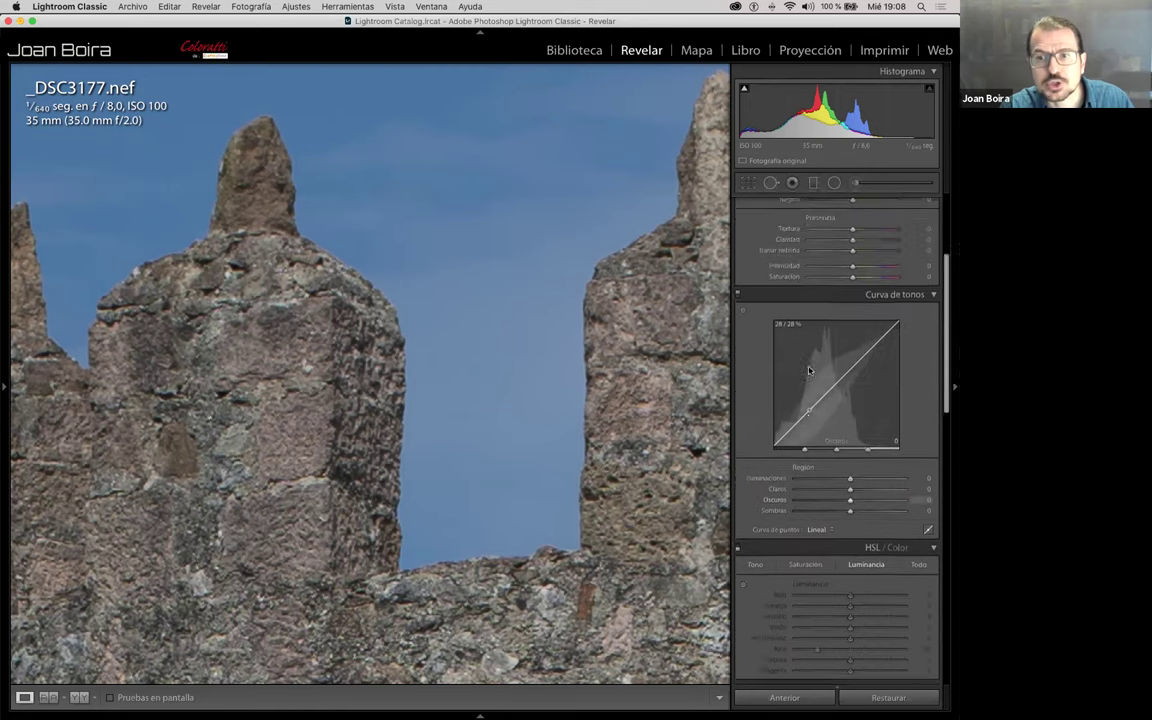
{"action": "scroll", "coordinate": [820, 375], "scroll_direction": "up", "scroll_amount": 5}
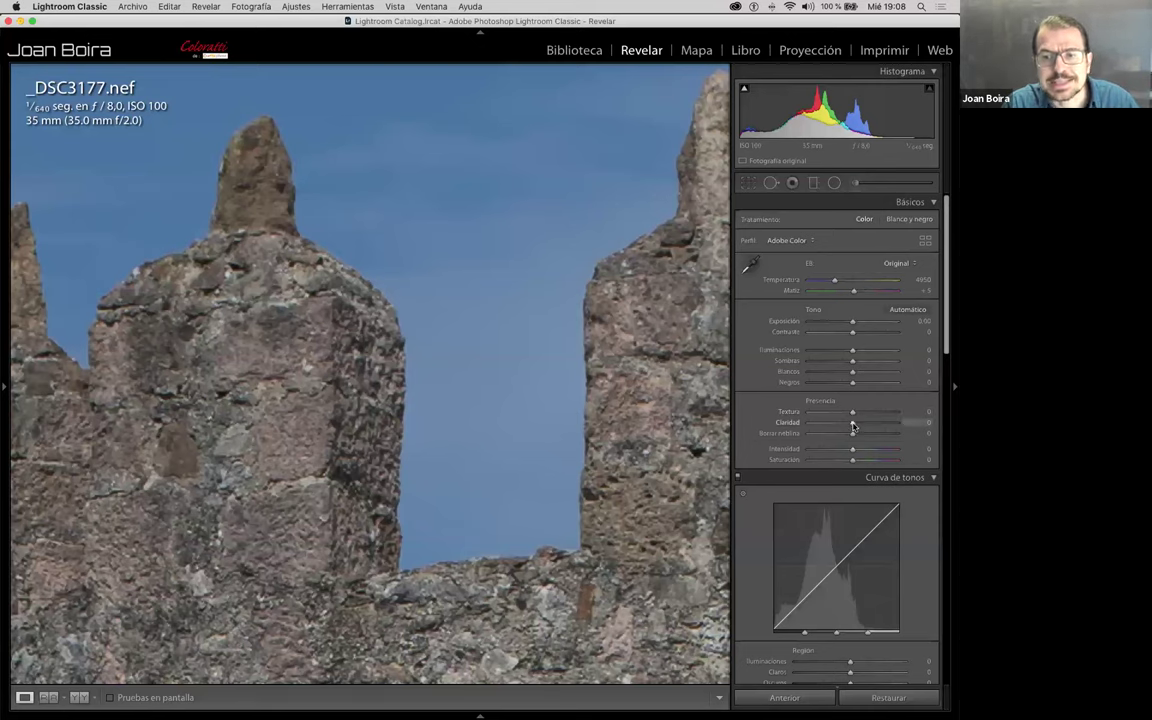
Step: Try Claridad at about +77 in the fitted view, reset it to 0, and zoom to the tower window stonework
{"action": "left_click_drag", "start_coordinate": [852, 426], "coordinate": [886, 424]}
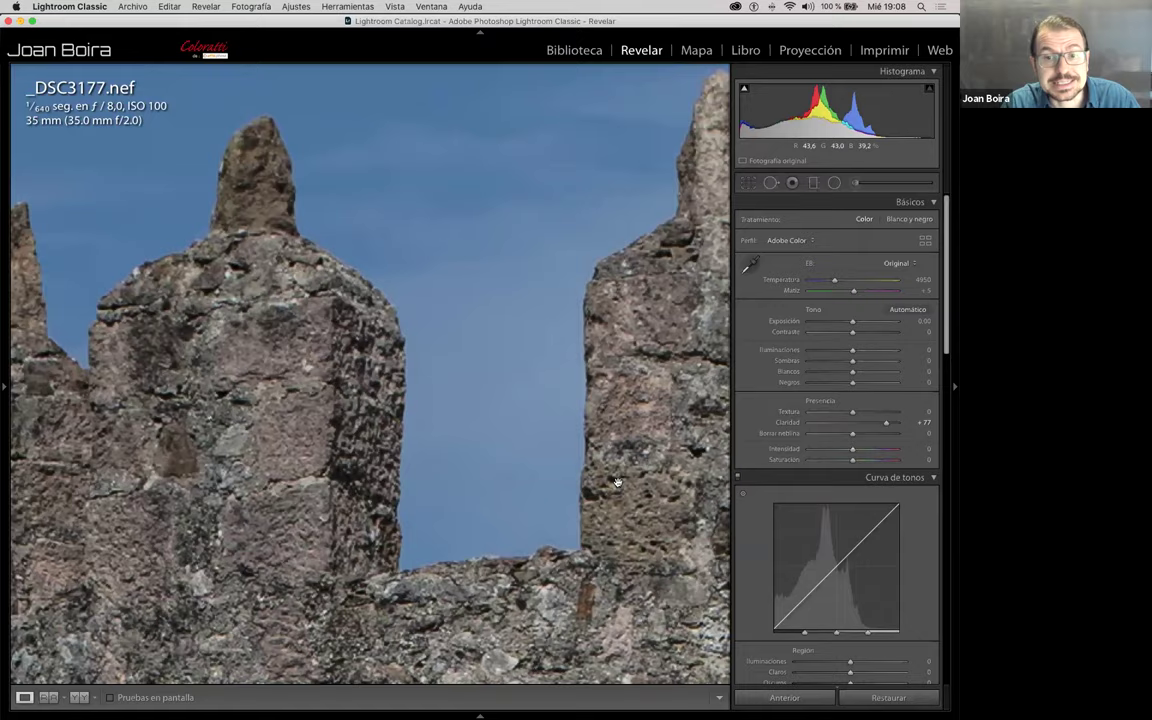
{"action": "left_click", "coordinate": [558, 440]}
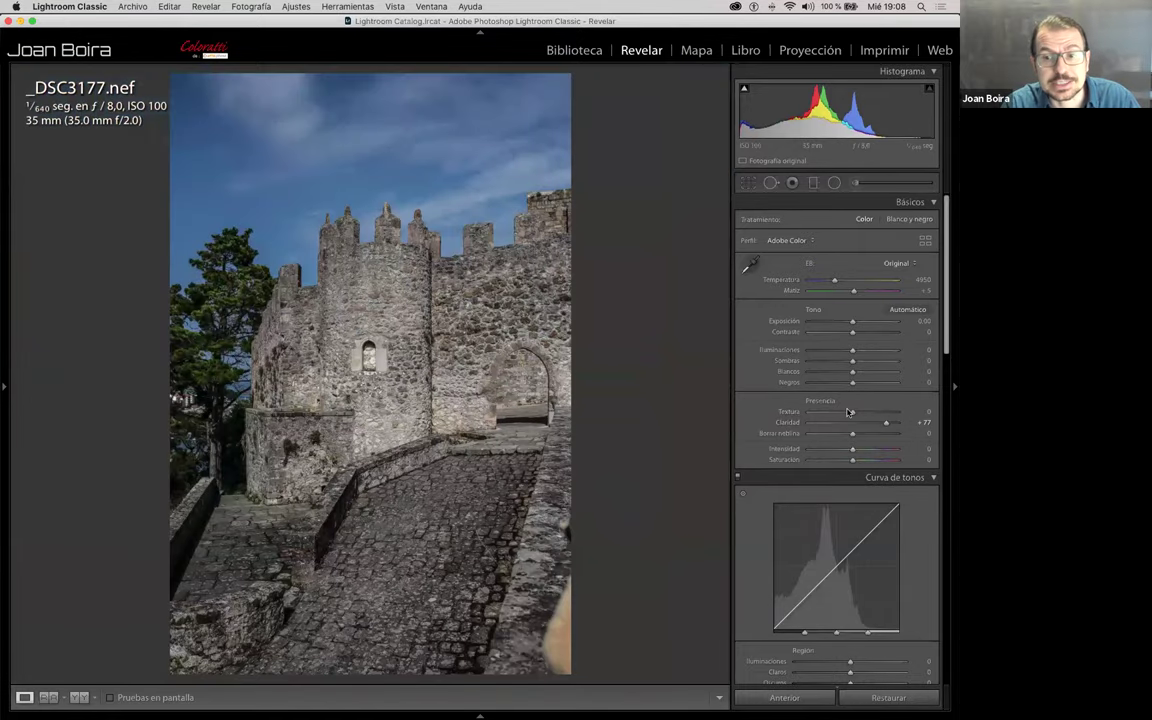
{"action": "double_click", "coordinate": [788, 422]}
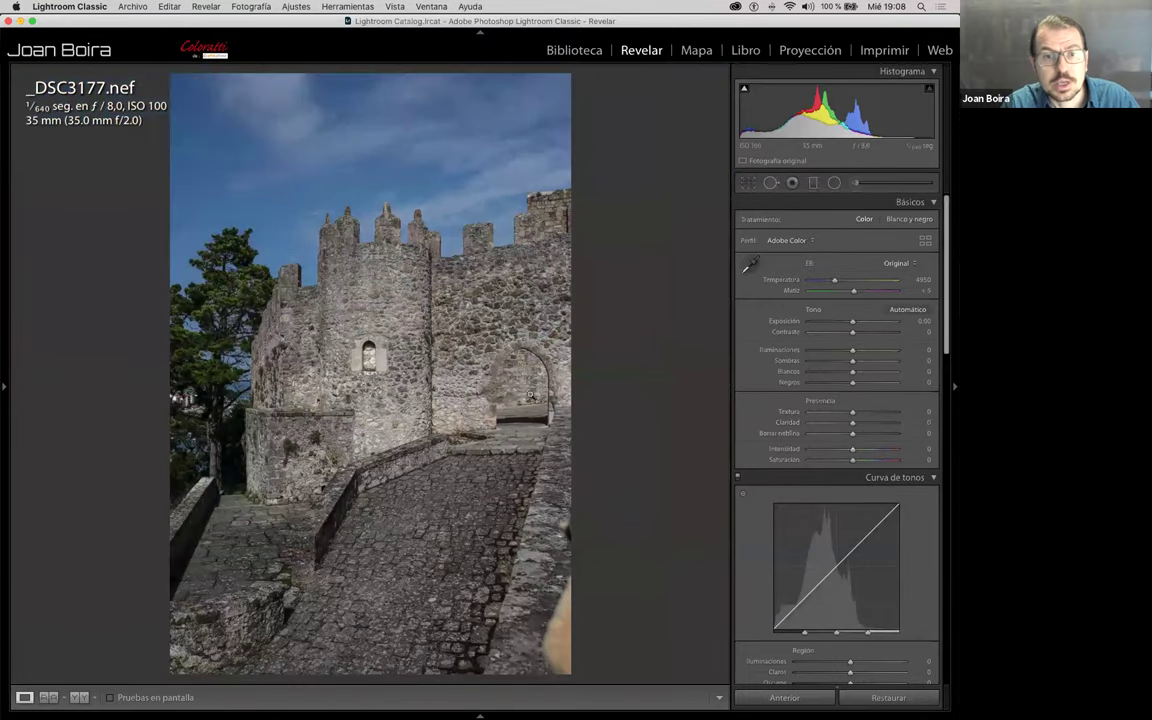
{"action": "left_click", "coordinate": [380, 300]}
{"action": "left_click_drag", "start_coordinate": [380, 300], "coordinate": [800, 182]}
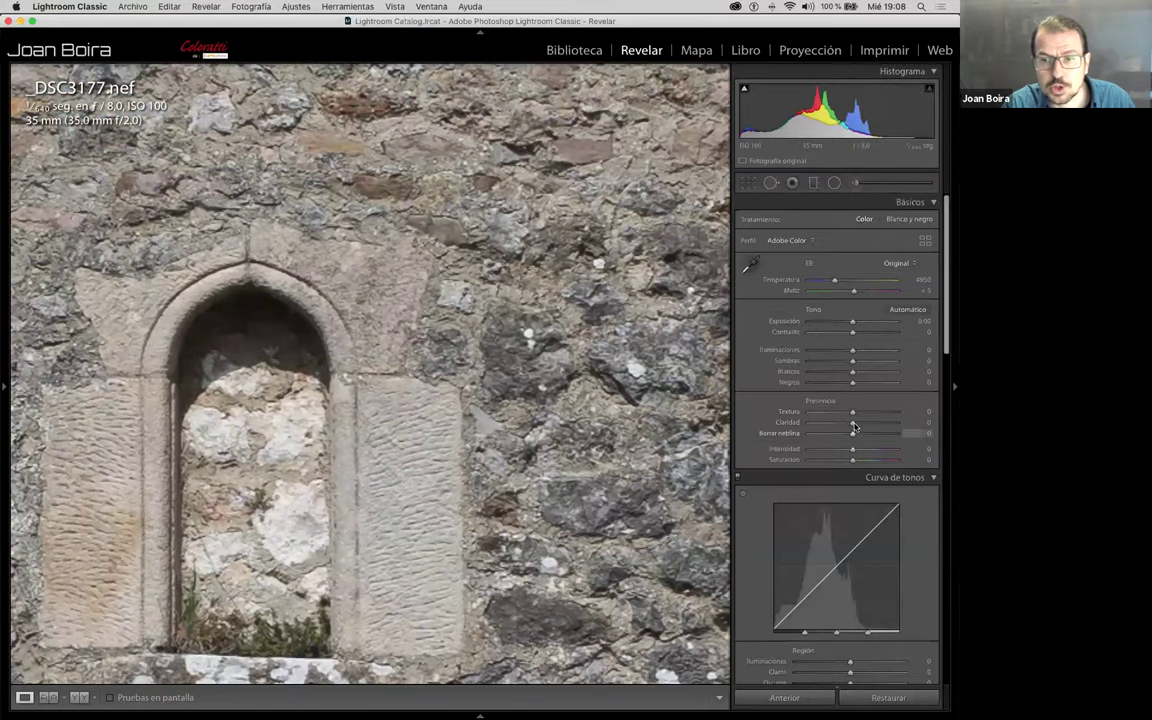
Step: Apply about +75 Claridad to the wall close-up, compare at Fit, then reset it to 0
{"action": "left_click_drag", "start_coordinate": [853, 423], "coordinate": [884, 424]}
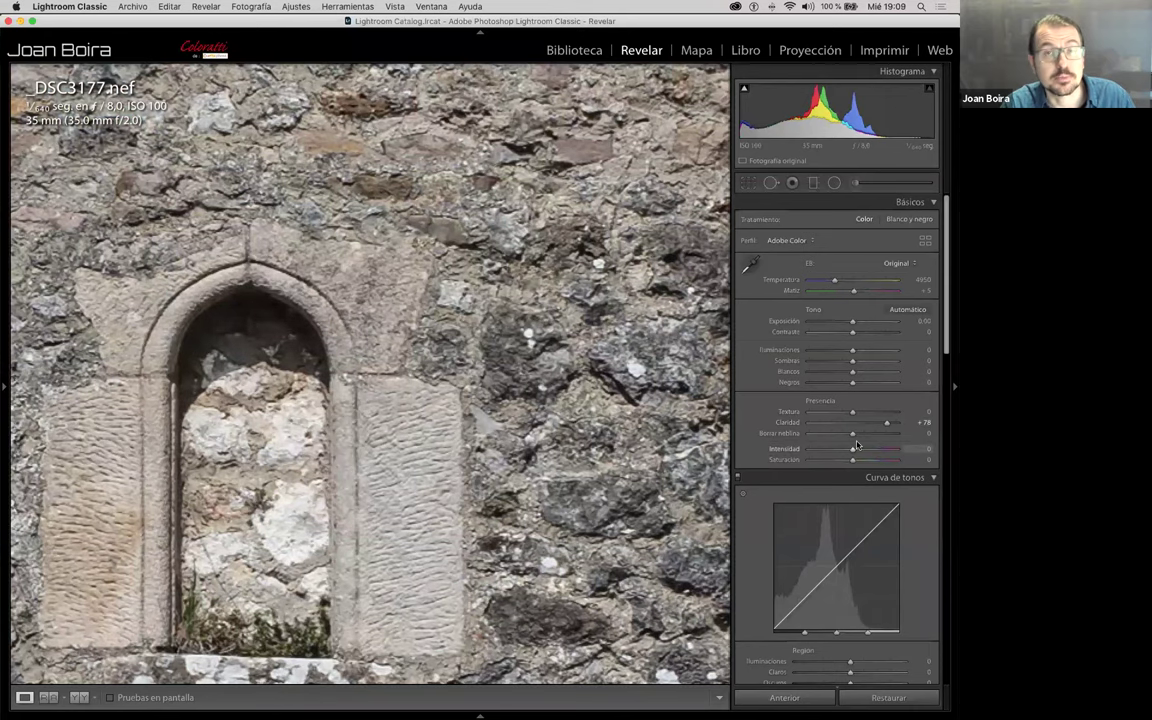
{"action": "left_click", "coordinate": [624, 444]}
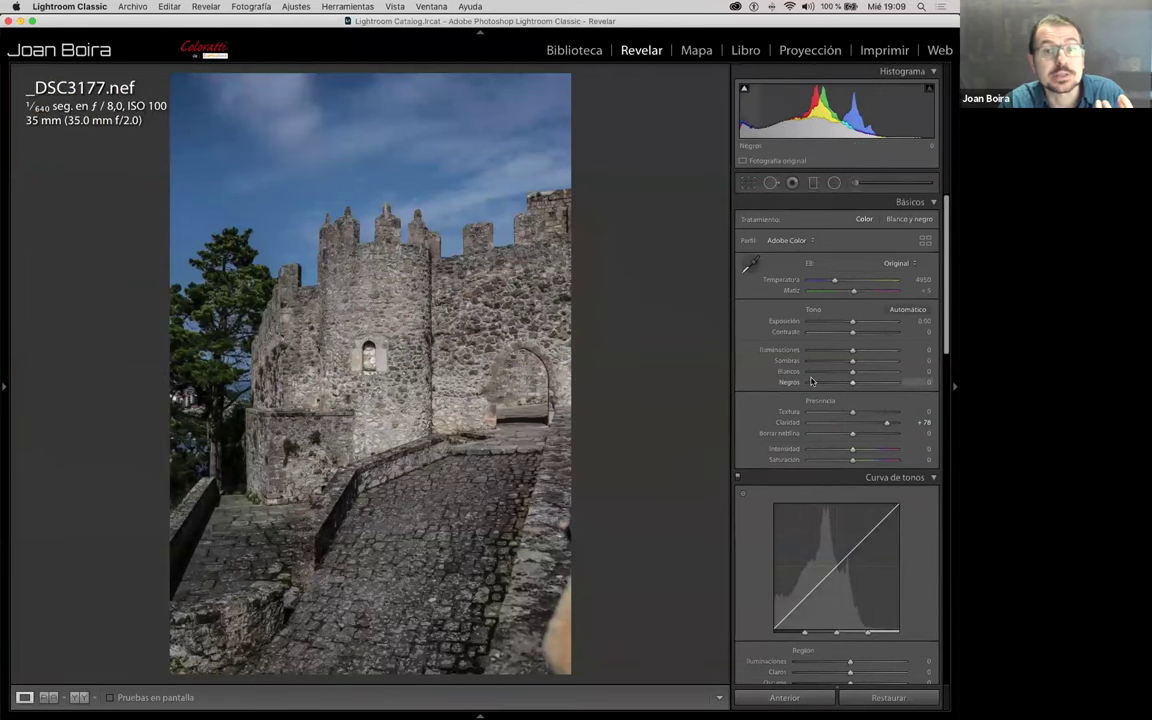
{"action": "left_click_drag", "start_coordinate": [887, 423], "coordinate": [884, 424]}
{"action": "double_click", "coordinate": [887, 423]}
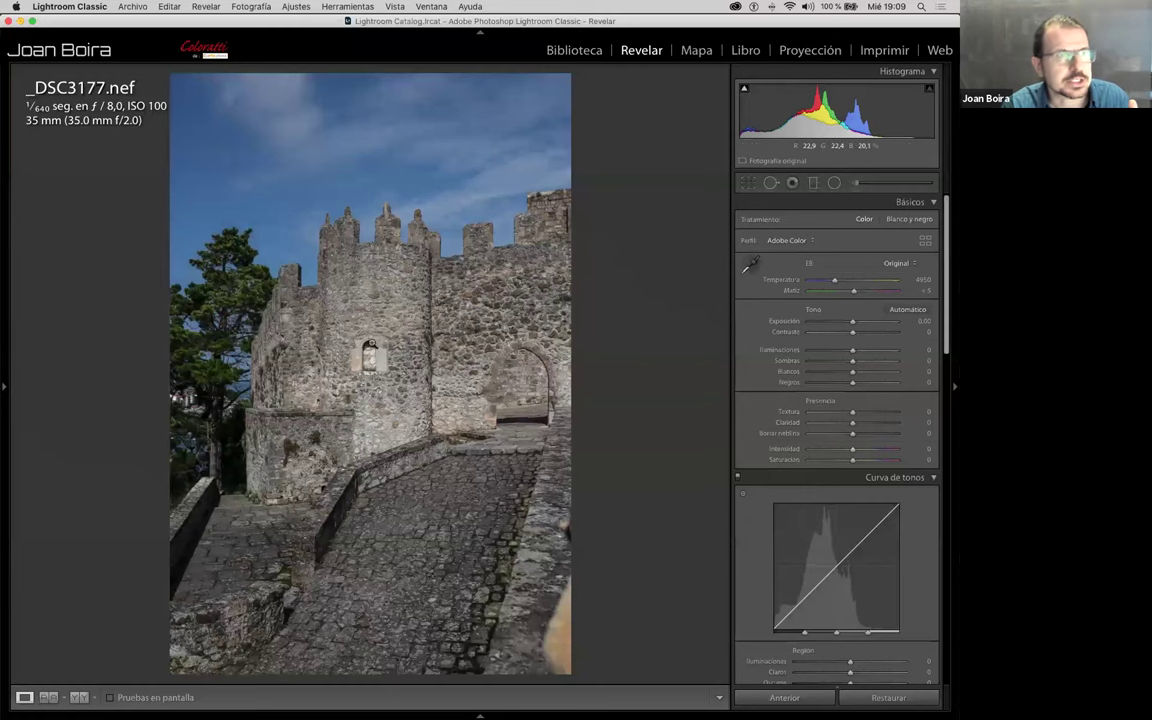
{"action": "left_click", "coordinate": [378, 346]}
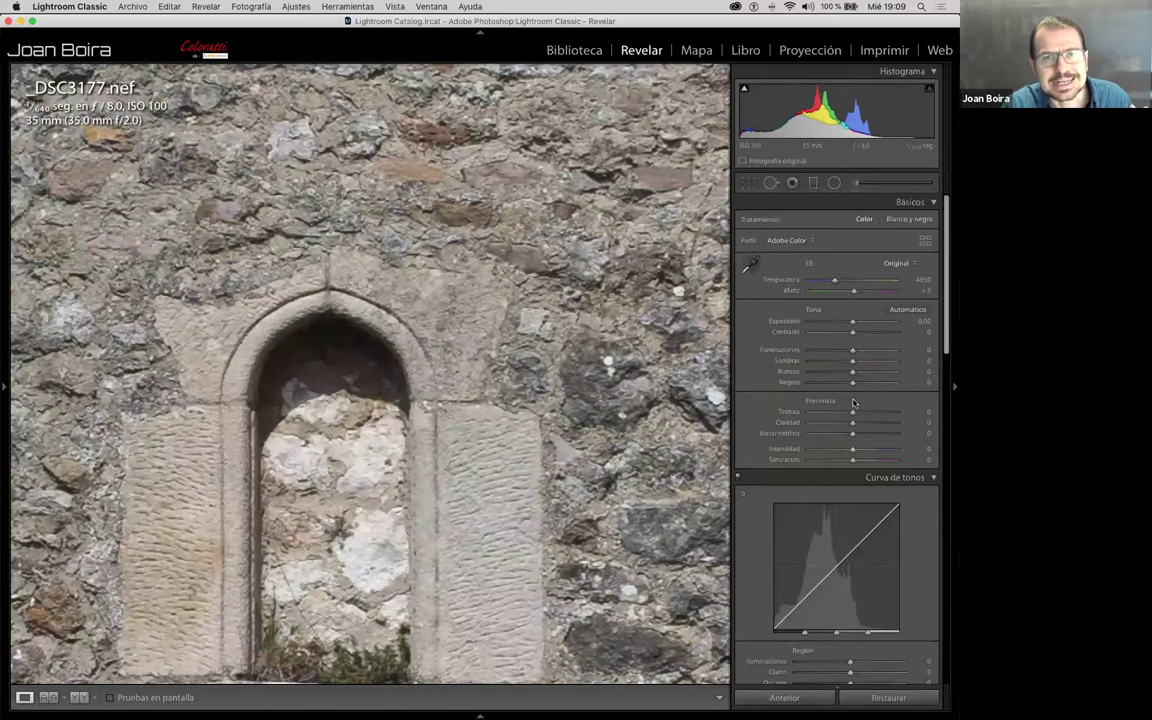
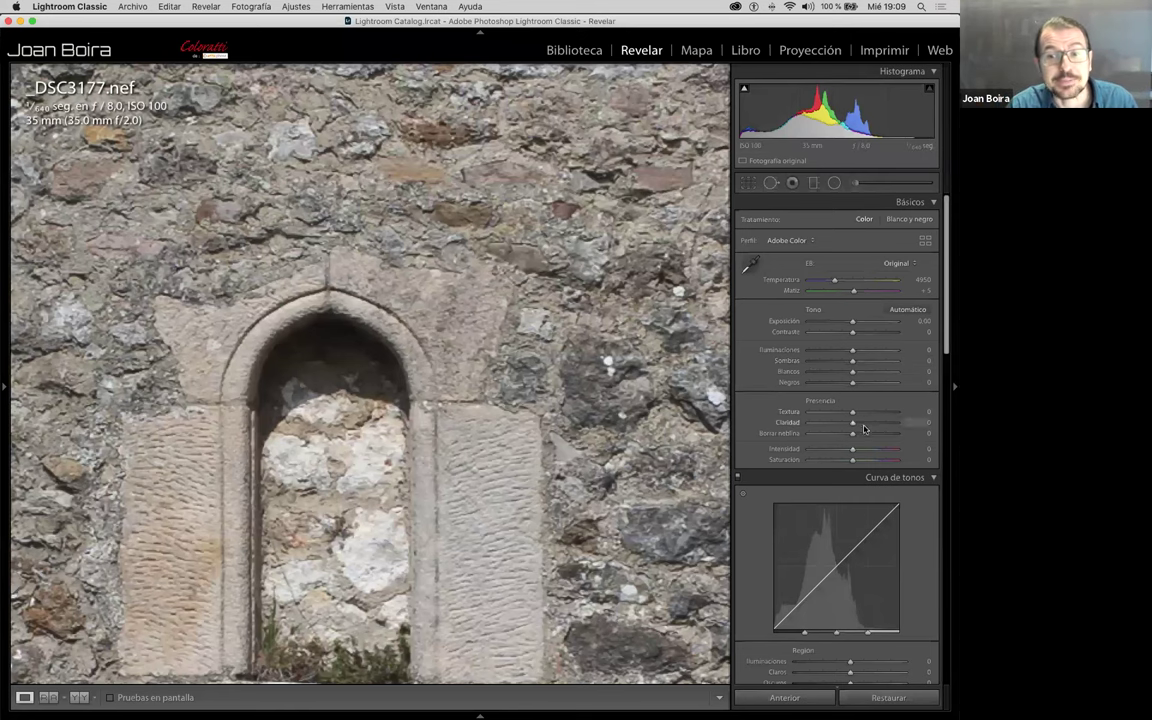
Step: Demonstrate Clarity at maximum, reset it to 0, and set Texture to about +71
{"action": "left_click_drag", "start_coordinate": [855, 425], "coordinate": [900, 424]}
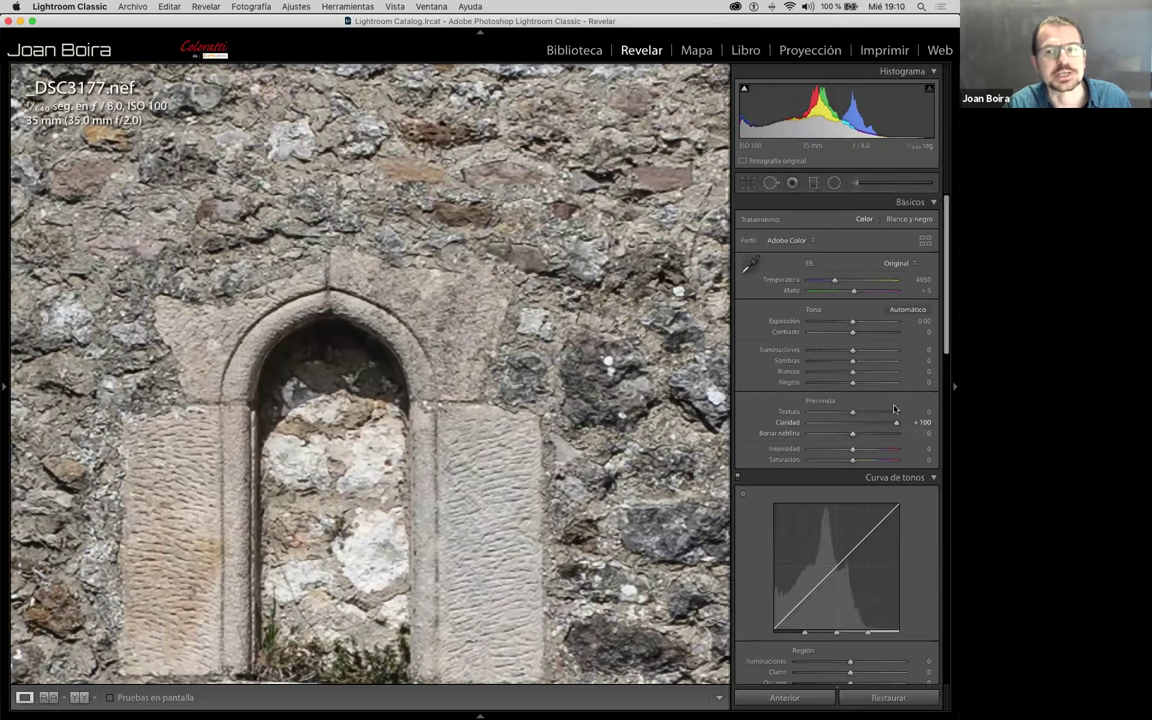
{"action": "left_click_drag", "start_coordinate": [896, 423], "coordinate": [856, 426]}
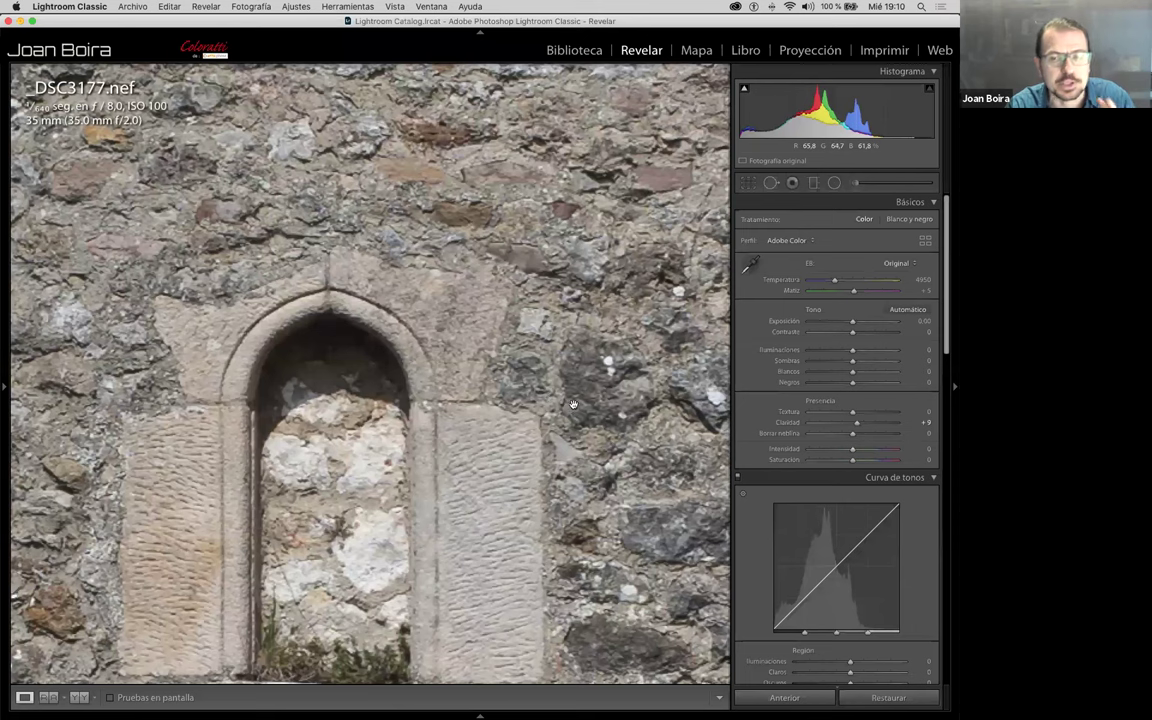
{"action": "double_click", "coordinate": [858, 428]}
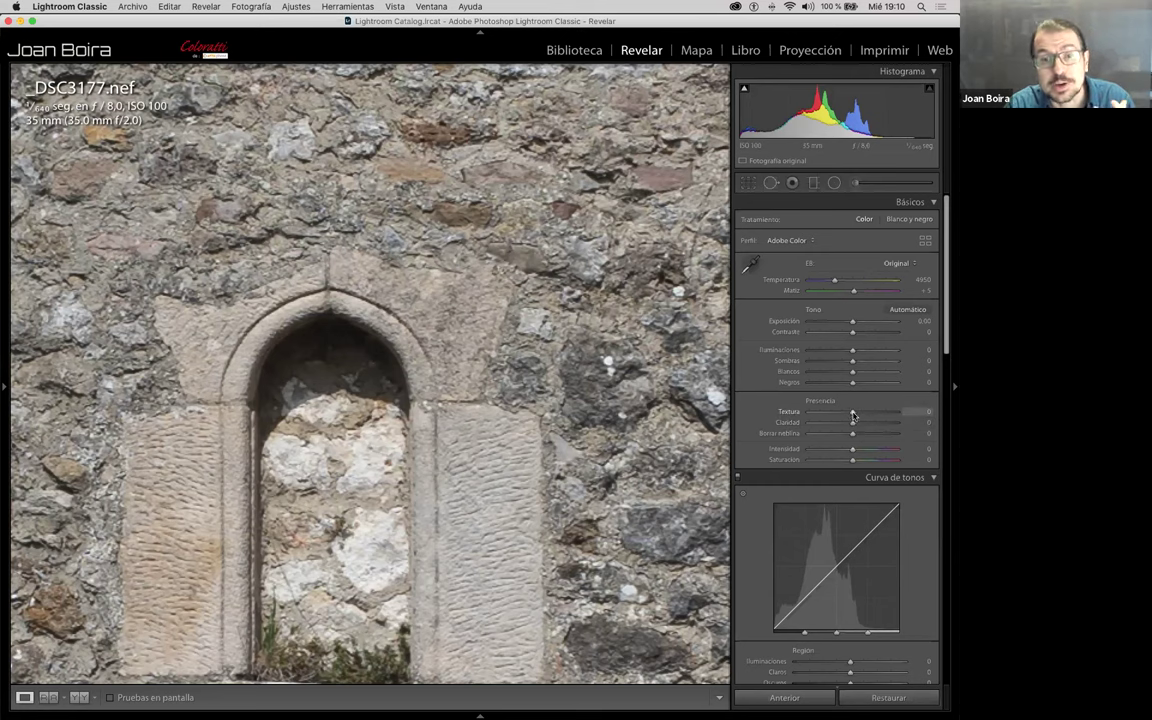
{"action": "left_click_drag", "start_coordinate": [854, 414], "coordinate": [896, 424]}
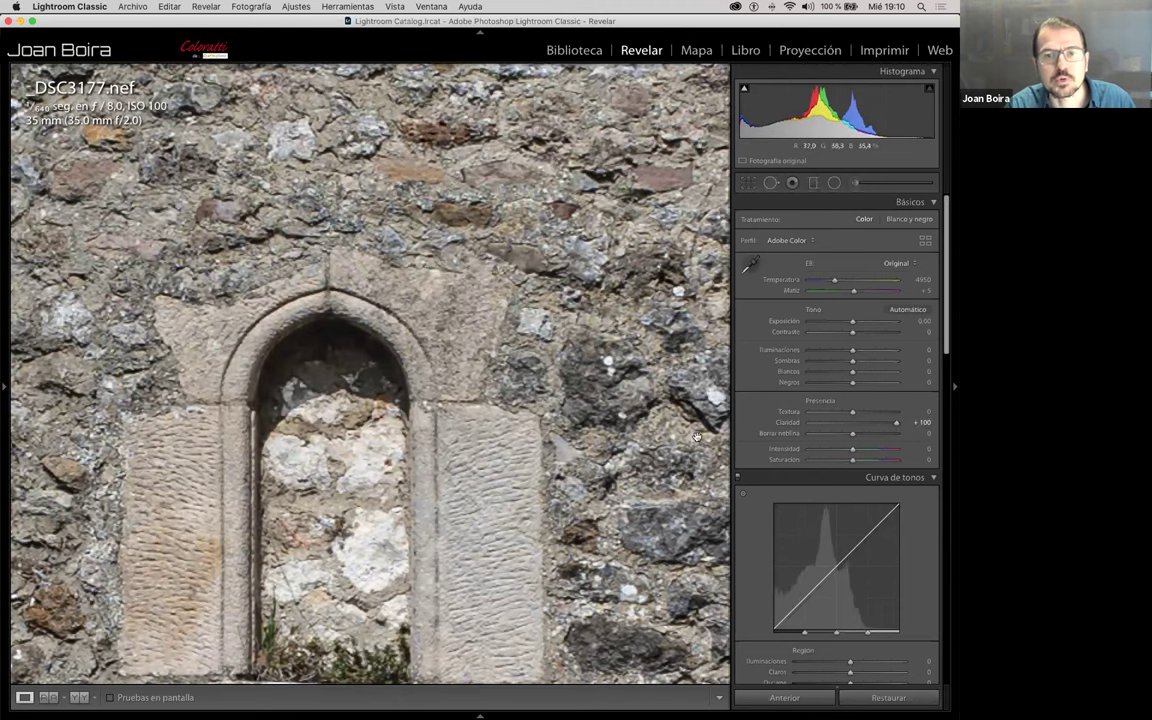
{"action": "double_click", "coordinate": [896, 423]}
{"action": "left_click_drag", "start_coordinate": [877, 416], "coordinate": [884, 420]}
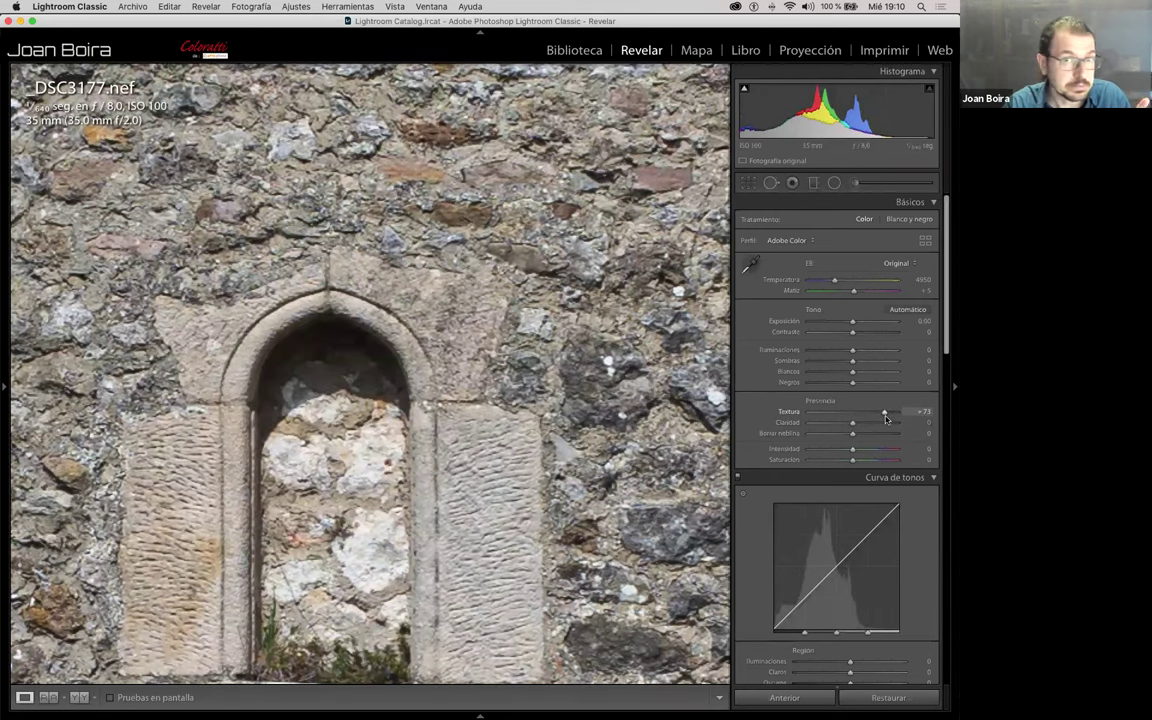
{"action": "left_click_drag", "start_coordinate": [885, 418], "coordinate": [852, 437]}
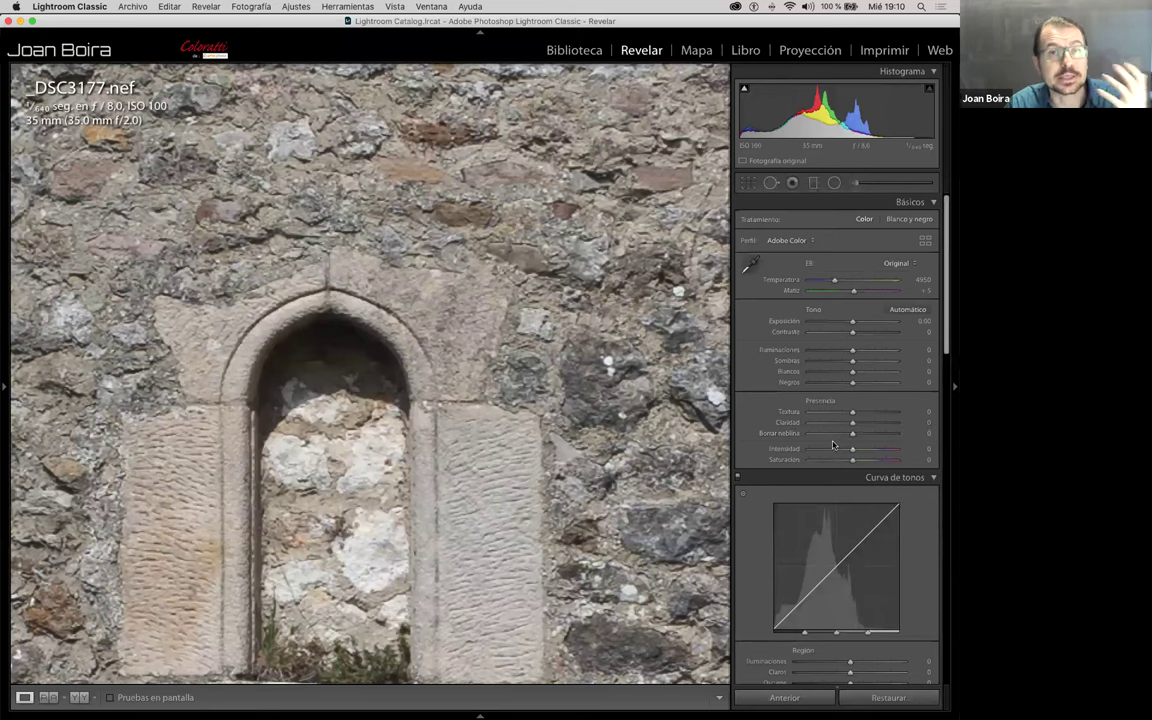
Step: In Photoshop's Camera Raw, check the Detalle sharpening settings and open _DSC2775.nef
{"action": "key", "text": "super+Tab"}
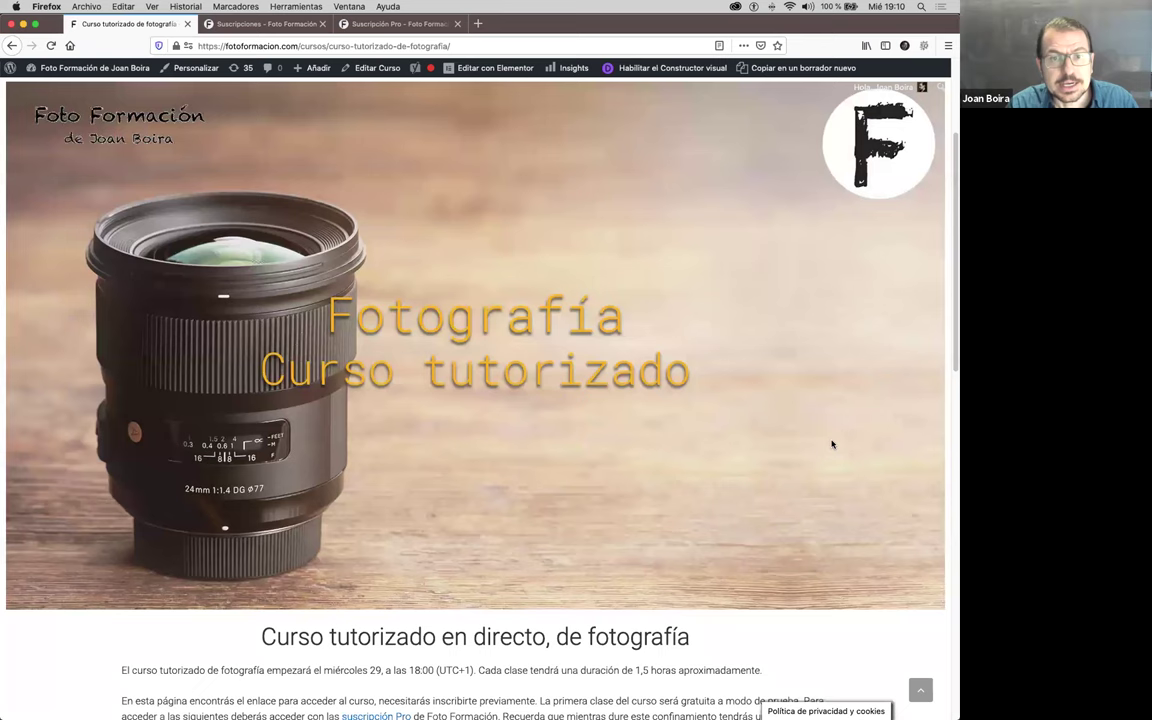
{"action": "key", "text": "super+Tab"}
{"action": "key", "text": "super+Tab"}
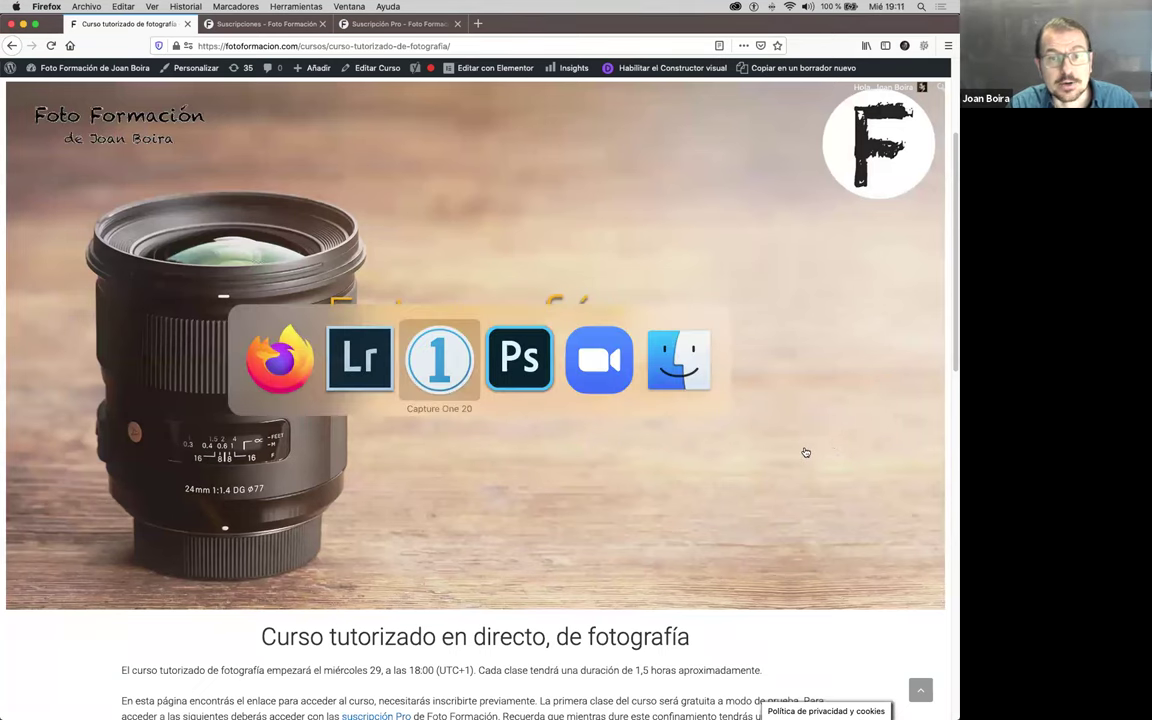
{"action": "key", "text": "super+Tab"}
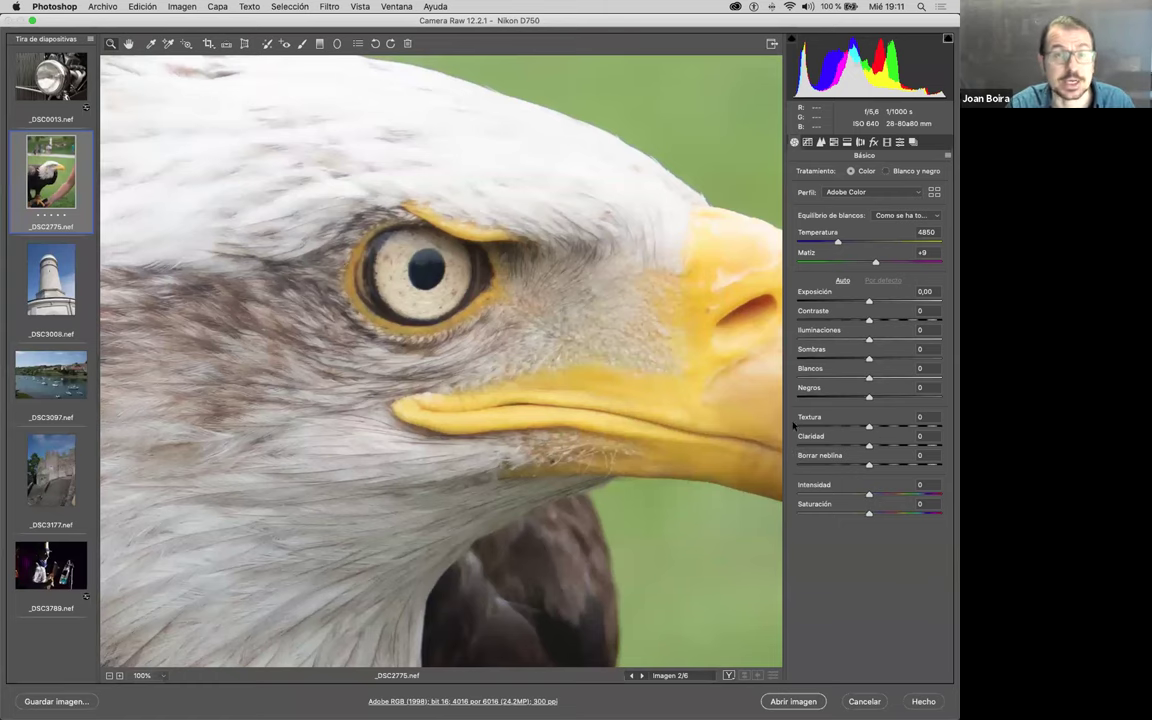
{"action": "left_click", "coordinate": [821, 142]}
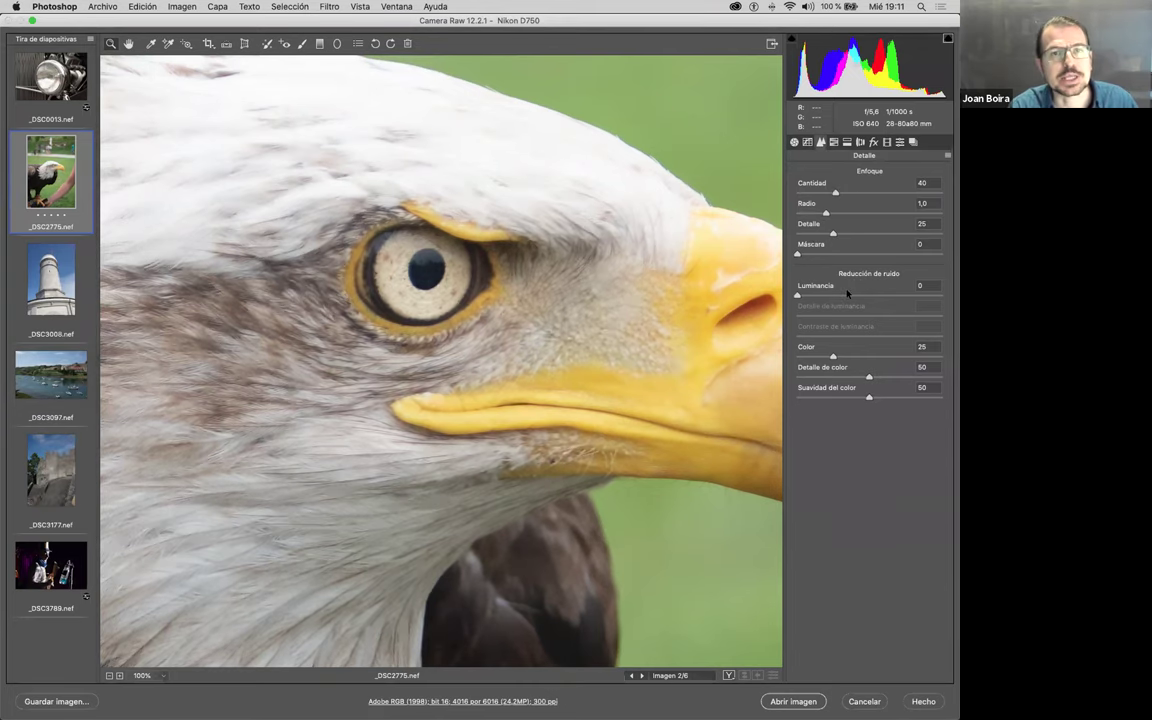
{"action": "left_click", "coordinate": [796, 701]}
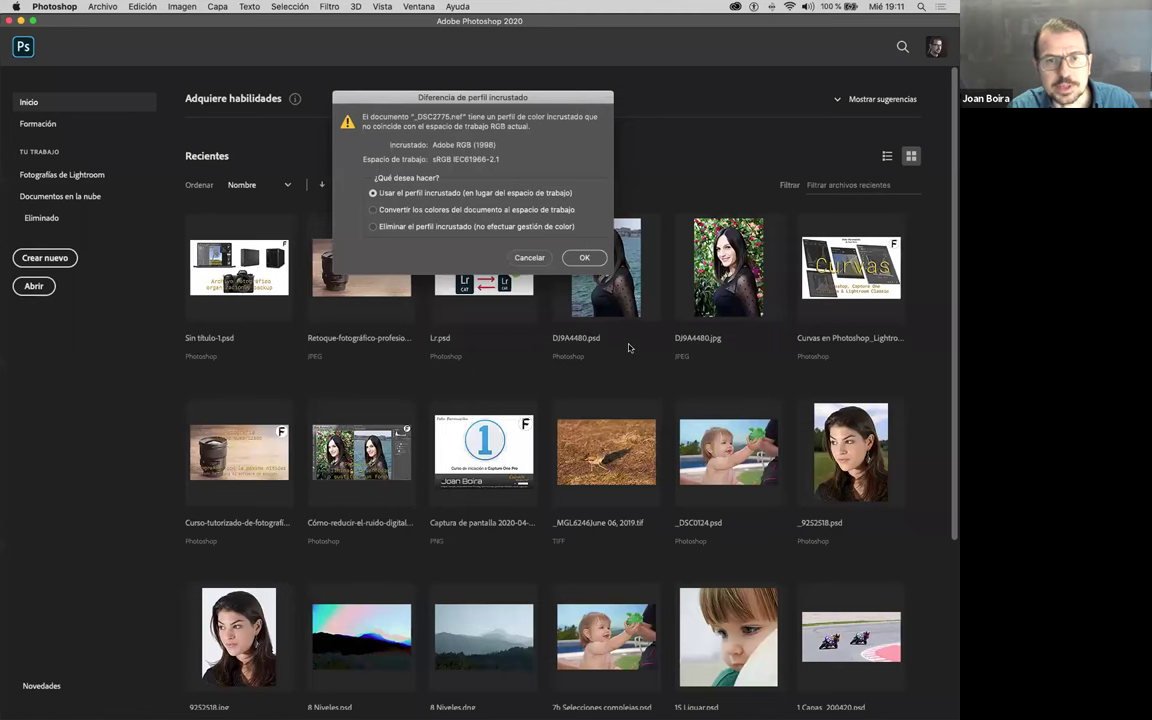
Step: Keep the embedded Adobe RGB profile, then duplicate Fondo into Capa 1 and hide Fondo
{"action": "key", "text": "Return"}
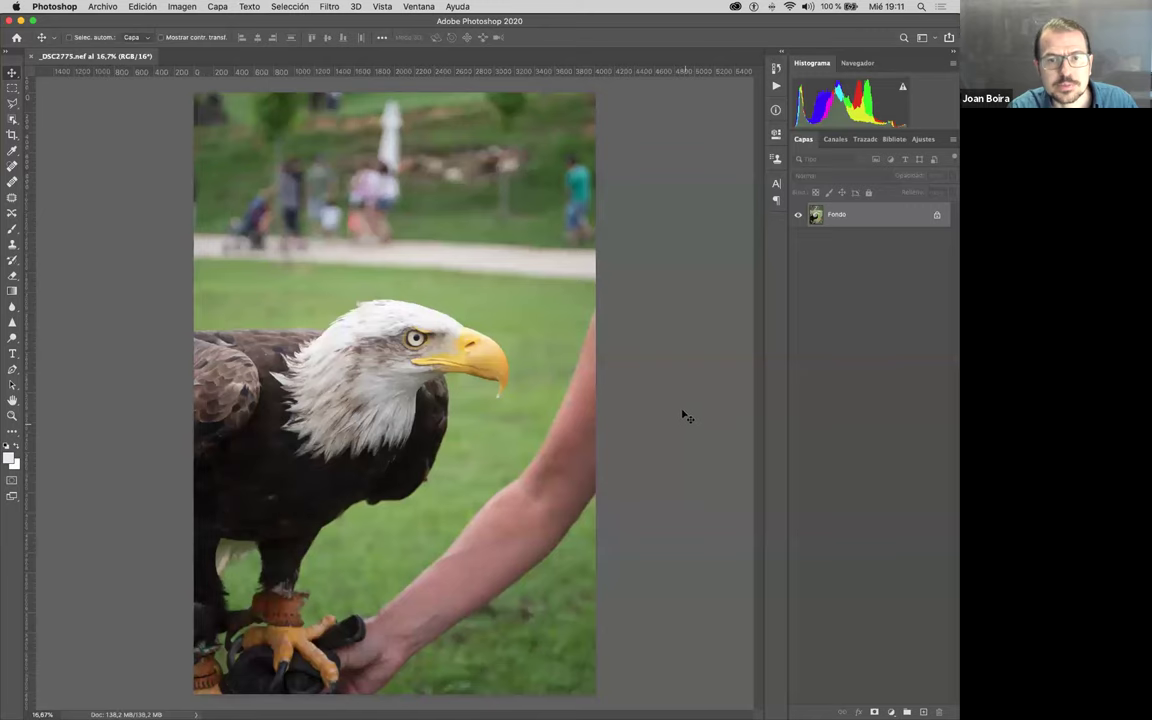
{"action": "scroll", "coordinate": [421, 341], "scroll_direction": "up", "scroll_amount": 4}
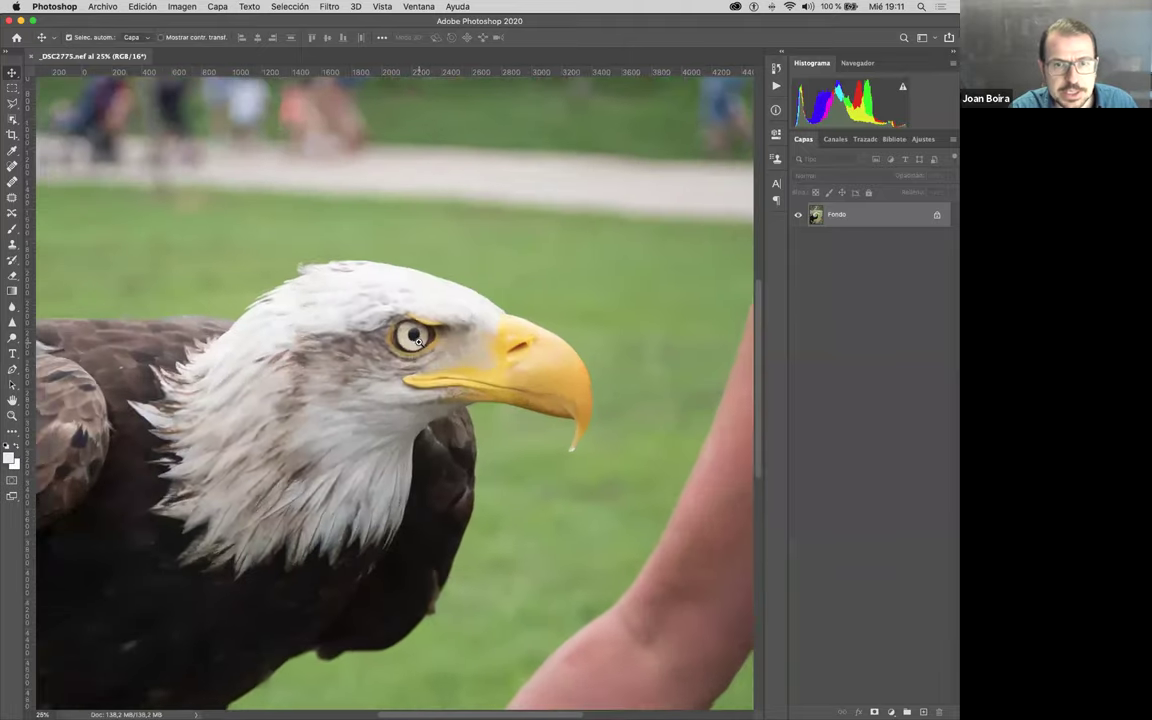
{"action": "scroll", "coordinate": [454, 367], "scroll_direction": "up", "scroll_amount": 3}
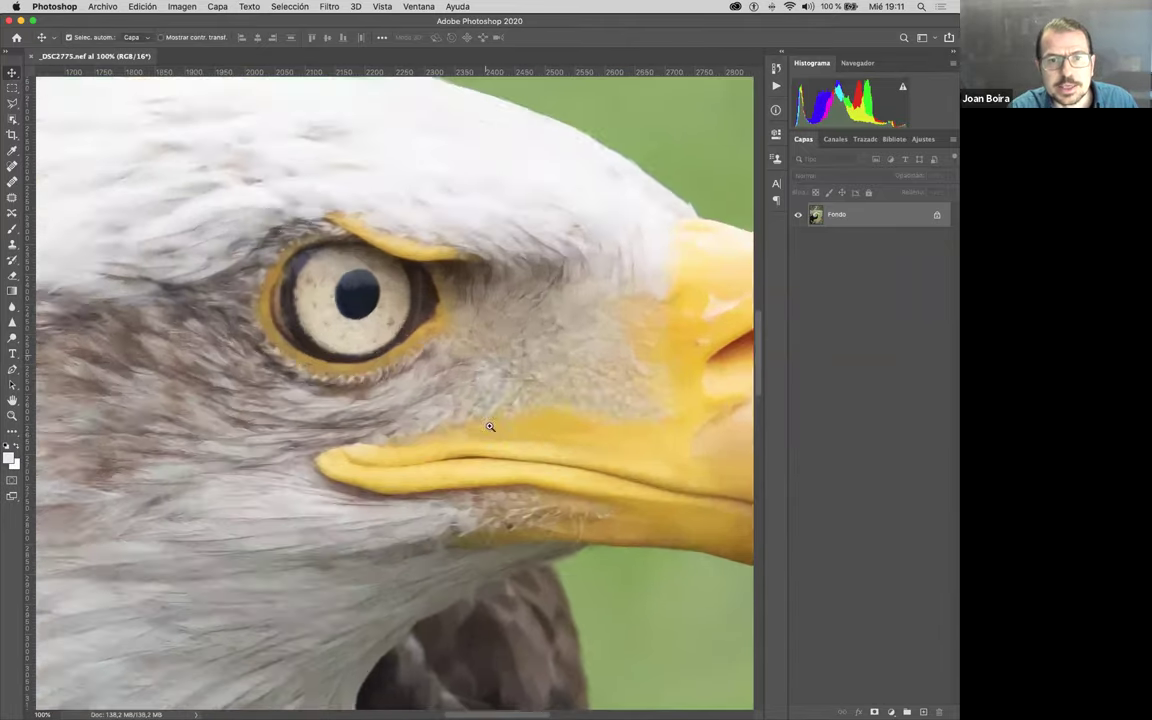
{"action": "scroll", "coordinate": [490, 484], "scroll_direction": "down", "scroll_amount": 2}
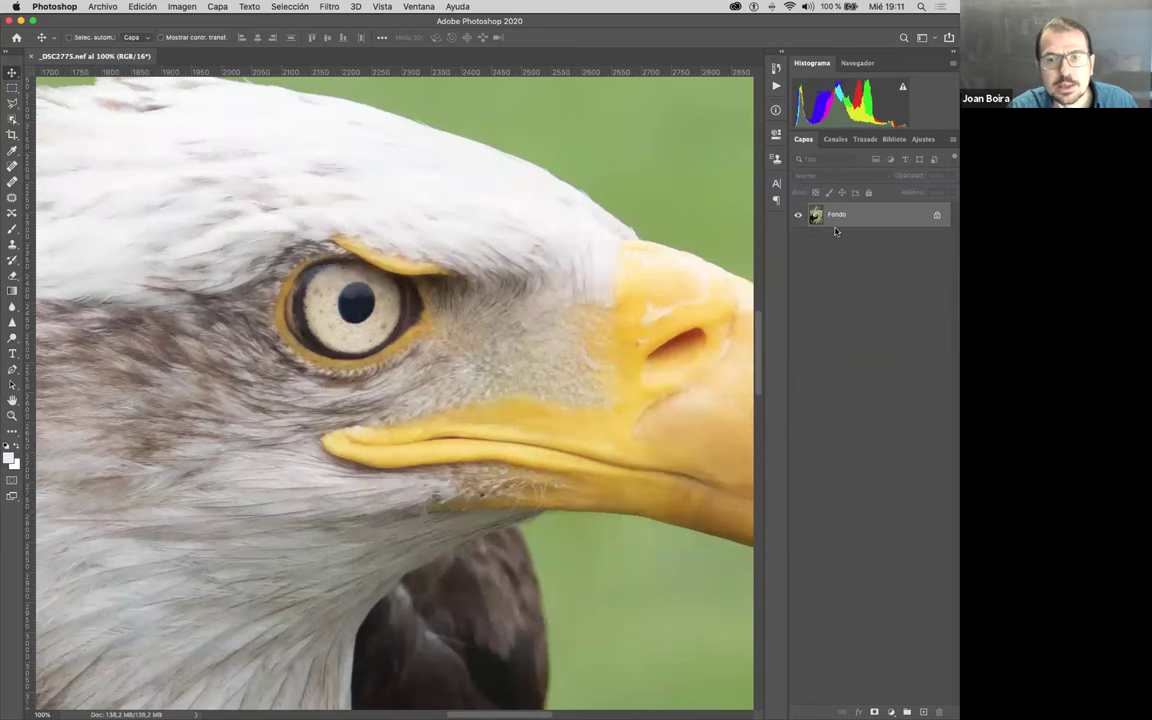
{"action": "key", "text": "super+j"}
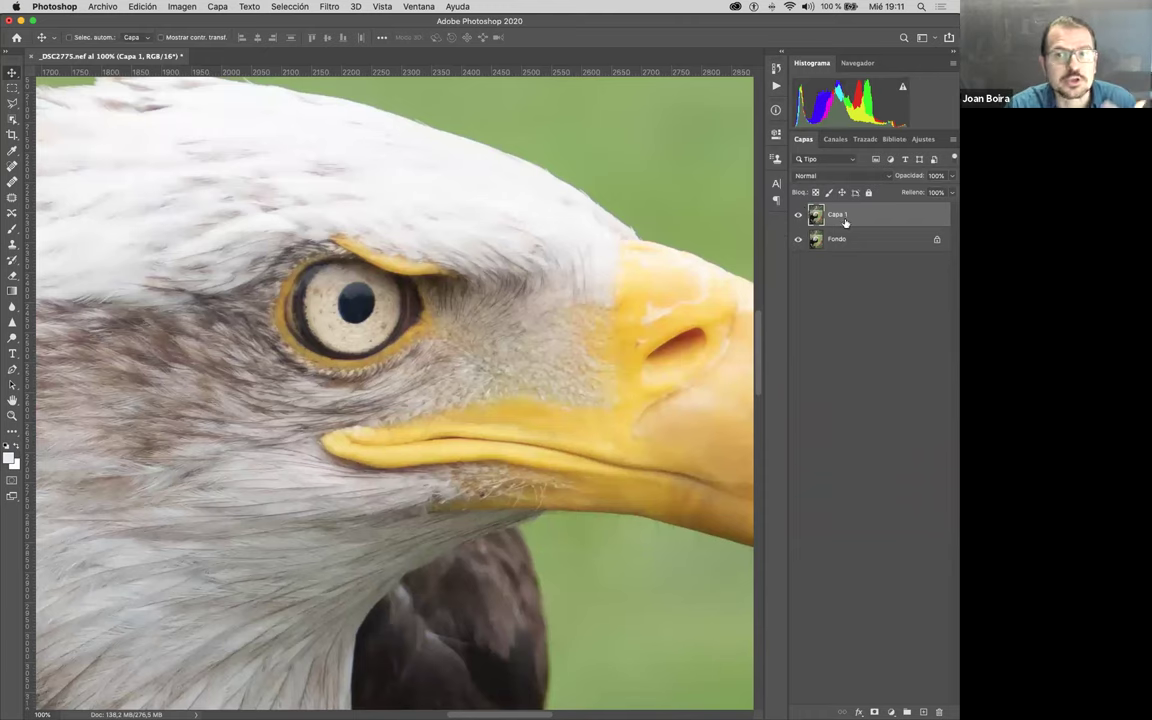
{"action": "left_click", "coordinate": [799, 240]}
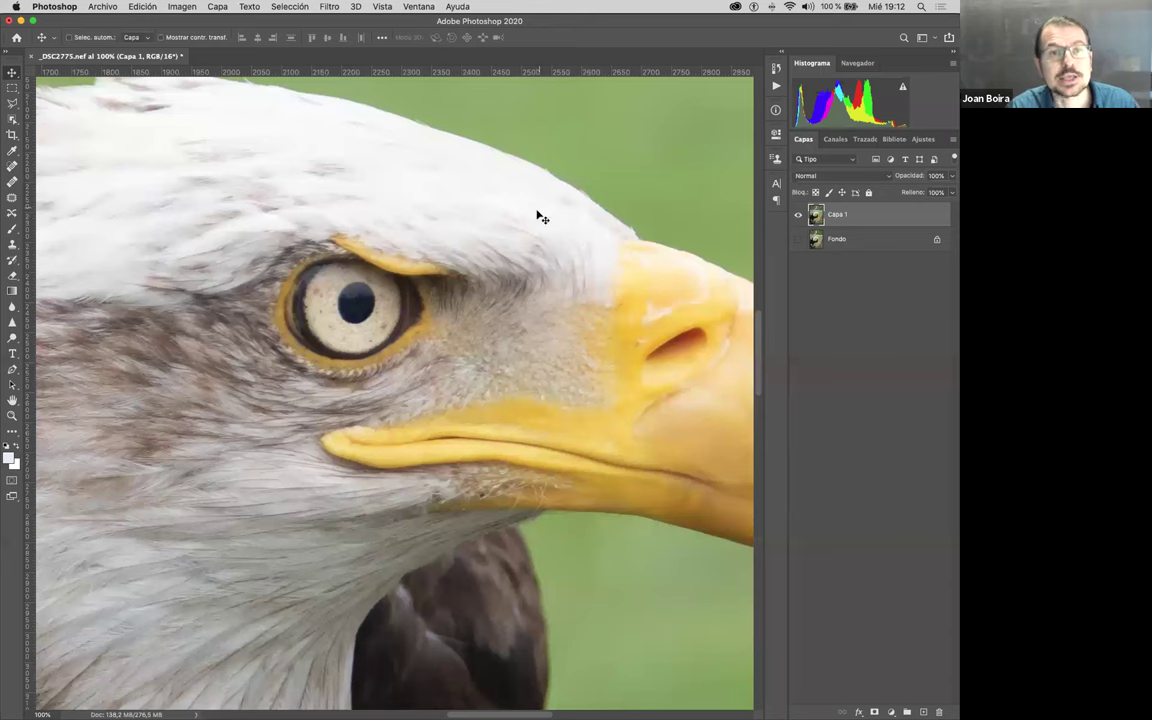
Step: Preview Máscara de enfoque on Capa 1, comparing preview off and on, at Cantidad 421%
{"action": "left_click", "coordinate": [330, 7]}
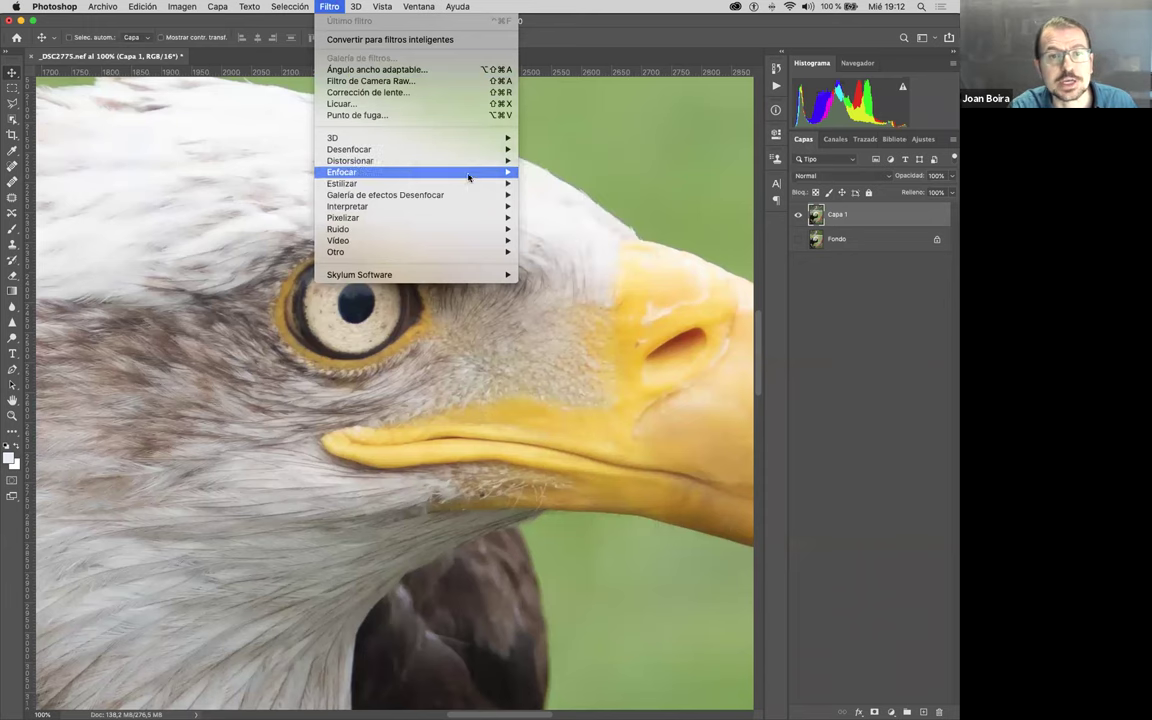
{"action": "mouse_move", "coordinate": [468, 177]}
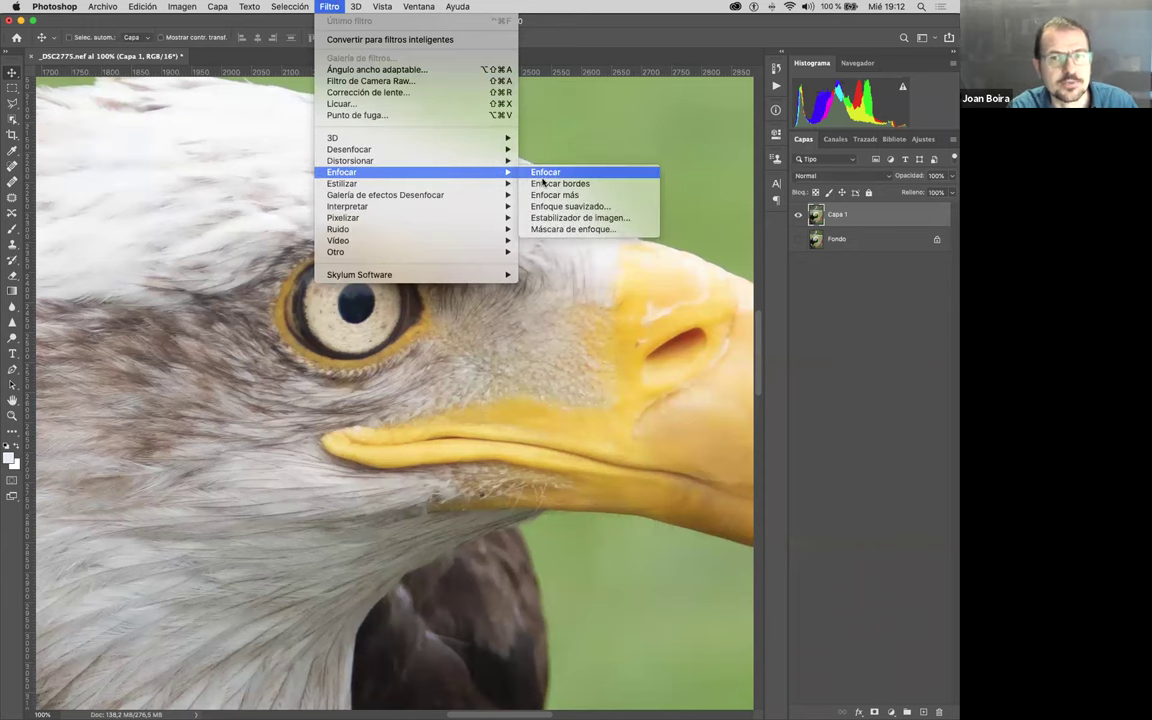
{"action": "left_click", "coordinate": [610, 232]}
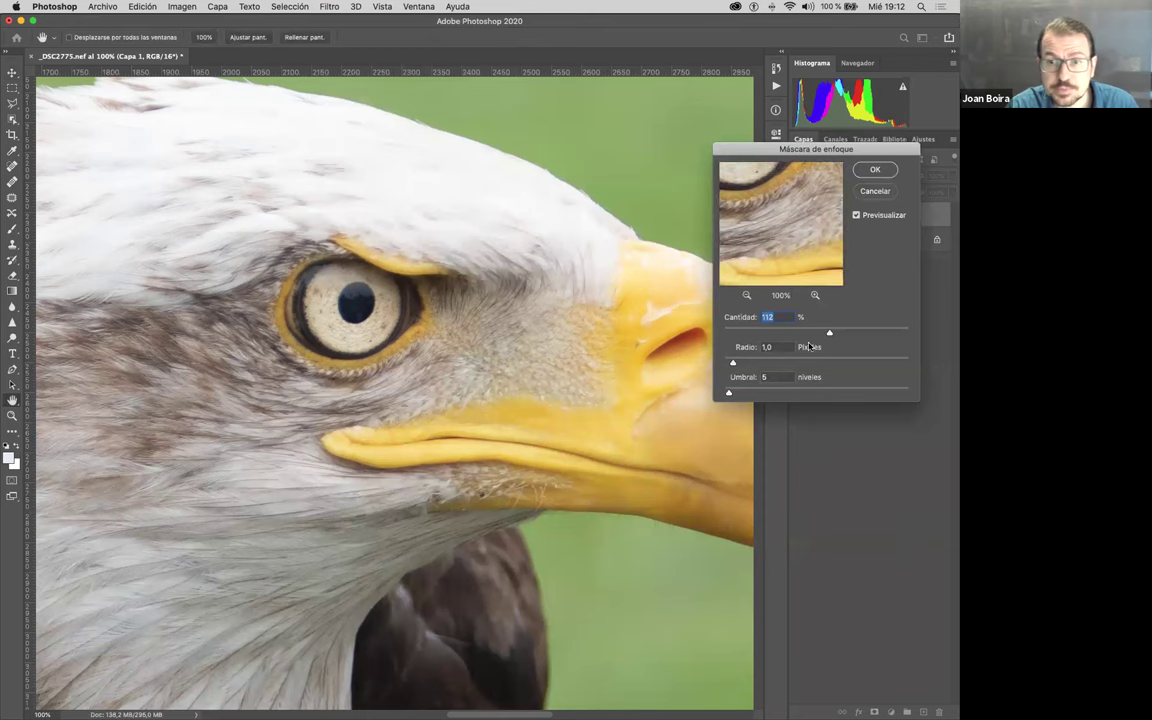
{"action": "left_click", "coordinate": [856, 216]}
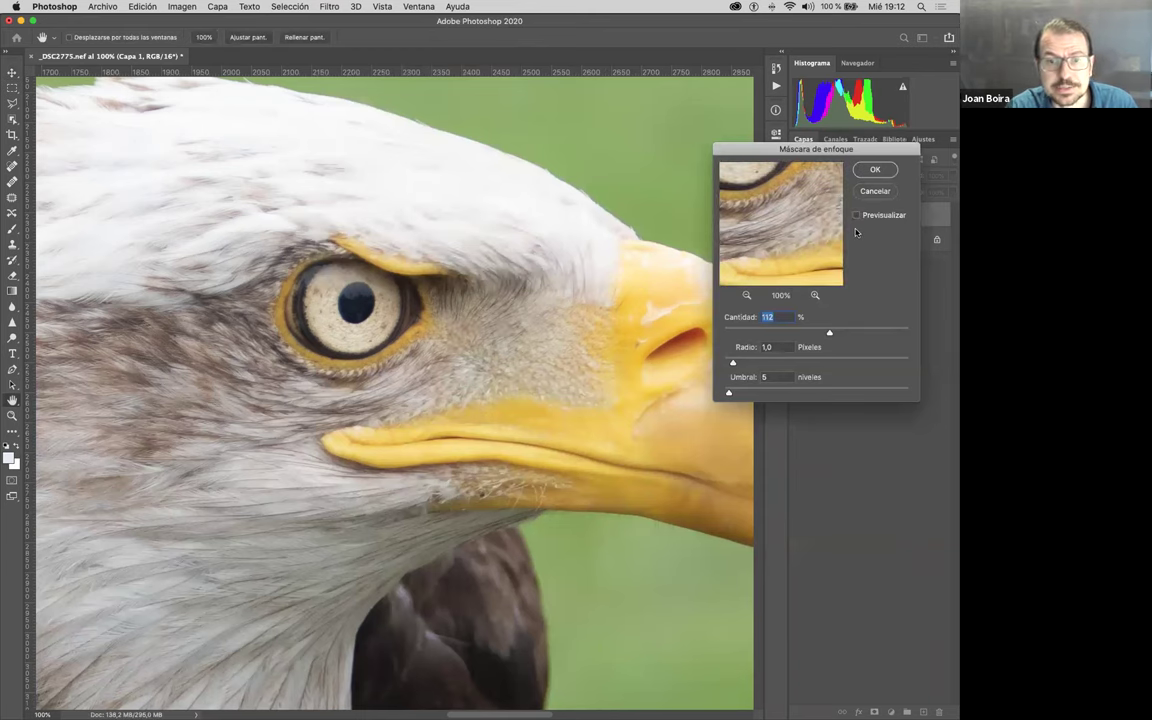
{"action": "left_click", "coordinate": [857, 216]}
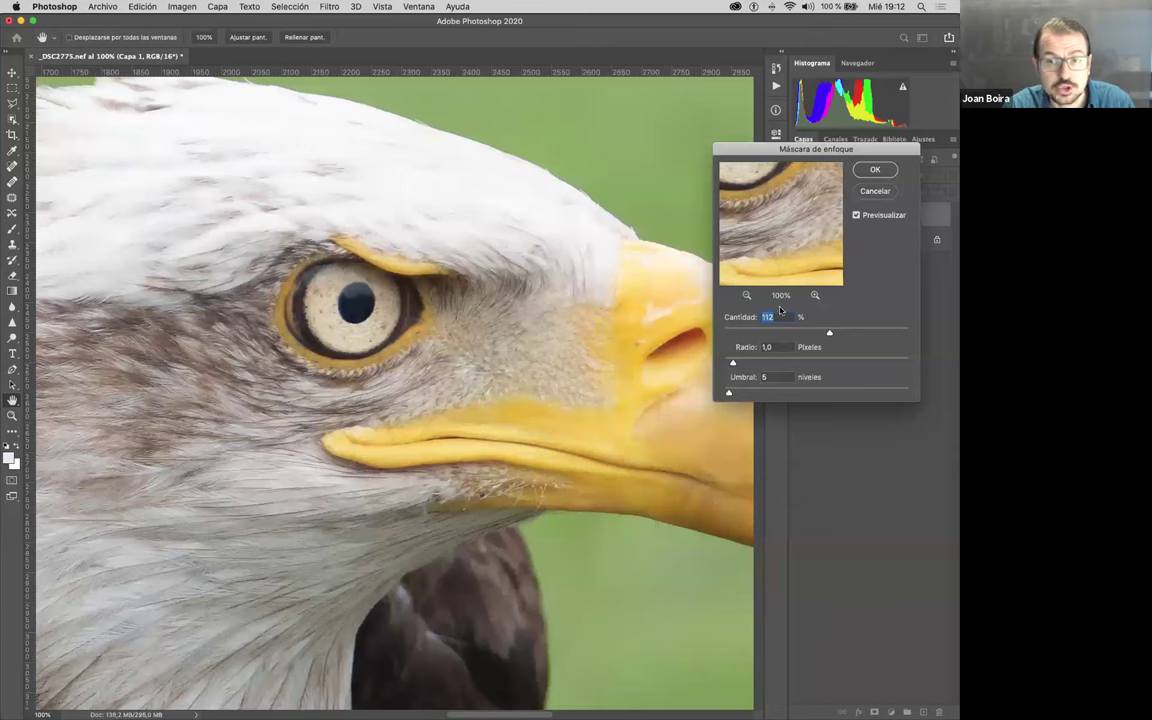
{"action": "left_click_drag", "start_coordinate": [829, 333], "coordinate": [903, 333]}
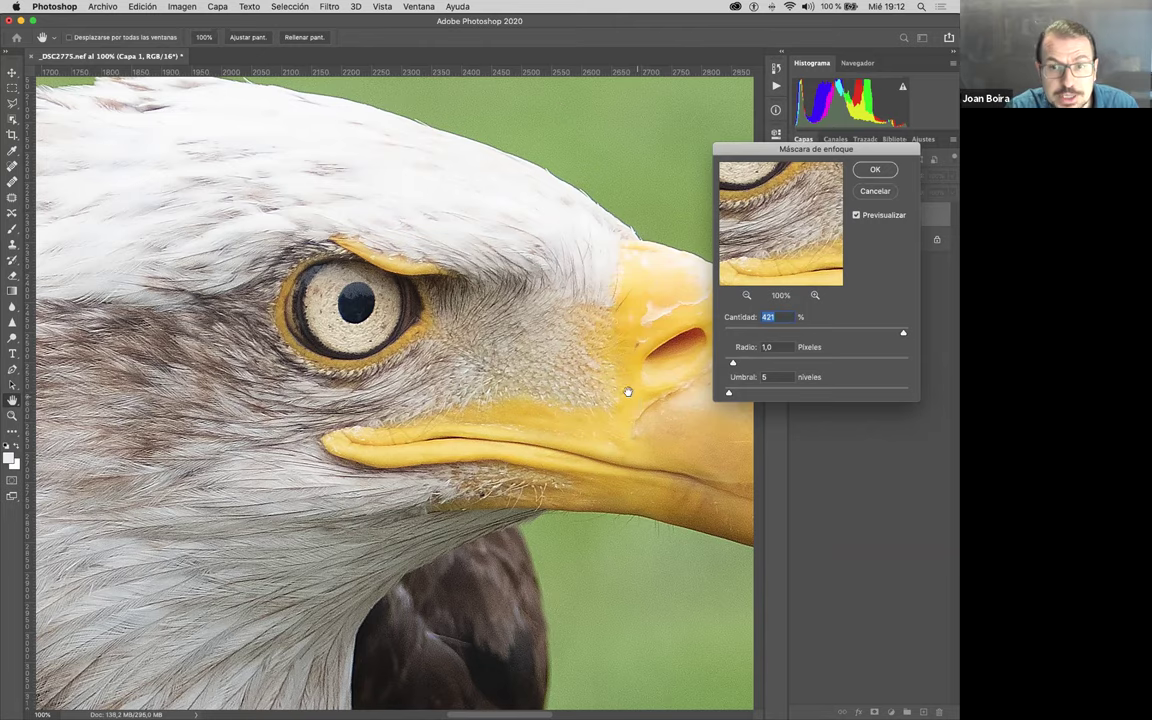
Step: At 200% on the beak, try Radio 66,6 then 5,1 px, and lower Cantidad to 76%
{"action": "scroll", "coordinate": [470, 348], "scroll_direction": "right", "scroll_amount": 10}
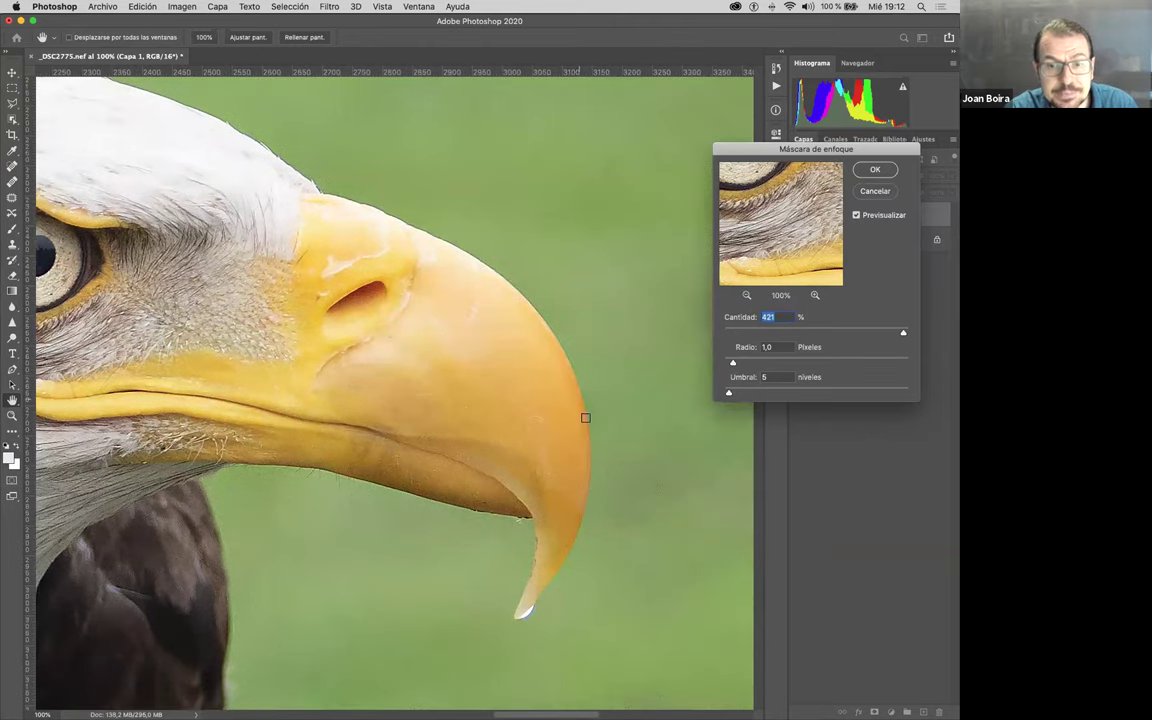
{"action": "scroll", "coordinate": [457, 485], "scroll_direction": "up", "scroll_amount": 1}
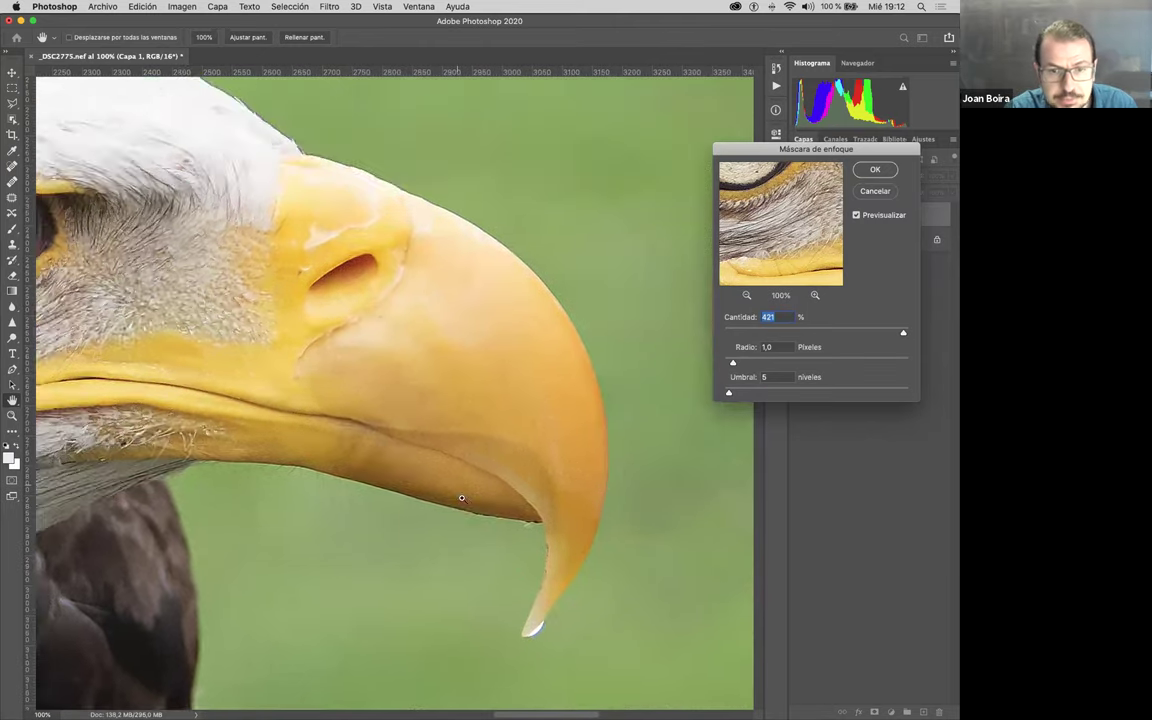
{"action": "left_click_drag", "start_coordinate": [733, 365], "coordinate": [742, 366]}
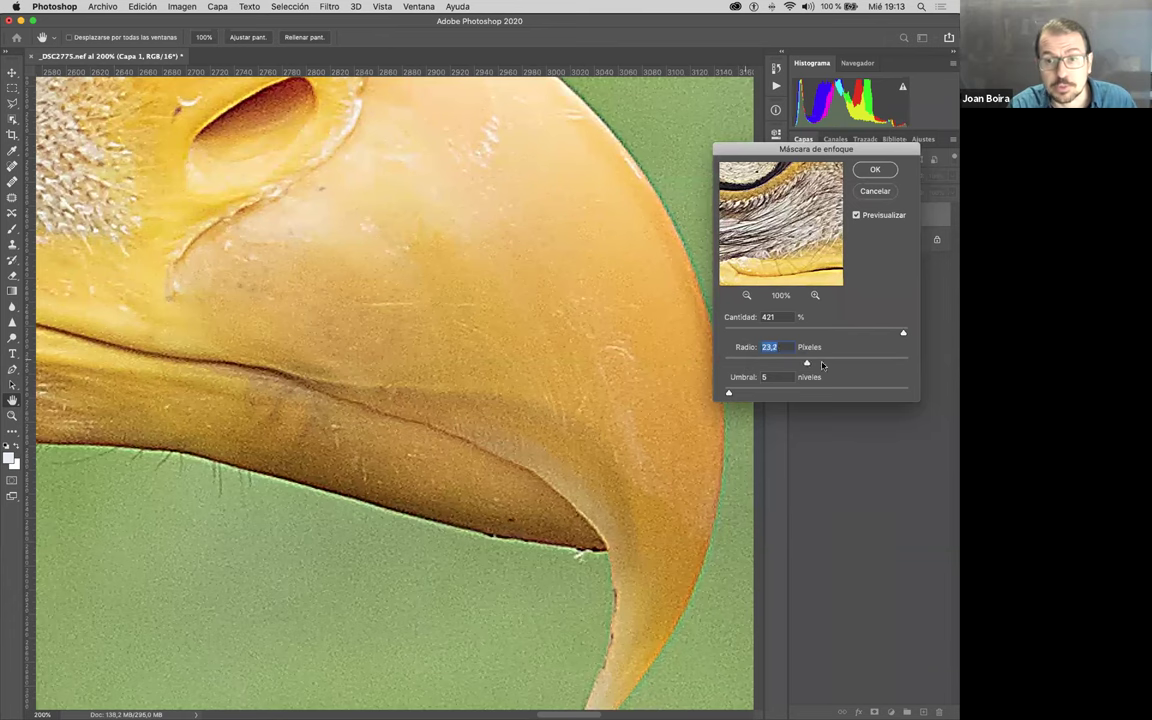
{"action": "left_click_drag", "start_coordinate": [745, 362], "coordinate": [830, 362]}
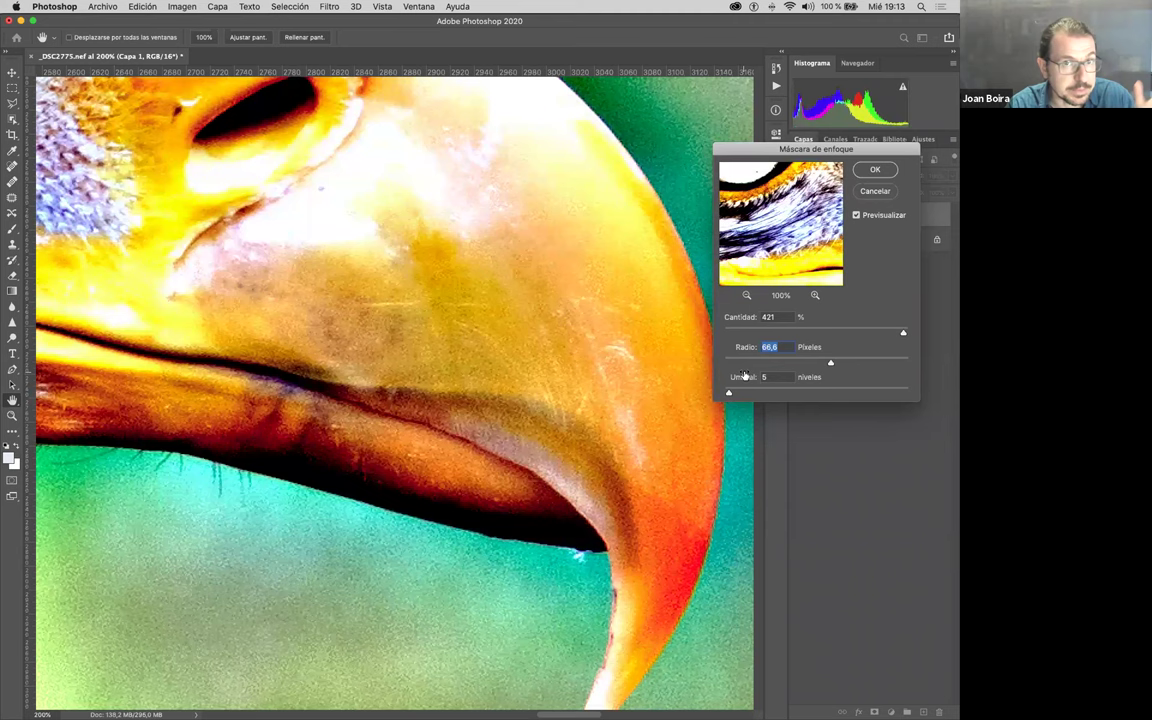
{"action": "left_click_drag", "start_coordinate": [768, 366], "coordinate": [758, 363]}
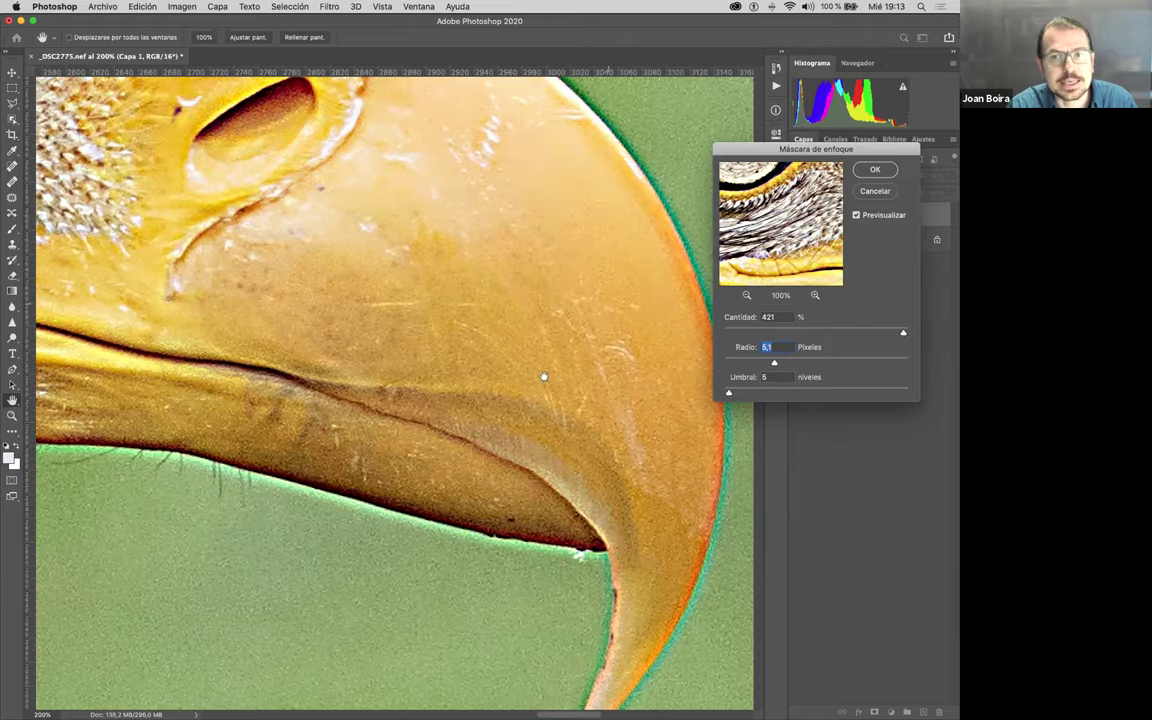
{"action": "scroll", "coordinate": [500, 325], "scroll_direction": "up", "scroll_amount": 5}
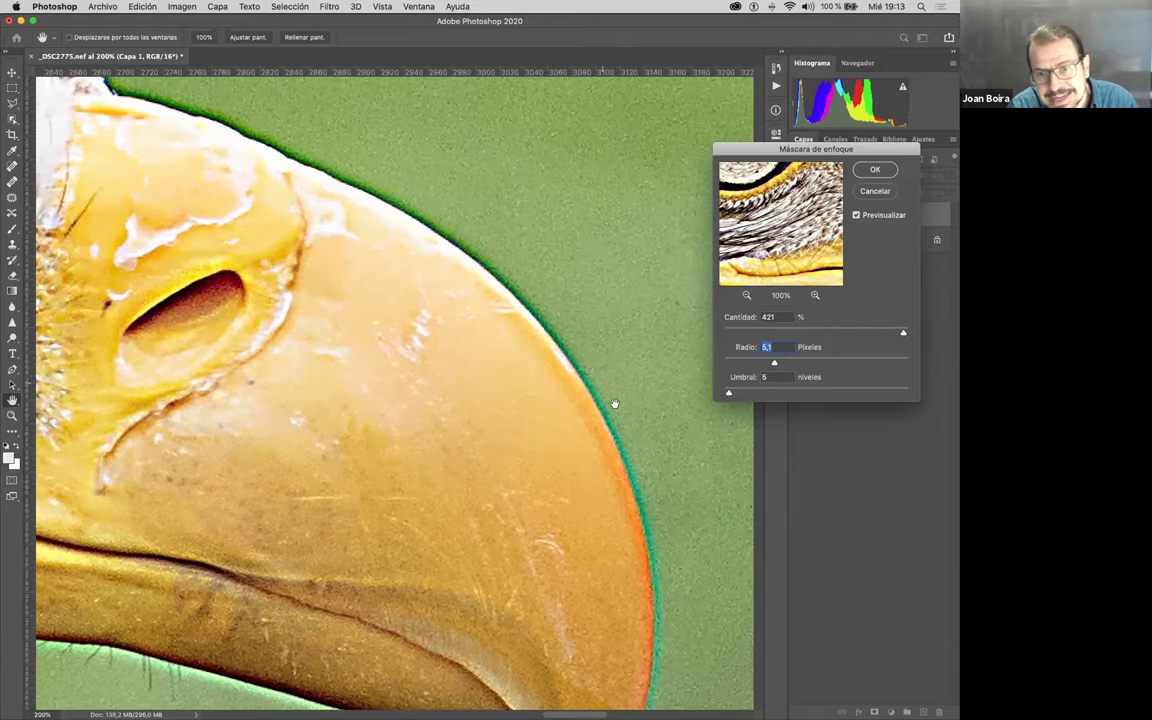
{"action": "left_click_drag", "start_coordinate": [586, 380], "coordinate": [658, 155]}
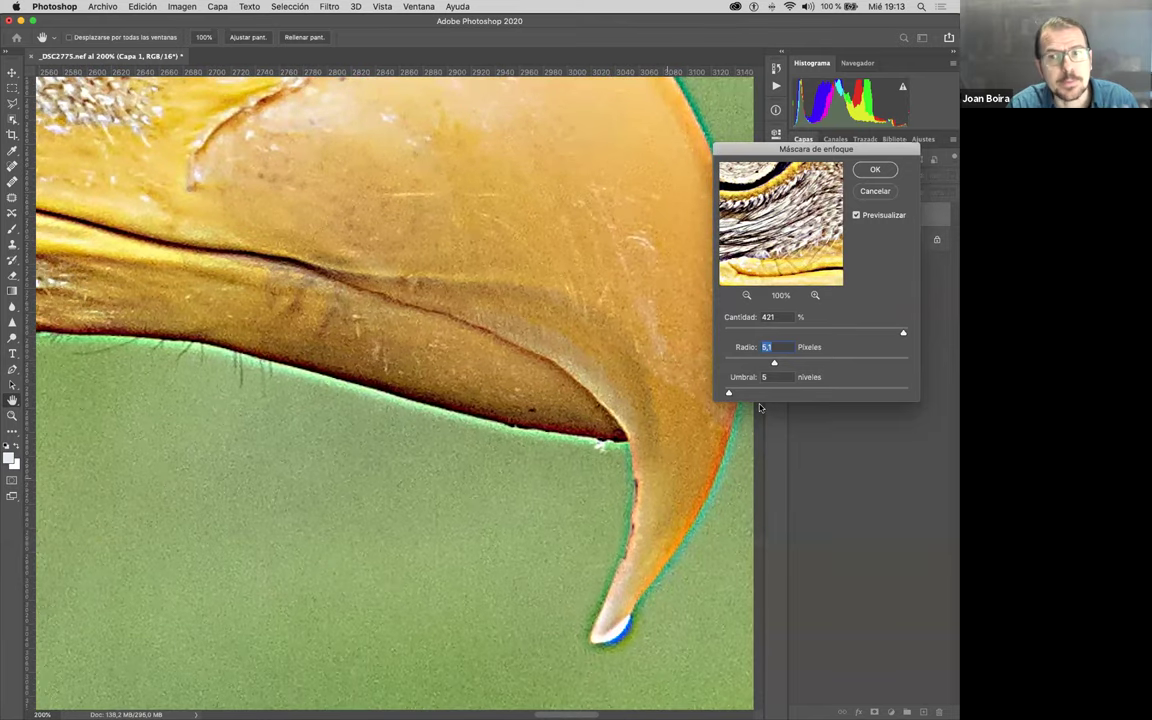
{"action": "left_click_drag", "start_coordinate": [888, 334], "coordinate": [783, 334]}
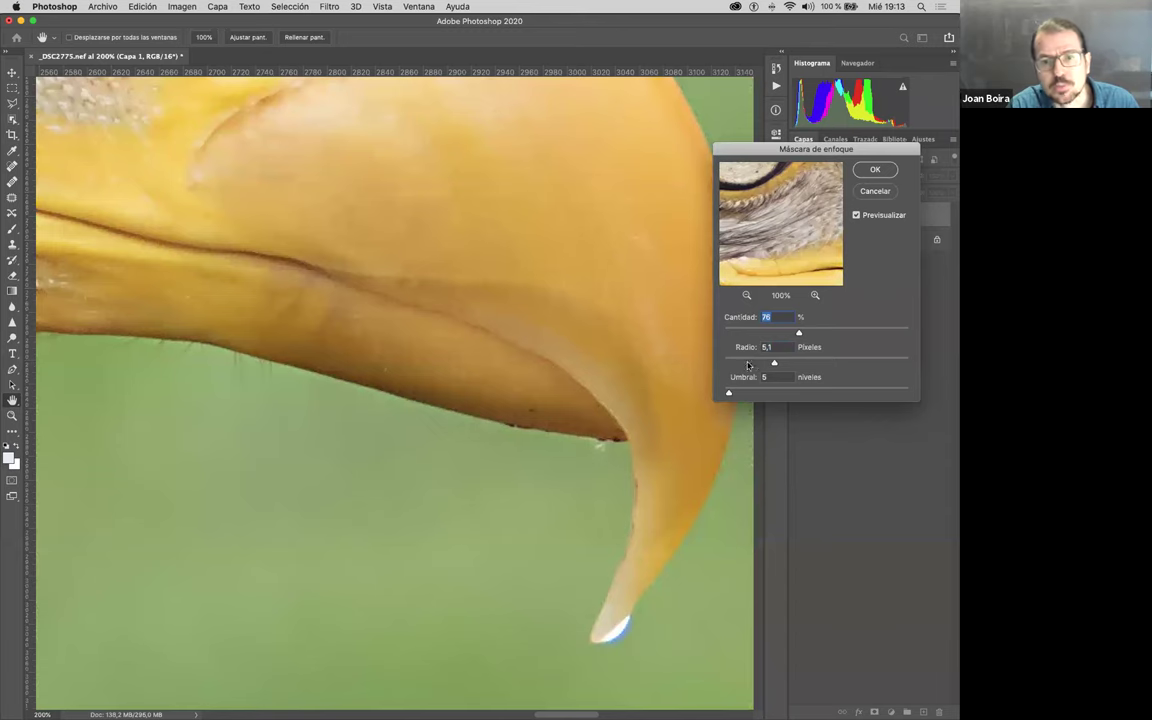
Step: Around the eagle's eye, try Cantidad 92%, Radio 4,8 px and Umbral 27
{"action": "left_click", "coordinate": [743, 363]}
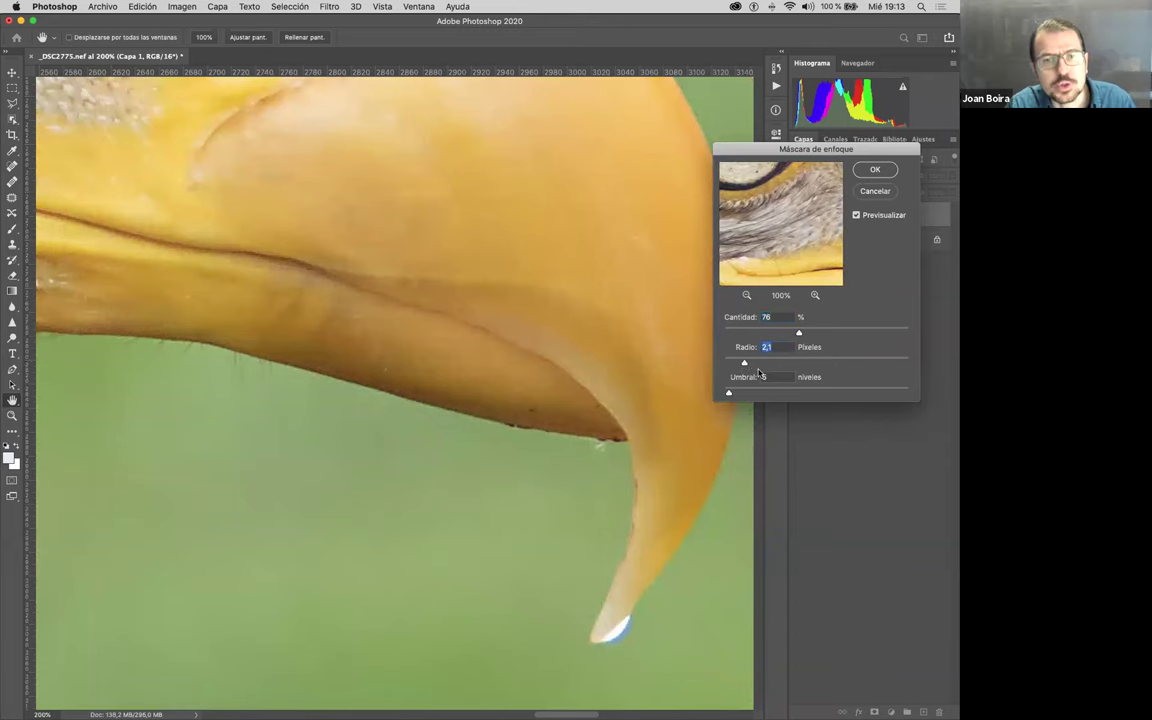
{"action": "left_click_drag", "start_coordinate": [329, 252], "coordinate": [732, 411]}
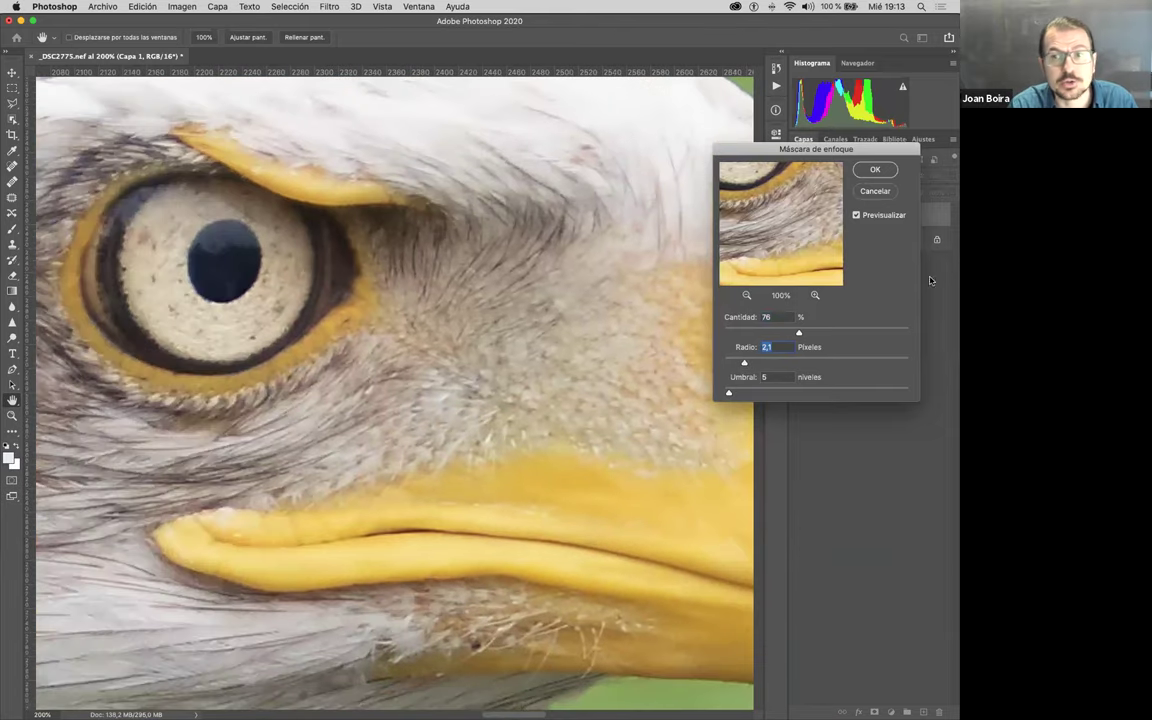
{"action": "left_click", "coordinate": [858, 216]}
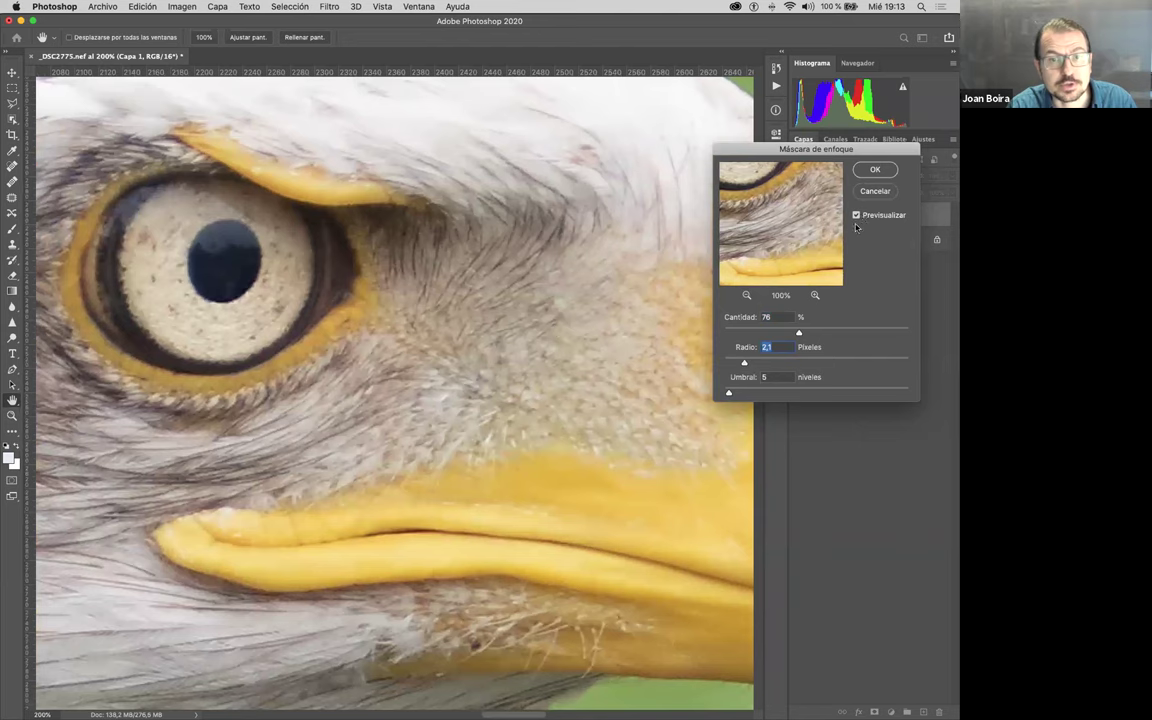
{"action": "left_click_drag", "start_coordinate": [799, 334], "coordinate": [814, 335]}
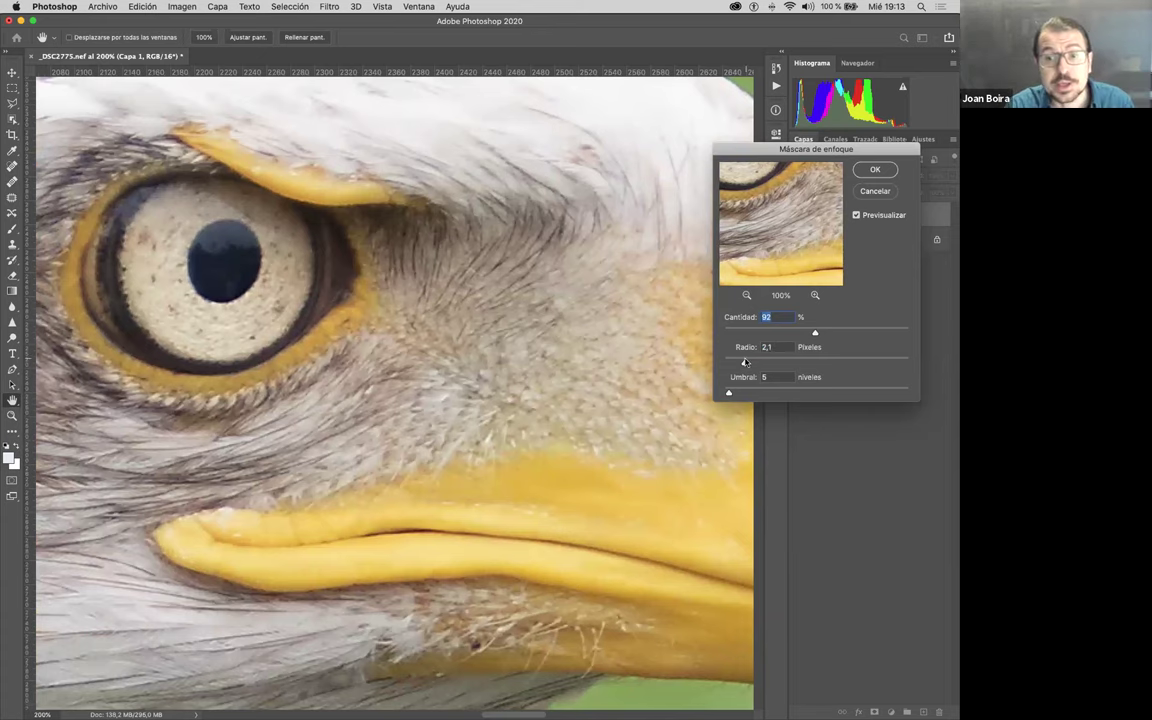
{"action": "left_click_drag", "start_coordinate": [746, 363], "coordinate": [771, 363]}
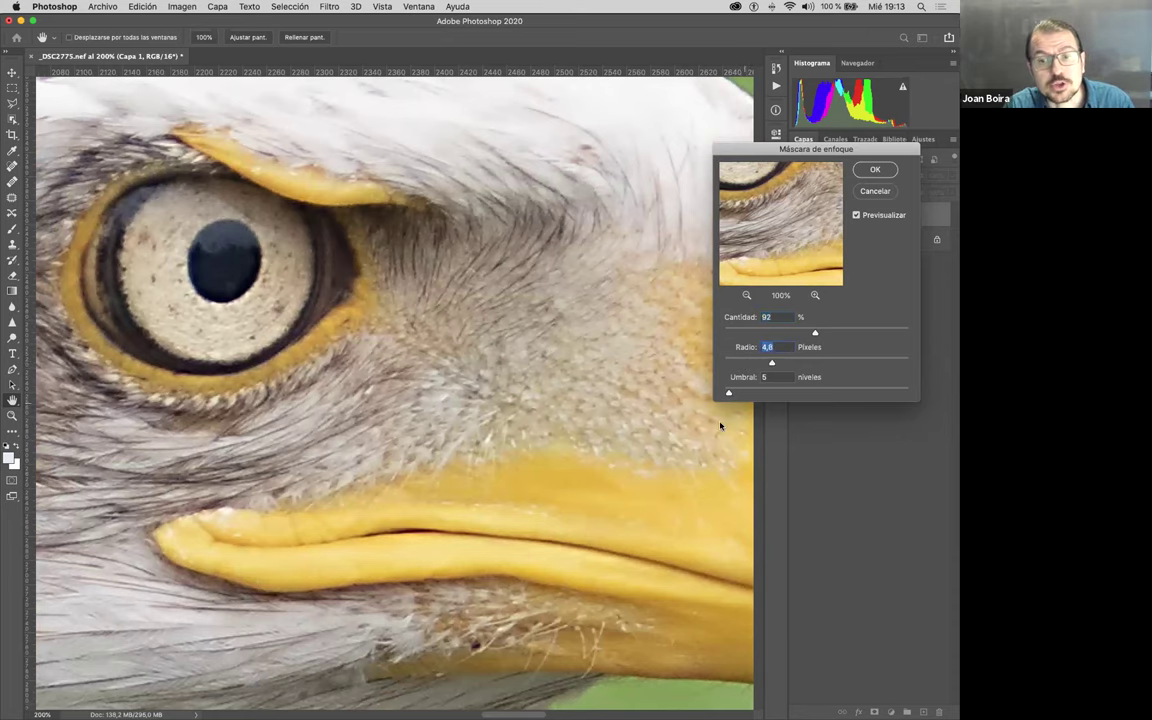
{"action": "left_click_drag", "start_coordinate": [515, 478], "coordinate": [275, 329]}
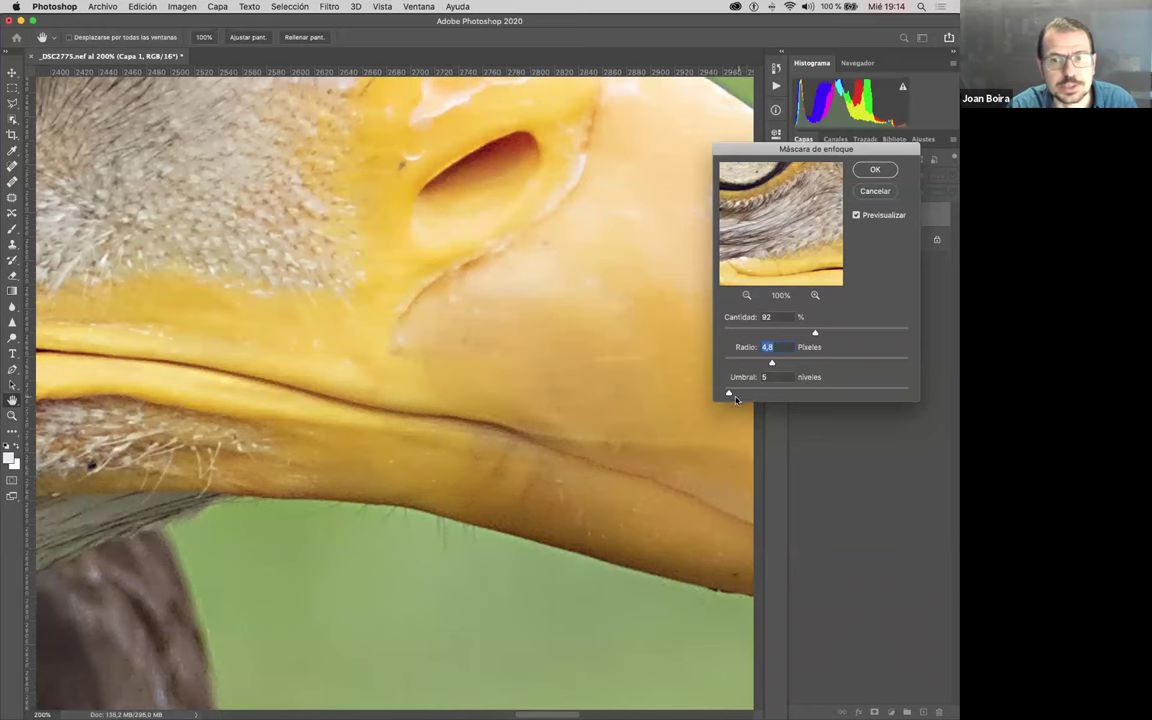
{"action": "left_click_drag", "start_coordinate": [729, 394], "coordinate": [750, 396]}
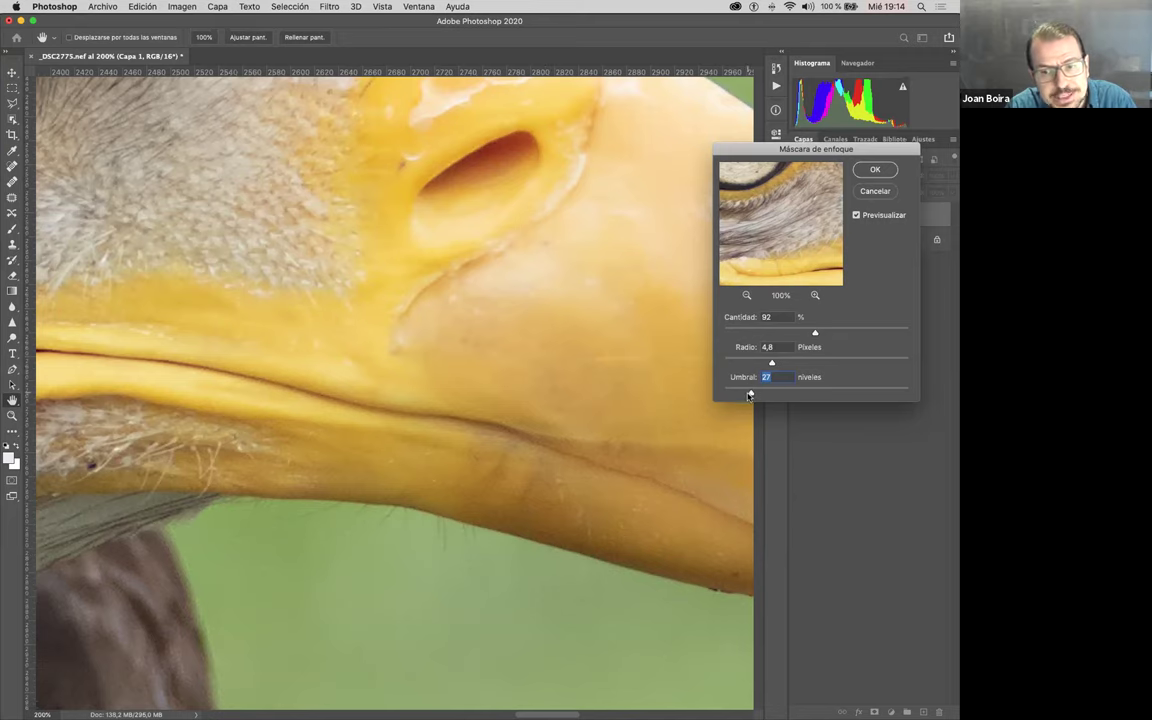
Step: After checking at 100% and 200%, apply Cantidad 126%, Radio 2,1 px, Umbral 8
{"action": "scroll", "coordinate": [620, 411], "scroll_direction": "right", "scroll_amount": 6}
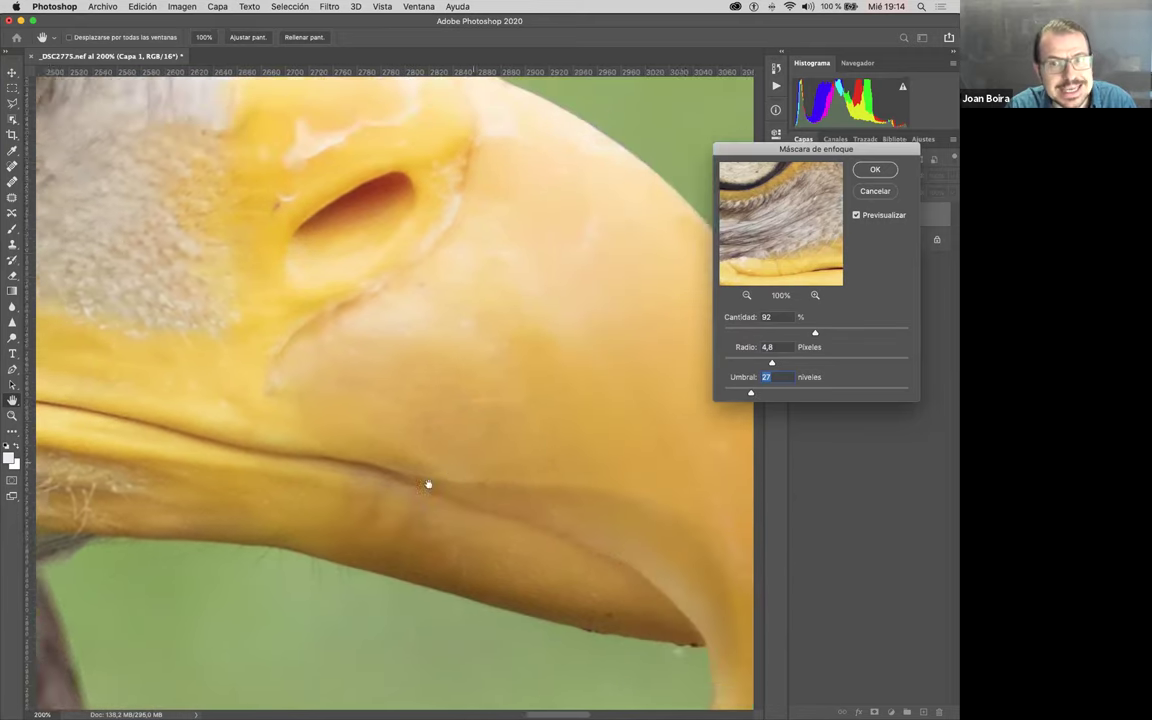
{"action": "key", "text": "alt"}
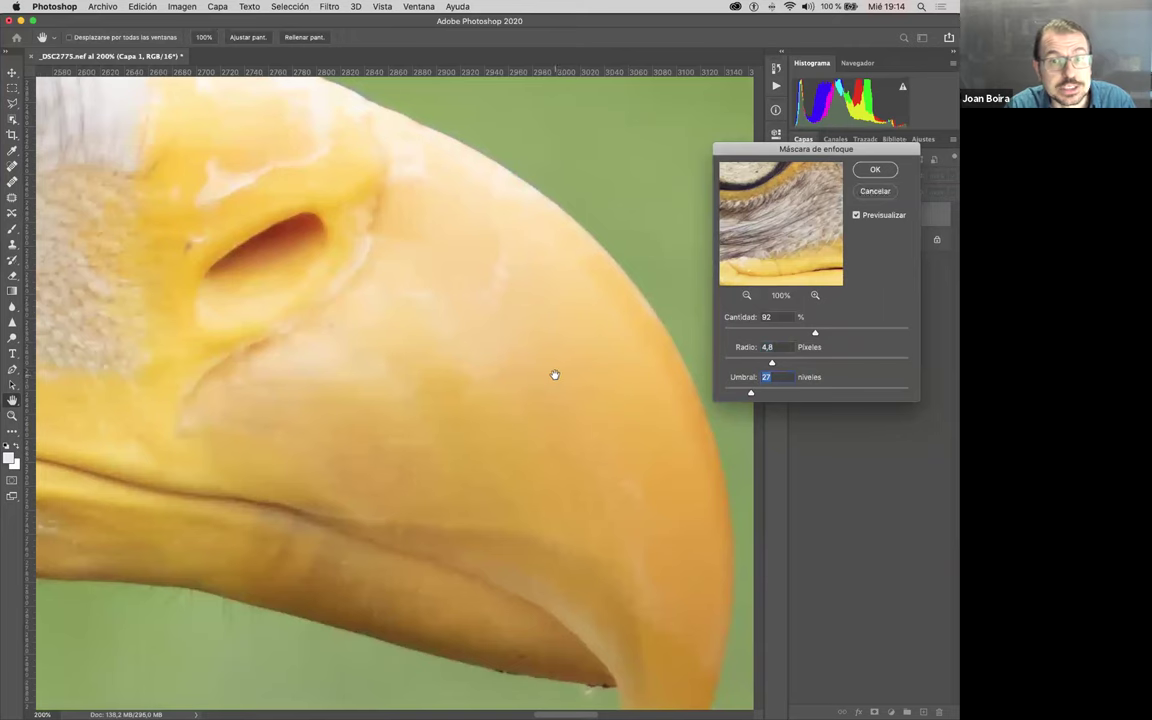
{"action": "left_click", "coordinate": [553, 378], "text": "alt"}
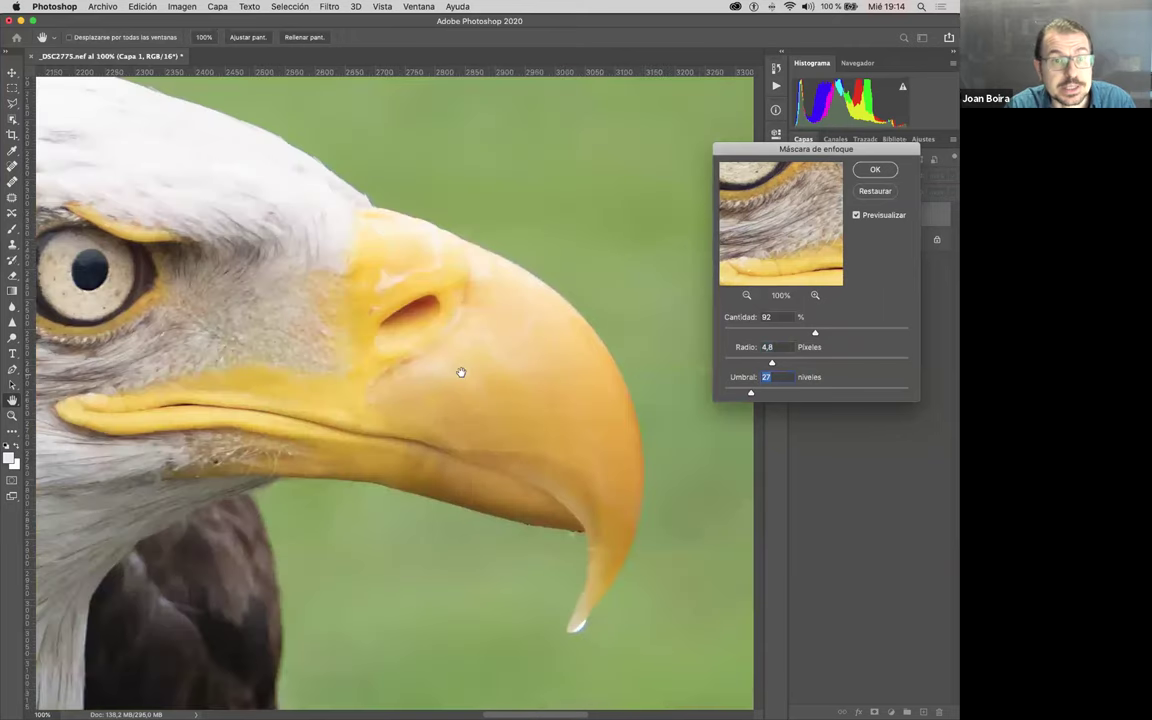
{"action": "left_click", "coordinate": [203, 284], "text": "super"}
{"action": "left_click_drag", "start_coordinate": [253, 281], "coordinate": [486, 326]}
{"action": "left_click_drag", "start_coordinate": [817, 334], "coordinate": [836, 333]}
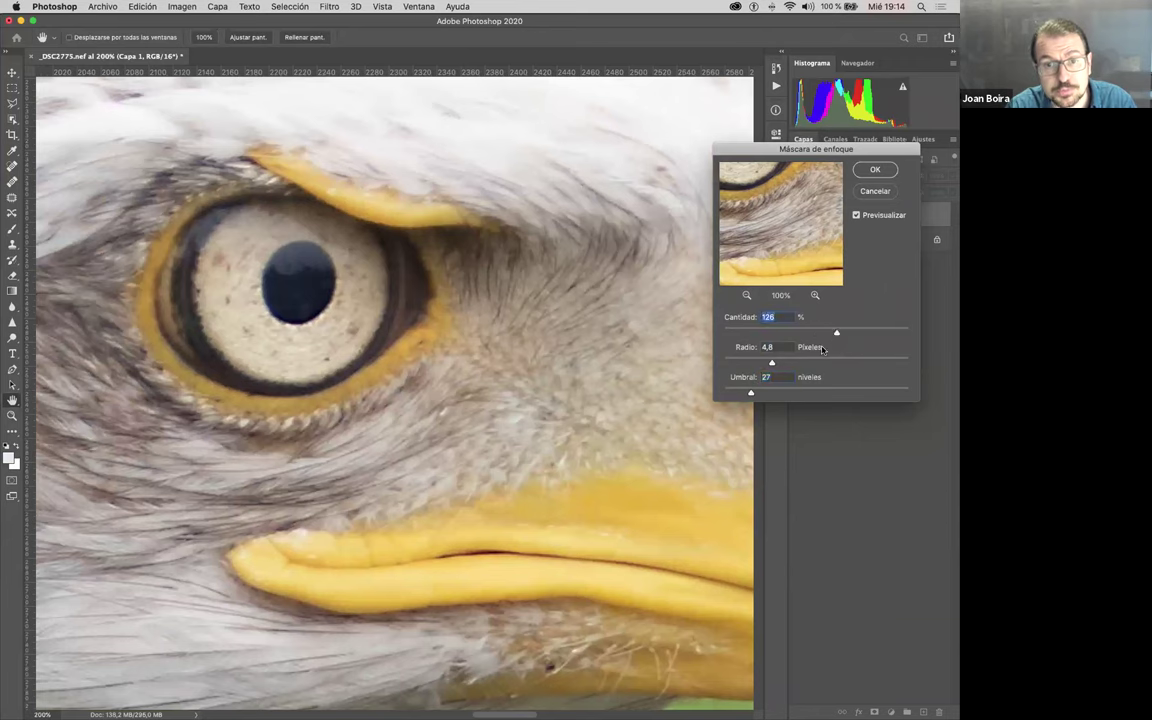
{"action": "left_click_drag", "start_coordinate": [770, 362], "coordinate": [731, 394]}
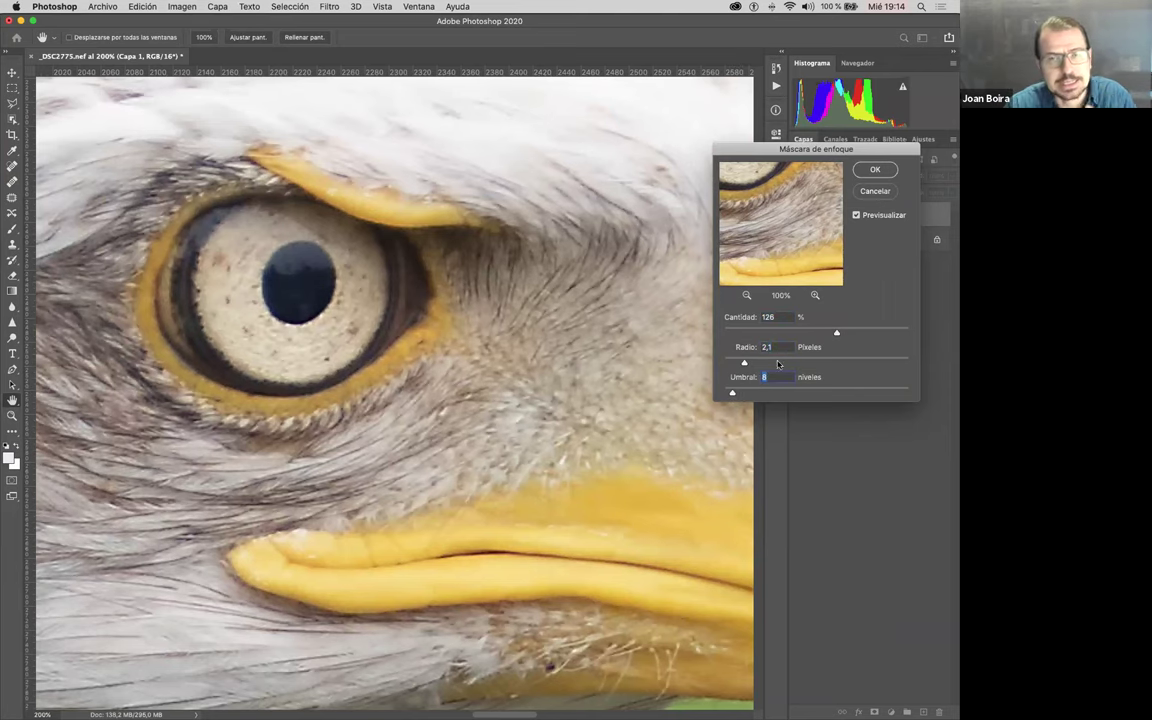
{"action": "left_click", "coordinate": [873, 171]}
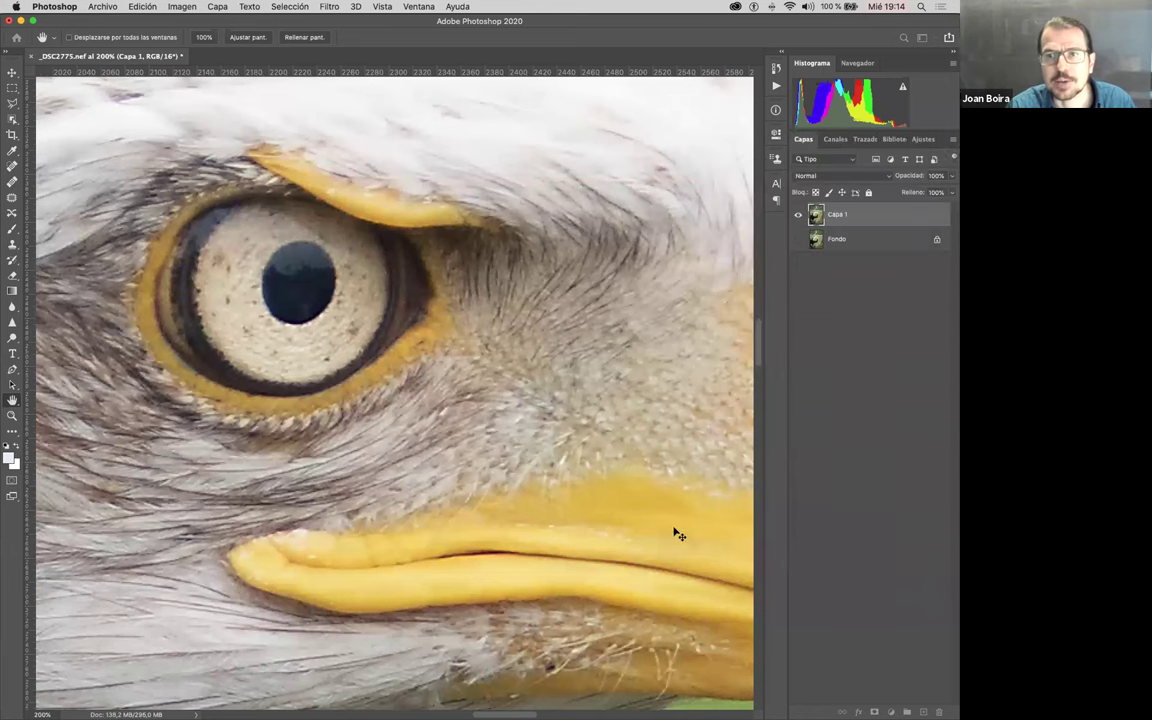
Step: Compare the sharpened Capa 1 against the unsharpened Fondo by toggling its visibility
{"action": "left_click", "coordinate": [798, 215]}
{"action": "left_click", "coordinate": [798, 215]}
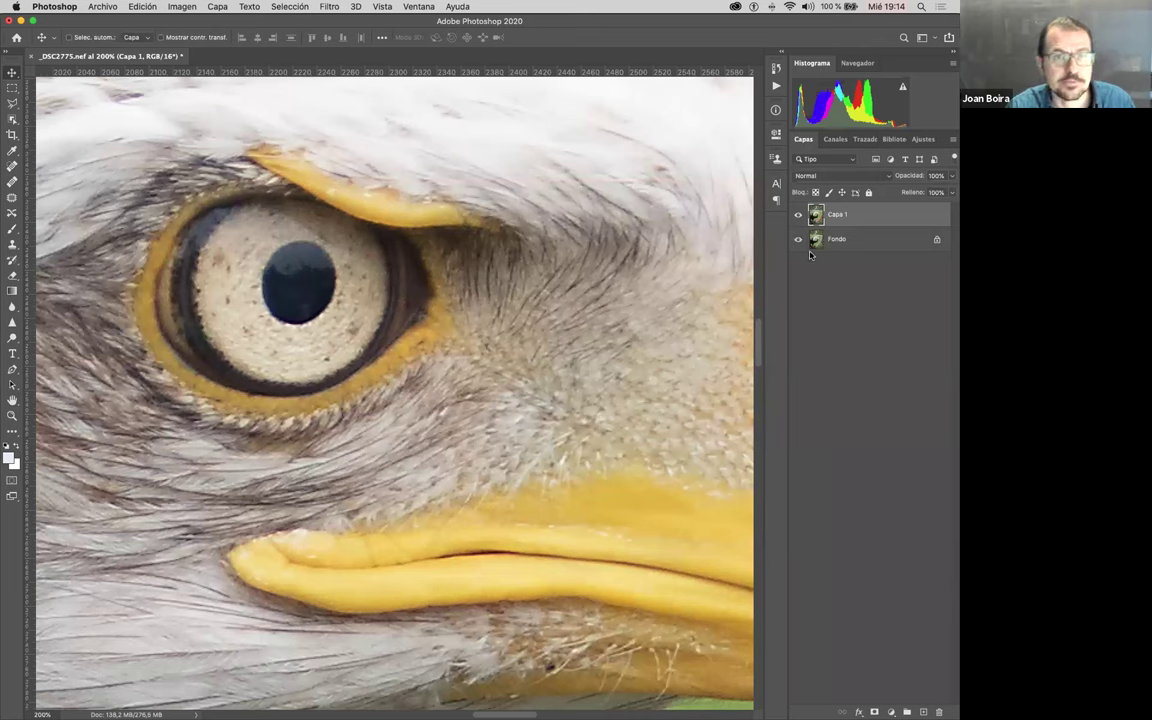
{"action": "left_click", "coordinate": [798, 215]}
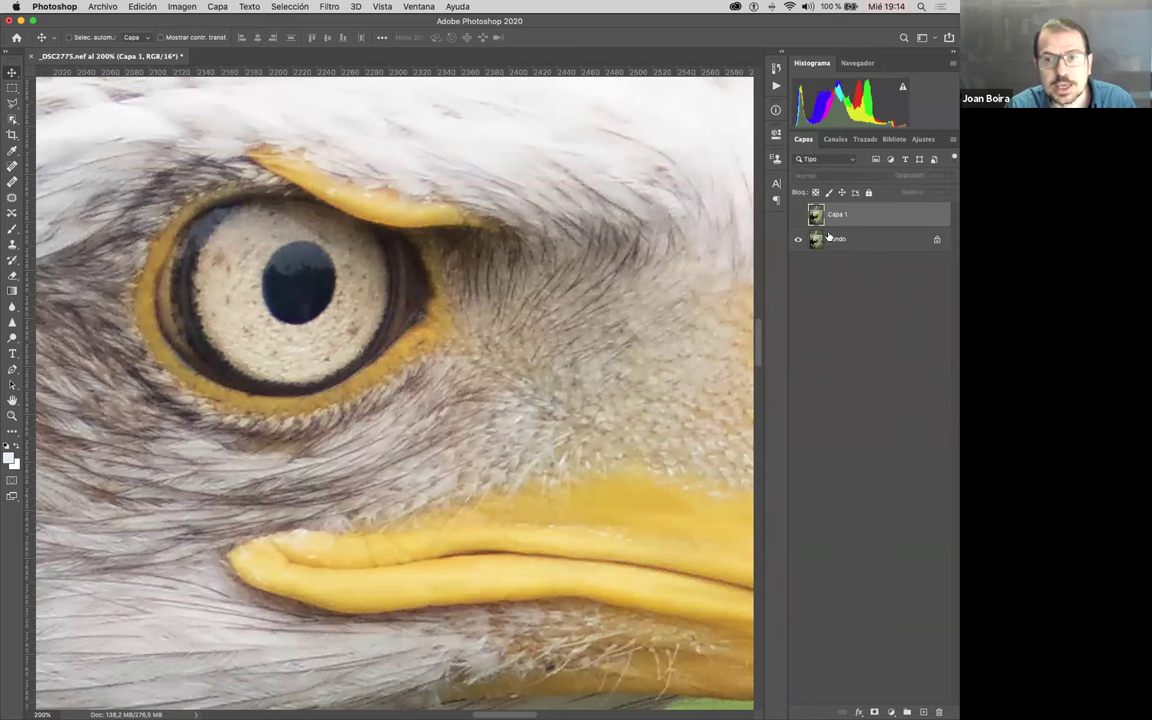
{"action": "left_click", "coordinate": [829, 241]}
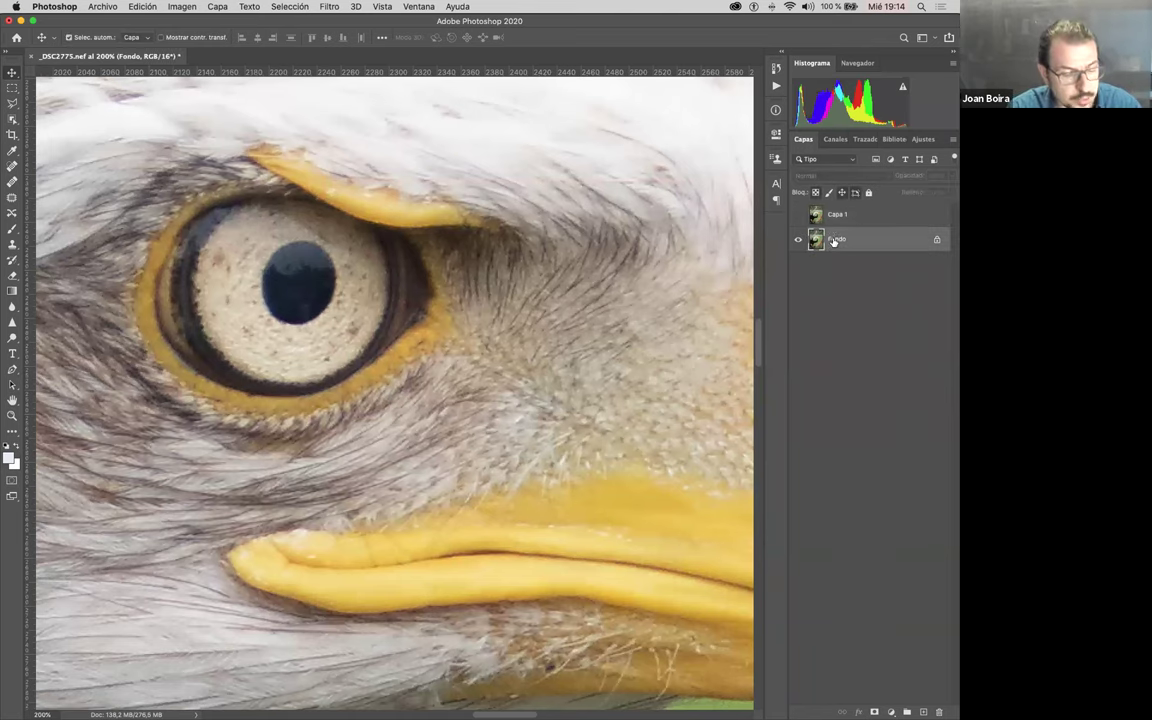
Step: Rename Capa 1 to 'máscara de enfoque' and select the Fondo layer
{"action": "double_click", "coordinate": [837, 214]}
{"action": "type", "text": "máscar"}
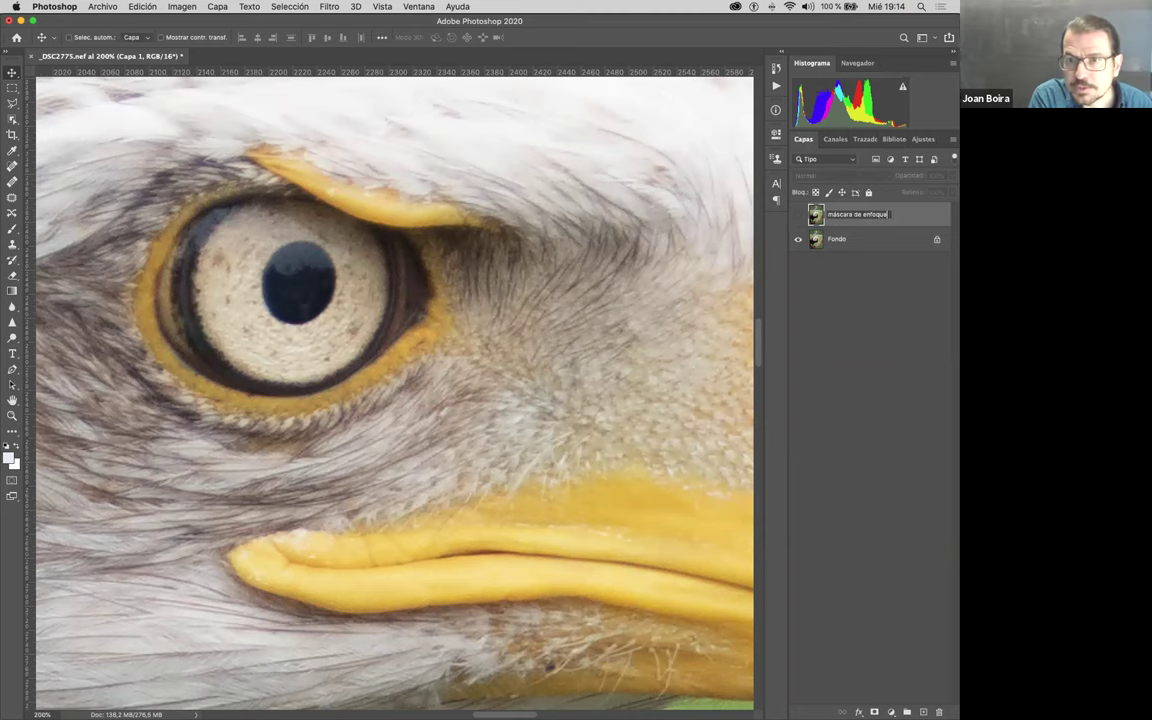
{"action": "type", "text": "a de enfoque"}
{"action": "key", "text": "Return"}
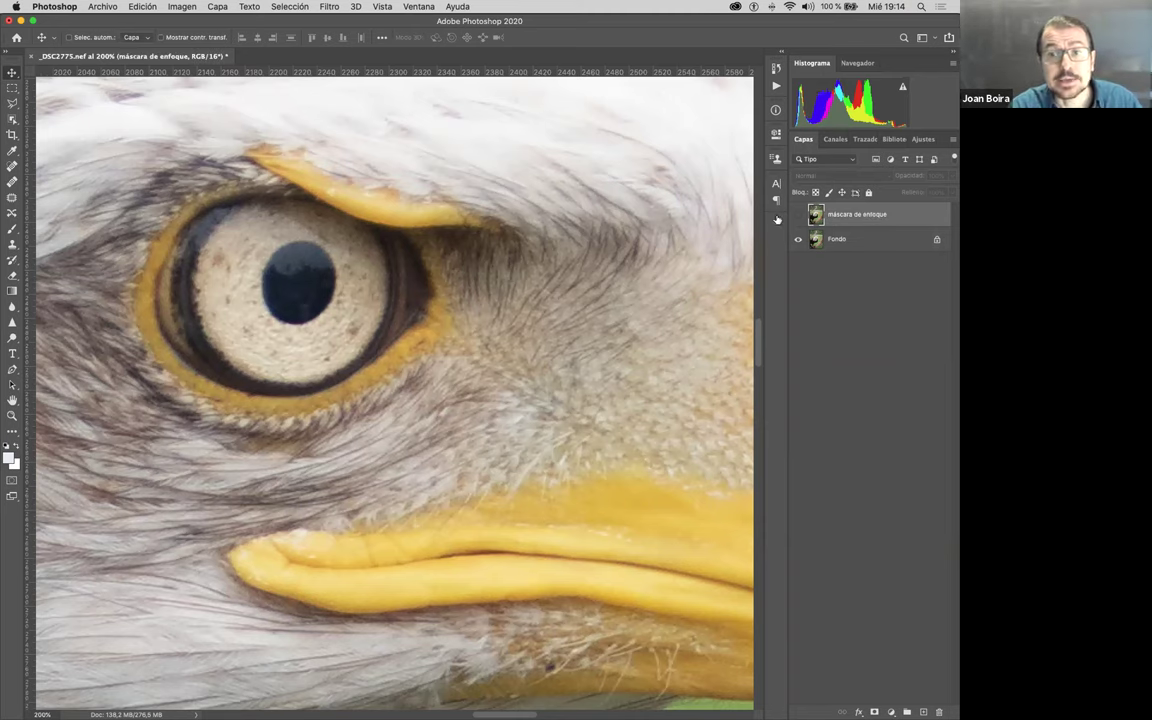
{"action": "left_click", "coordinate": [842, 244]}
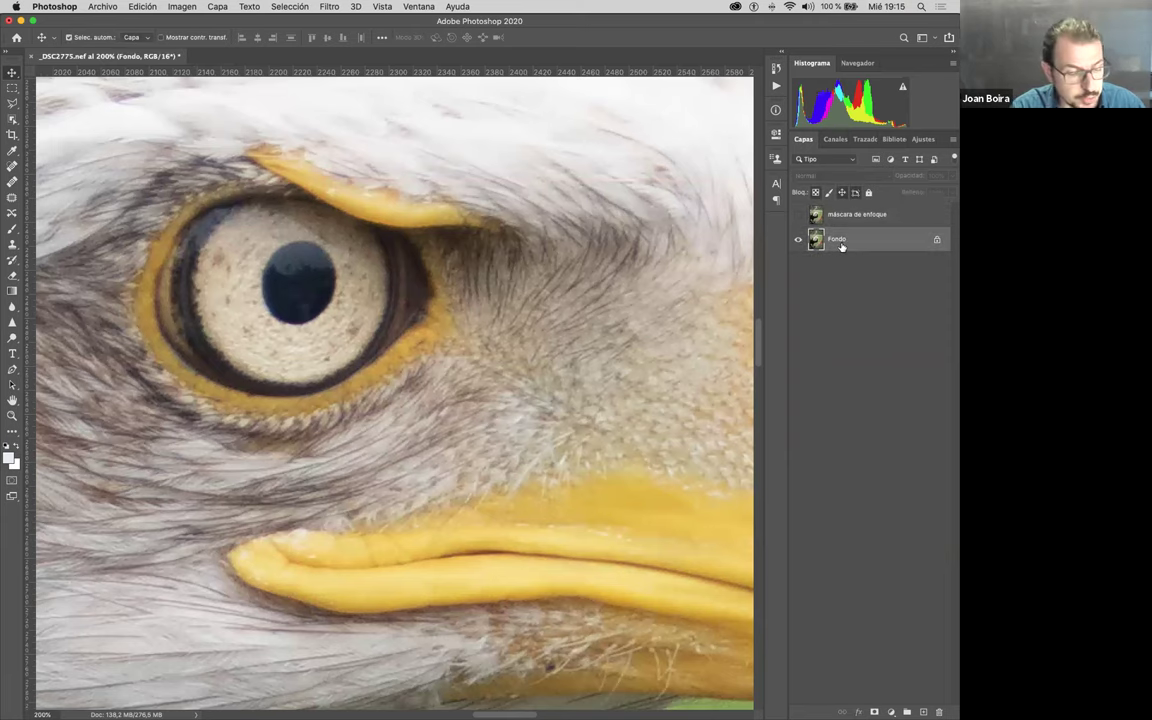
Step: Duplicate the Fondo layer and name the copy 'Paso alto'
{"action": "key", "text": "super+j"}
{"action": "mouse_move", "coordinate": [840, 240]}
{"action": "left_mouse_down"}
{"action": "mouse_move", "coordinate": [917, 694]}
{"action": "mouse_move", "coordinate": [874, 231]}
{"action": "mouse_move", "coordinate": [862, 238]}
{"action": "left_mouse_up"}
{"action": "double_click", "coordinate": [842, 239]}
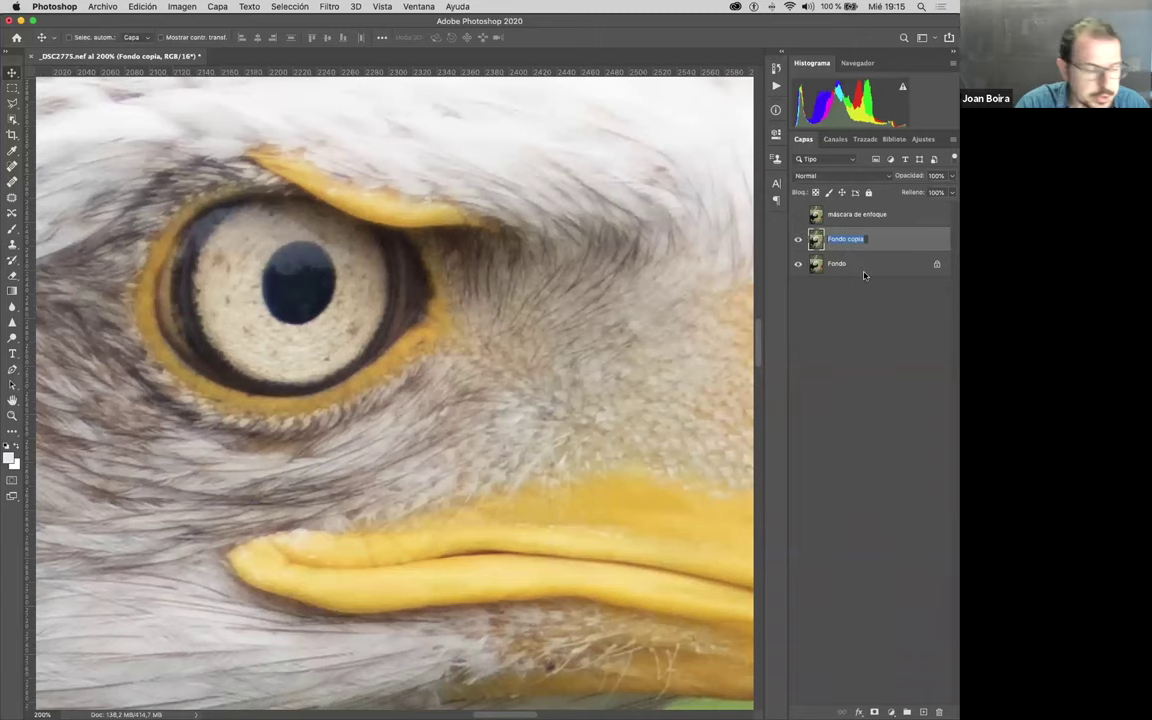
{"action": "type", "text": "Paso alto"}
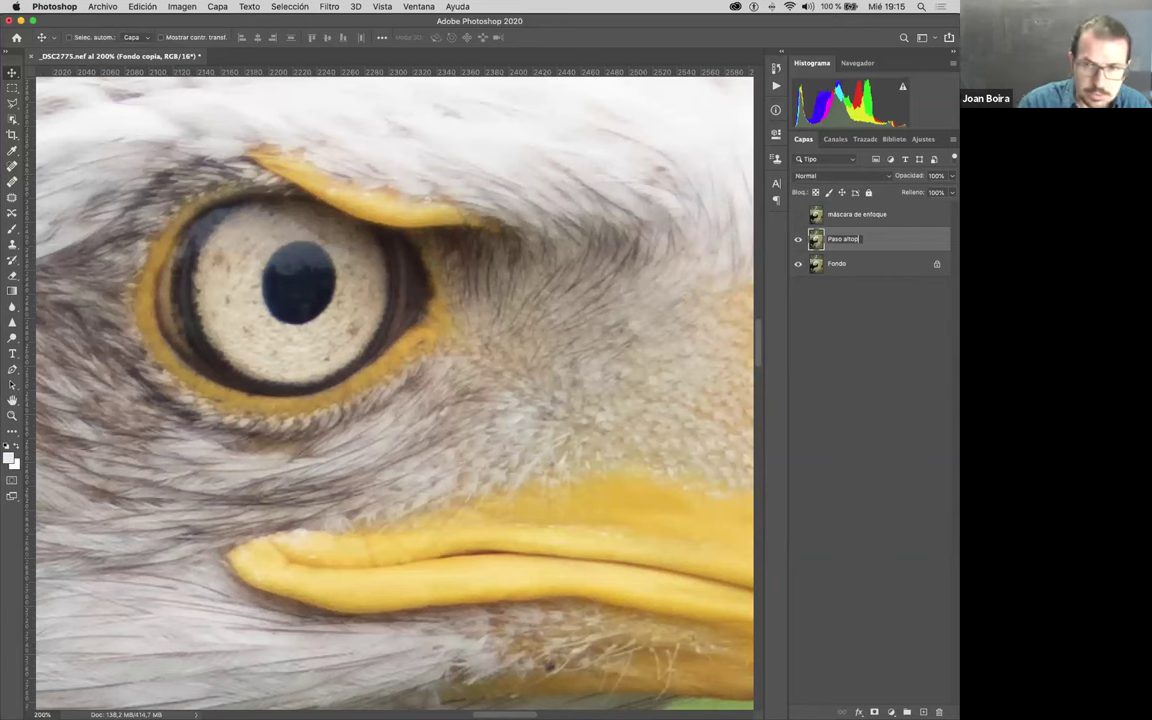
{"action": "key", "text": "Return"}
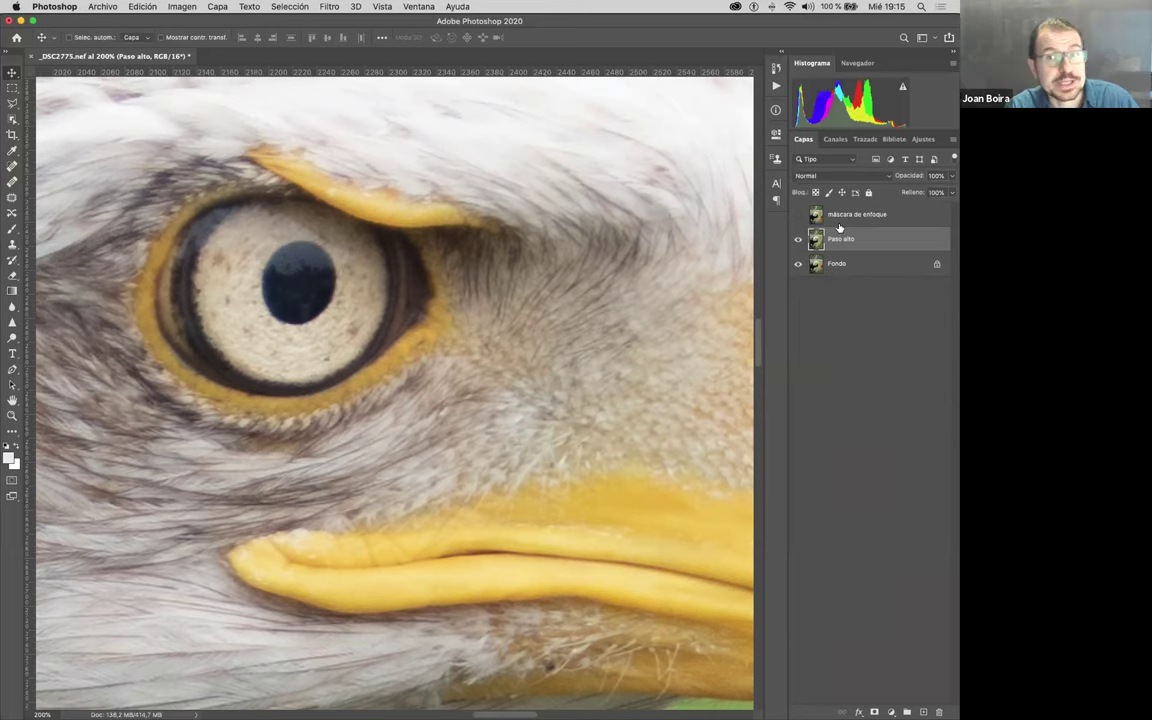
Step: Apply Filtro > Otro > Paso alto to the Paso alto layer at a 1,6-pixel radius
{"action": "left_click", "coordinate": [330, 7]}
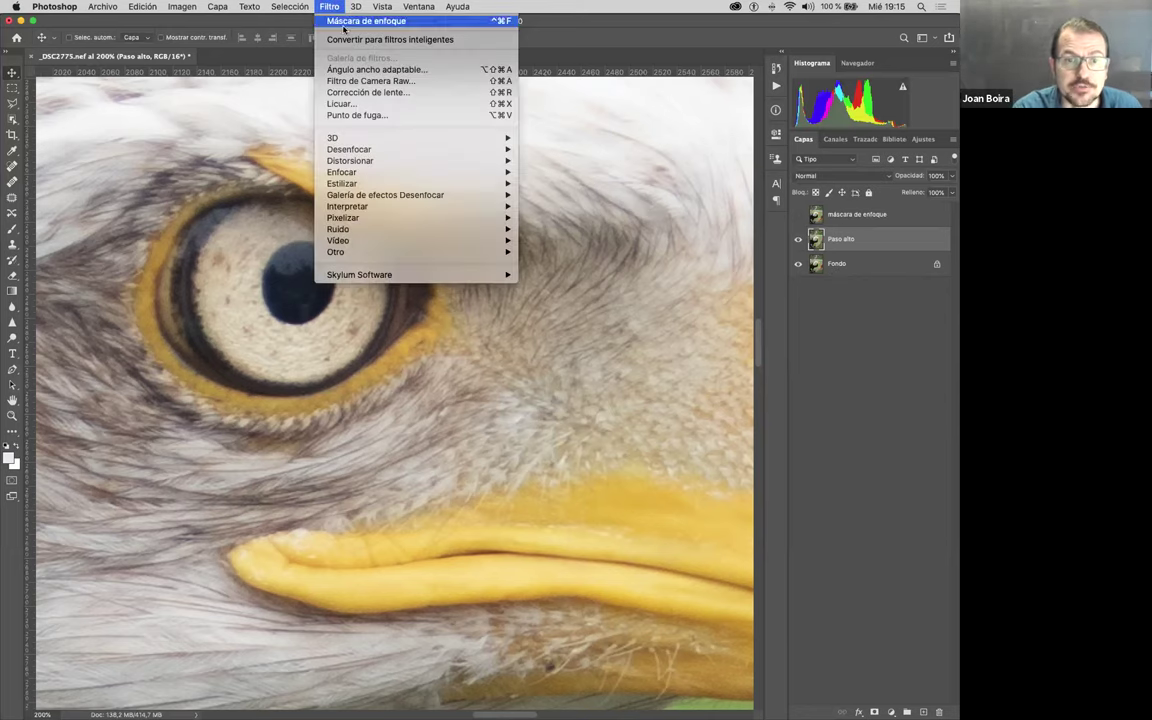
{"action": "mouse_move", "coordinate": [470, 252]}
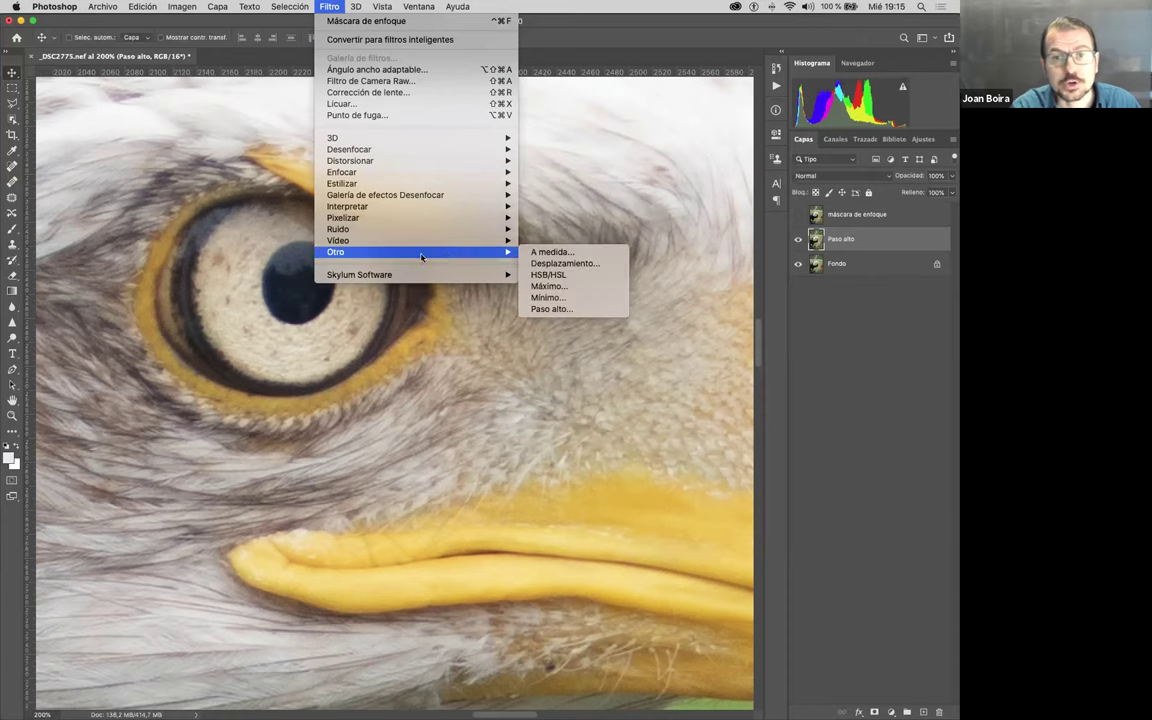
{"action": "left_click", "coordinate": [561, 310]}
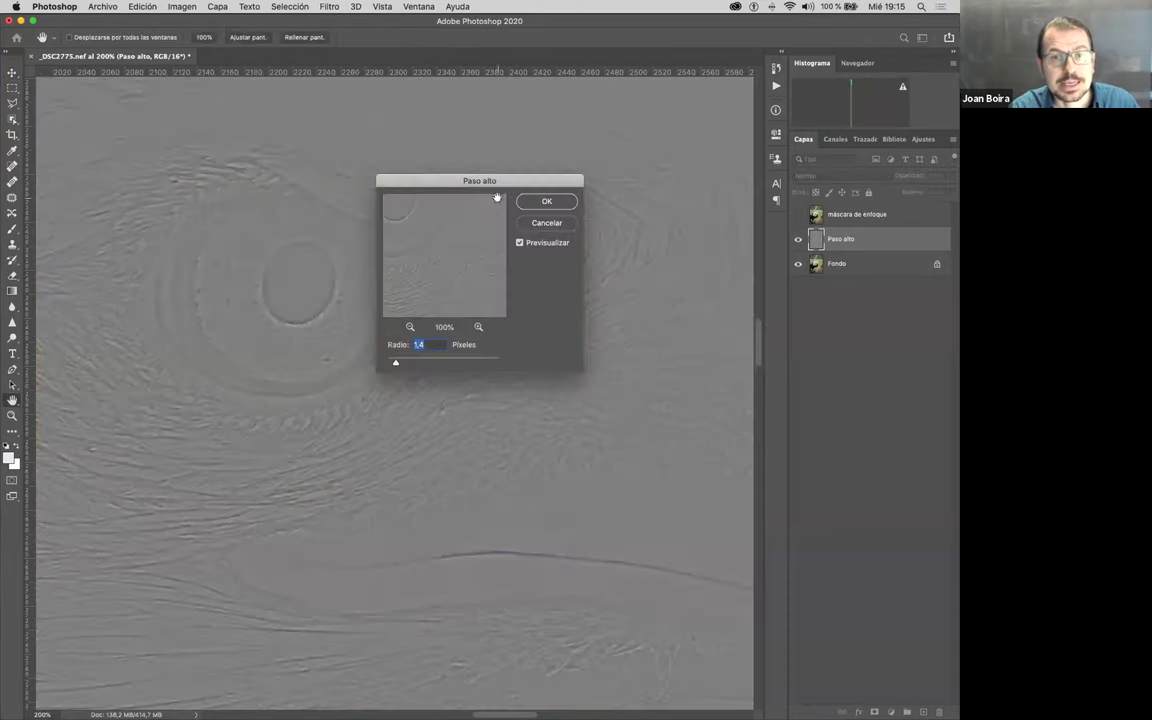
{"action": "left_click_drag", "start_coordinate": [489, 181], "coordinate": [676, 209]}
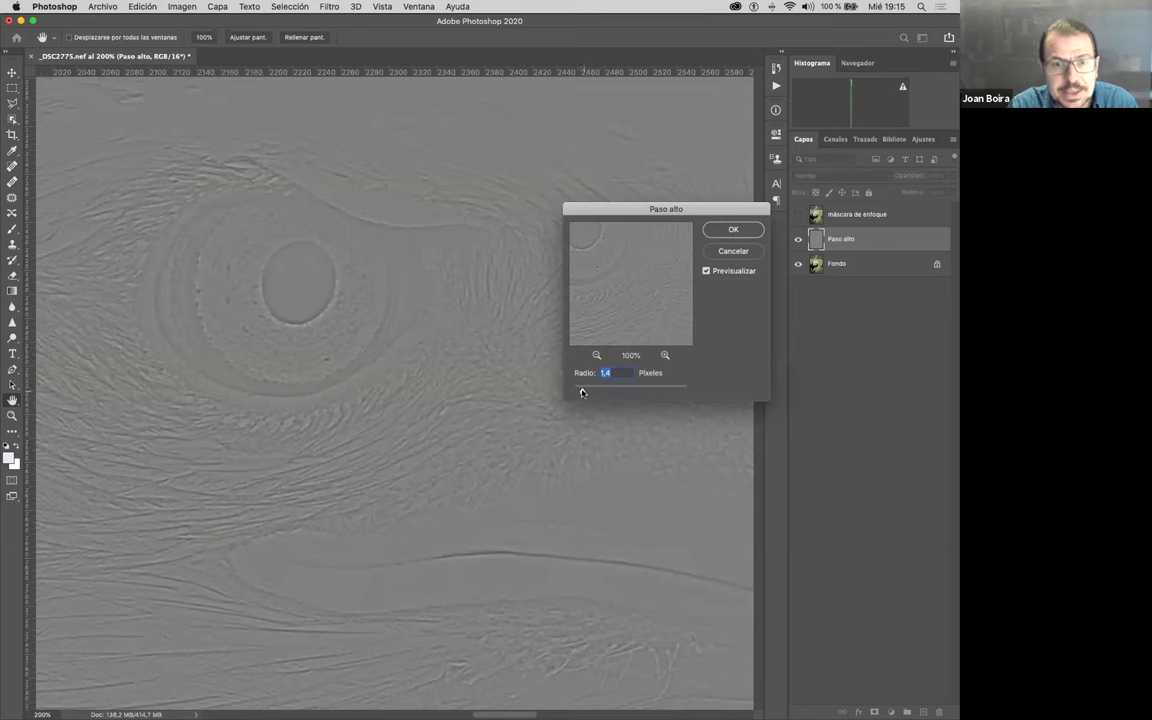
{"action": "left_click_drag", "start_coordinate": [578, 392], "coordinate": [608, 391]}
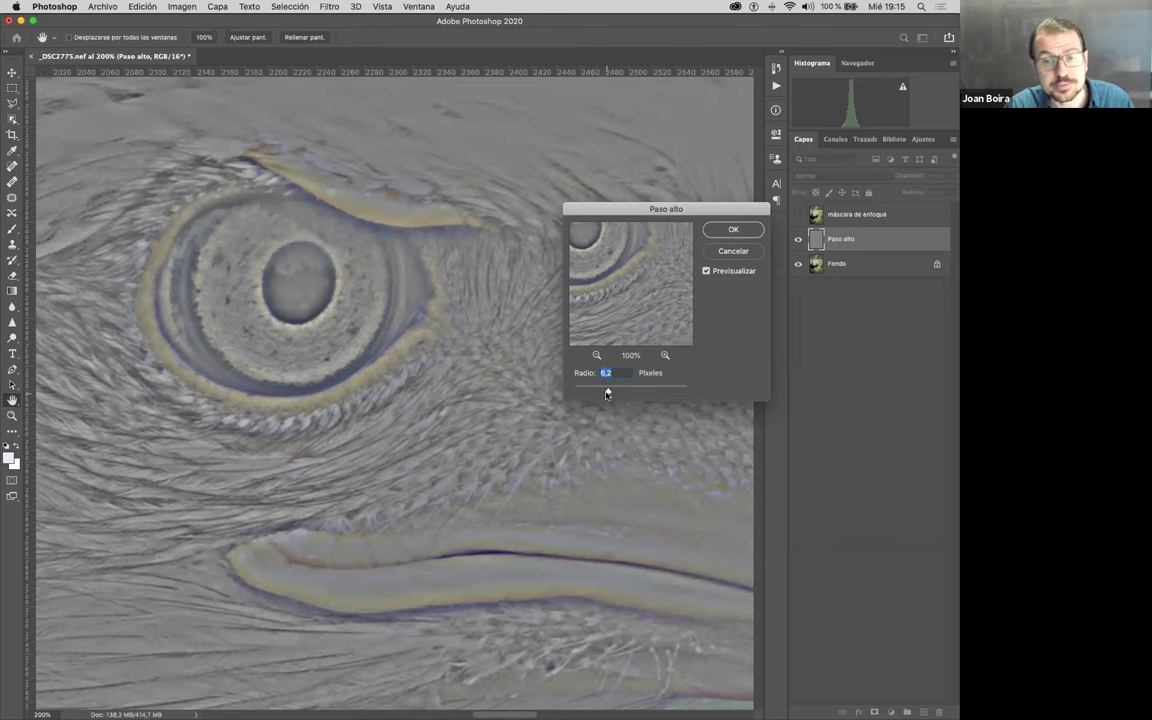
{"action": "left_click_drag", "start_coordinate": [605, 391], "coordinate": [594, 391]}
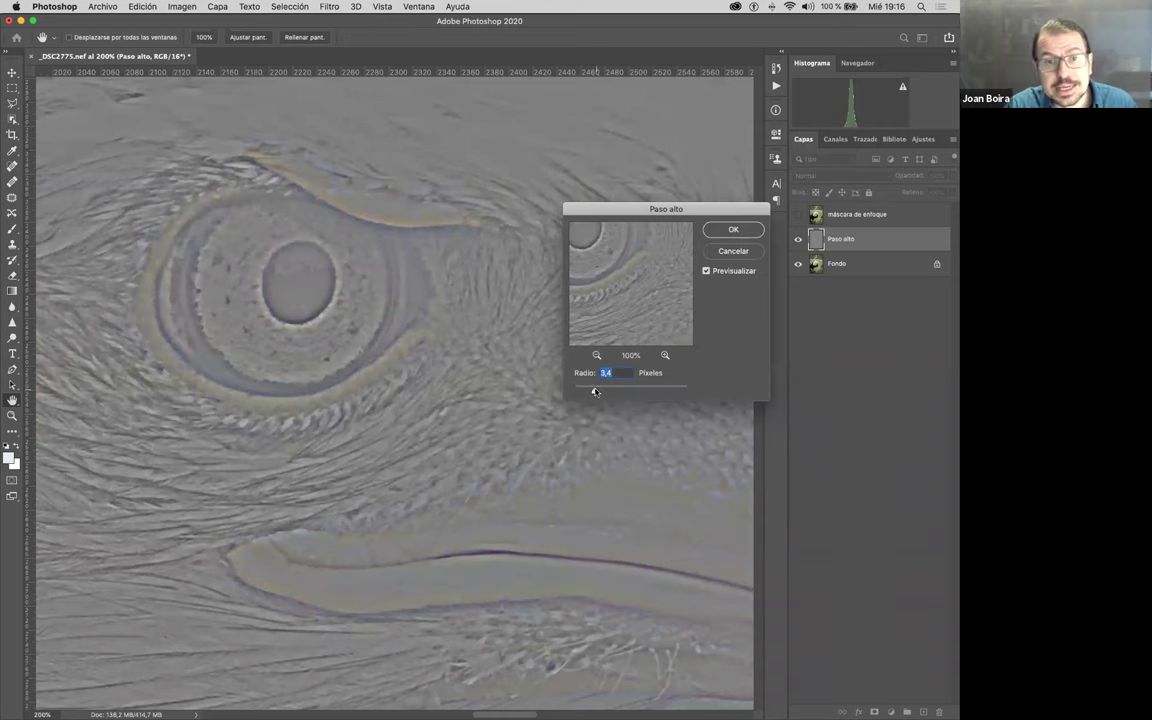
{"action": "left_click_drag", "start_coordinate": [591, 392], "coordinate": [588, 391]}
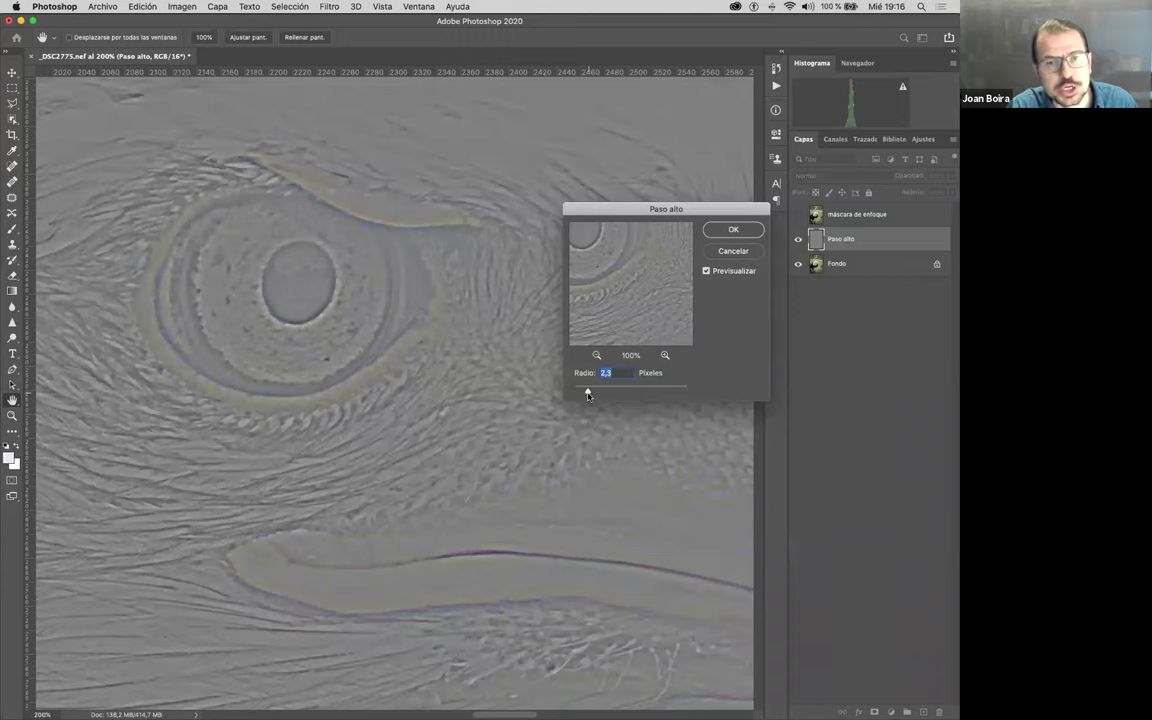
{"action": "left_click_drag", "start_coordinate": [588, 391], "coordinate": [585, 391]}
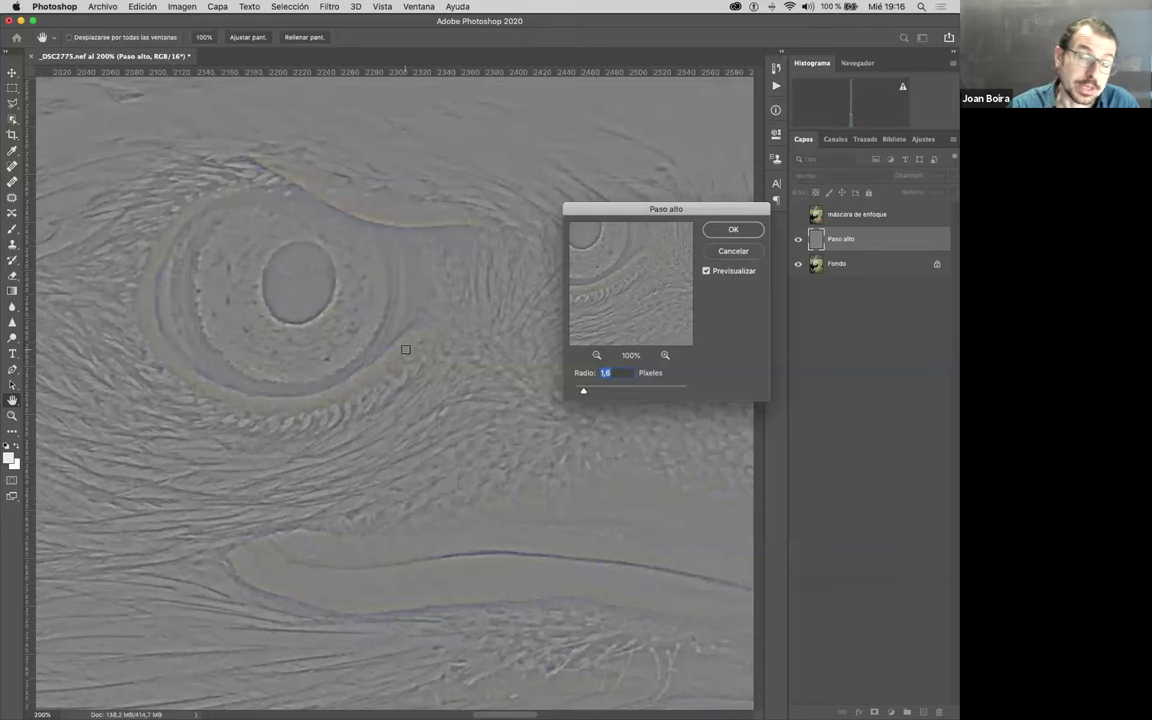
{"action": "left_click", "coordinate": [734, 232]}
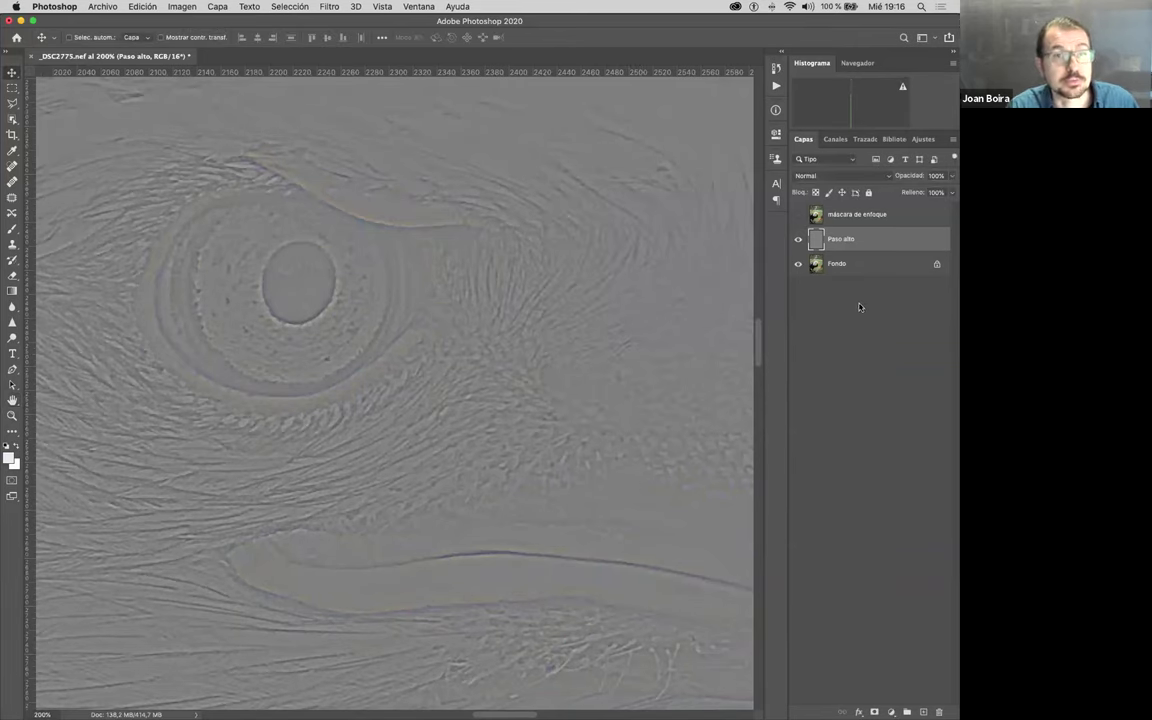
{"action": "left_click", "coordinate": [865, 176]}
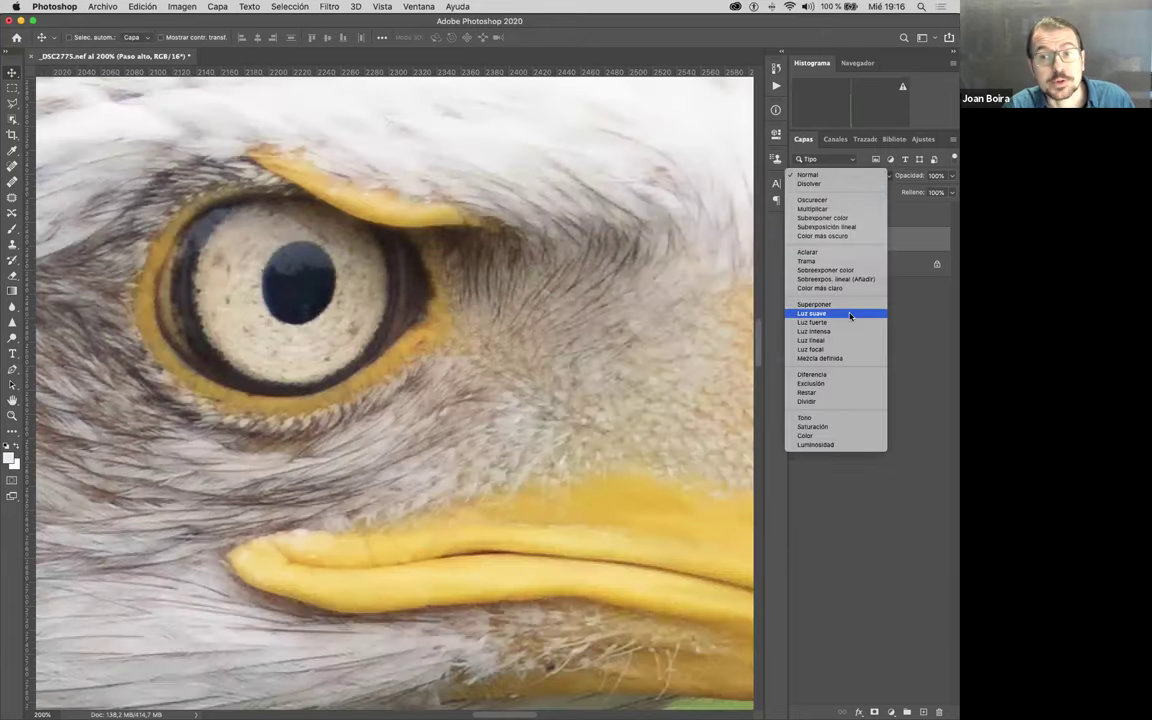
{"action": "left_click", "coordinate": [850, 316]}
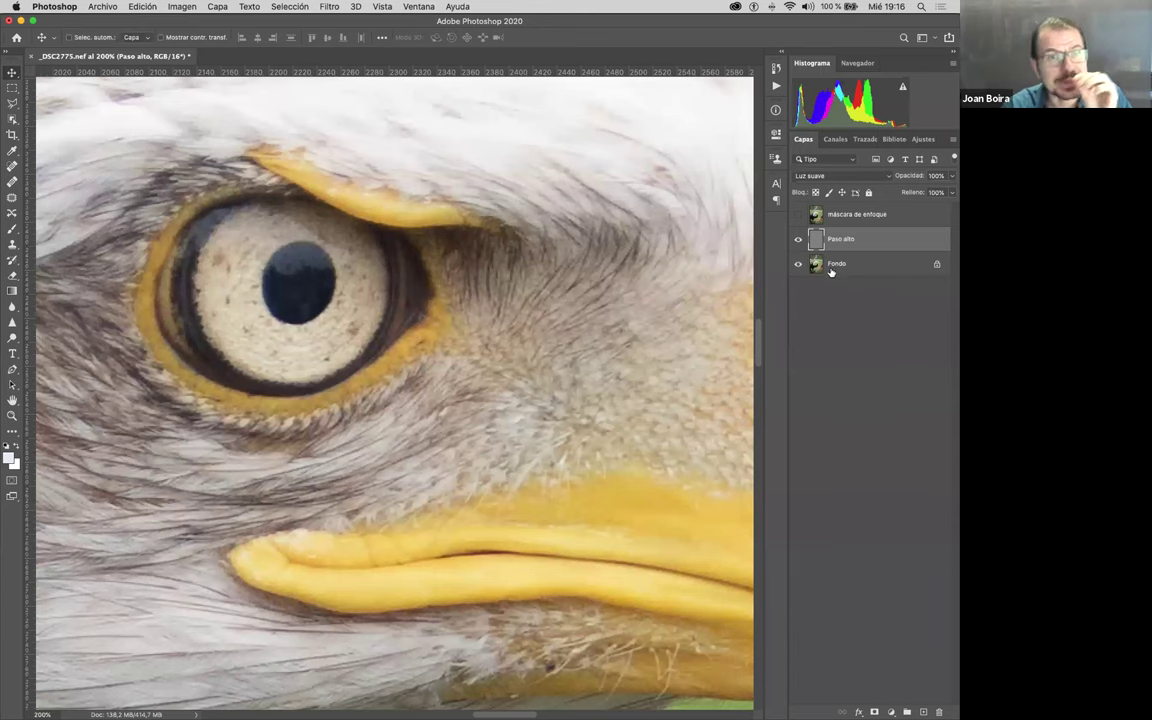
{"action": "left_click", "coordinate": [798, 240]}
{"action": "left_click", "coordinate": [799, 241]}
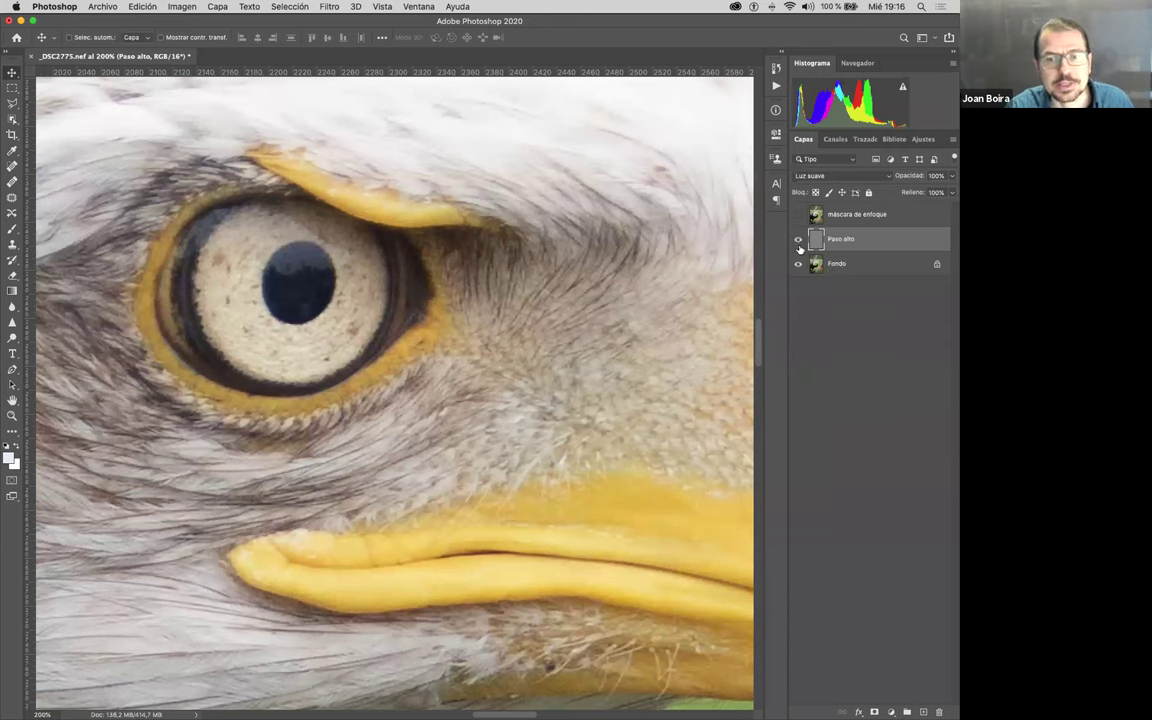
Step: On the beak and nostril, toggle the Paso alto layer off and on, ending visible
{"action": "left_click_drag", "start_coordinate": [620, 402], "coordinate": [303, 314]}
{"action": "left_click", "coordinate": [799, 240]}
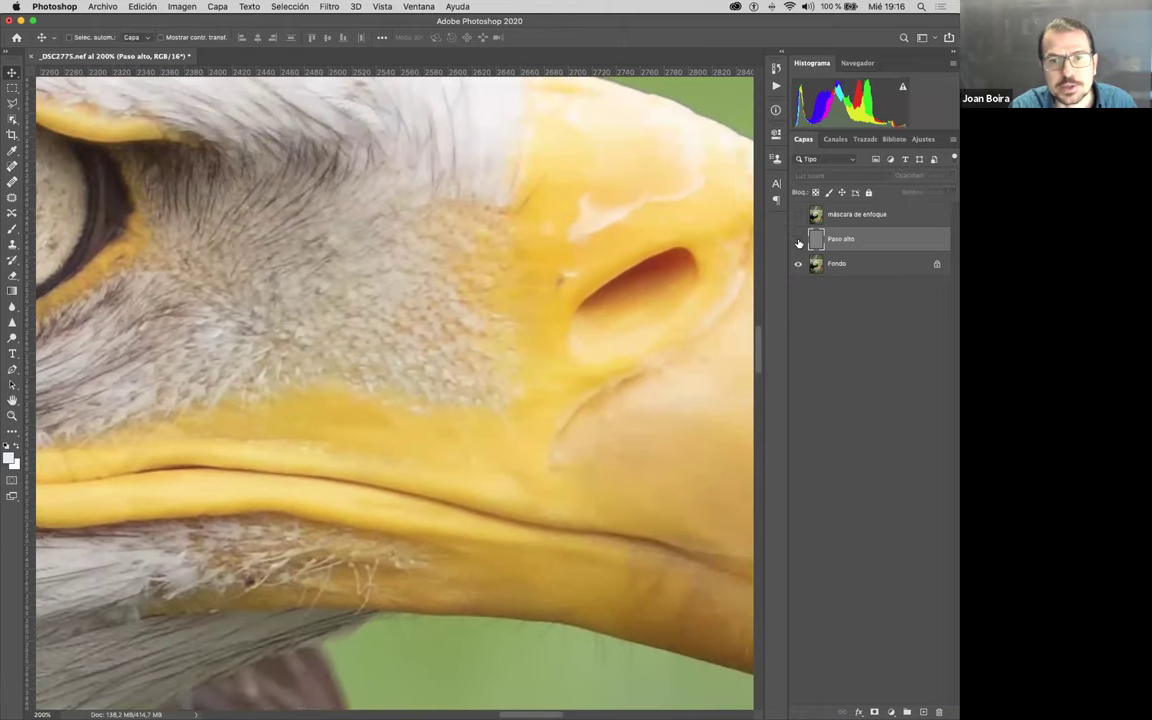
{"action": "left_click", "coordinate": [799, 240]}
{"action": "left_click", "coordinate": [799, 240]}
{"action": "left_click", "coordinate": [798, 240]}
{"action": "left_click", "coordinate": [798, 240]}
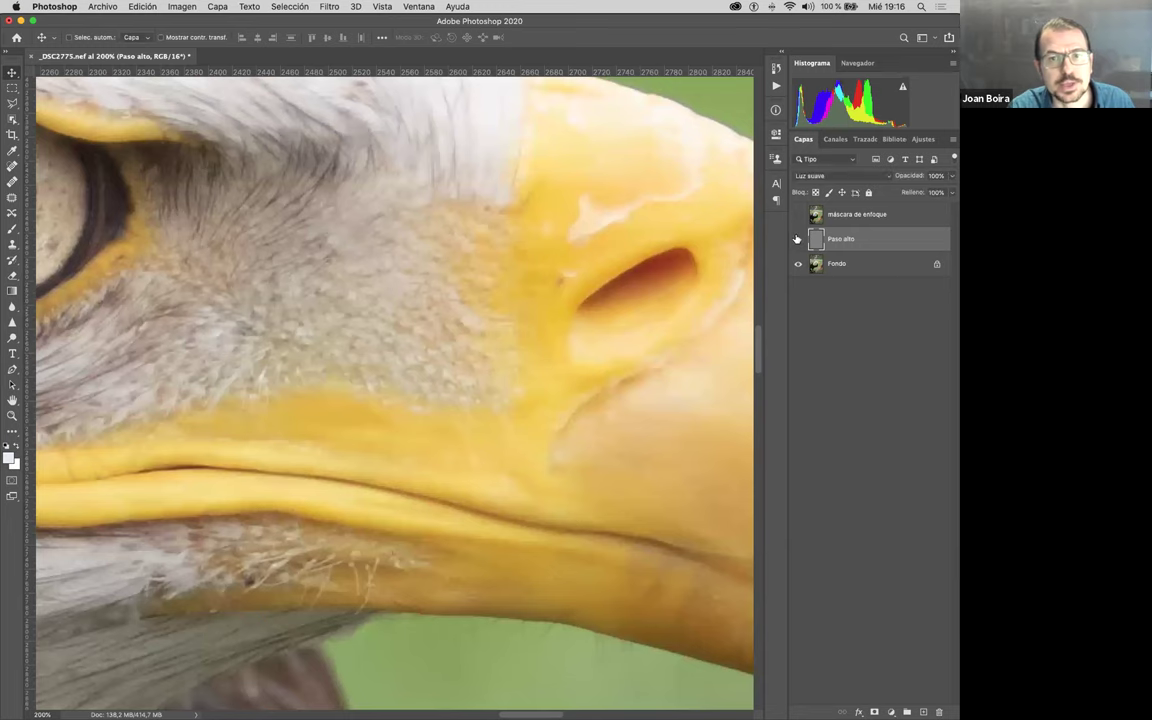
{"action": "left_click", "coordinate": [797, 240]}
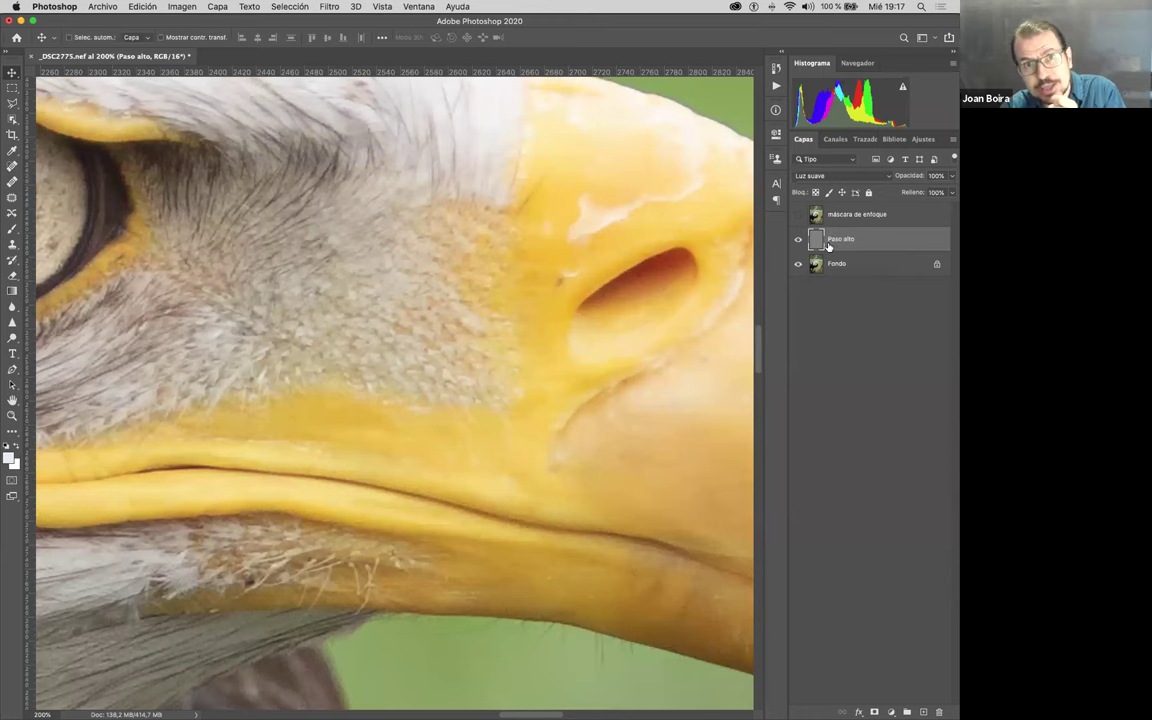
Step: Create Paso alto copia and Paso alto copia 2, comparing the stronger high-pass sharpening
{"action": "left_click_drag", "start_coordinate": [828, 246], "coordinate": [930, 662]}
{"action": "left_click_drag", "start_coordinate": [880, 241], "coordinate": [923, 711]}
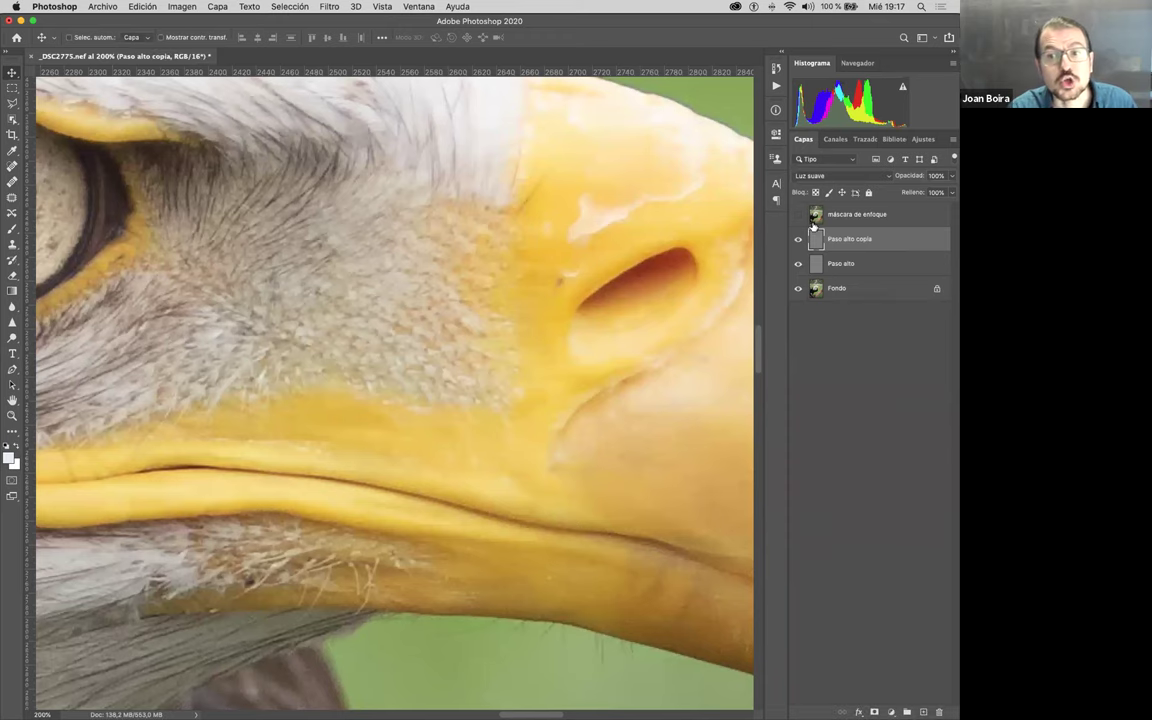
{"action": "left_click_drag", "start_coordinate": [799, 239], "coordinate": [801, 268]}
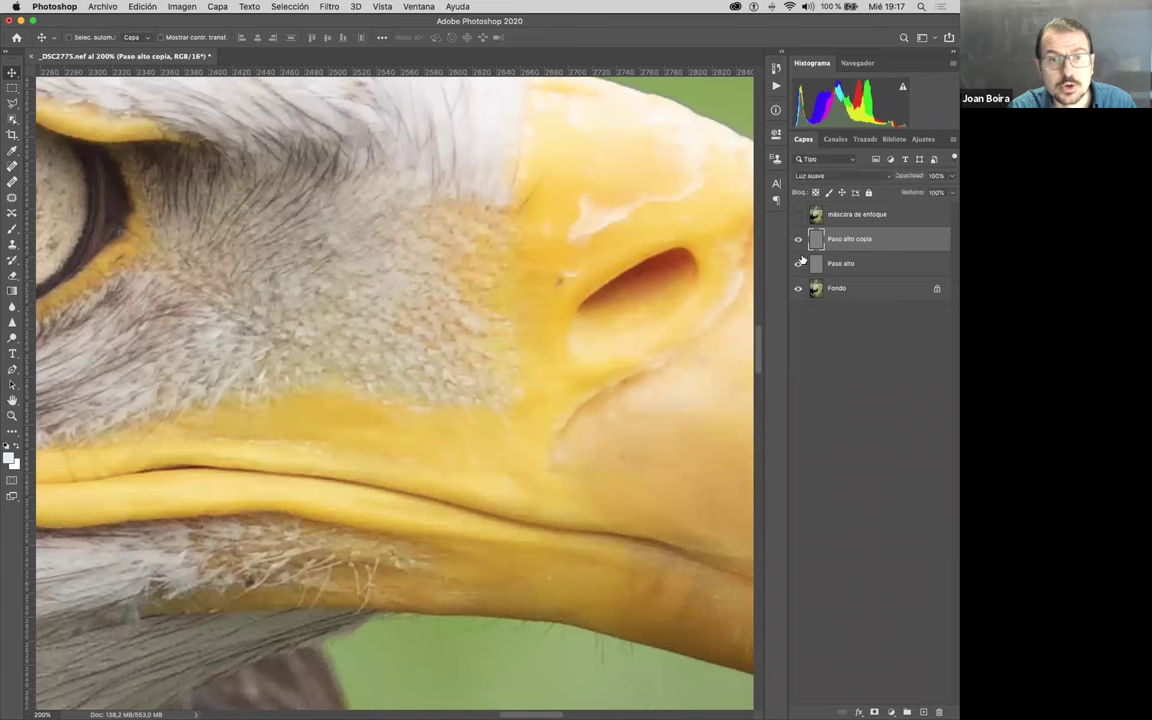
{"action": "left_click", "coordinate": [799, 263]}
{"action": "left_click_drag", "start_coordinate": [858, 246], "coordinate": [907, 712]}
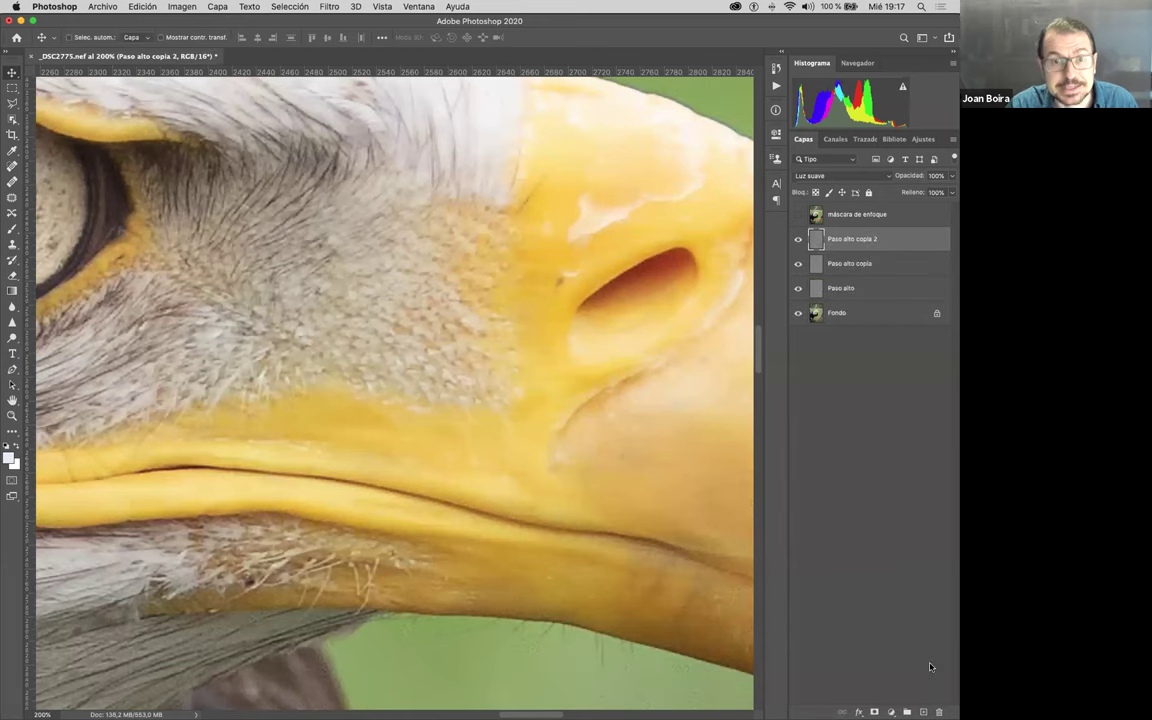
{"action": "left_click", "coordinate": [798, 240]}
{"action": "left_click", "coordinate": [798, 240]}
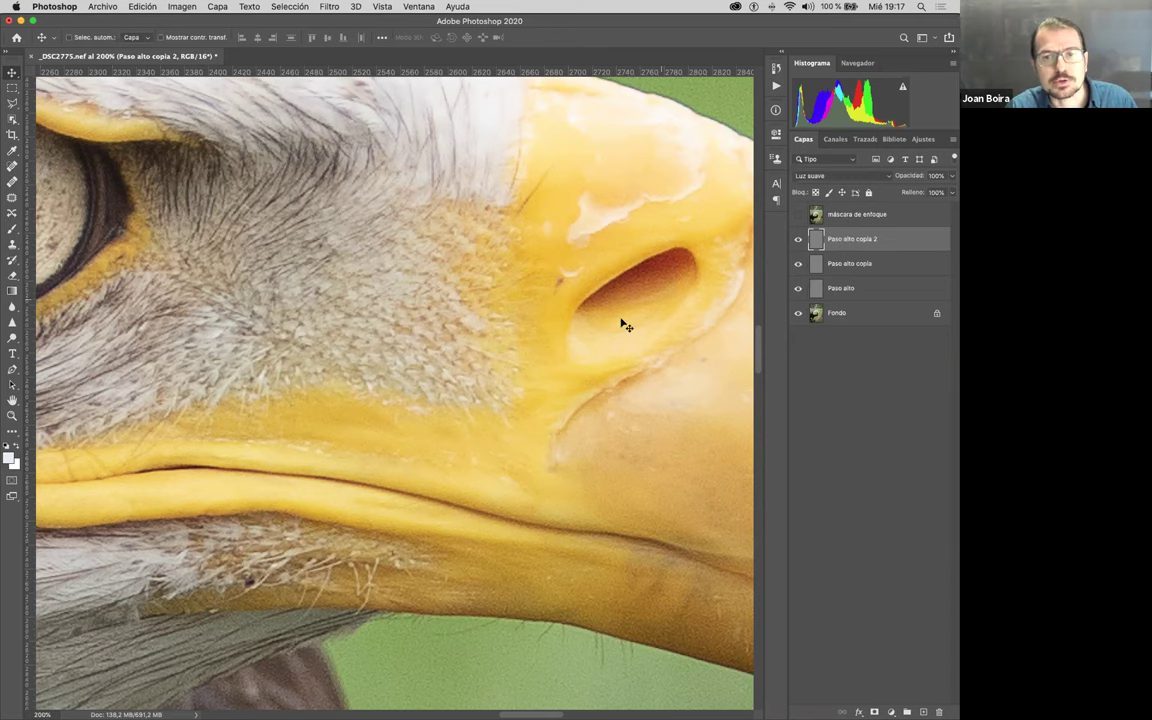
{"action": "left_click_drag", "start_coordinate": [522, 386], "coordinate": [640, 455]}
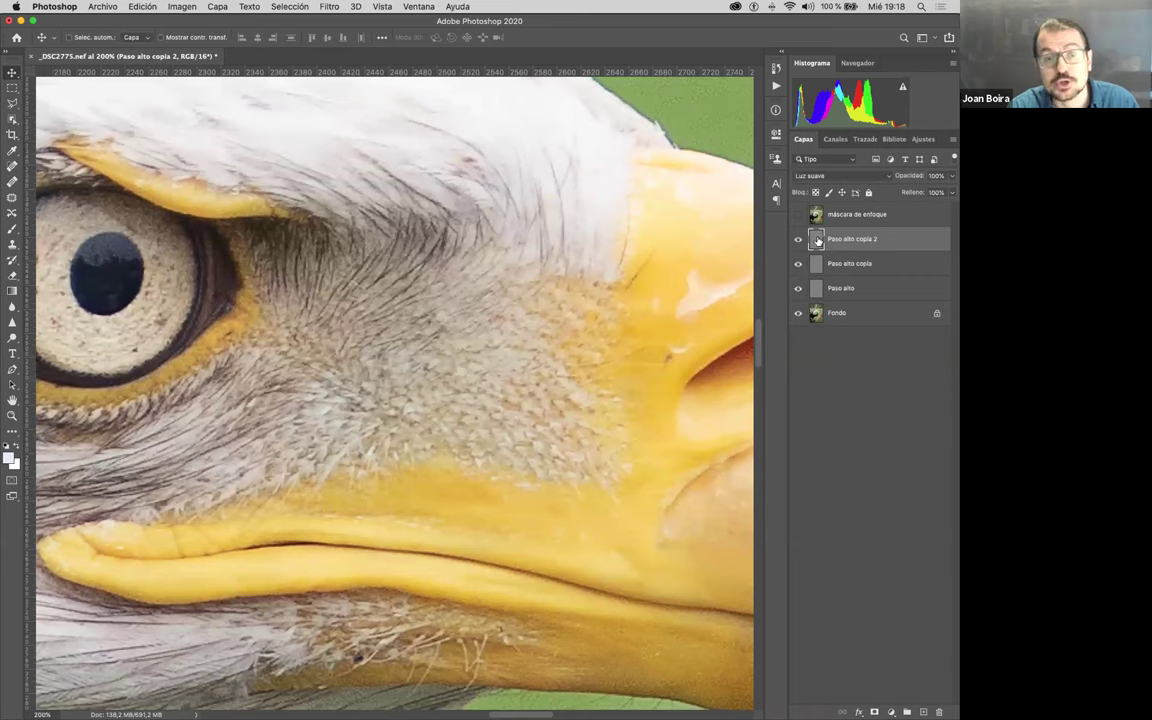
Step: Group the three Paso alto layers into Grupo 1, briefly expanding it to check its contents
{"action": "left_click", "coordinate": [857, 295], "text": "shift"}
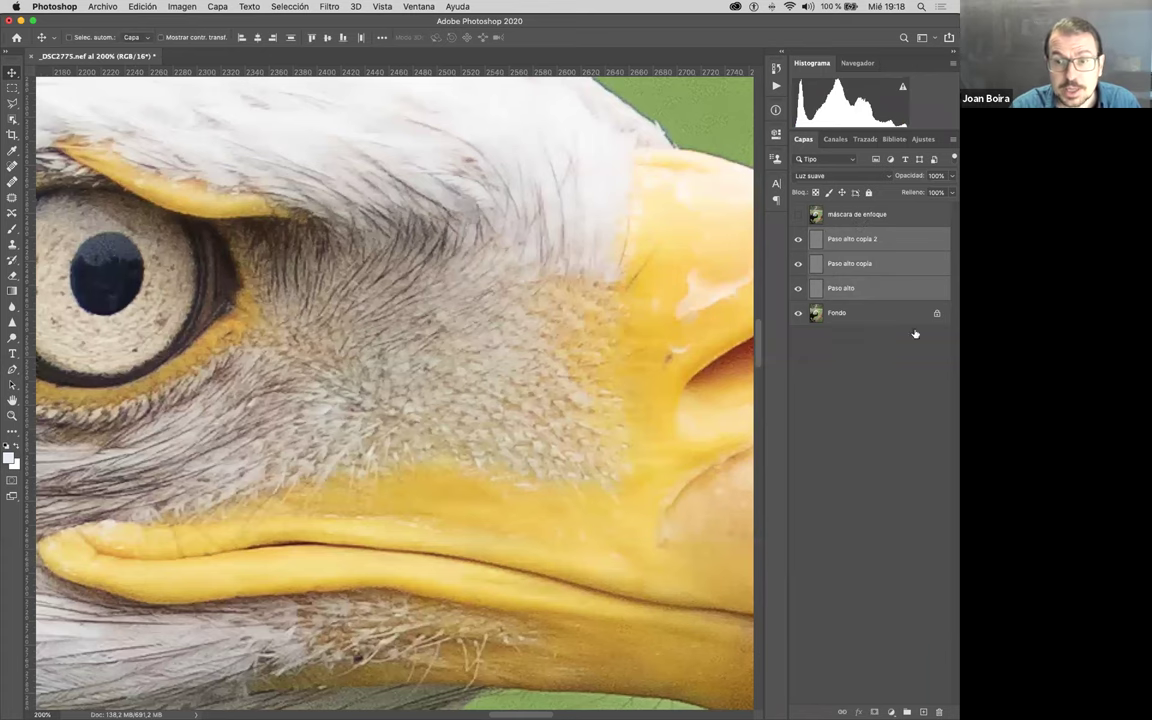
{"action": "left_click_drag", "start_coordinate": [901, 288], "coordinate": [906, 710]}
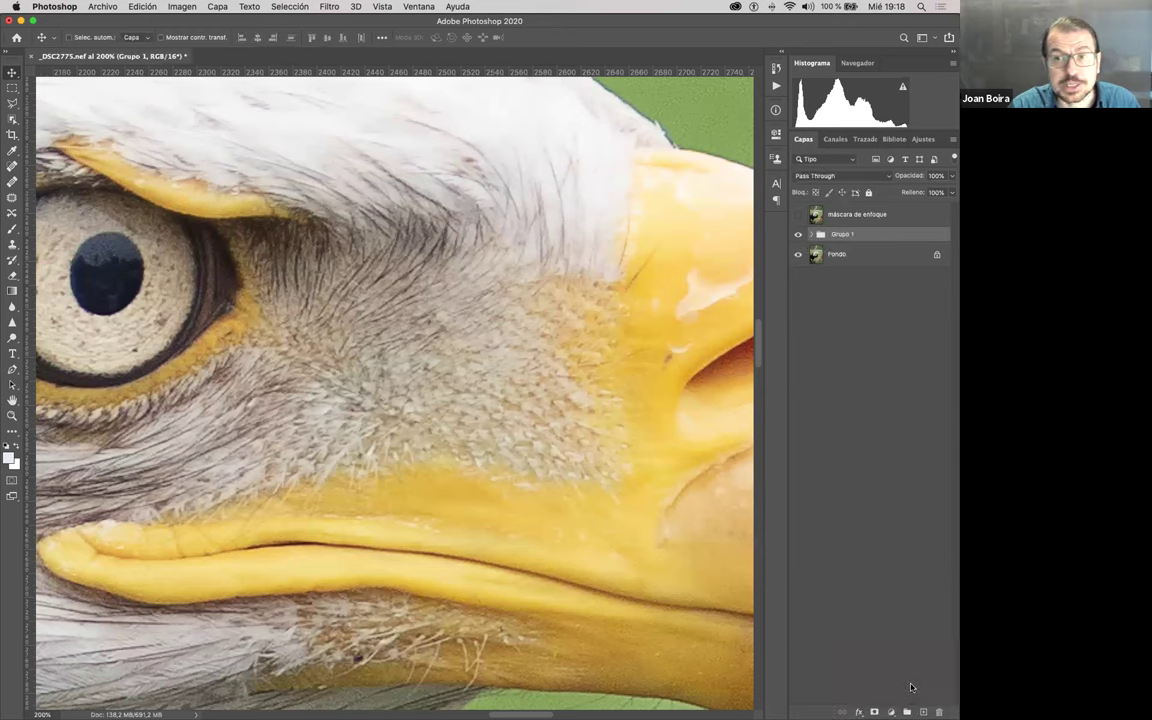
{"action": "left_click", "coordinate": [813, 234]}
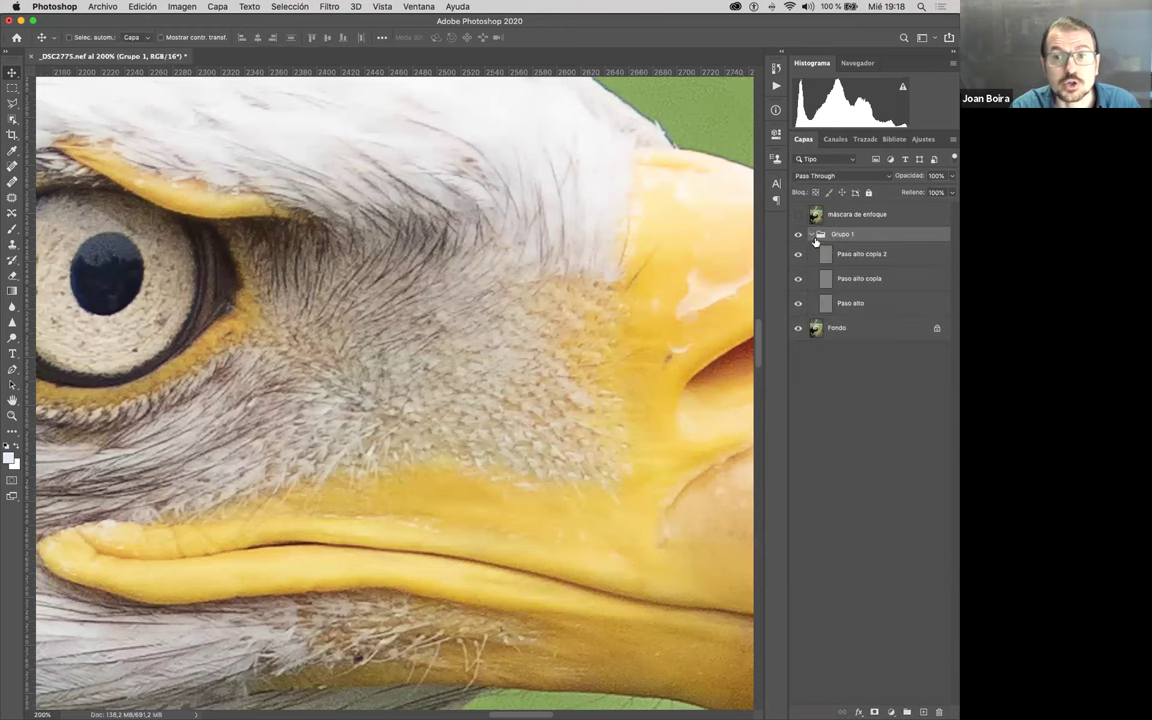
{"action": "left_click", "coordinate": [813, 234]}
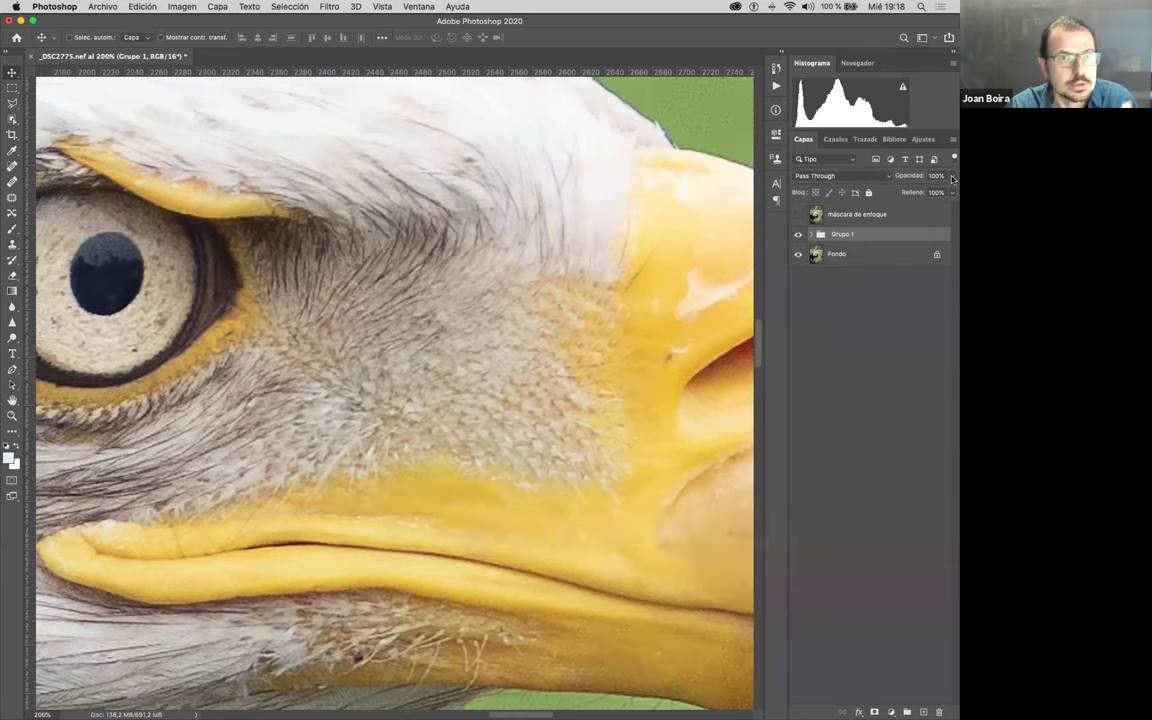
Step: Try several Grupo 1 opacities, settle on 73%, then zoom out to the whole eagle head
{"action": "left_click_drag", "start_coordinate": [952, 178], "coordinate": [786, 181]}
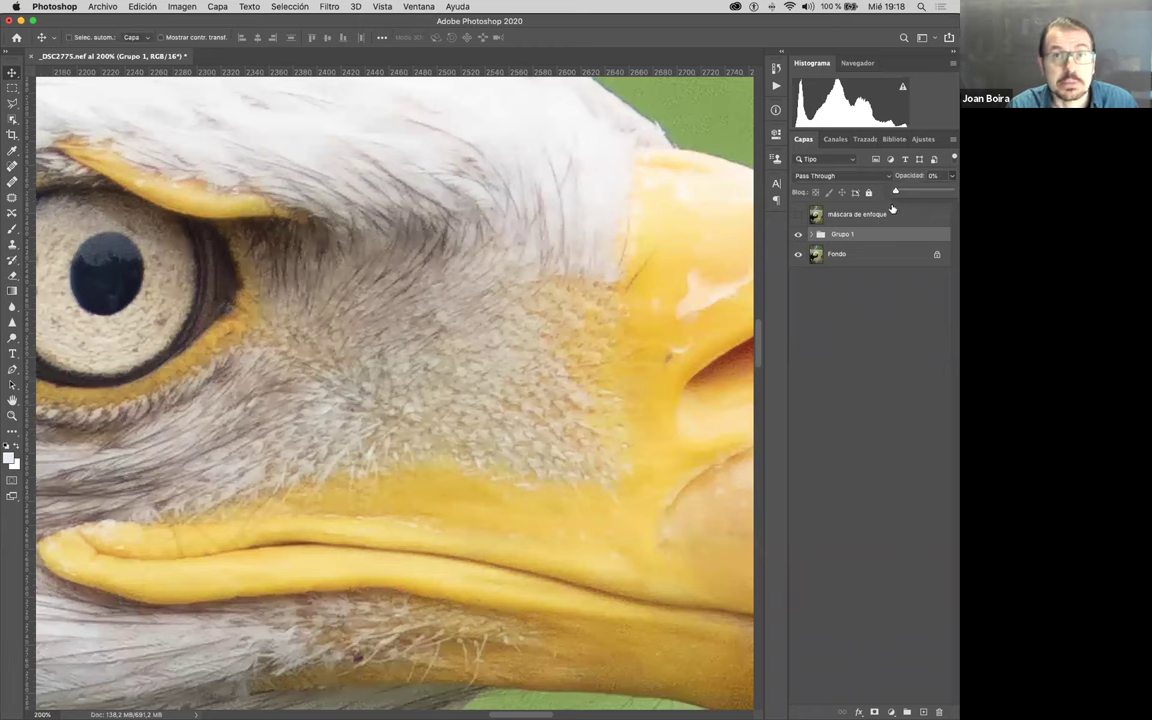
{"action": "left_click_drag", "start_coordinate": [895, 191], "coordinate": [931, 194]}
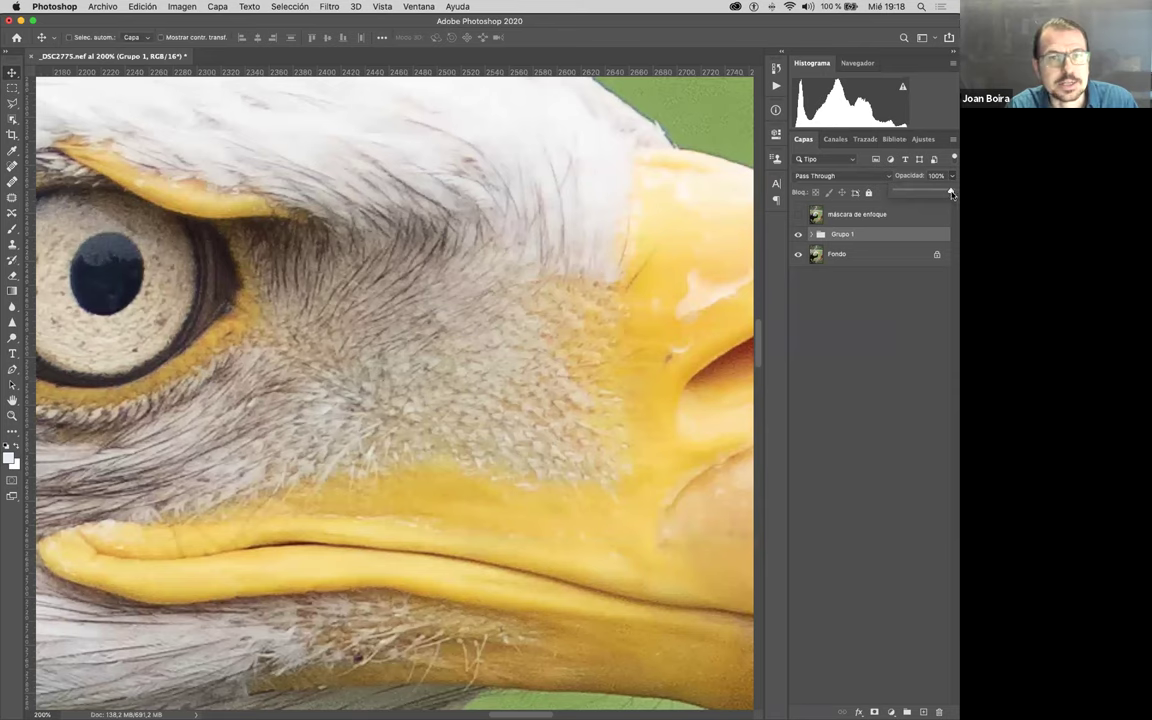
{"action": "key", "text": "space"}
{"action": "left_click_drag", "start_coordinate": [661, 306], "coordinate": [374, 466]}
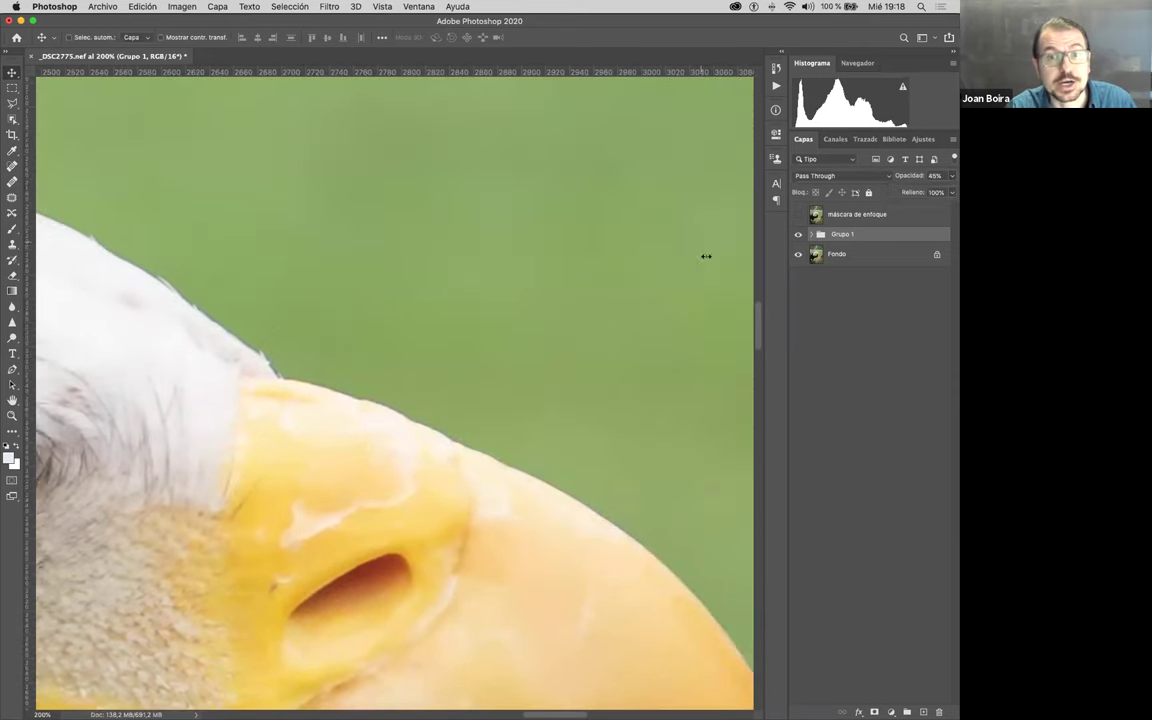
{"action": "left_click", "coordinate": [952, 177]}
{"action": "mouse_move", "coordinate": [914, 192]}
{"action": "left_mouse_down"}
{"action": "mouse_move", "coordinate": [902, 193]}
{"action": "mouse_move", "coordinate": [932, 193]}
{"action": "left_mouse_up"}
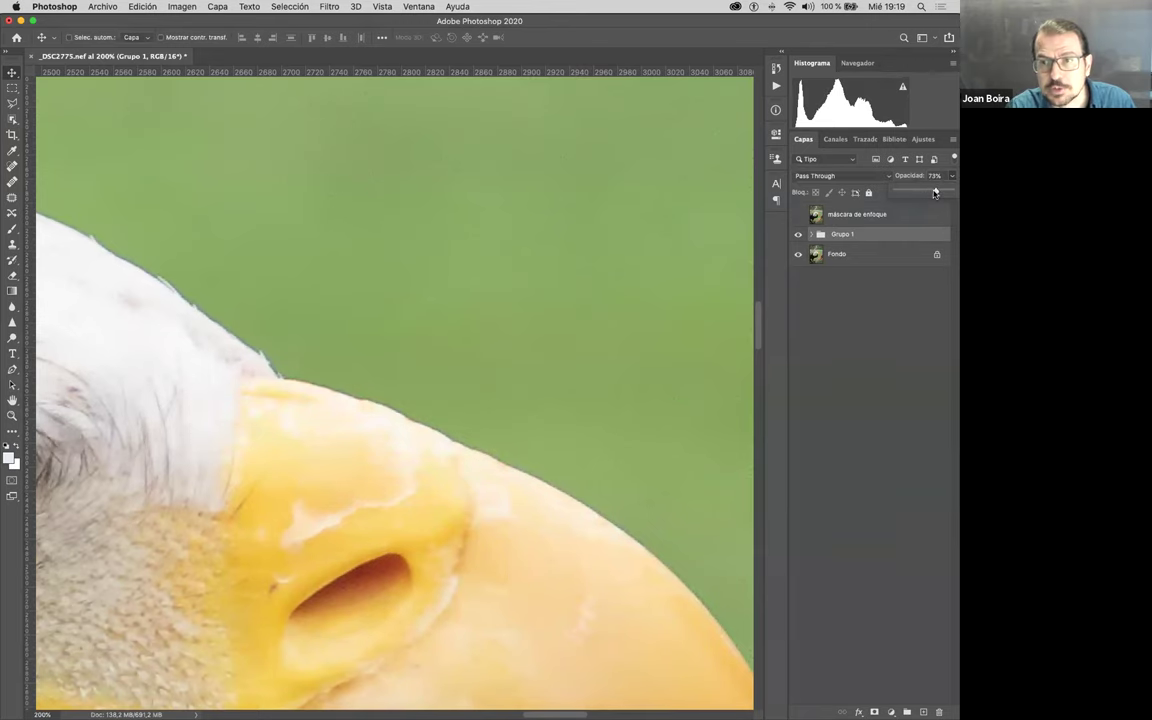
{"action": "left_click", "coordinate": [527, 386]}
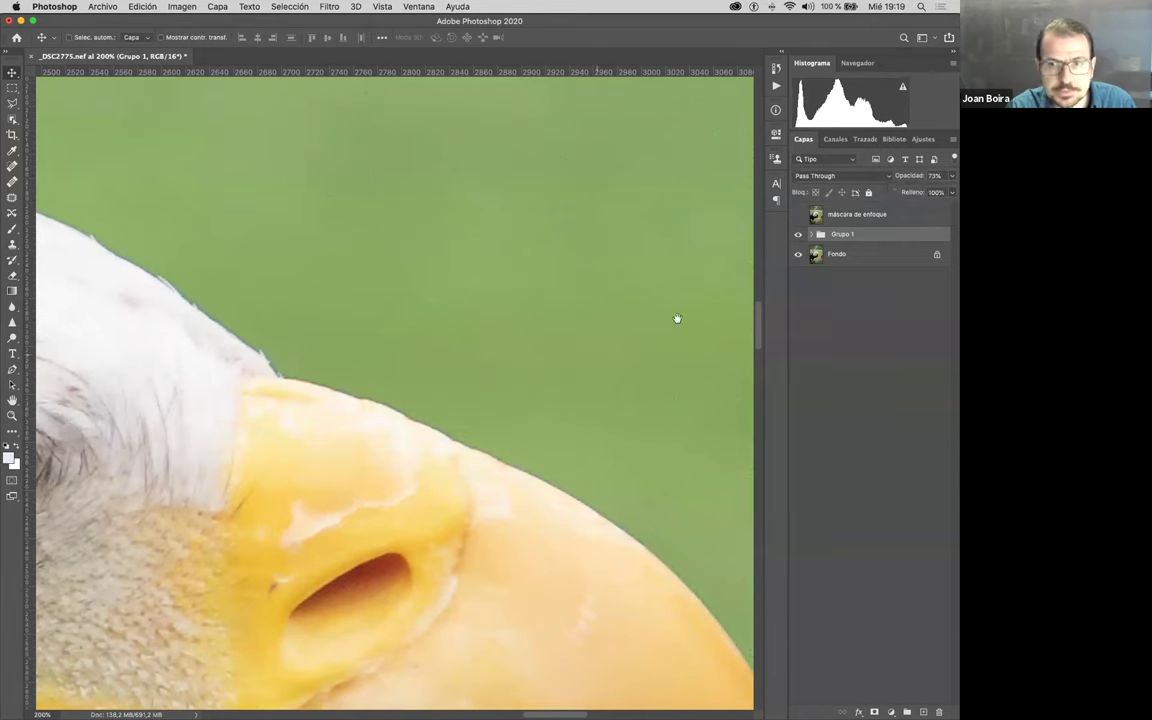
{"action": "left_click", "coordinate": [831, 346]}
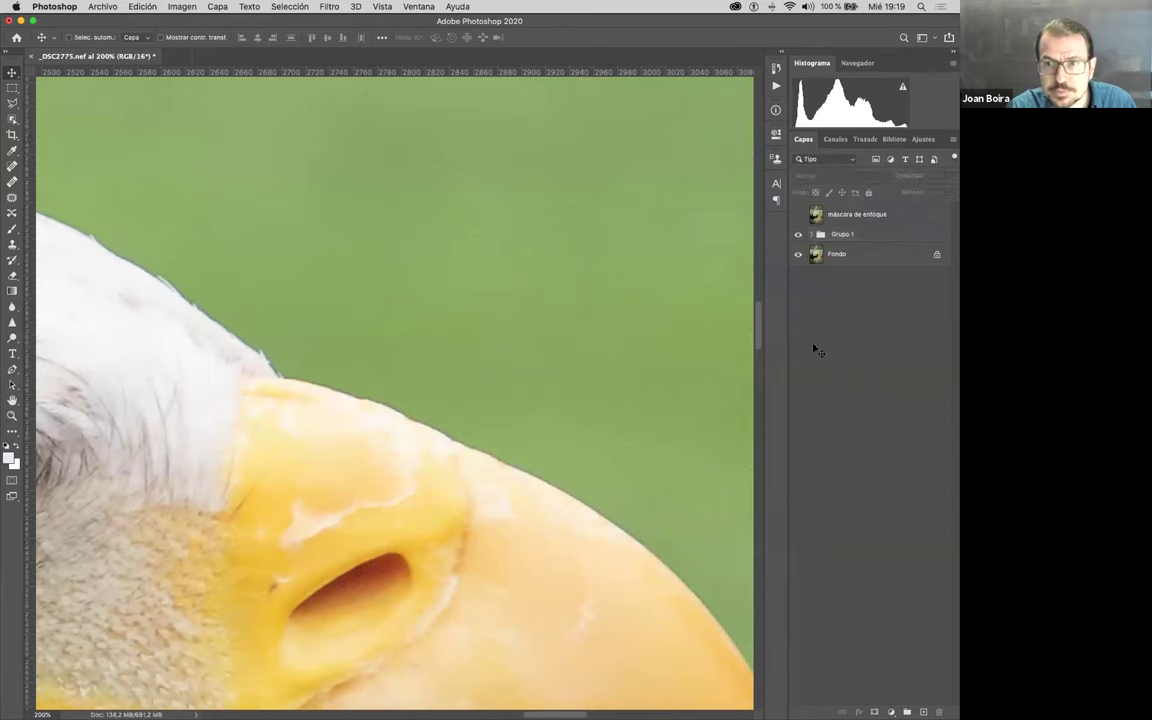
{"action": "left_click", "coordinate": [444, 407], "text": "alt"}
{"action": "left_click", "coordinate": [437, 411], "text": "alt"}
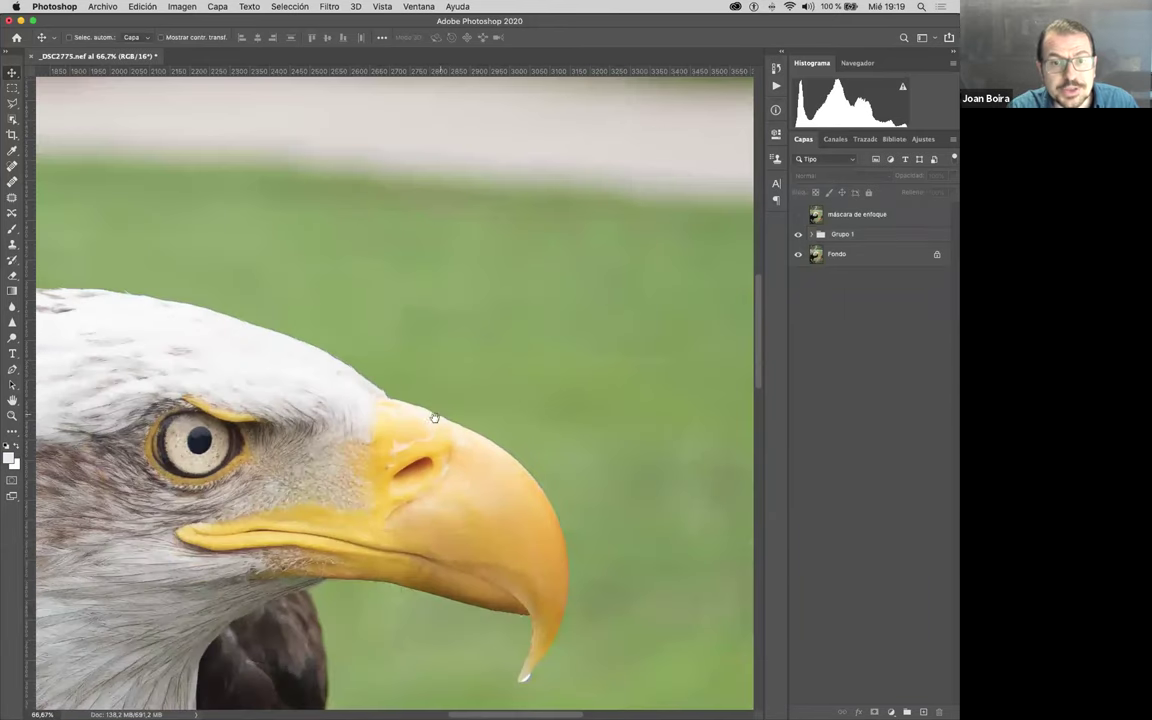
Step: At 200% on the eye, toggle máscara de enfoque repeatedly, then hide it and Grupo 1
{"action": "left_click_drag", "start_coordinate": [432, 417], "coordinate": [637, 290]}
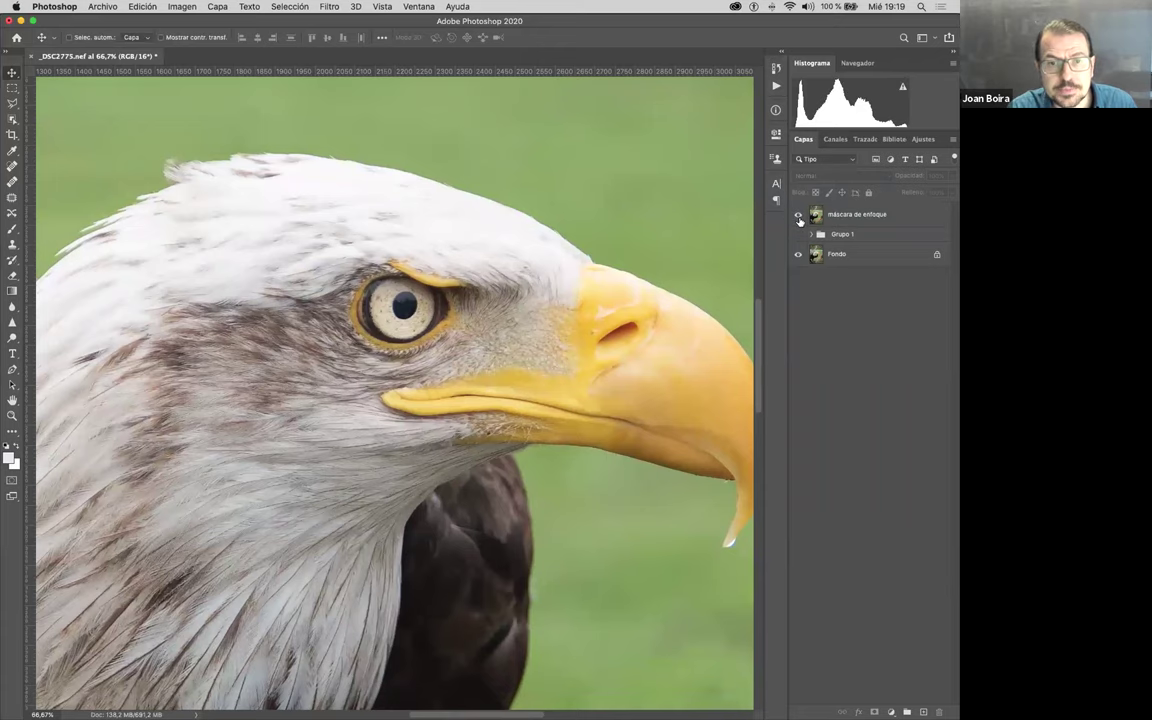
{"action": "scroll", "coordinate": [488, 319], "scroll_direction": "up", "scroll_amount": 5}
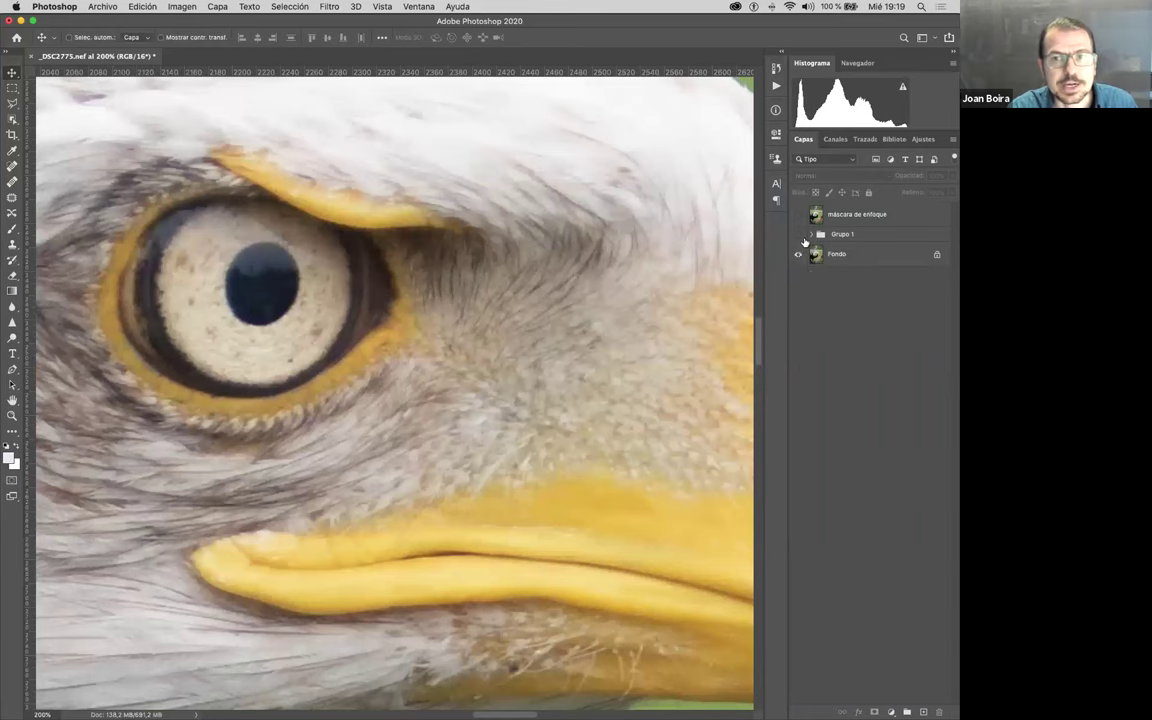
{"action": "left_click", "coordinate": [798, 215]}
{"action": "left_click", "coordinate": [800, 220]}
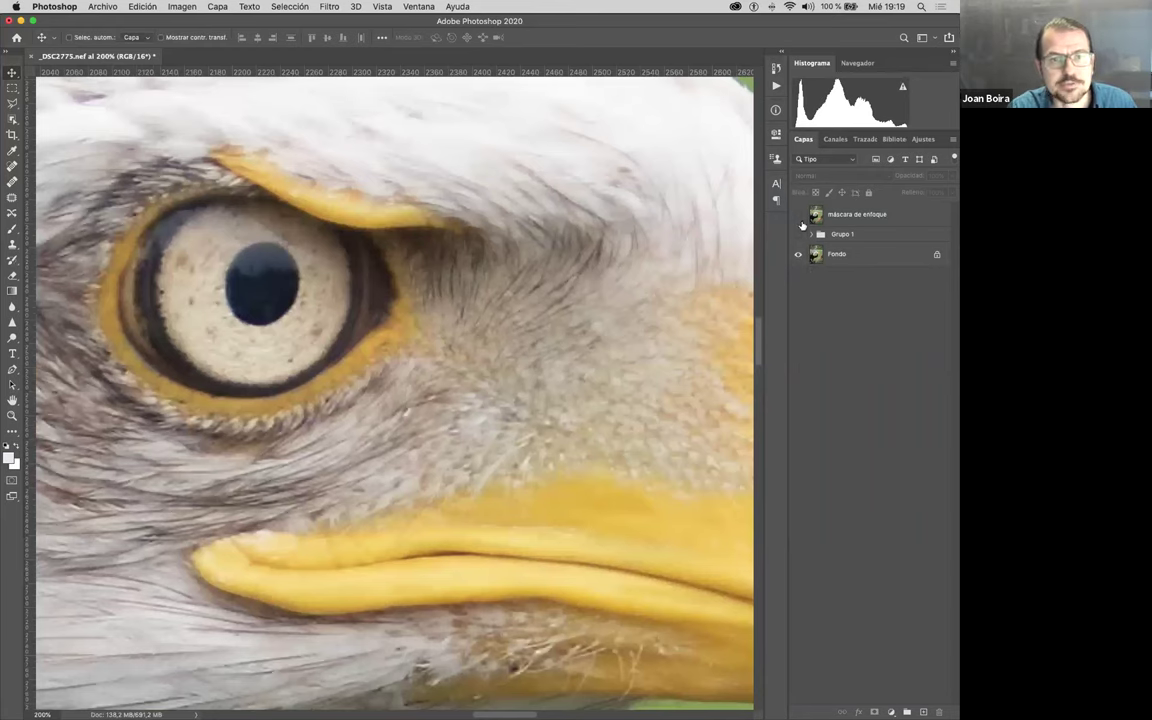
{"action": "left_click", "coordinate": [799, 230]}
{"action": "left_click", "coordinate": [799, 230]}
{"action": "left_click", "coordinate": [798, 232]}
{"action": "left_click", "coordinate": [798, 230]}
{"action": "left_click", "coordinate": [798, 230]}
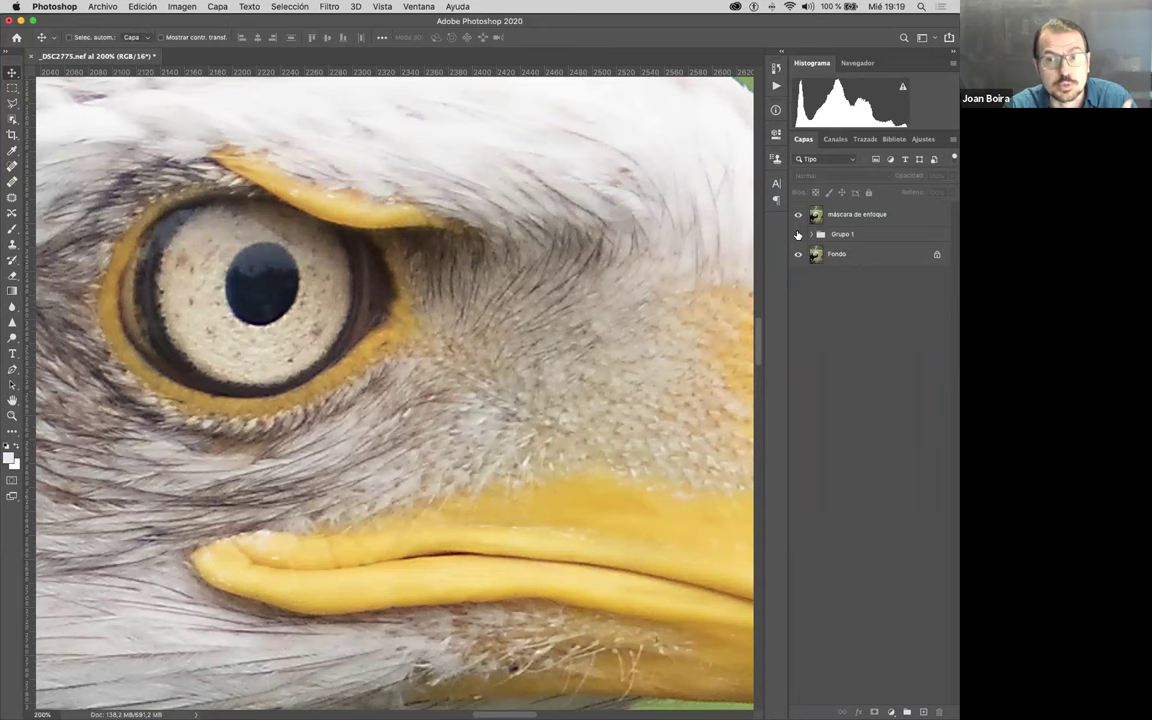
{"action": "left_click", "coordinate": [798, 234]}
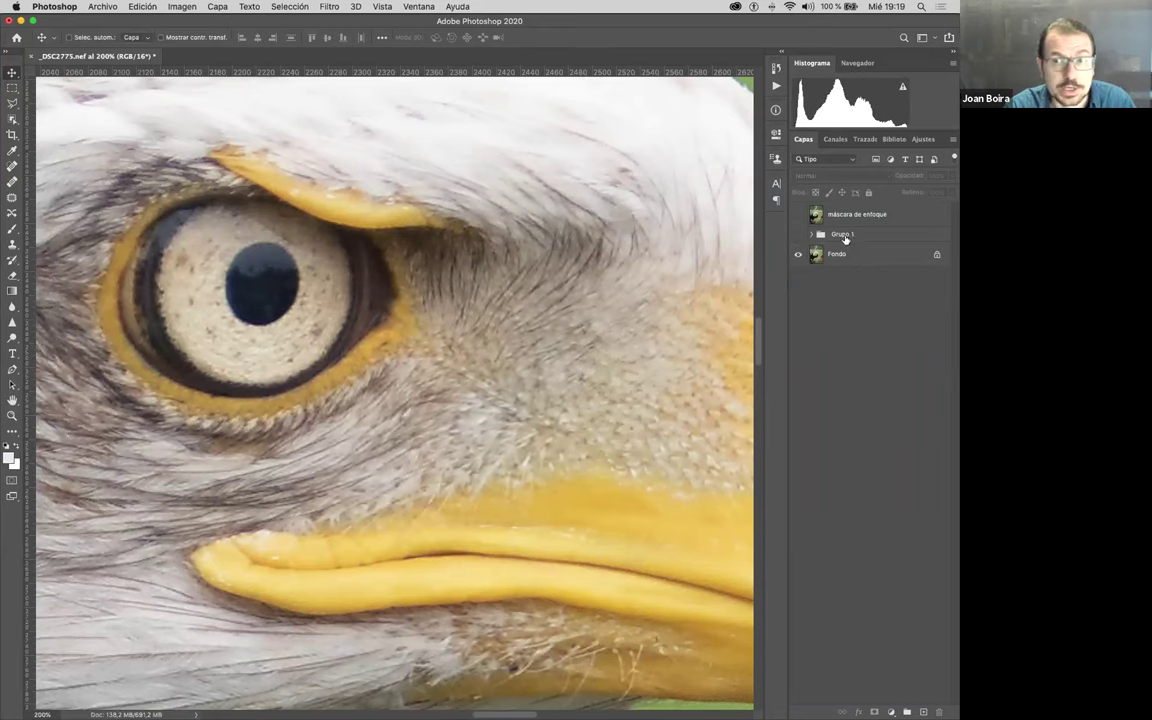
Step: Rename Grupo 1 to 'Paso alto', make it visible again and bring the beak into view
{"action": "double_click", "coordinate": [843, 235]}
{"action": "type", "text": "Paso alto"}
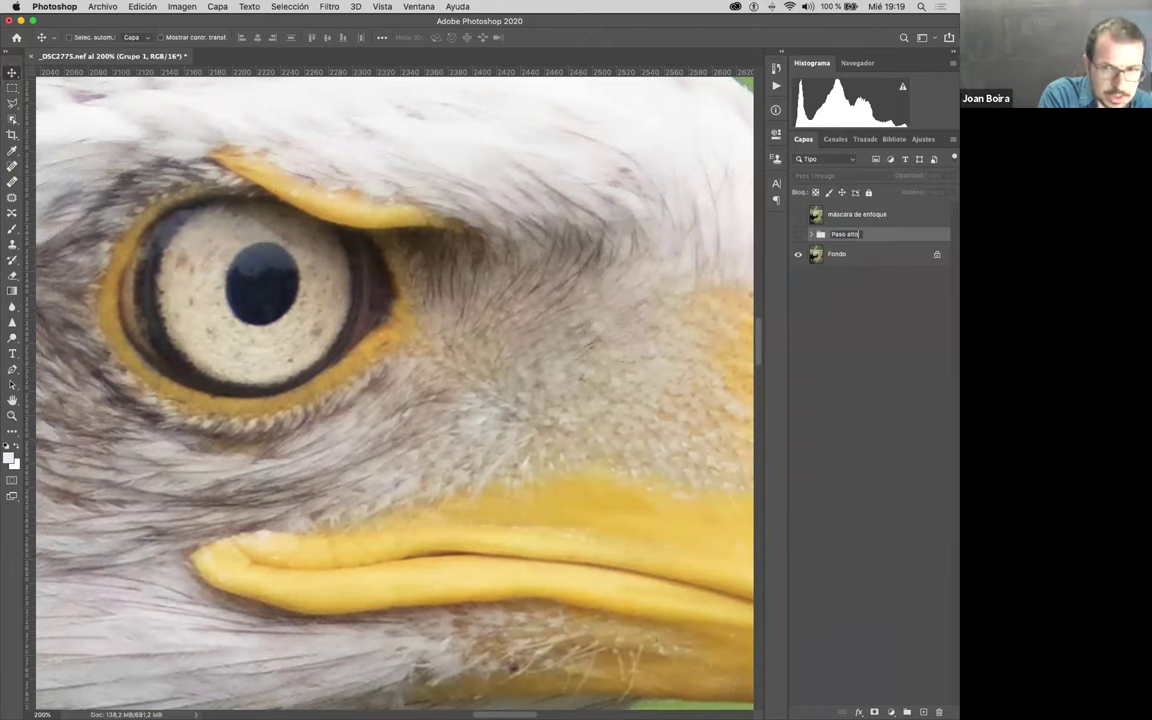
{"action": "key", "text": "Return"}
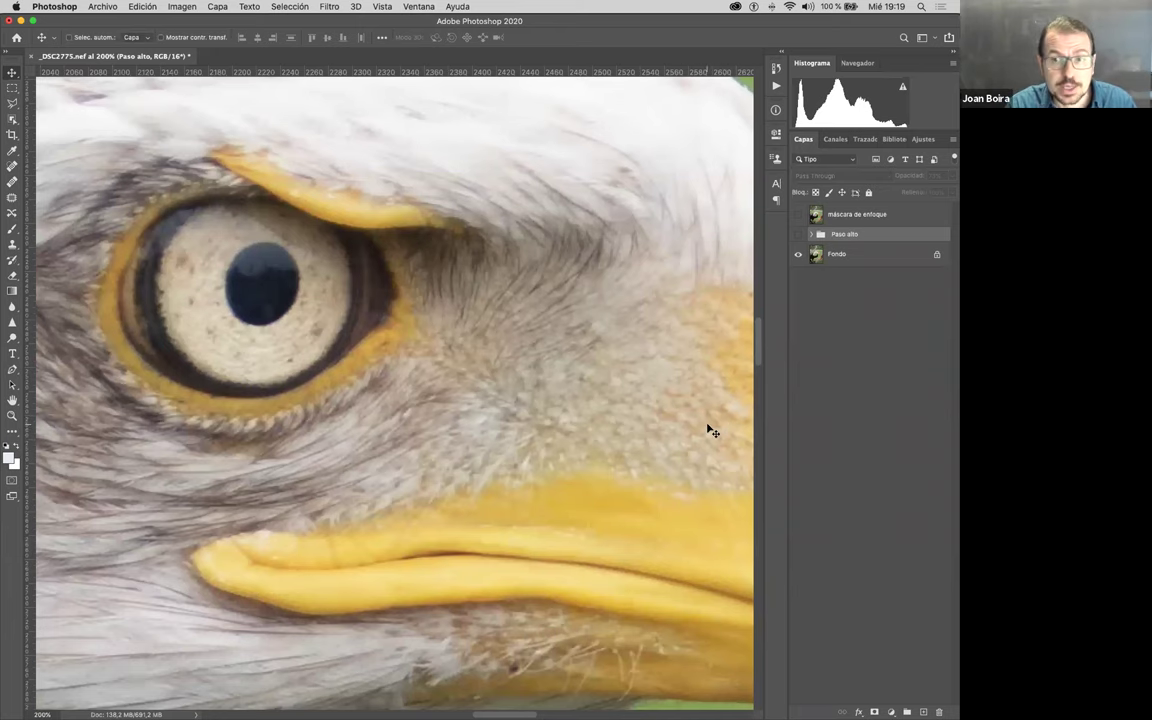
{"action": "left_click", "coordinate": [798, 236]}
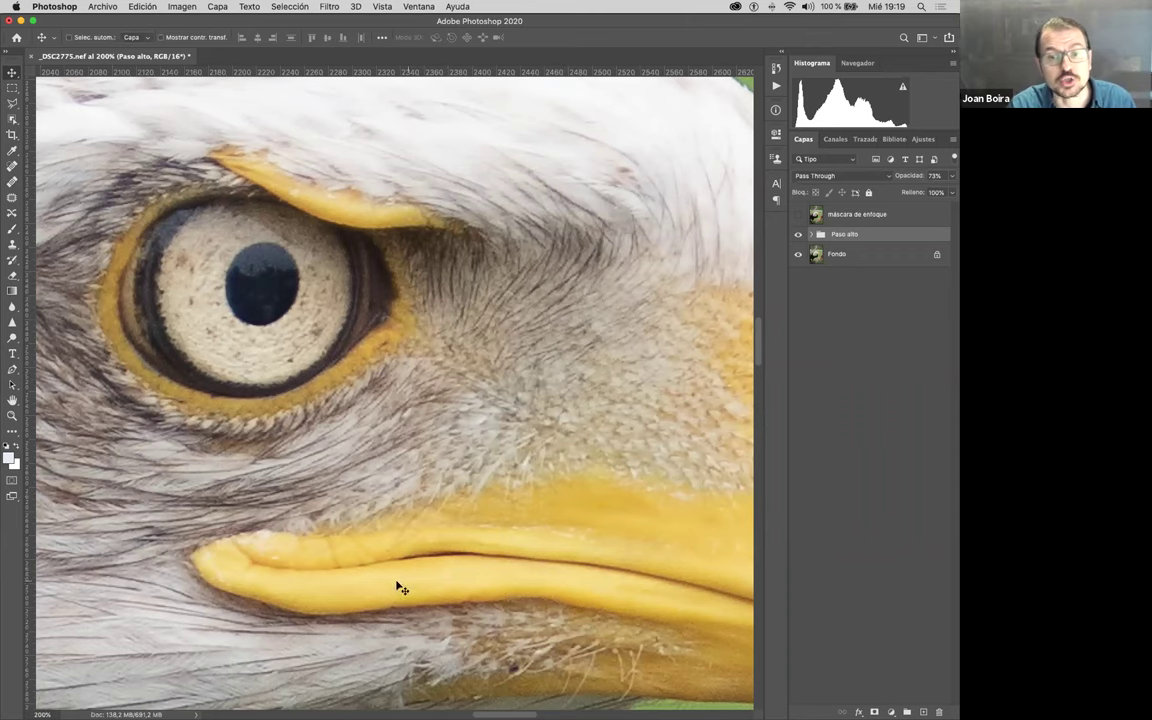
{"action": "left_click_drag", "start_coordinate": [553, 496], "coordinate": [419, 357]}
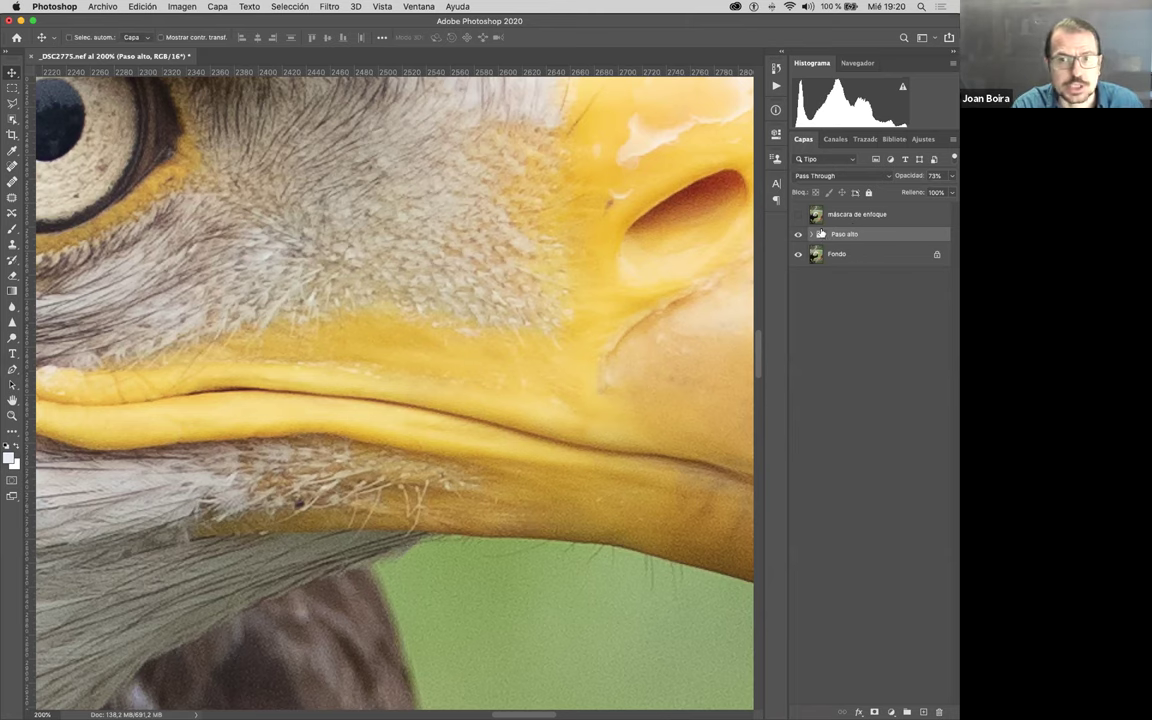
Step: Add an inverted black mask to the Paso alto group and pick a smaller brush
{"action": "left_click", "coordinate": [875, 709]}
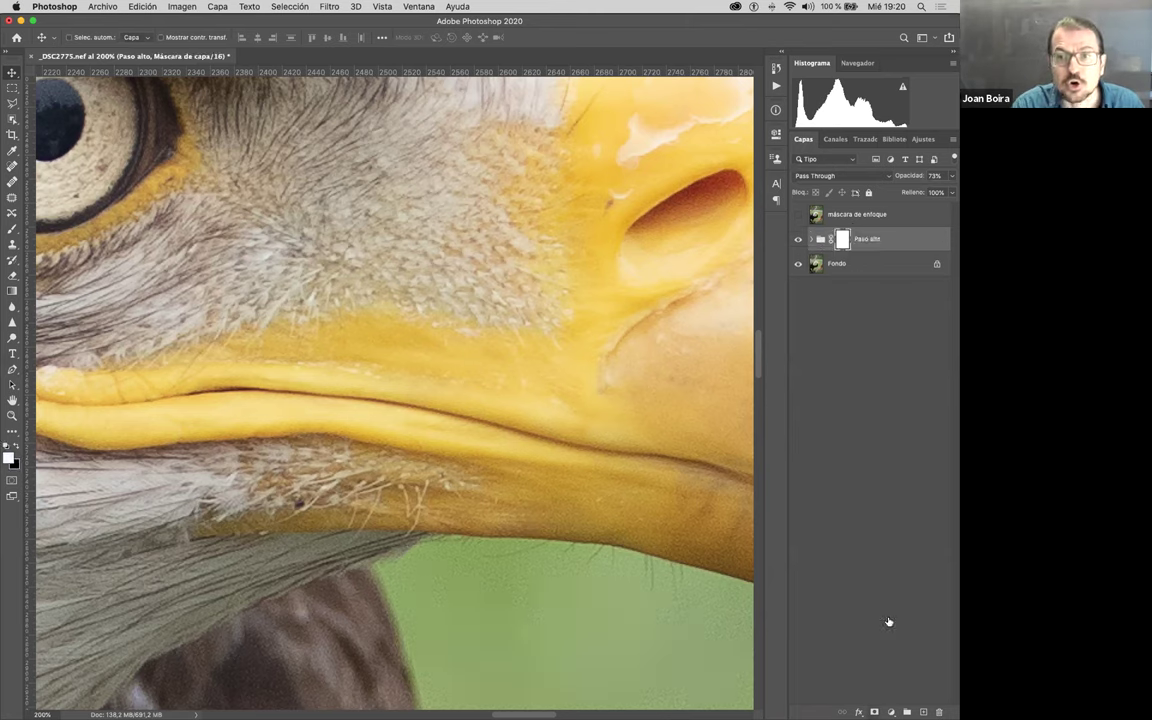
{"action": "key", "text": "super+i"}
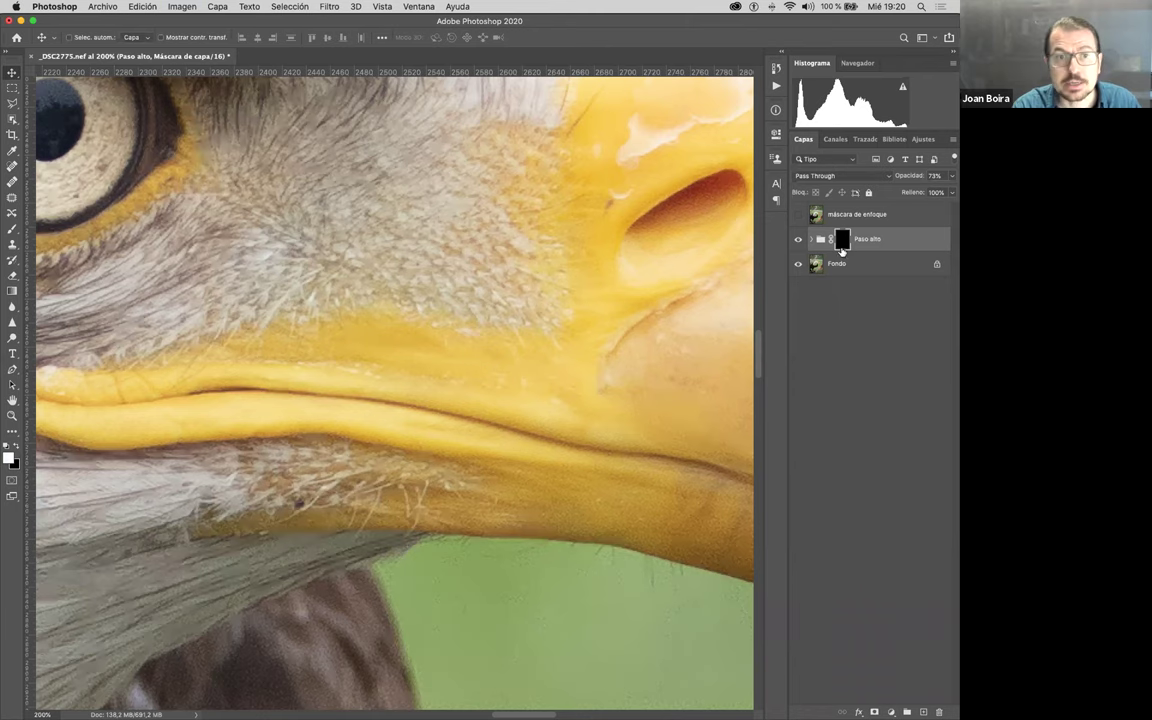
{"action": "left_click_drag", "start_coordinate": [298, 281], "coordinate": [526, 418]}
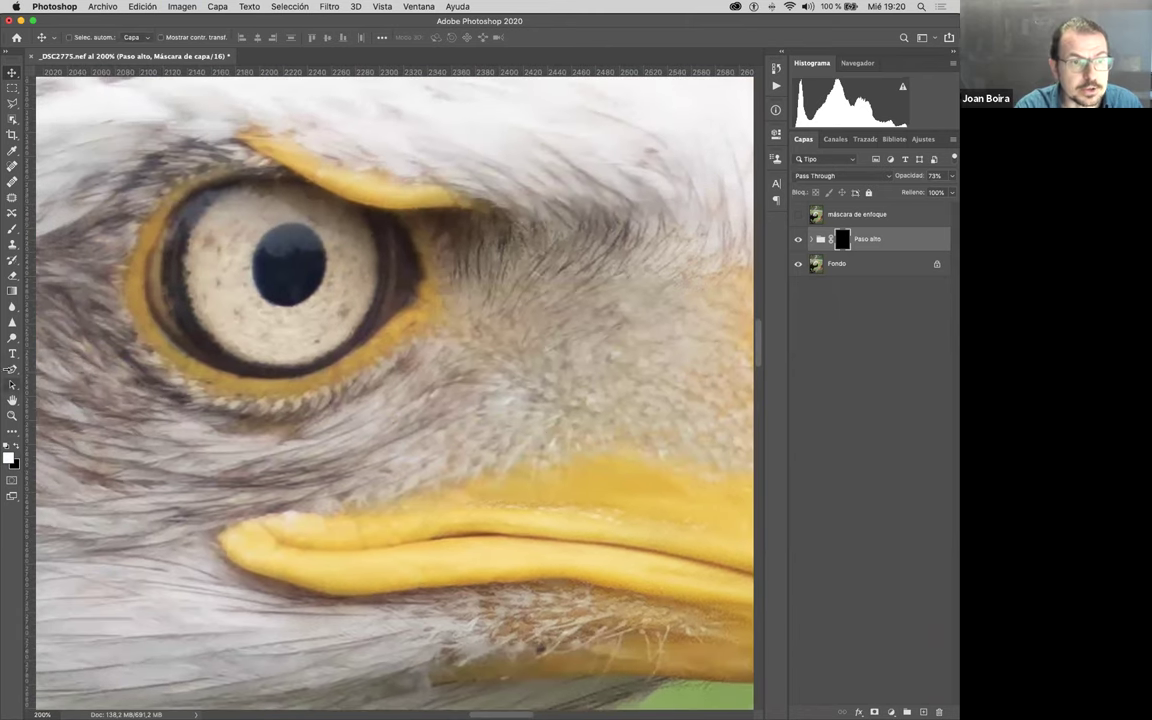
{"action": "left_click", "coordinate": [12, 229]}
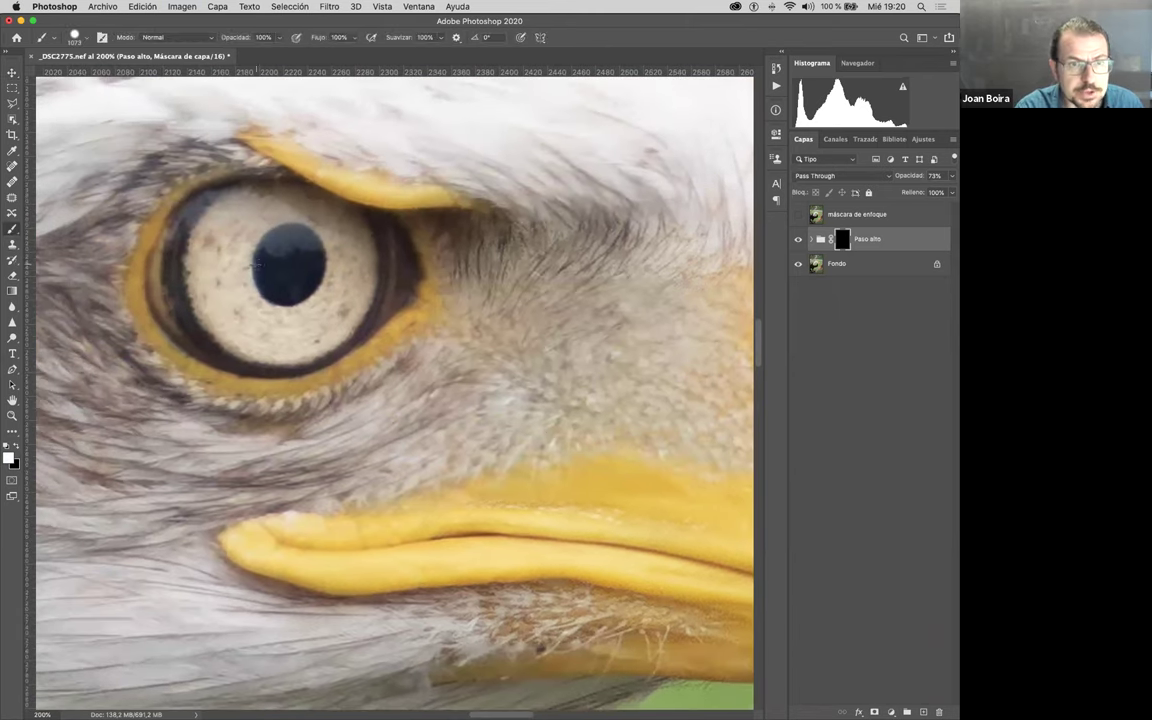
{"action": "mouse_move", "coordinate": [258, 263]}
{"action": "left_mouse_down"}
{"action": "mouse_move", "coordinate": [414, 296]}
{"action": "mouse_move", "coordinate": [136, 324]}
{"action": "mouse_move", "coordinate": [108, 350]}
{"action": "left_mouse_up"}
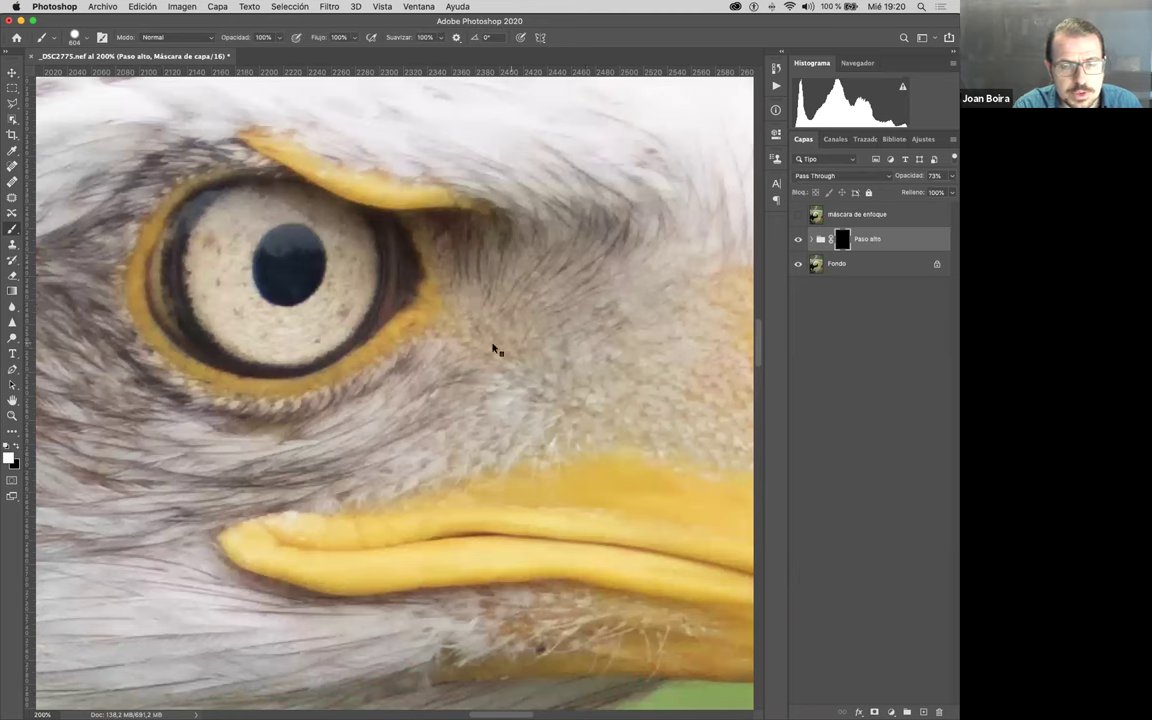
{"action": "mouse_move", "coordinate": [494, 340]}
{"action": "left_mouse_down"}
{"action": "mouse_move", "coordinate": [404, 339]}
{"action": "mouse_move", "coordinate": [475, 328]}
{"action": "mouse_move", "coordinate": [371, 275]}
{"action": "left_mouse_up"}
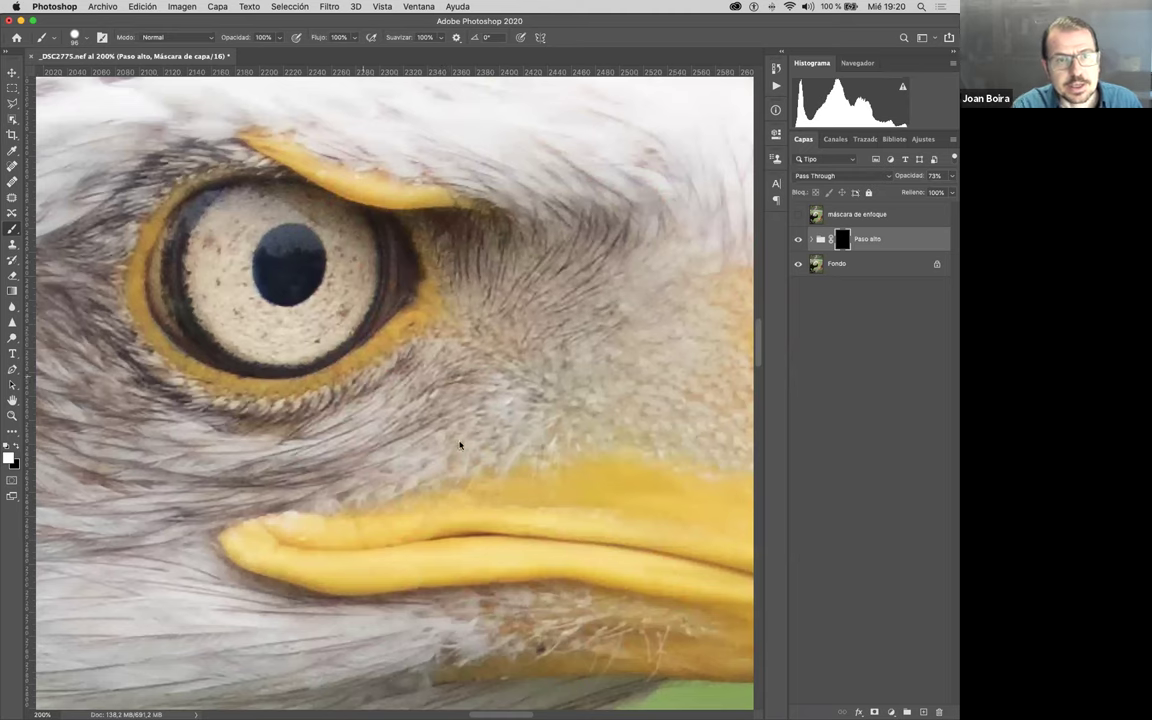
Step: Inspect the beak, nostril and eye at 200%, then zoom out to 100%
{"action": "left_click_drag", "start_coordinate": [545, 470], "coordinate": [193, 314]}
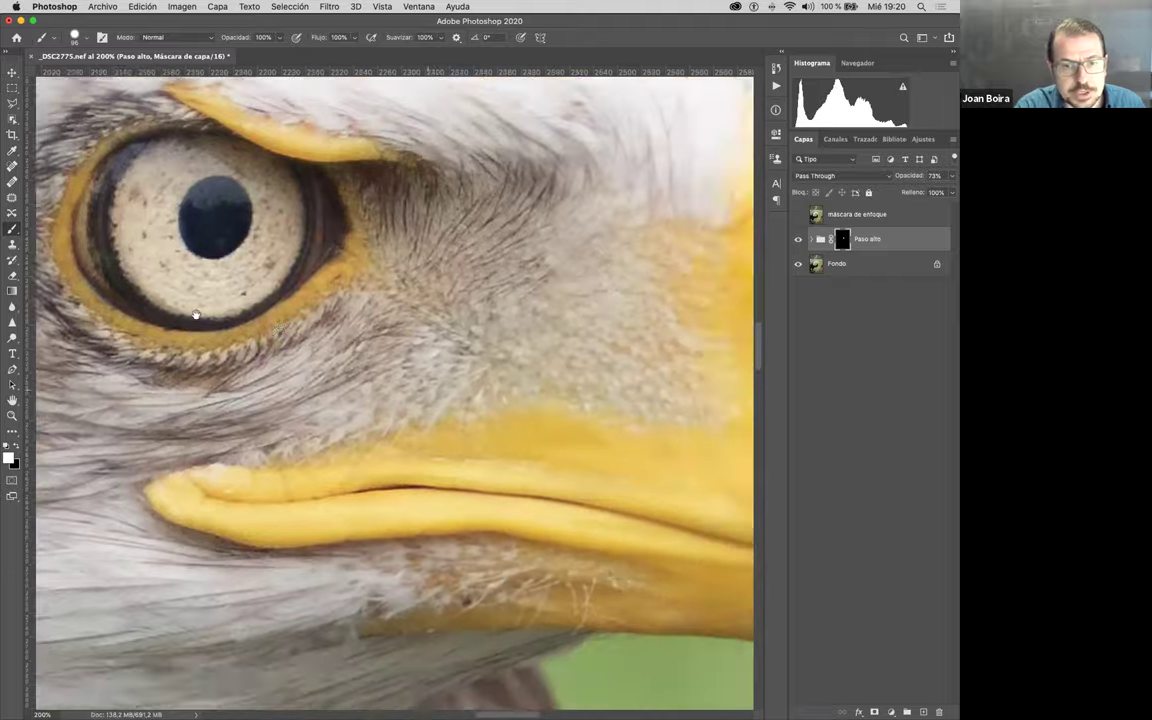
{"action": "left_click_drag", "start_coordinate": [591, 329], "coordinate": [184, 276]}
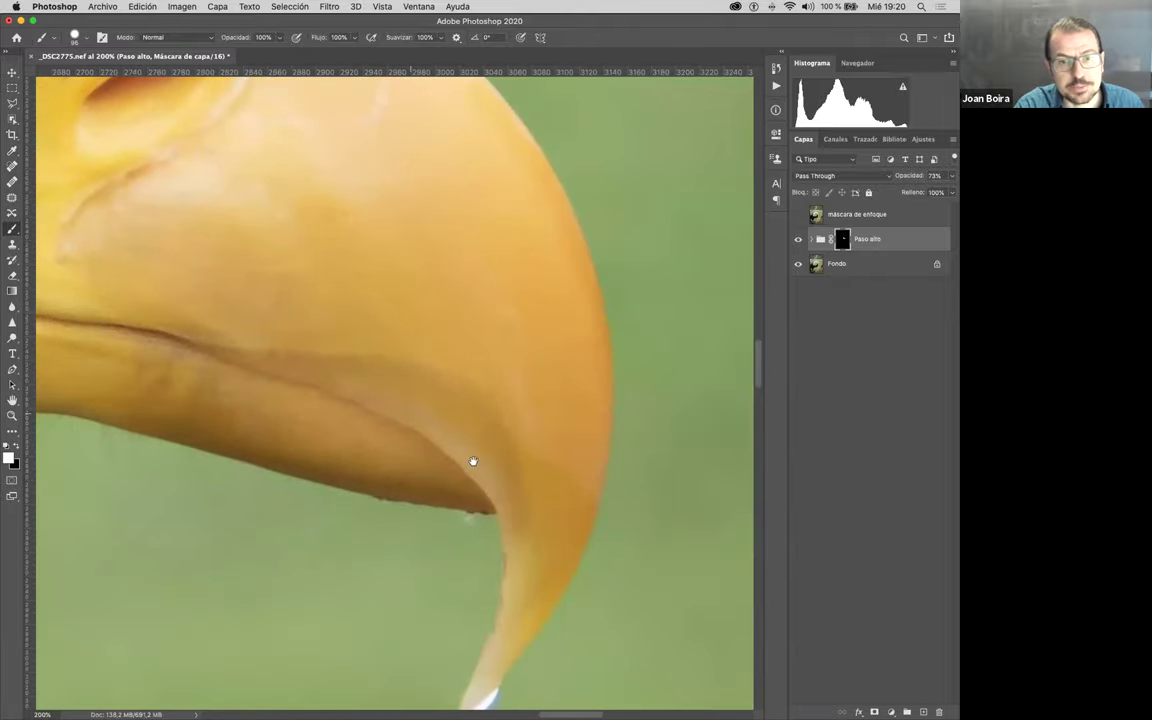
{"action": "left_click_drag", "start_coordinate": [440, 322], "coordinate": [564, 422]}
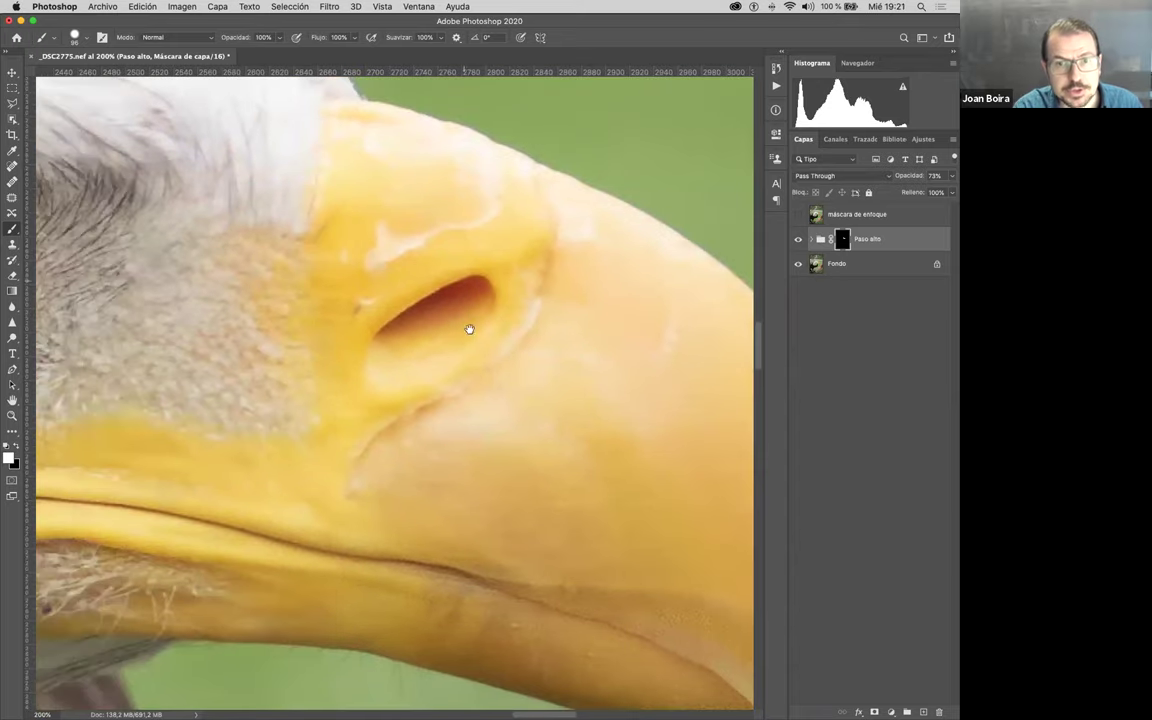
{"action": "left_click_drag", "start_coordinate": [418, 340], "coordinate": [447, 414]}
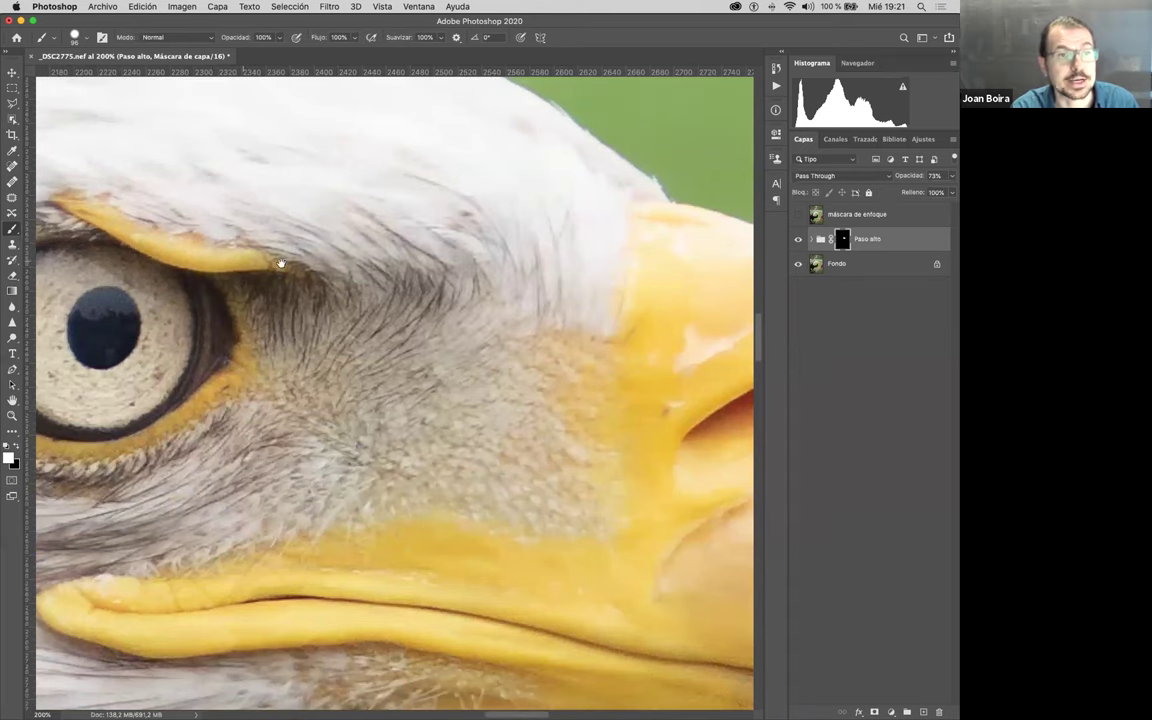
{"action": "left_click_drag", "start_coordinate": [278, 265], "coordinate": [450, 258]}
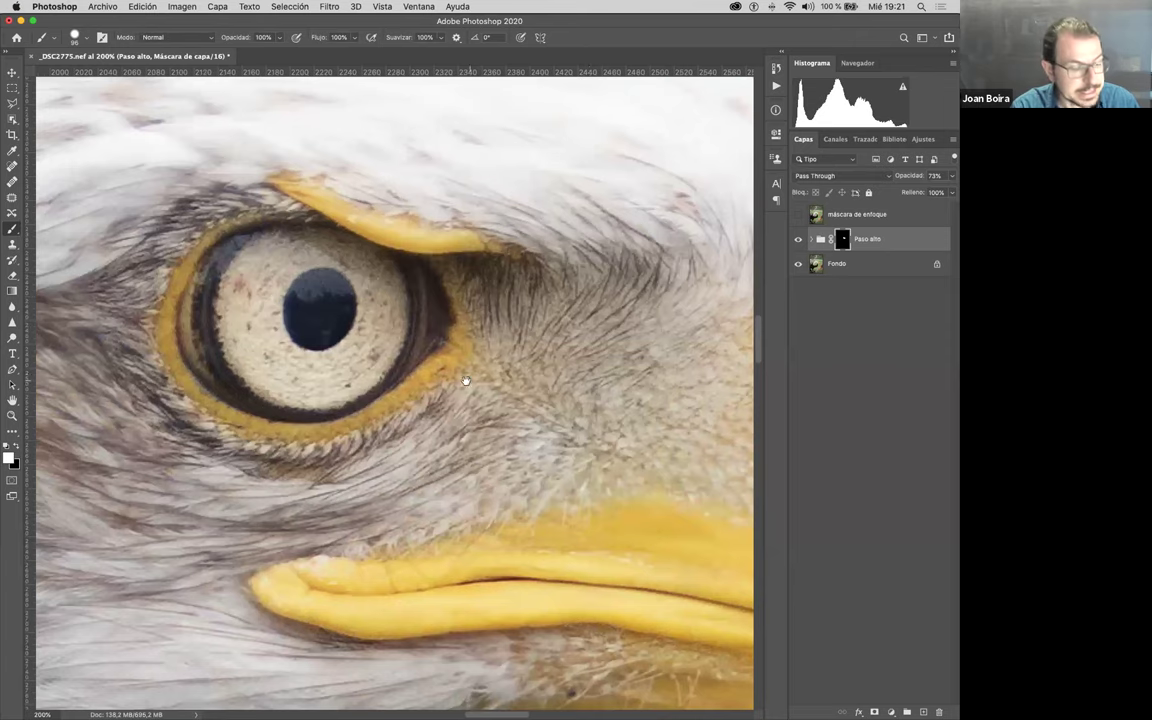
{"action": "scroll", "coordinate": [465, 381], "scroll_direction": "down", "scroll_amount": 1}
{"action": "left_click", "coordinate": [798, 240]}
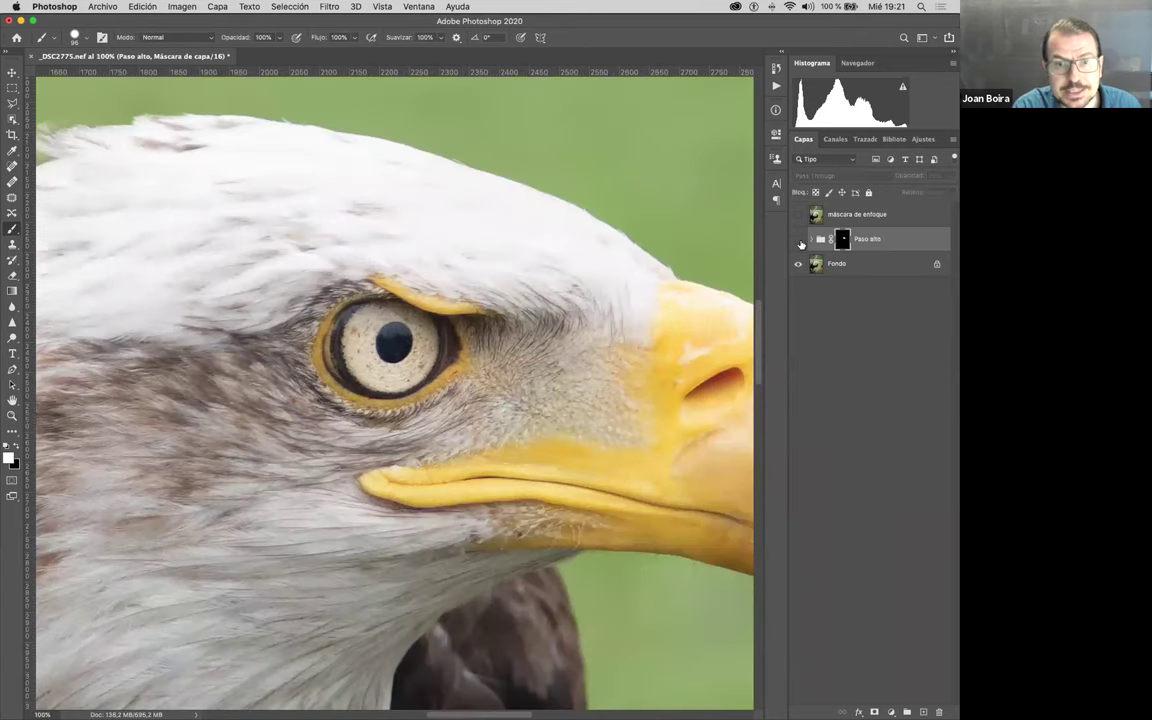
{"action": "left_click", "coordinate": [798, 240]}
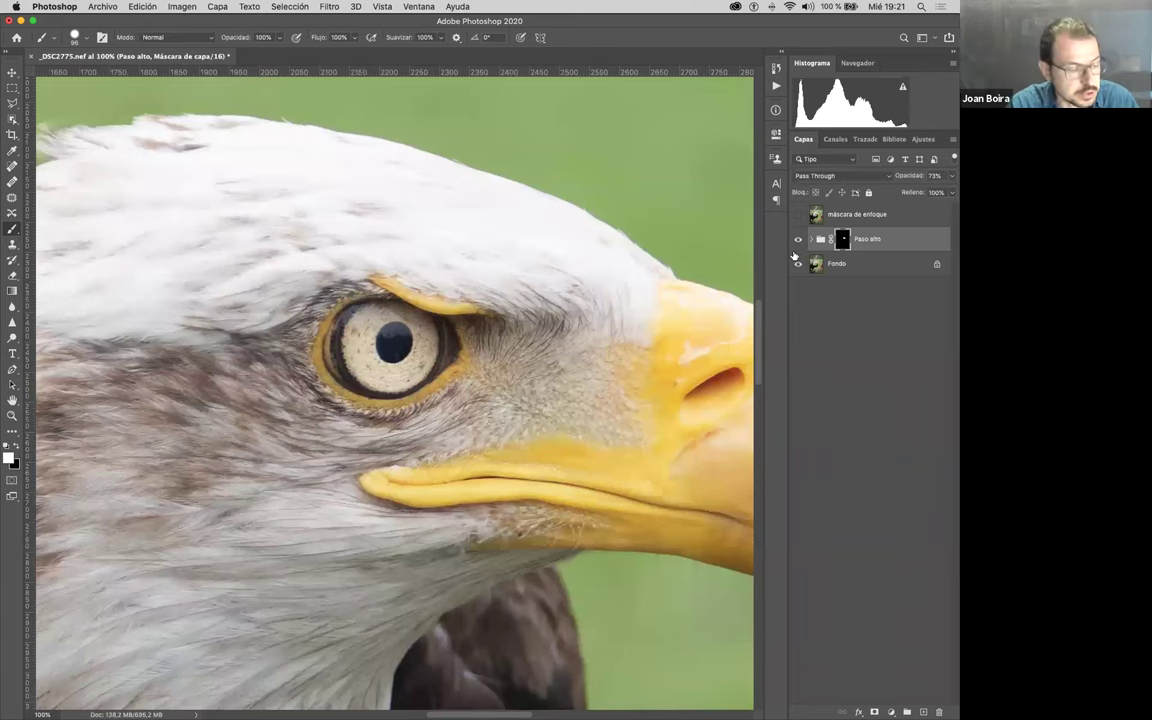
{"action": "key", "text": "super+Tab"}
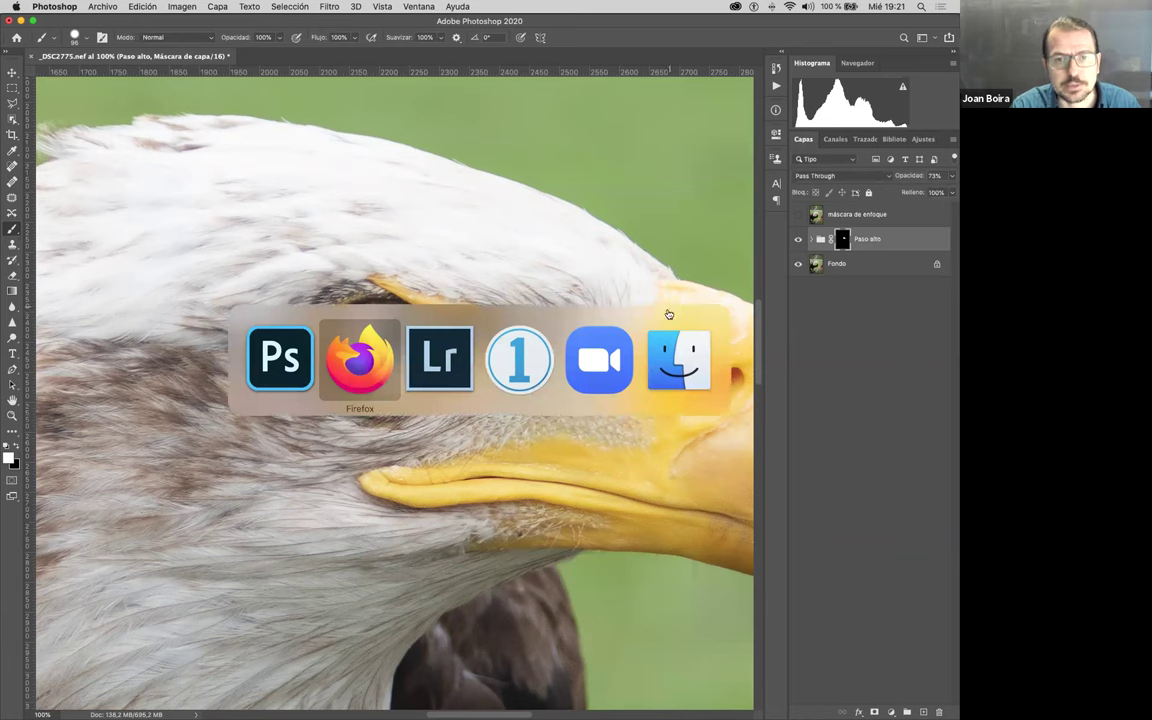
Step: In Capture One, open the harbour photo _DSC3097 and raise its exposure to 0,36
{"action": "key", "text": "super+Tab"}
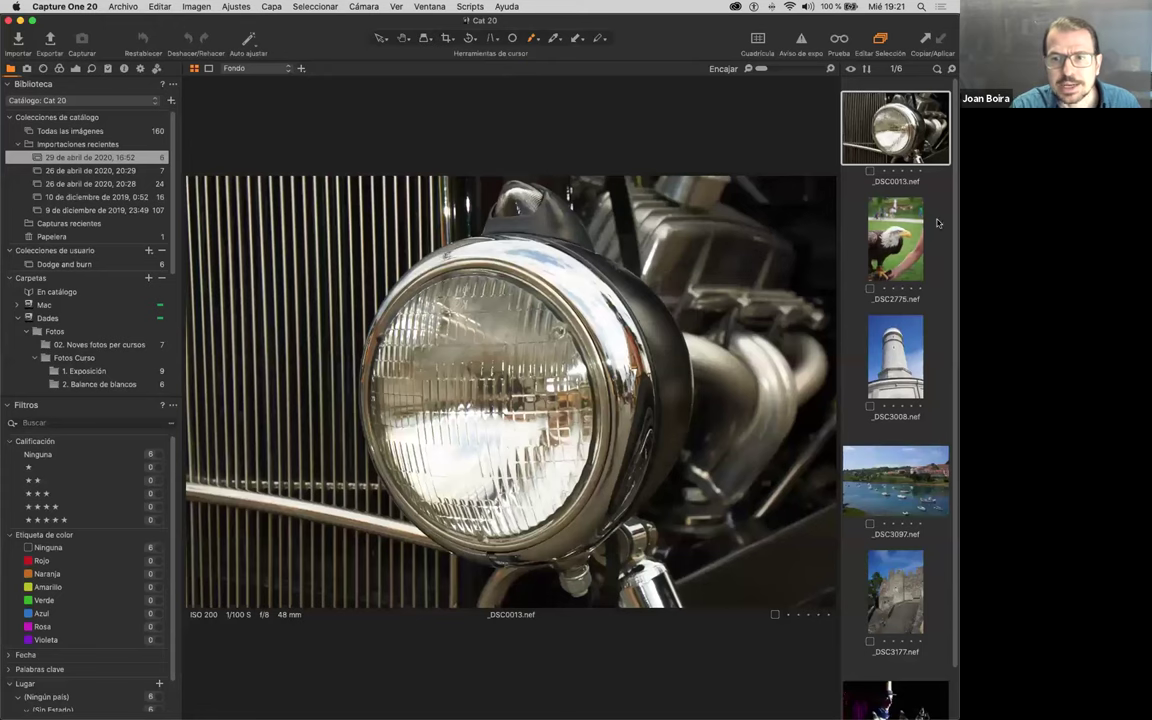
{"action": "left_click", "coordinate": [896, 478]}
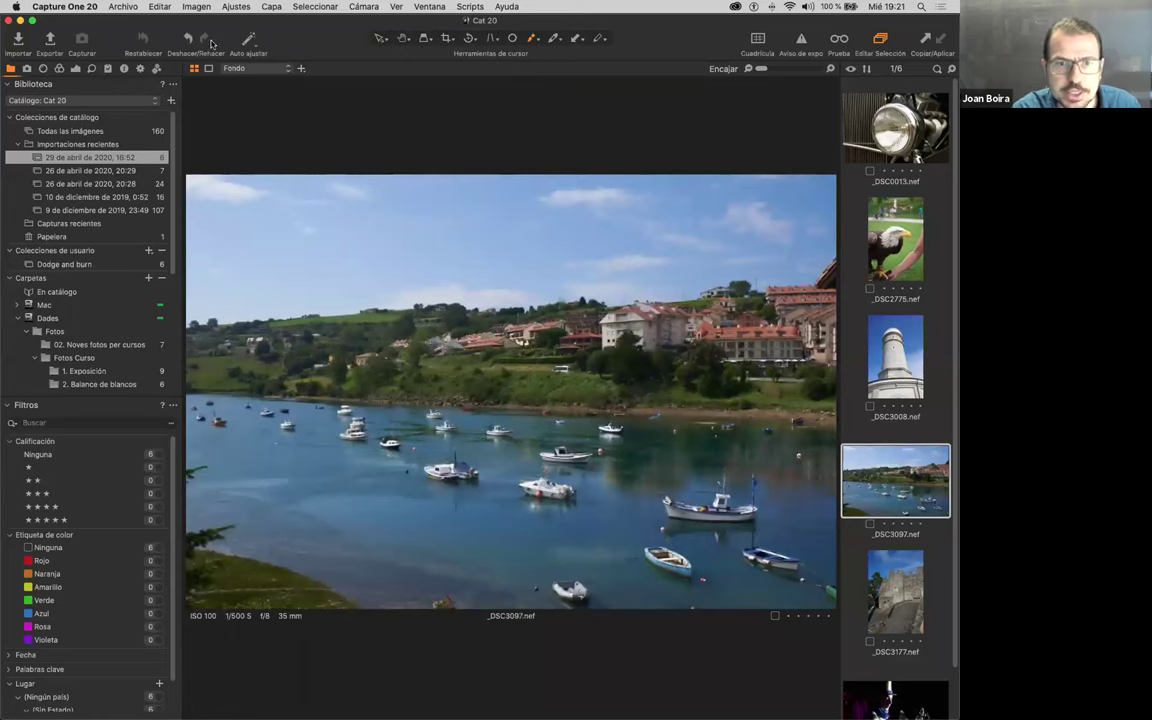
{"action": "left_click", "coordinate": [75, 68]}
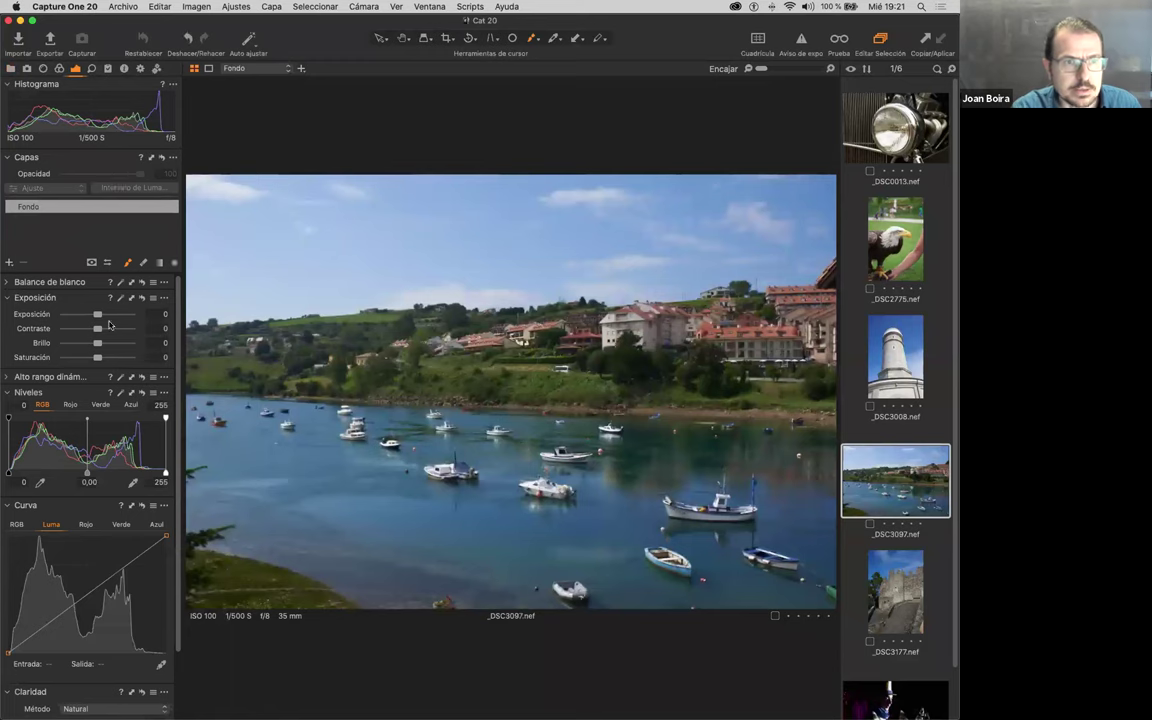
{"action": "left_click_drag", "start_coordinate": [98, 315], "coordinate": [103, 316]}
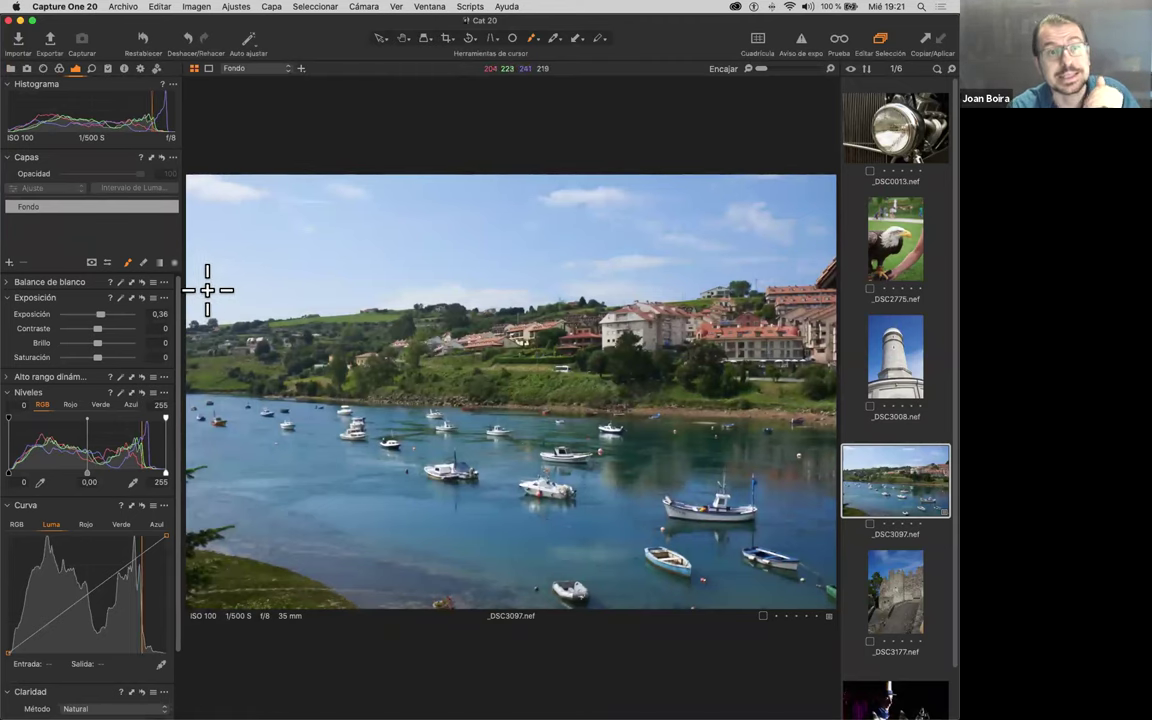
Step: Drag the Exposición slider down to about -0,94, then back up to 0,07
{"action": "left_click_drag", "start_coordinate": [100, 315], "coordinate": [91, 315]}
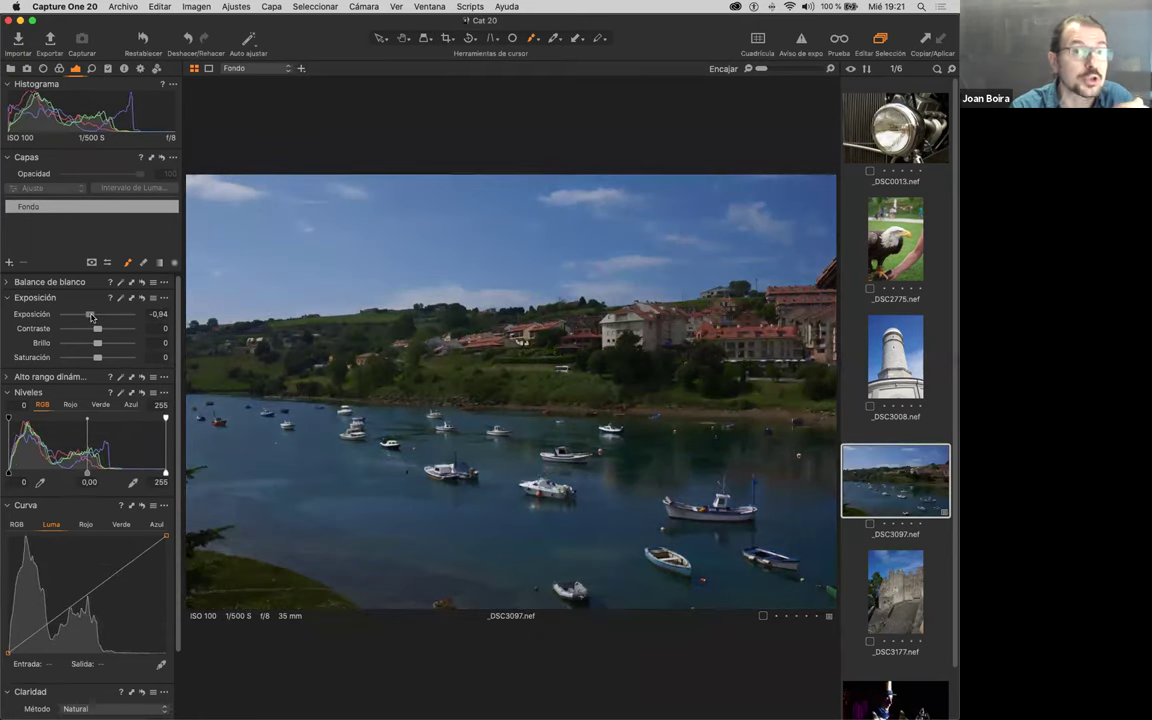
{"action": "left_click_drag", "start_coordinate": [91, 315], "coordinate": [98, 315]}
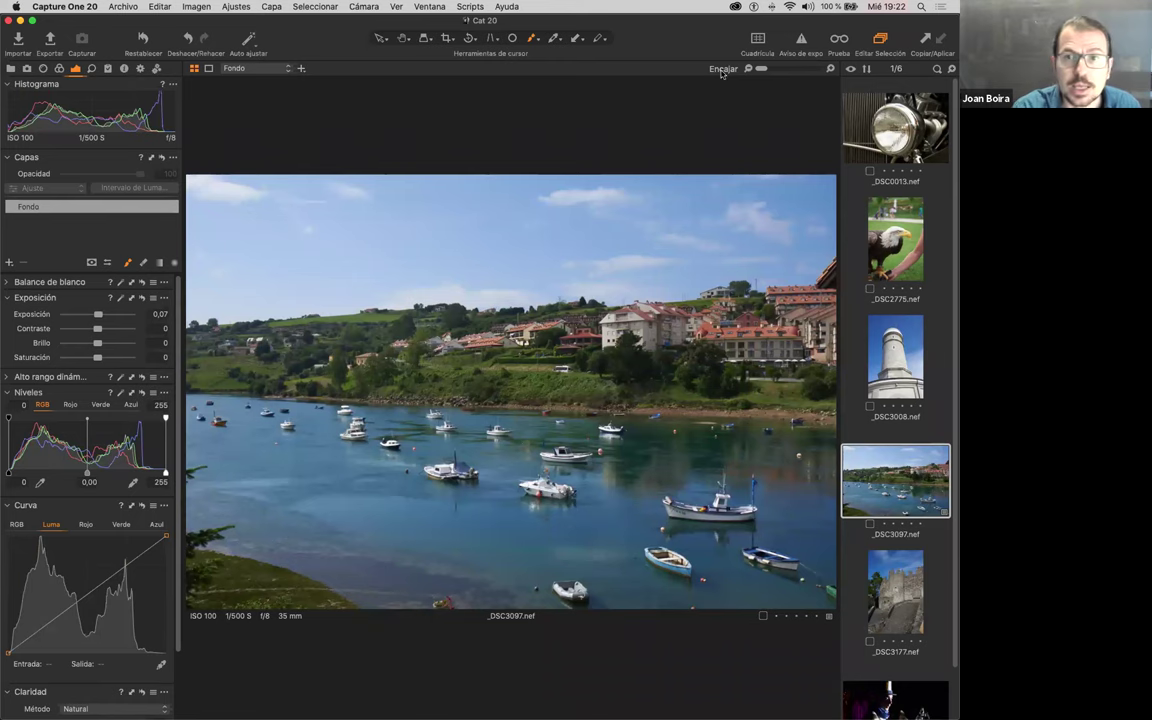
Step: View _DSC3097 at 100%, pan across it, and look through the Metadatos and Biblioteca tabs
{"action": "left_click", "coordinate": [829, 68]}
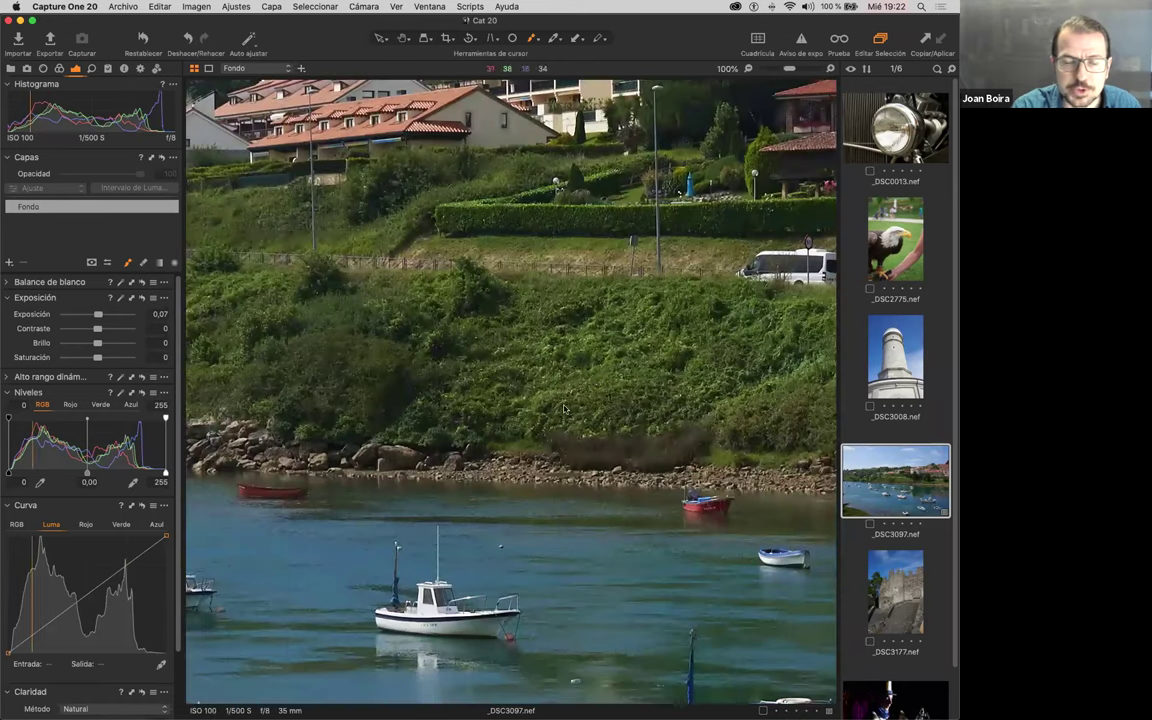
{"action": "scroll", "coordinate": [638, 352], "scroll_direction": "right", "scroll_amount": 5}
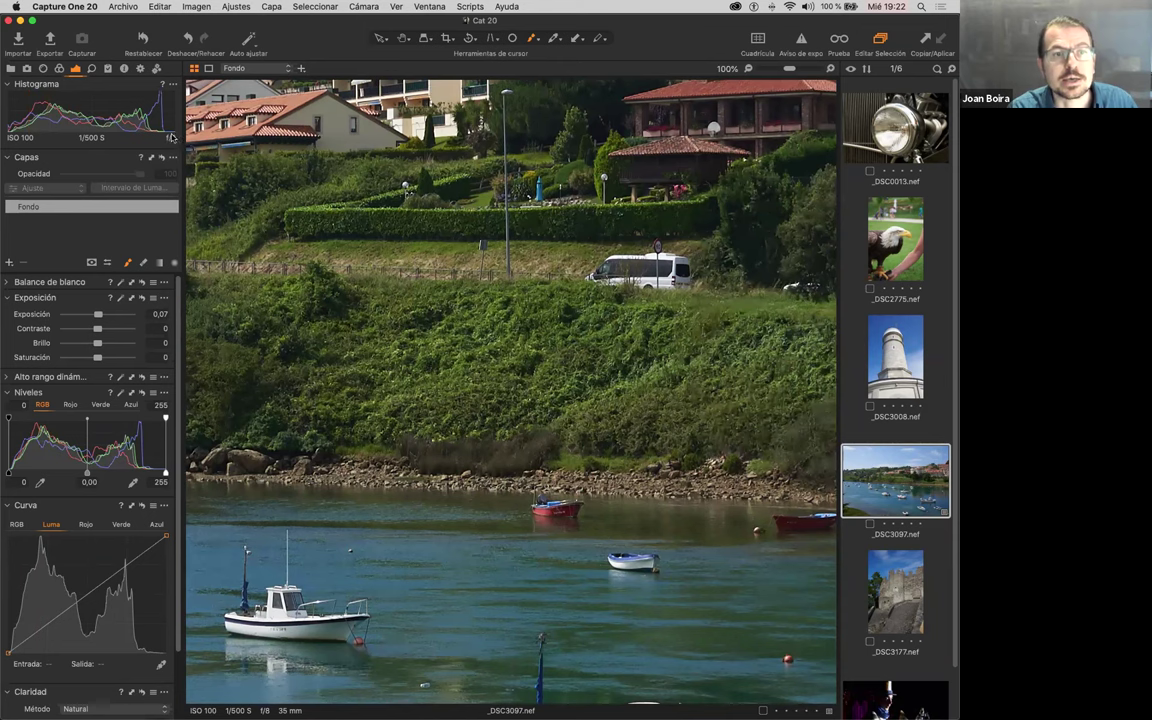
{"action": "left_click", "coordinate": [124, 69]}
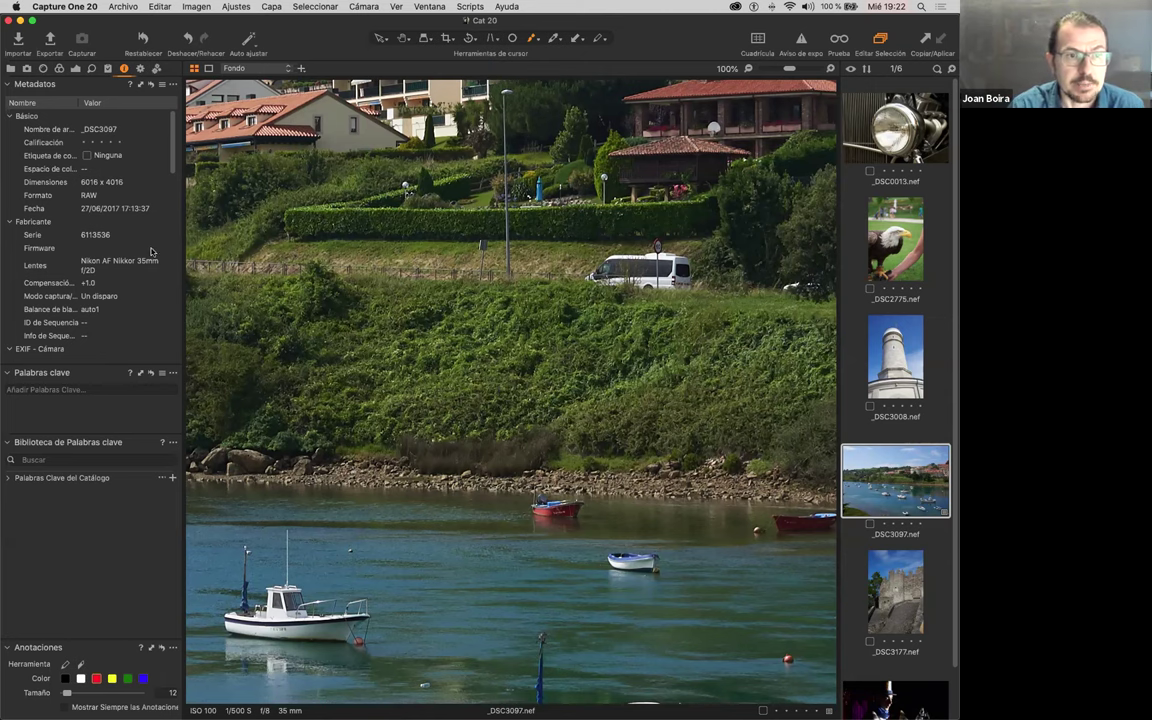
{"action": "left_click", "coordinate": [11, 68]}
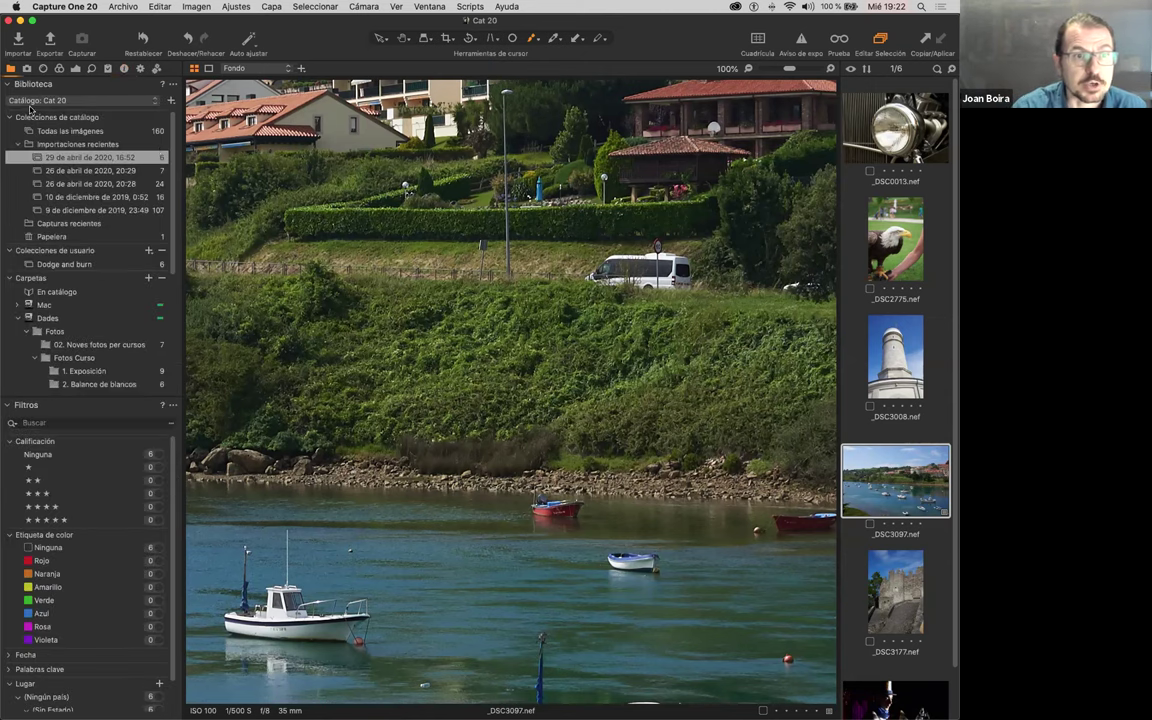
{"action": "left_click", "coordinate": [75, 68]}
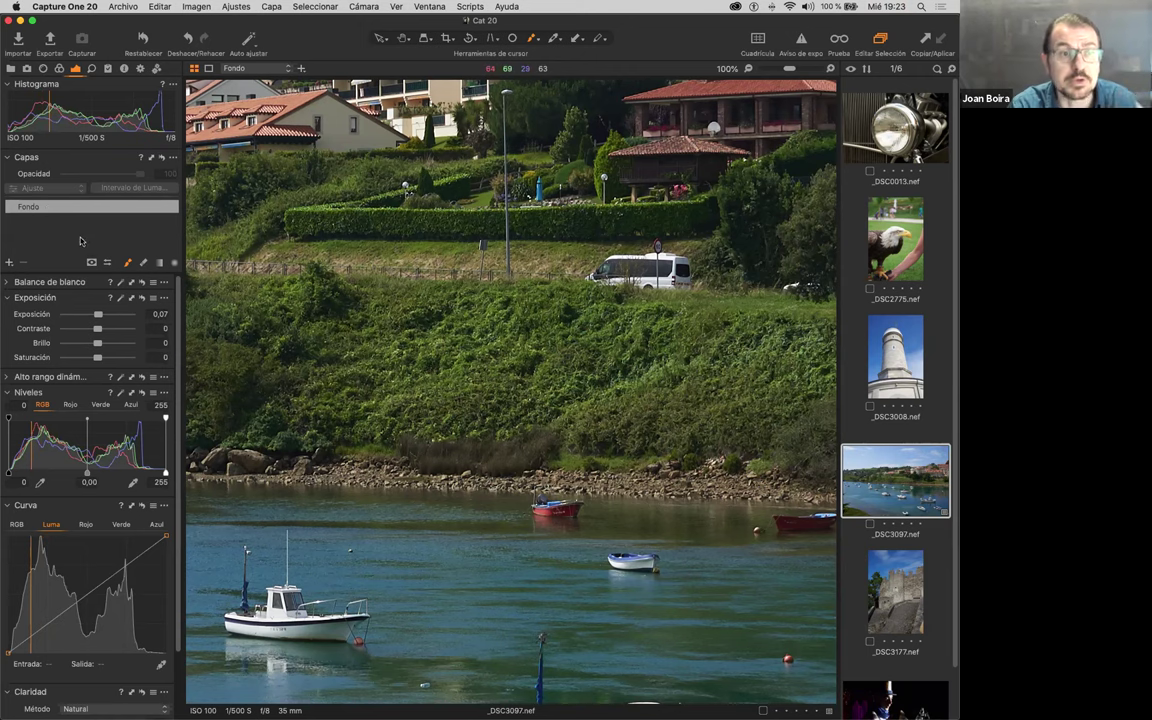
Step: Nudge exposure to 0,14, then set Enfoque Cantidad and luminance noise reduction to 0
{"action": "left_click", "coordinate": [91, 69]}
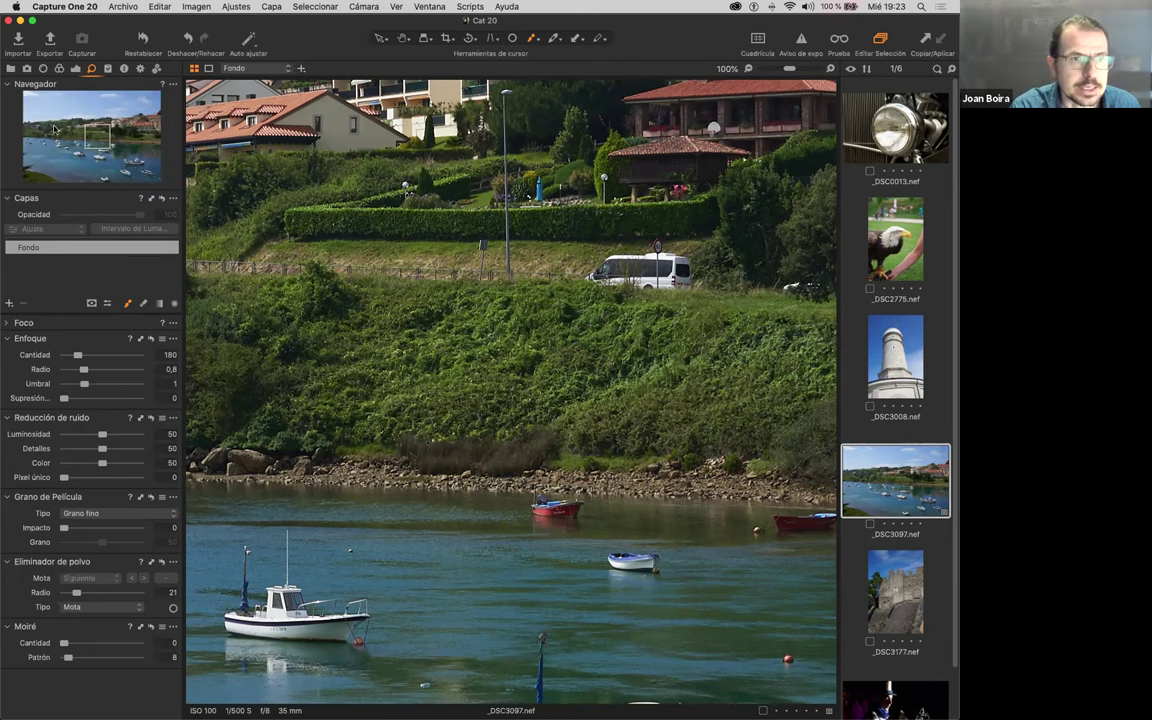
{"action": "left_click", "coordinate": [74, 67]}
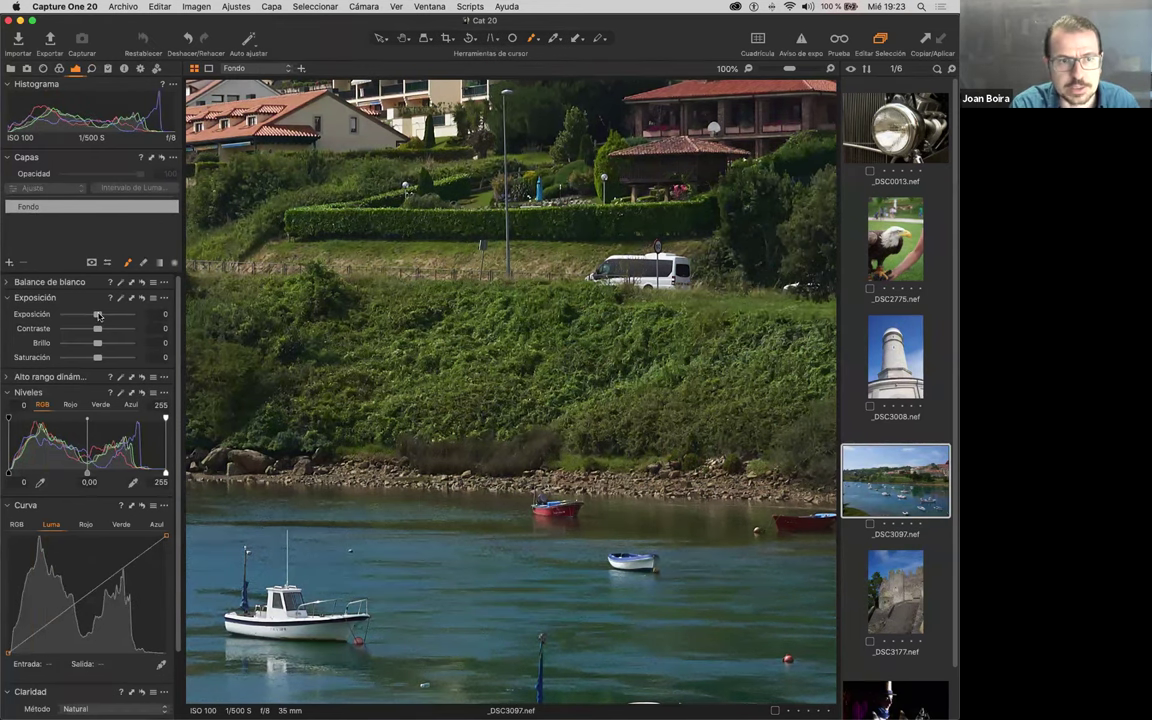
{"action": "left_click_drag", "start_coordinate": [98, 316], "coordinate": [99, 317]}
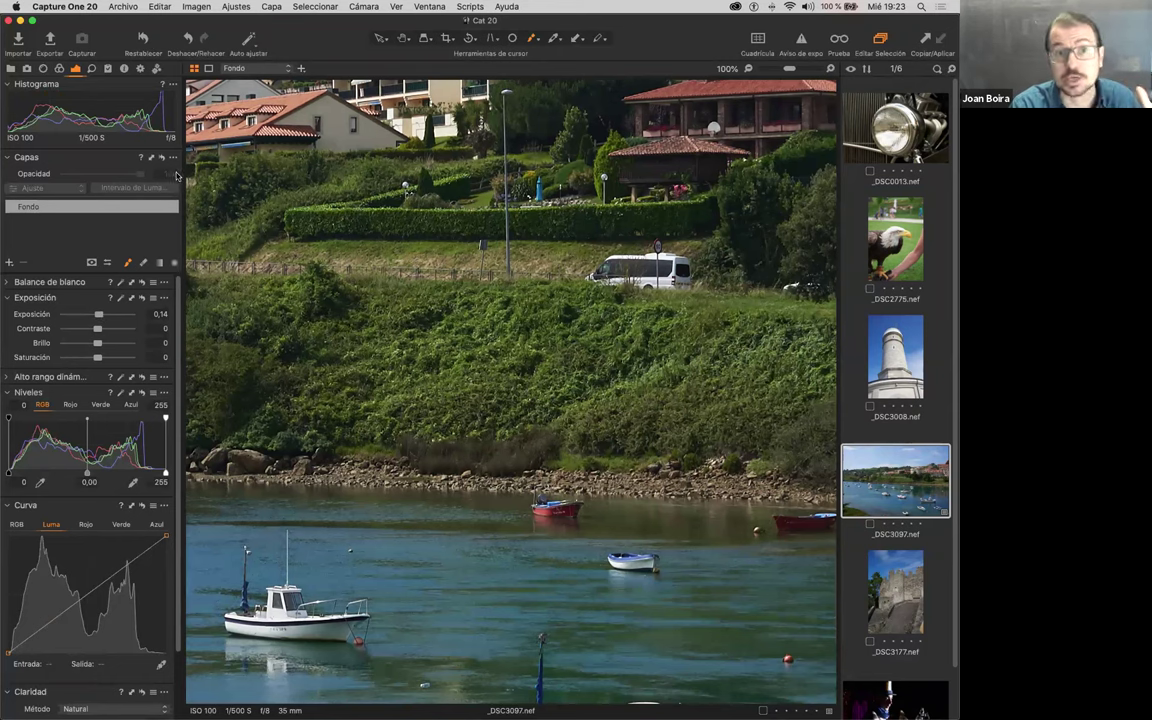
{"action": "left_click", "coordinate": [91, 68]}
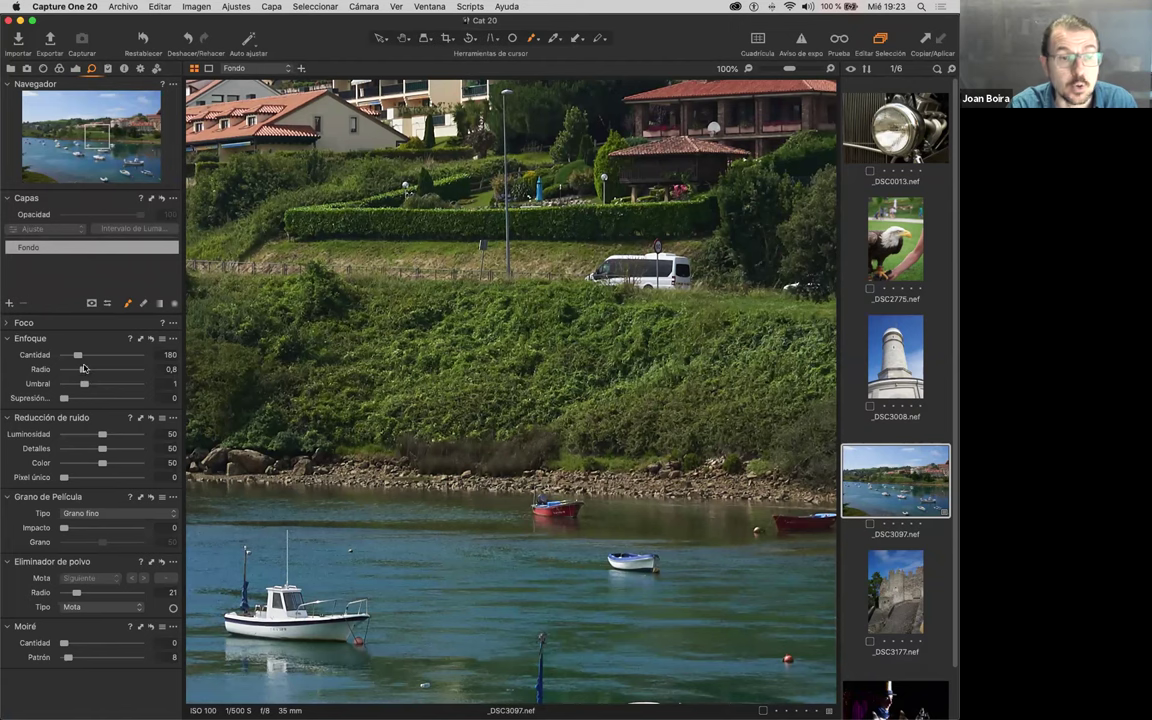
{"action": "left_click_drag", "start_coordinate": [78, 355], "coordinate": [58, 357]}
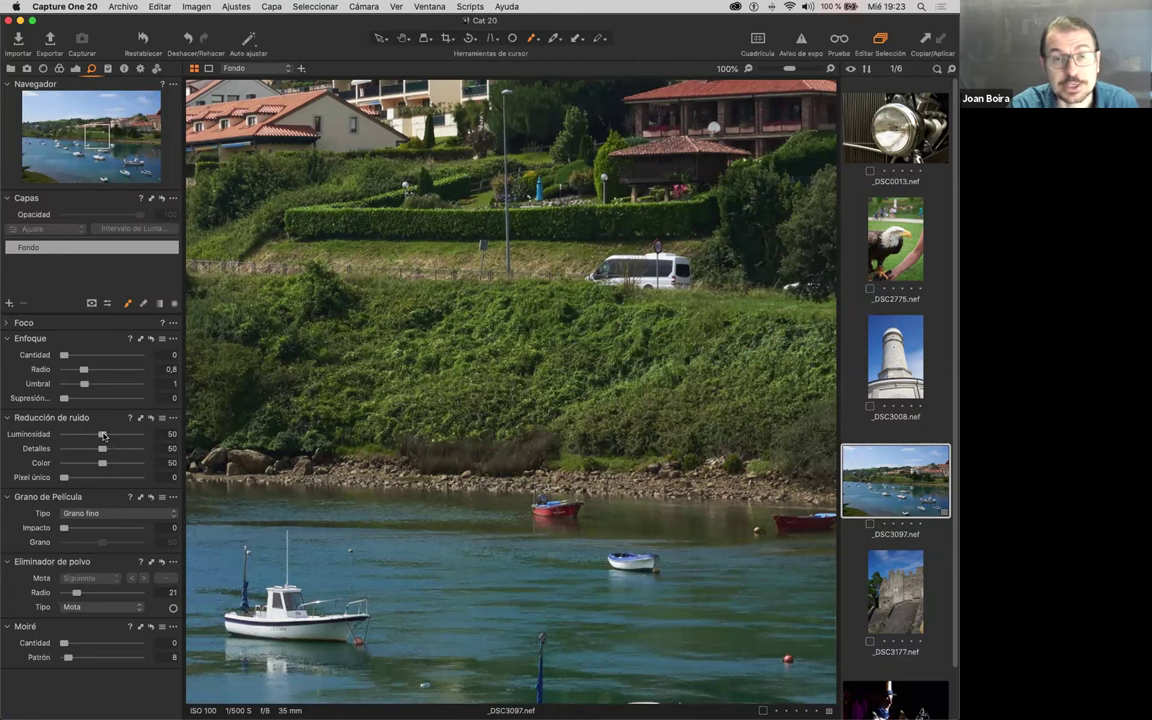
{"action": "left_click_drag", "start_coordinate": [103, 436], "coordinate": [48, 468]}
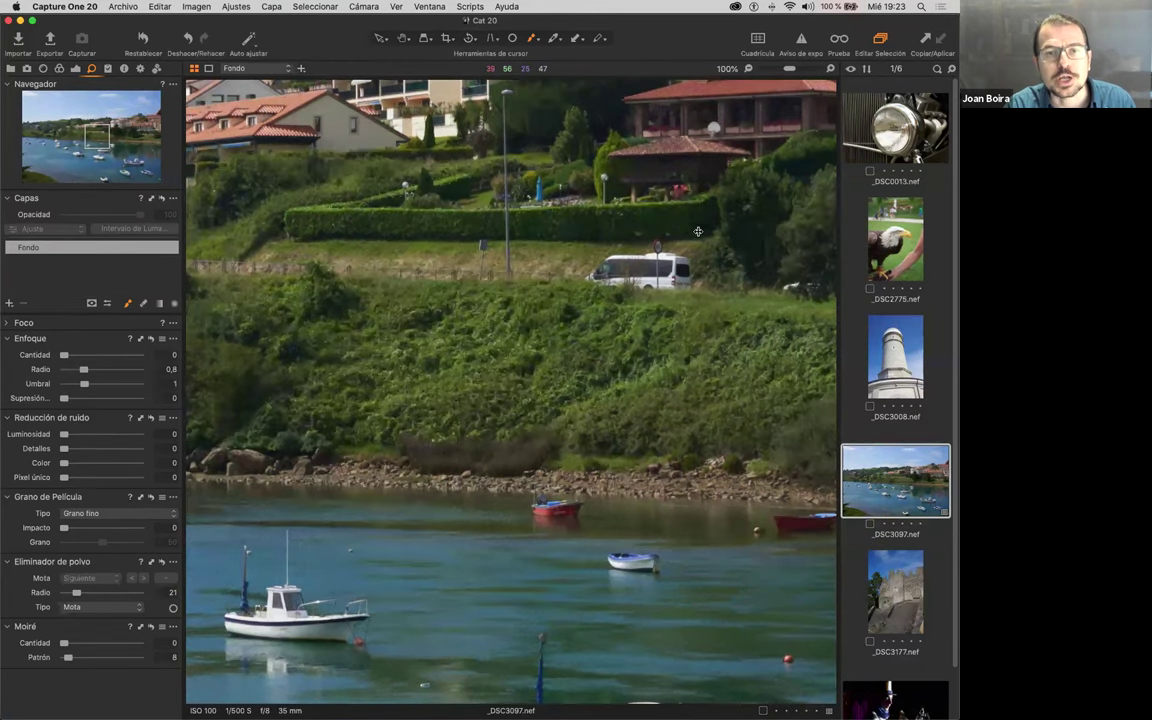
Step: Undo three changes, zero sharpening and noise reduction again, then raise Cantidad to 767
{"action": "left_click", "coordinate": [187, 38]}
{"action": "left_click", "coordinate": [187, 38]}
{"action": "left_click", "coordinate": [187, 38]}
{"action": "left_click", "coordinate": [187, 38]}
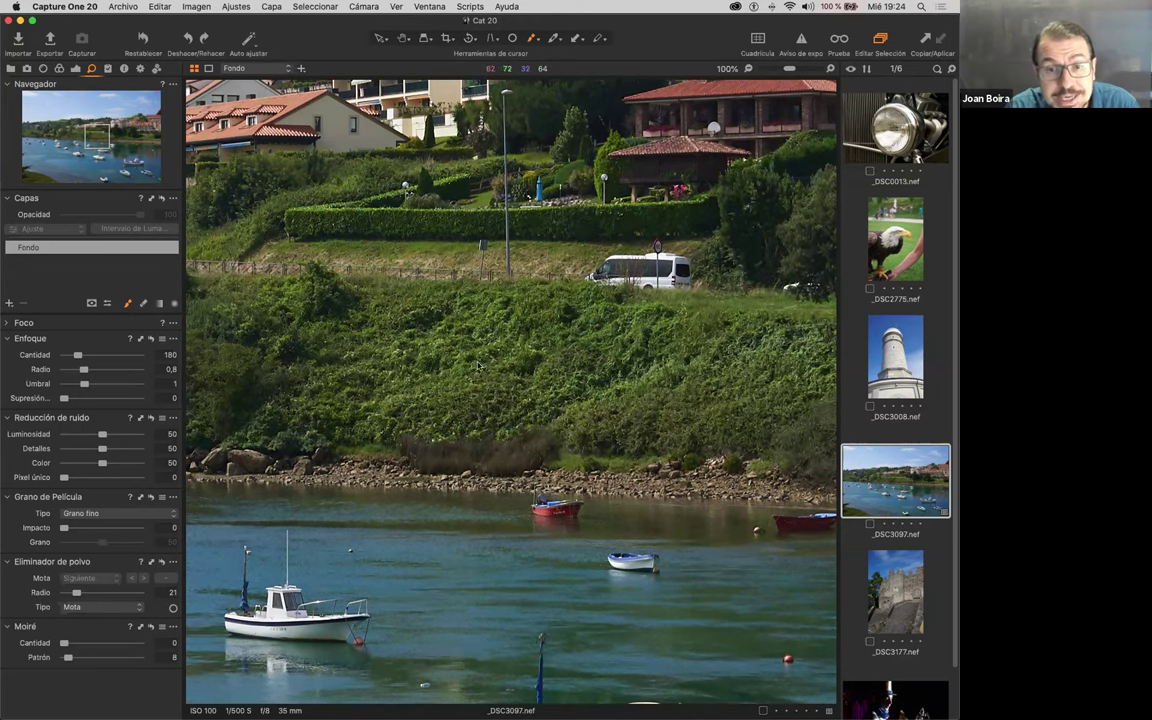
{"action": "left_click_drag", "start_coordinate": [80, 352], "coordinate": [65, 352]}
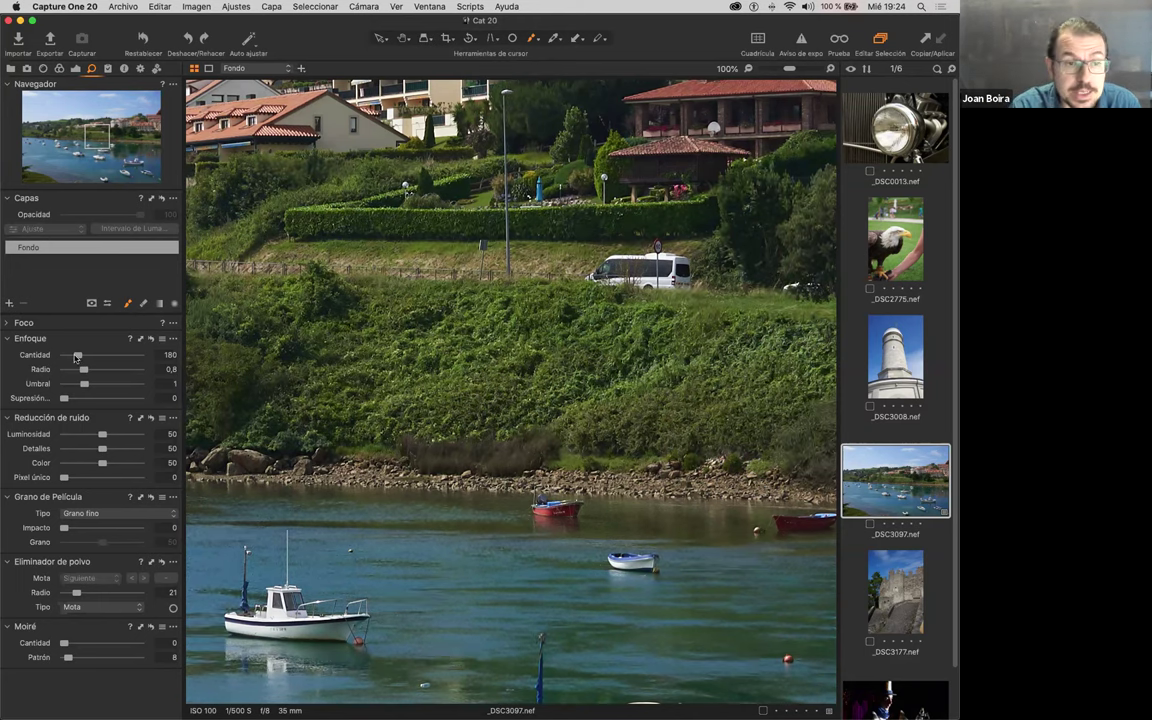
{"action": "left_click_drag", "start_coordinate": [102, 434], "coordinate": [63, 463]}
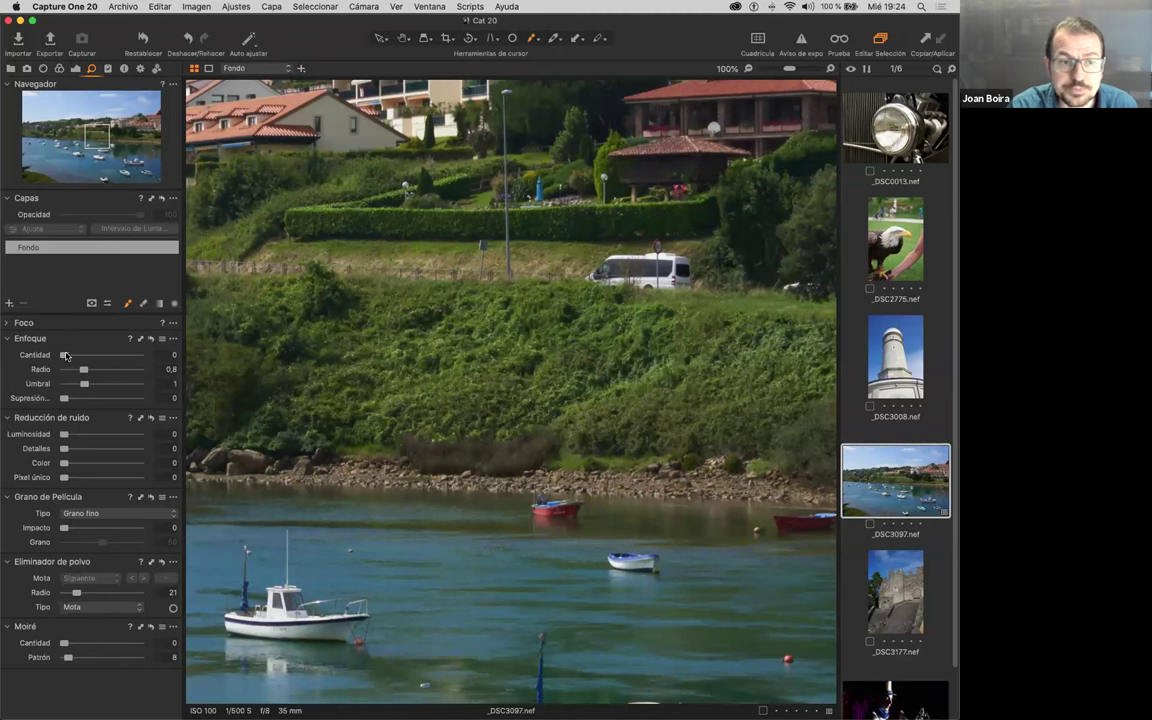
{"action": "left_click_drag", "start_coordinate": [65, 355], "coordinate": [78, 355]}
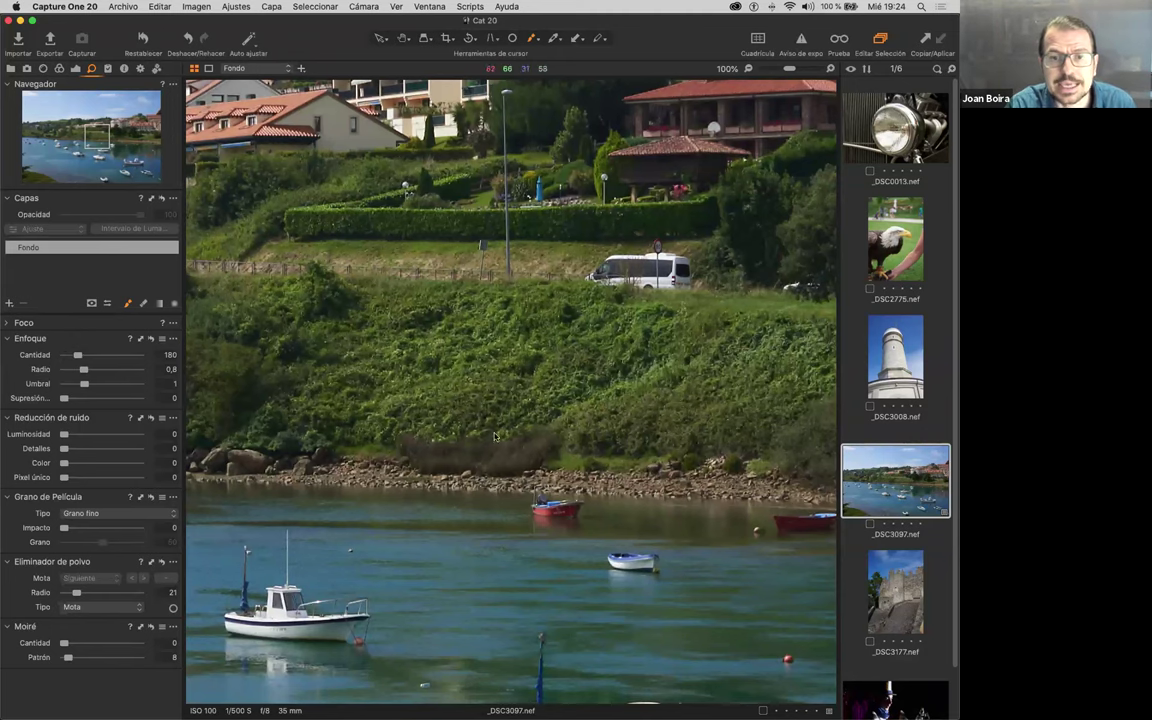
{"action": "left_click_drag", "start_coordinate": [78, 356], "coordinate": [122, 362]}
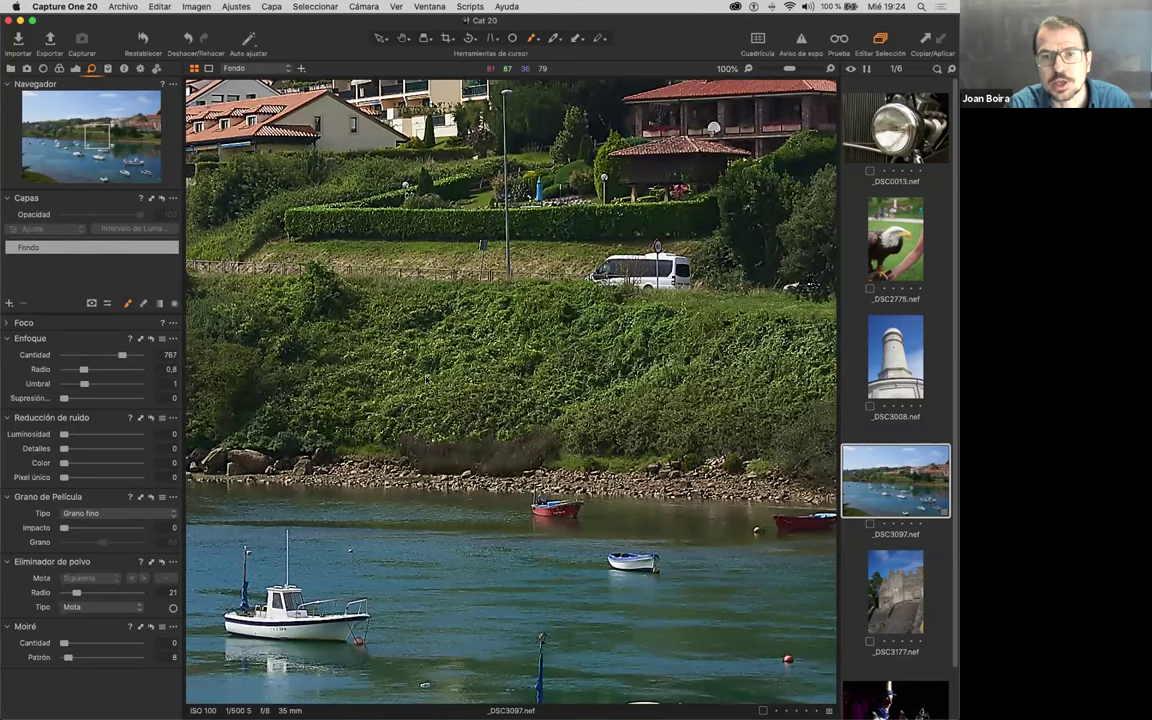
Step: Fit the harbour photo in the viewer, then undo and redo the sharpening amount increase
{"action": "left_click", "coordinate": [749, 69]}
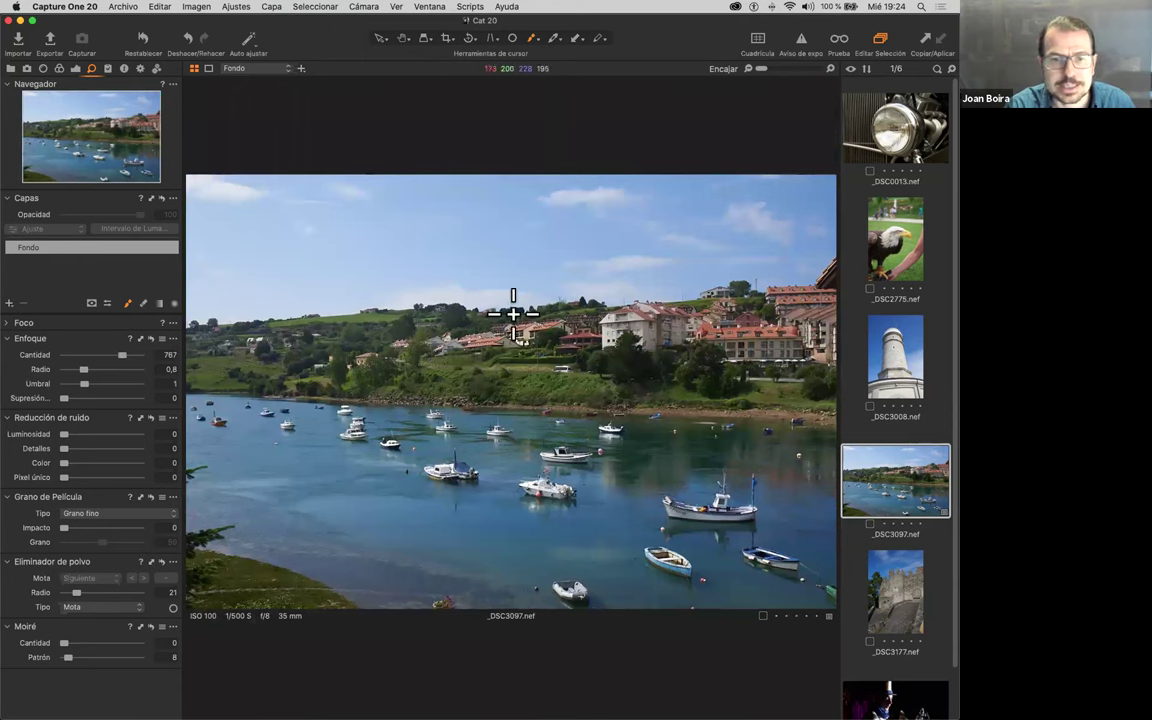
{"action": "left_click_drag", "start_coordinate": [769, 70], "coordinate": [768, 70]}
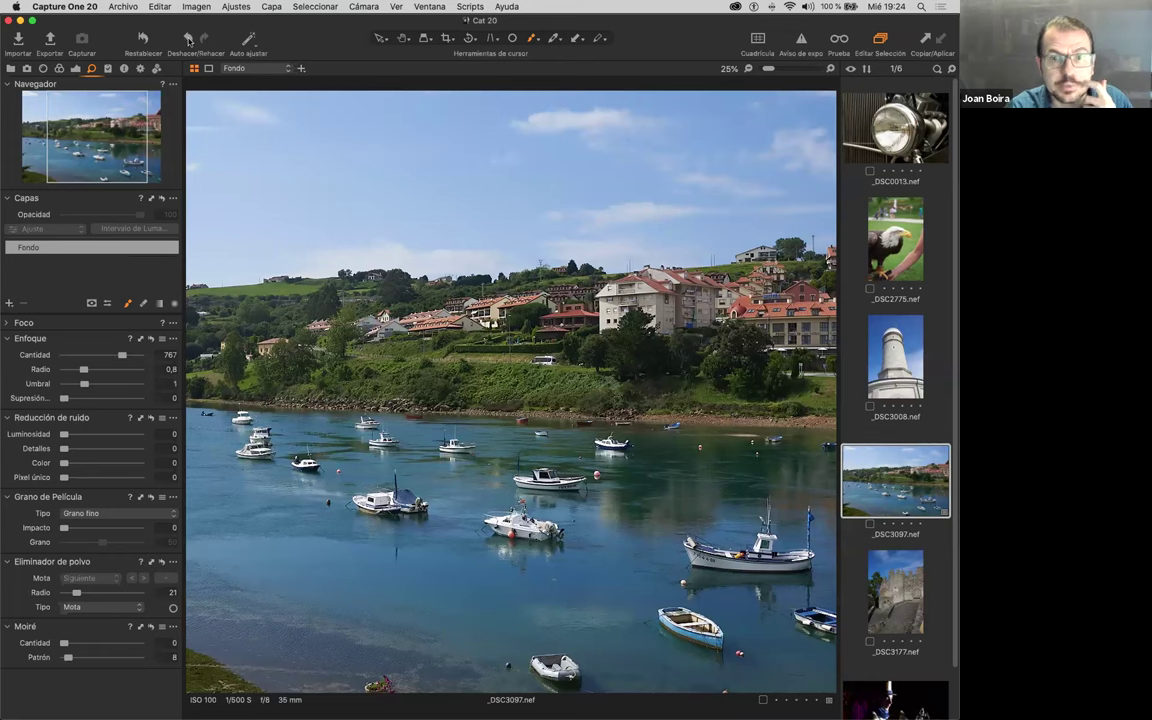
{"action": "left_click", "coordinate": [187, 39]}
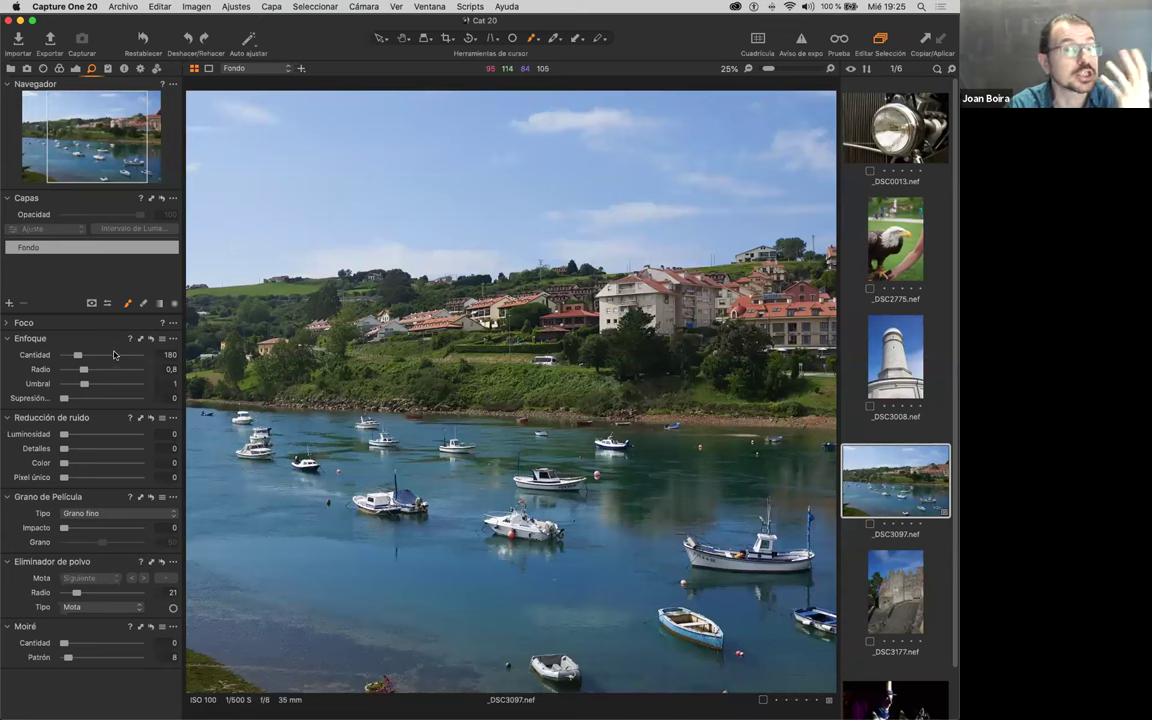
{"action": "left_click", "coordinate": [205, 38]}
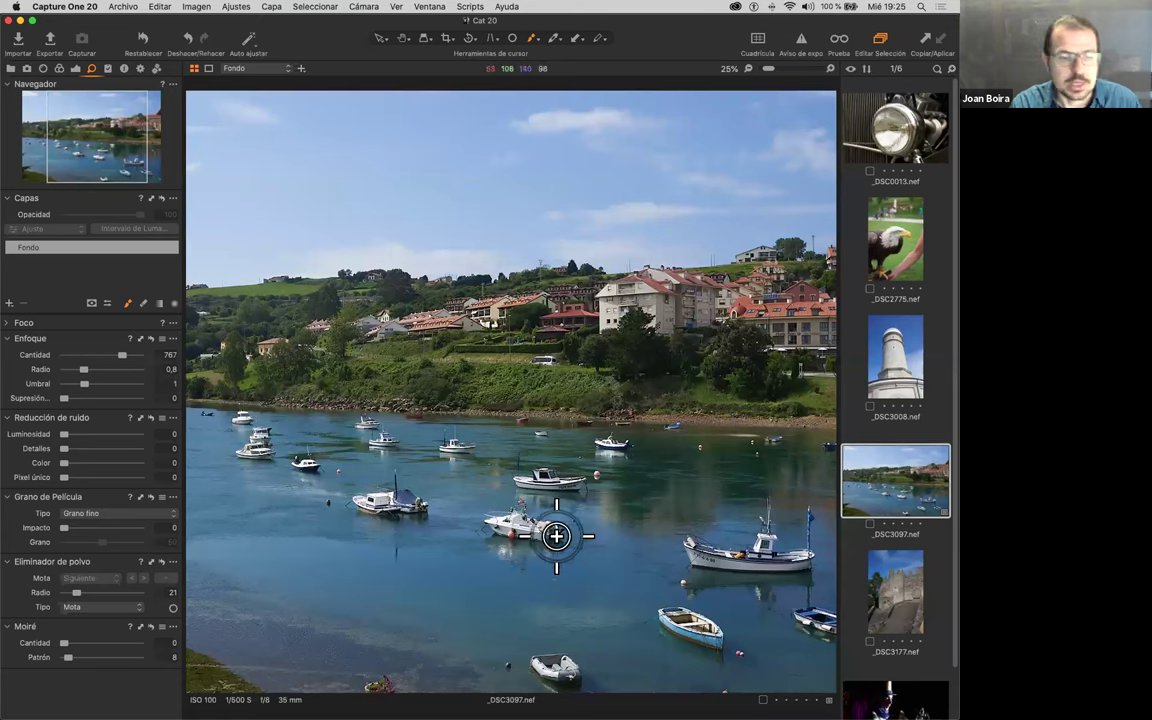
{"action": "left_click_drag", "start_coordinate": [767, 70], "coordinate": [746, 69]}
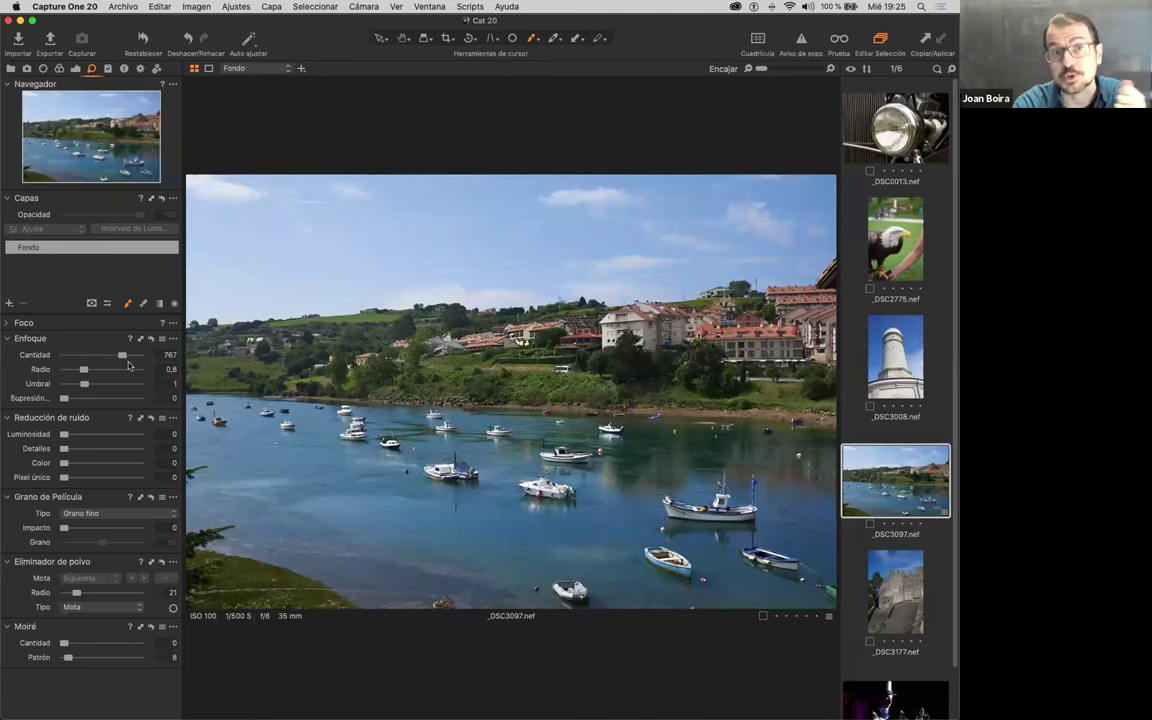
Step: Set sharpening amount 1000 and radius 1.2, compare against reset, then view at 100%
{"action": "left_click_drag", "start_coordinate": [122, 362], "coordinate": [142, 358]}
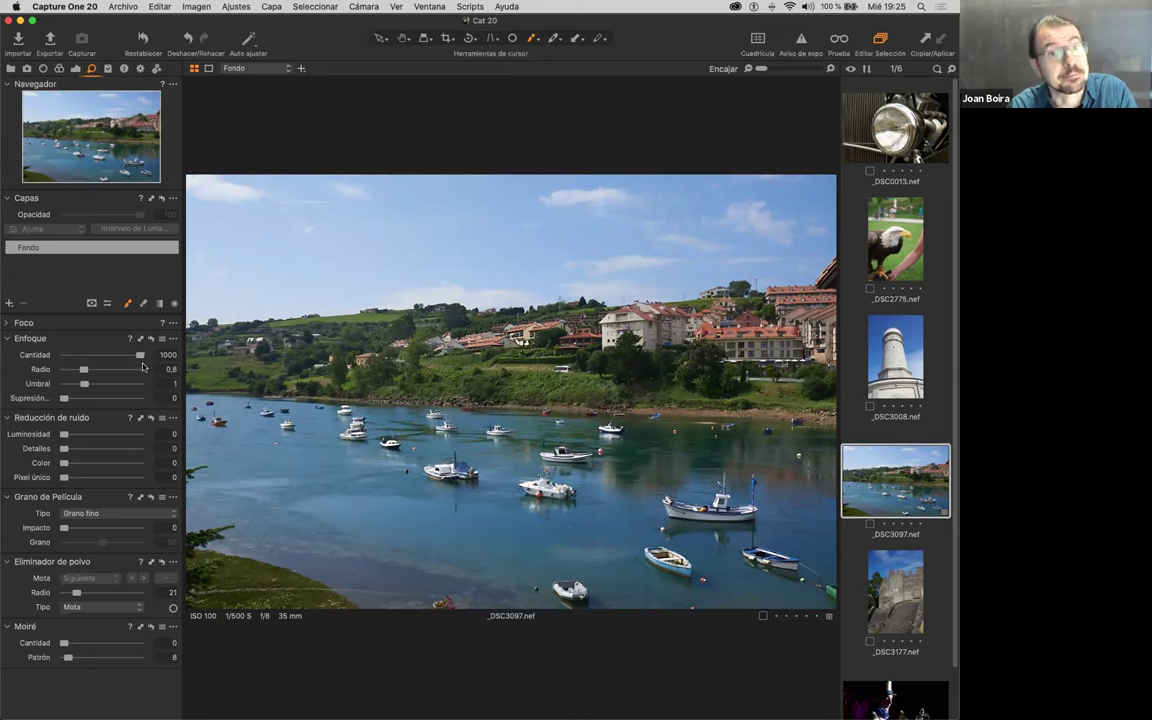
{"action": "left_click_drag", "start_coordinate": [86, 372], "coordinate": [99, 371]}
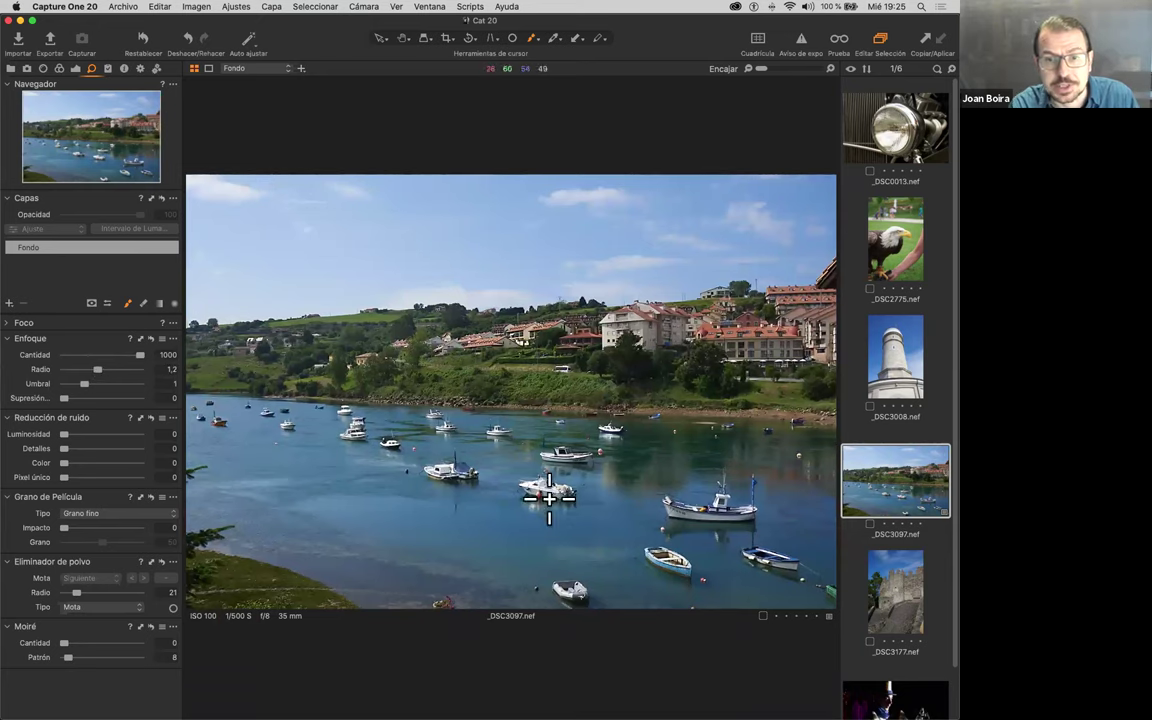
{"action": "left_click", "coordinate": [150, 339]}
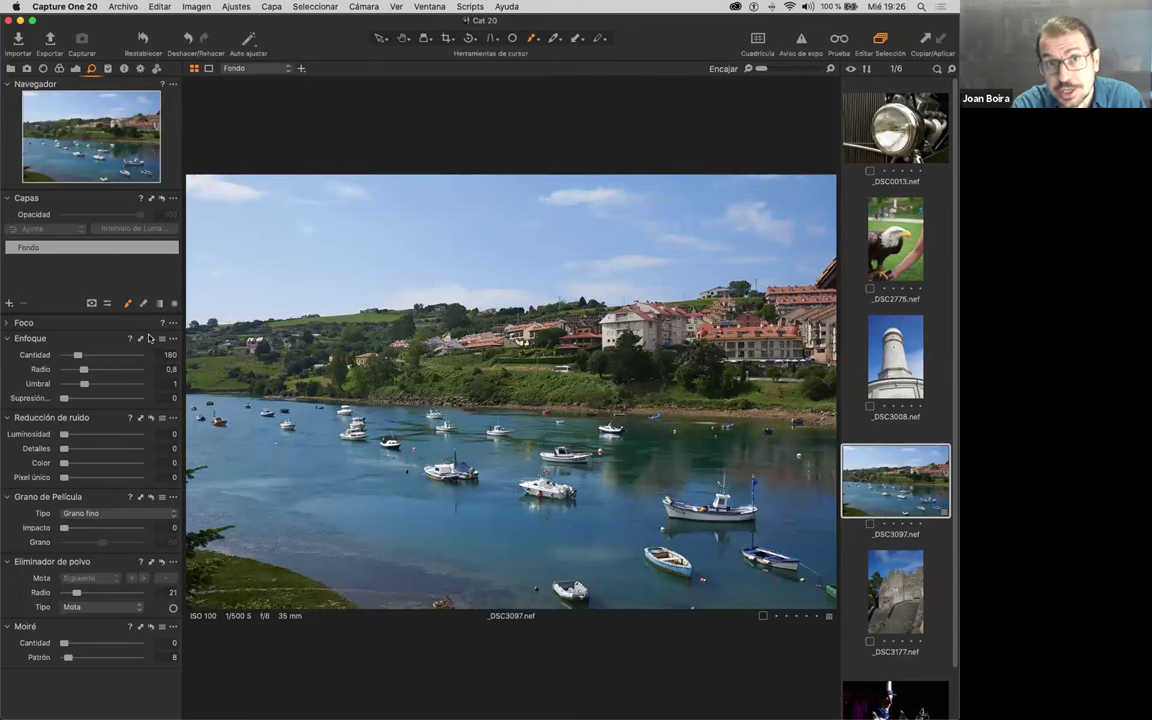
{"action": "left_click", "coordinate": [148, 338]}
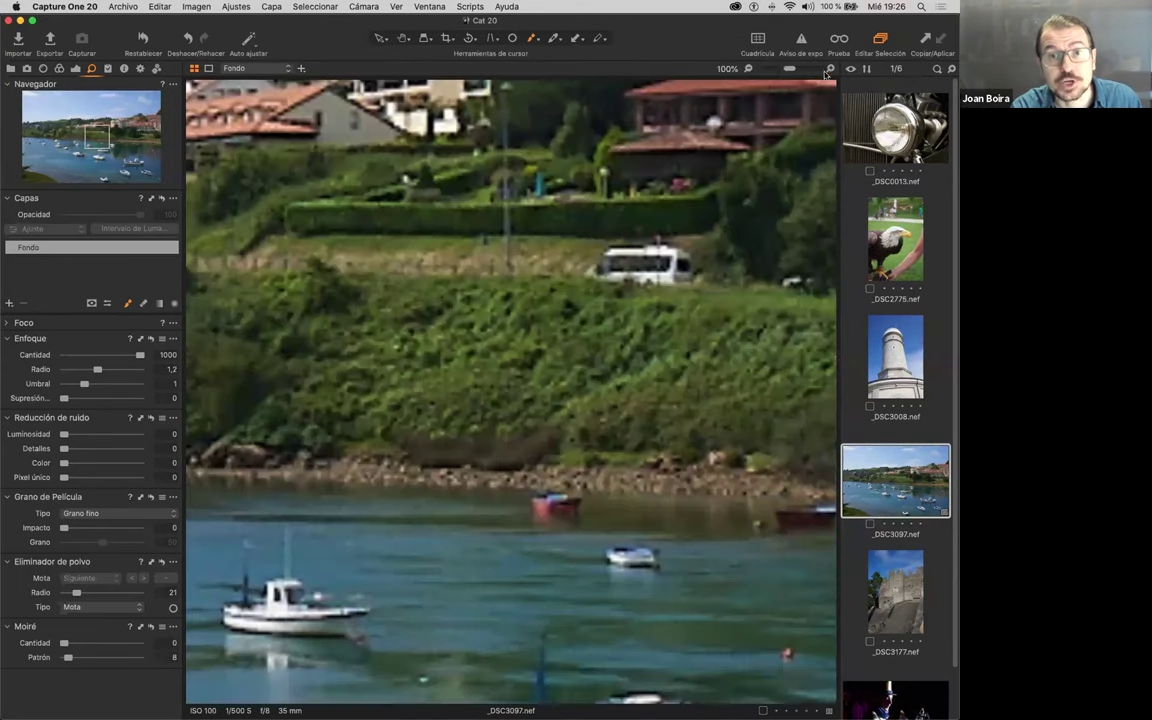
{"action": "left_click", "coordinate": [745, 67]}
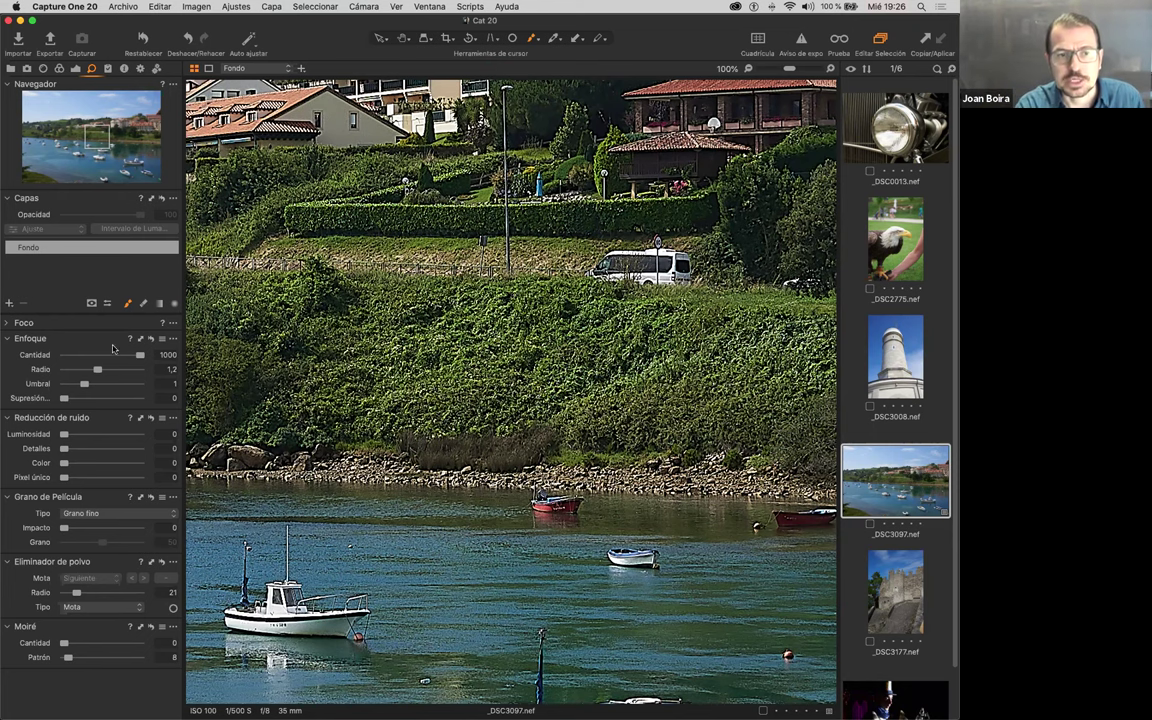
Step: Lower sharpening to amount 651 and radius 0.5, then open the eagle photo _DSC2775
{"action": "left_click_drag", "start_coordinate": [97, 369], "coordinate": [74, 371]}
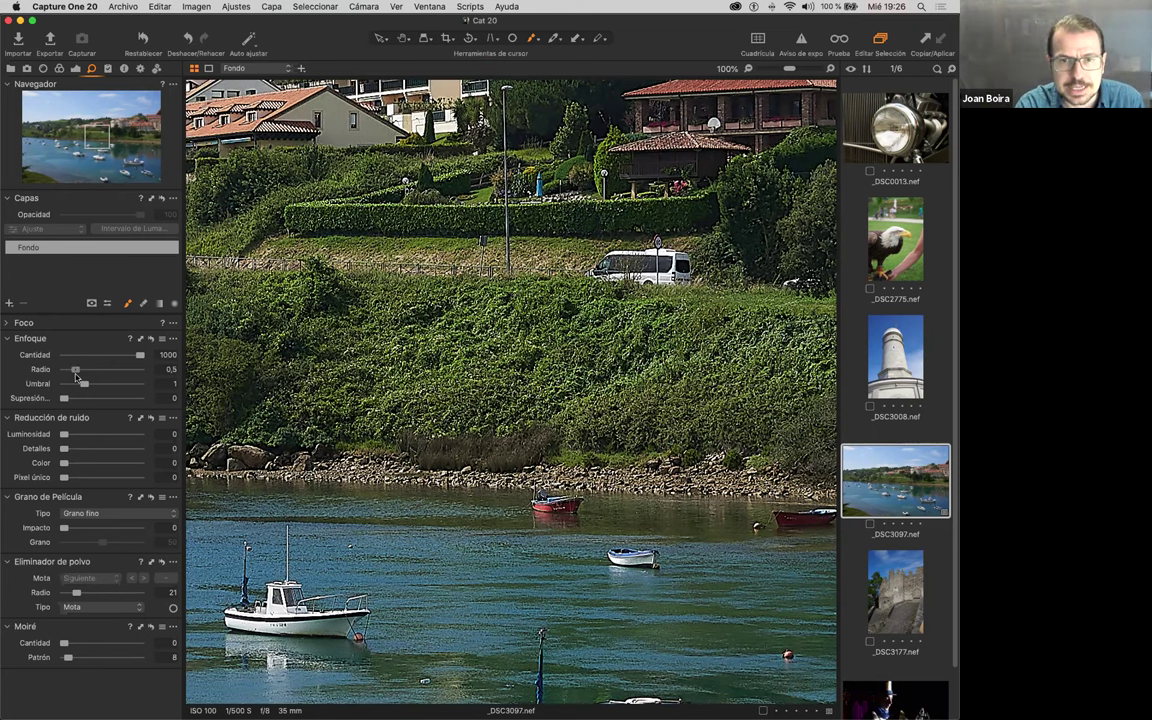
{"action": "left_click_drag", "start_coordinate": [140, 355], "coordinate": [113, 357]}
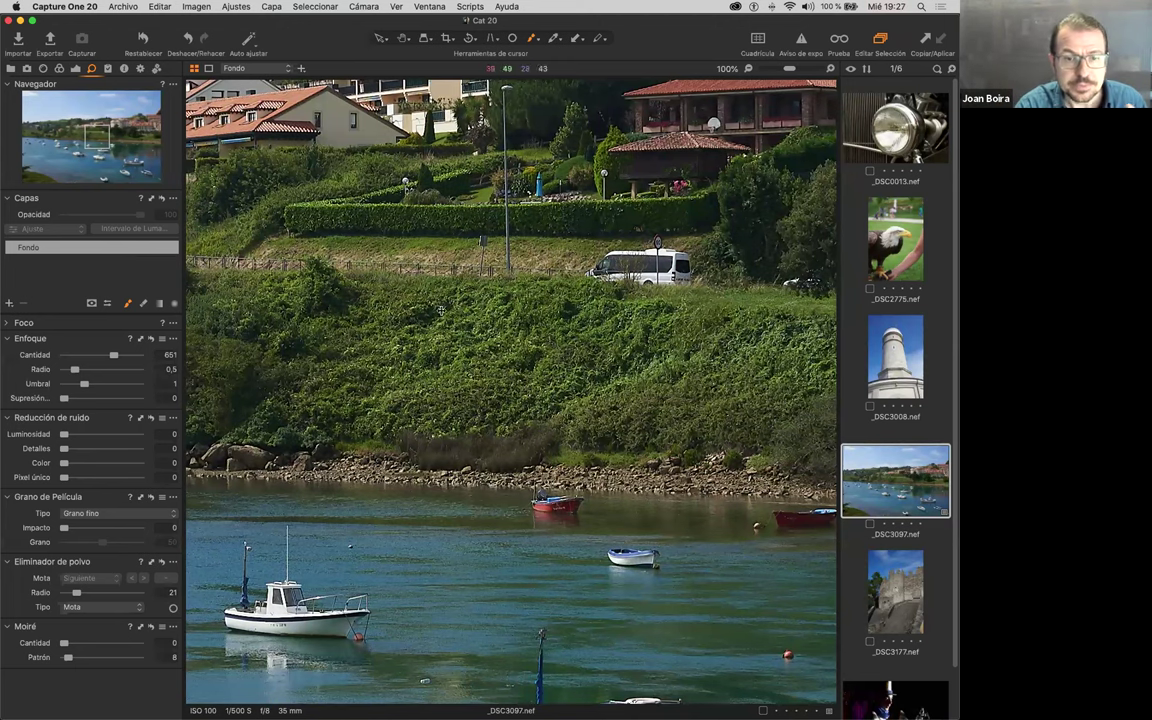
{"action": "scroll", "coordinate": [420, 236], "scroll_direction": "up", "scroll_amount": 10}
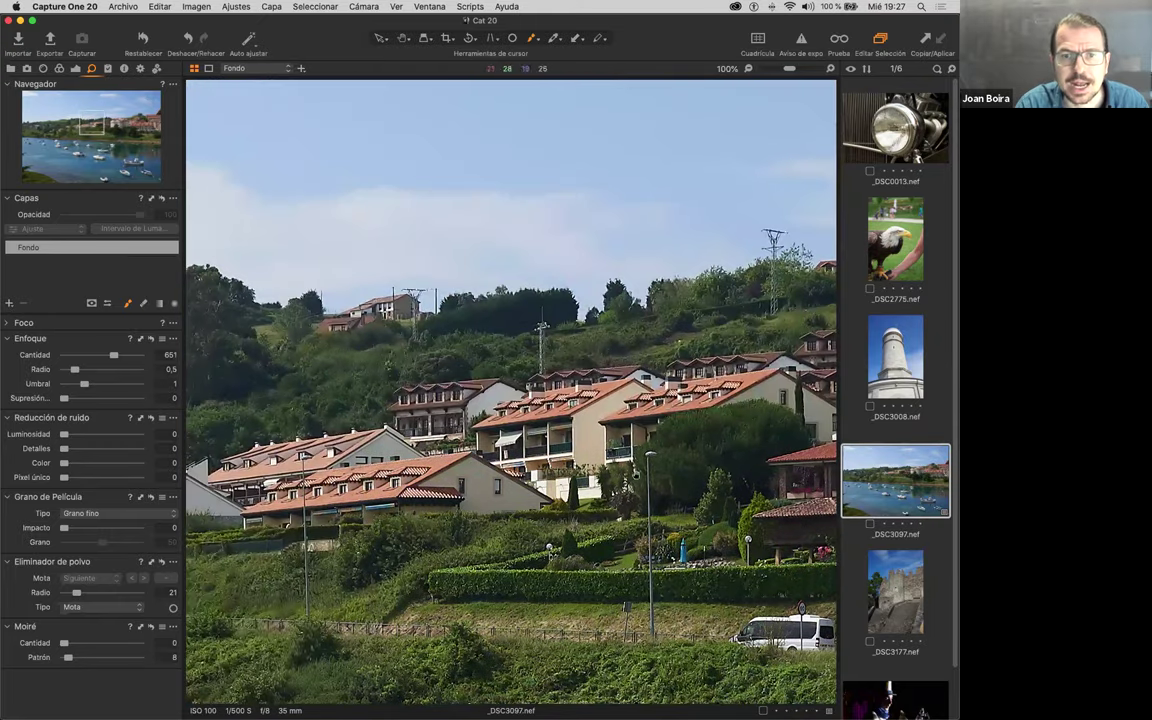
{"action": "left_click", "coordinate": [898, 248]}
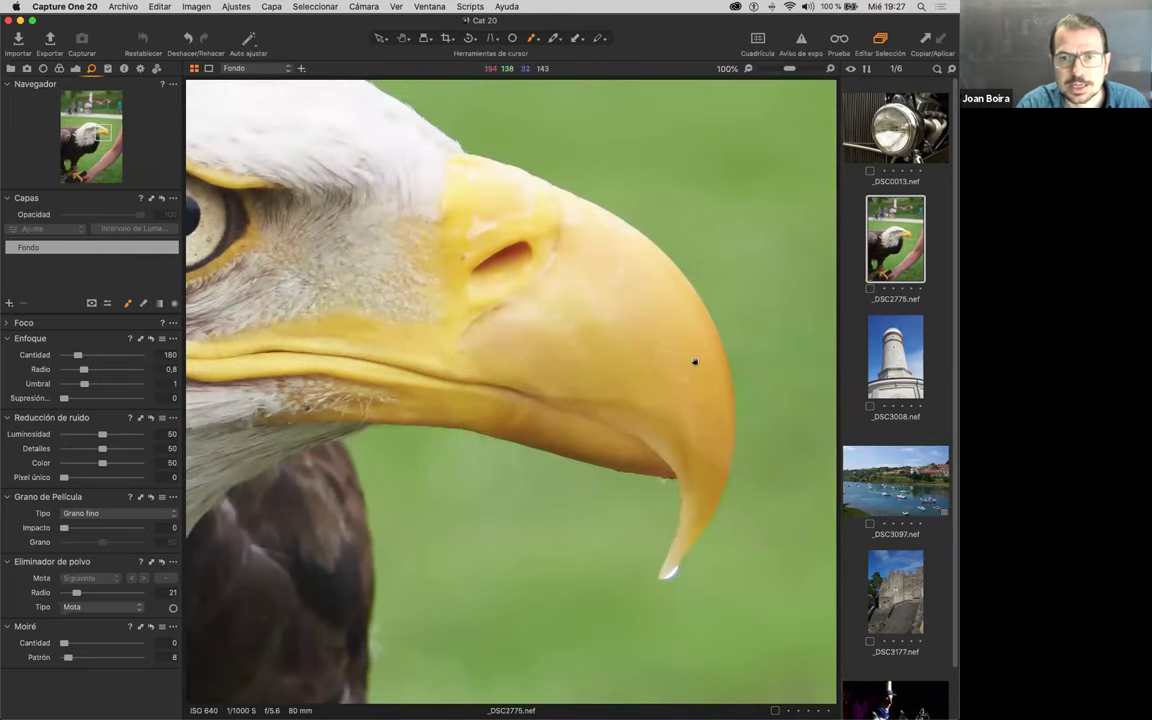
Step: Sharpen the eagle photo with amount 799, radius 1.6, threshold 1.5 and halo suppression 100
{"action": "left_click_drag", "start_coordinate": [78, 355], "coordinate": [124, 355]}
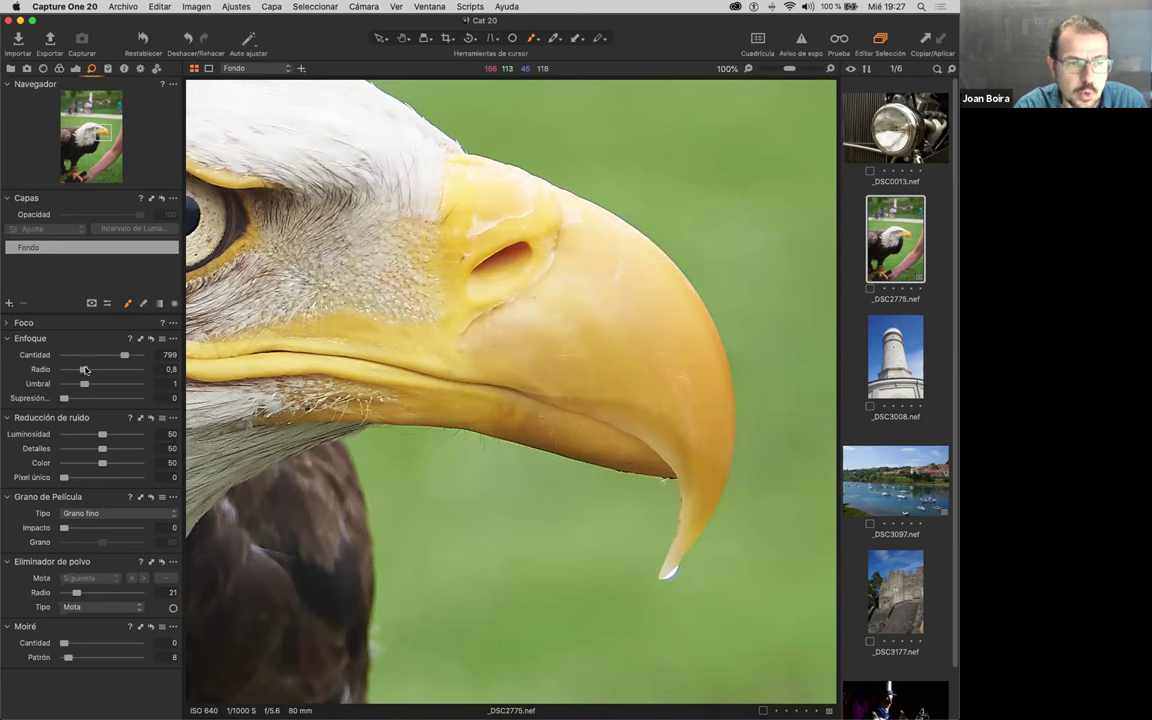
{"action": "left_click_drag", "start_coordinate": [84, 369], "coordinate": [112, 372]}
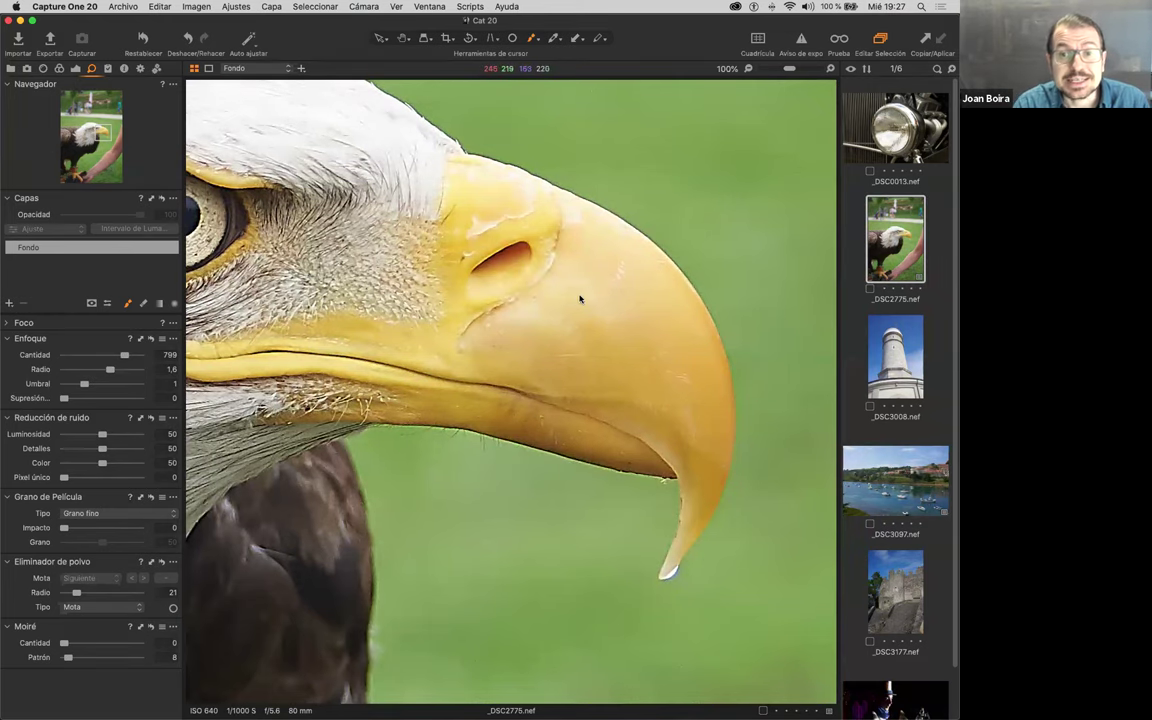
{"action": "left_click_drag", "start_coordinate": [84, 385], "coordinate": [118, 389]}
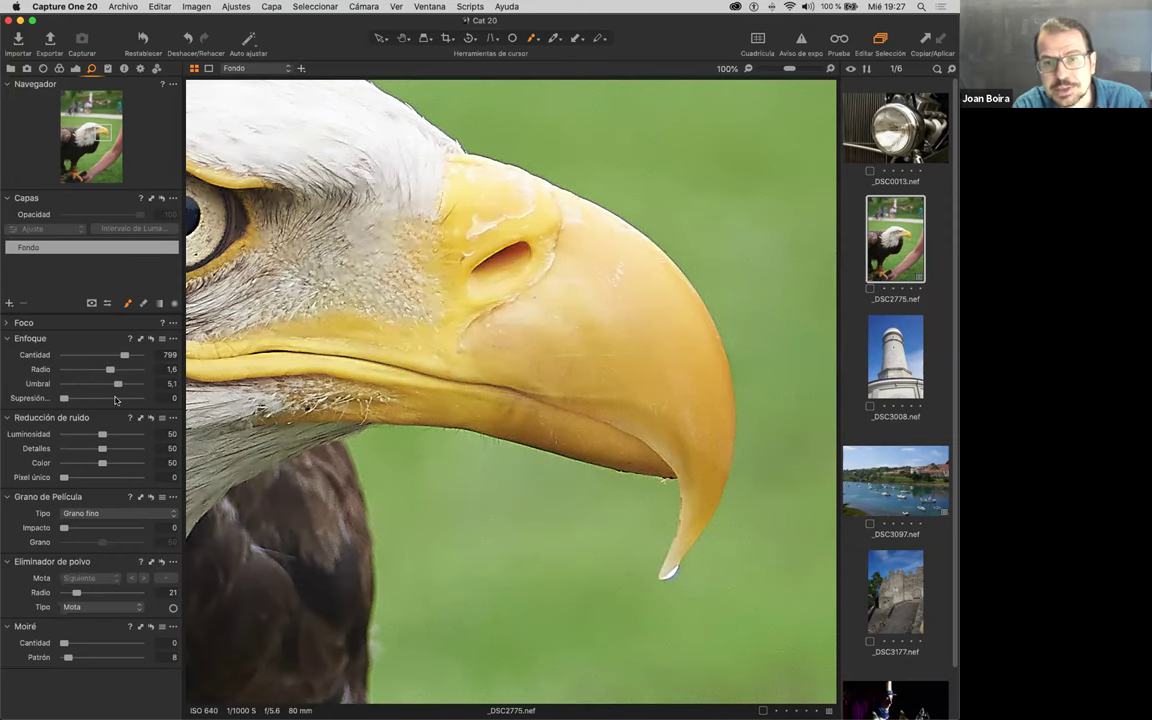
{"action": "left_click_drag", "start_coordinate": [117, 384], "coordinate": [89, 386]}
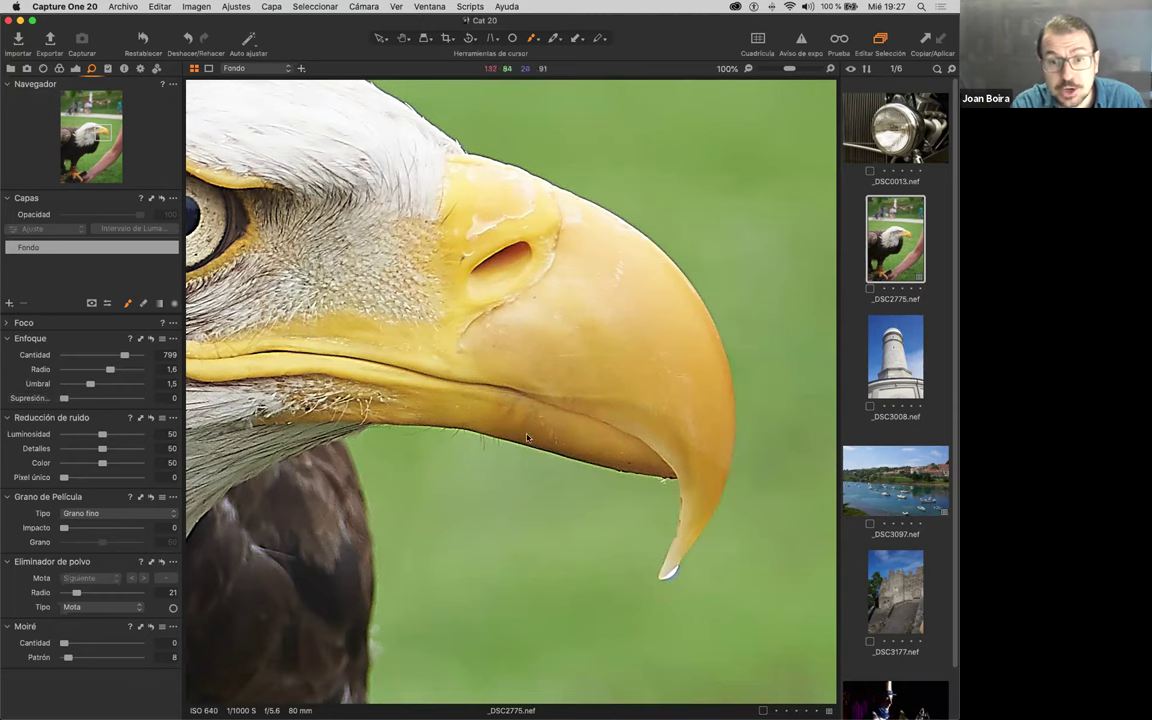
{"action": "left_click_drag", "start_coordinate": [64, 399], "coordinate": [155, 413]}
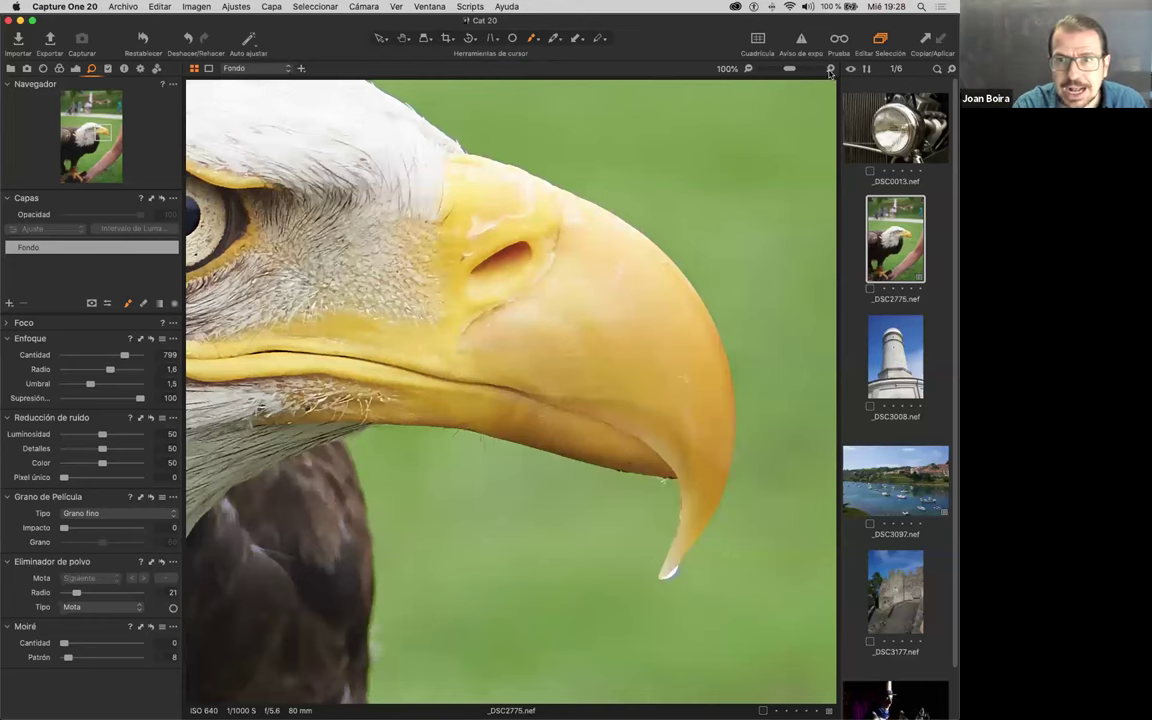
Step: Zoom to 300% on the beak's nostril, then turn halo suppression off to compare
{"action": "left_click", "coordinate": [830, 68]}
{"action": "left_click_drag", "start_coordinate": [718, 244], "coordinate": [571, 319]}
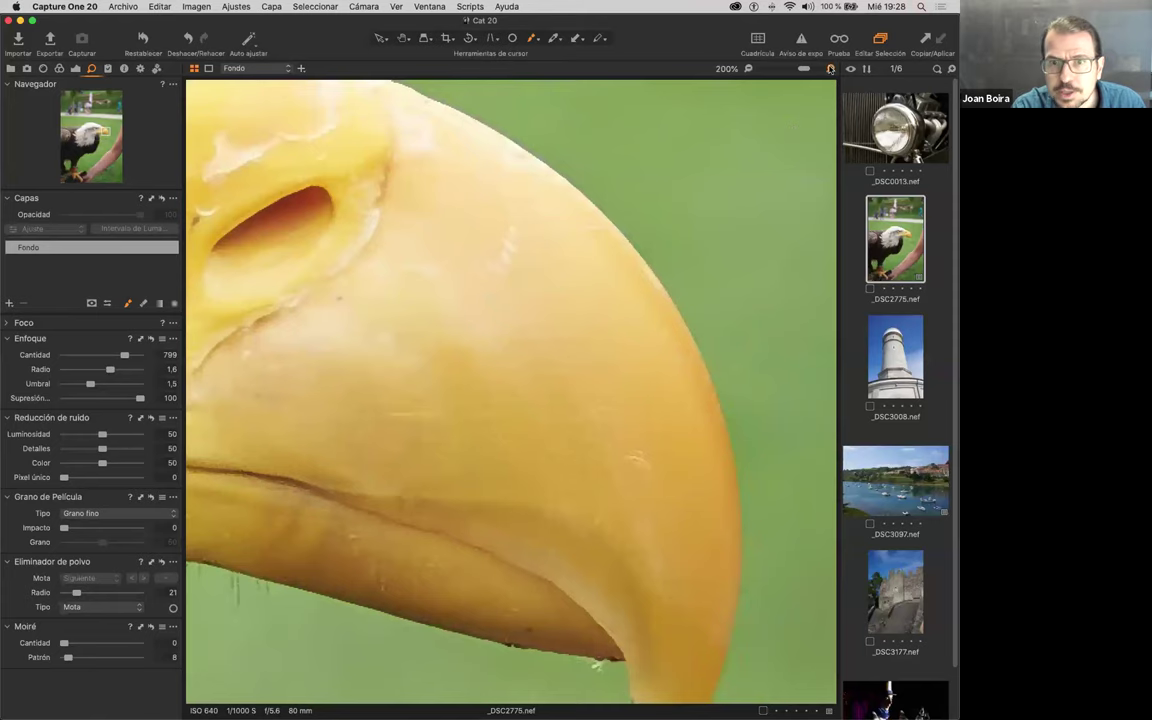
{"action": "left_click", "coordinate": [830, 68]}
{"action": "left_click_drag", "start_coordinate": [689, 239], "coordinate": [658, 388]}
{"action": "left_click_drag", "start_coordinate": [494, 327], "coordinate": [604, 427]}
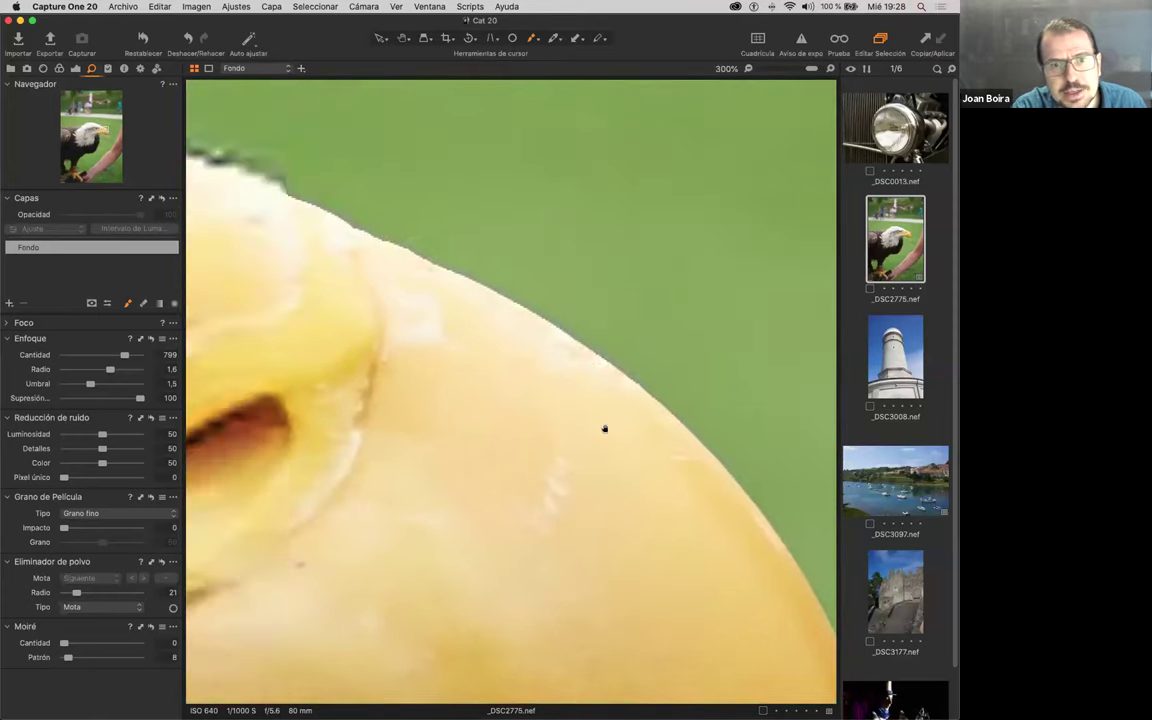
{"action": "left_click_drag", "start_coordinate": [386, 337], "coordinate": [469, 370]}
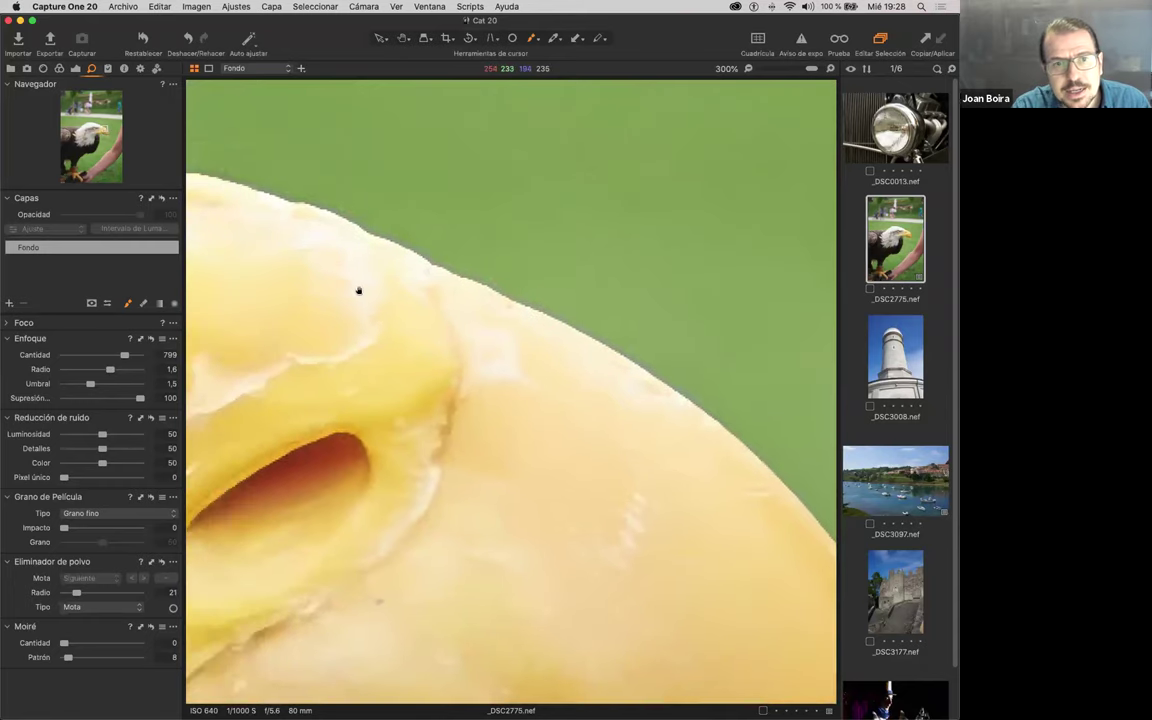
{"action": "left_click_drag", "start_coordinate": [290, 272], "coordinate": [362, 309]}
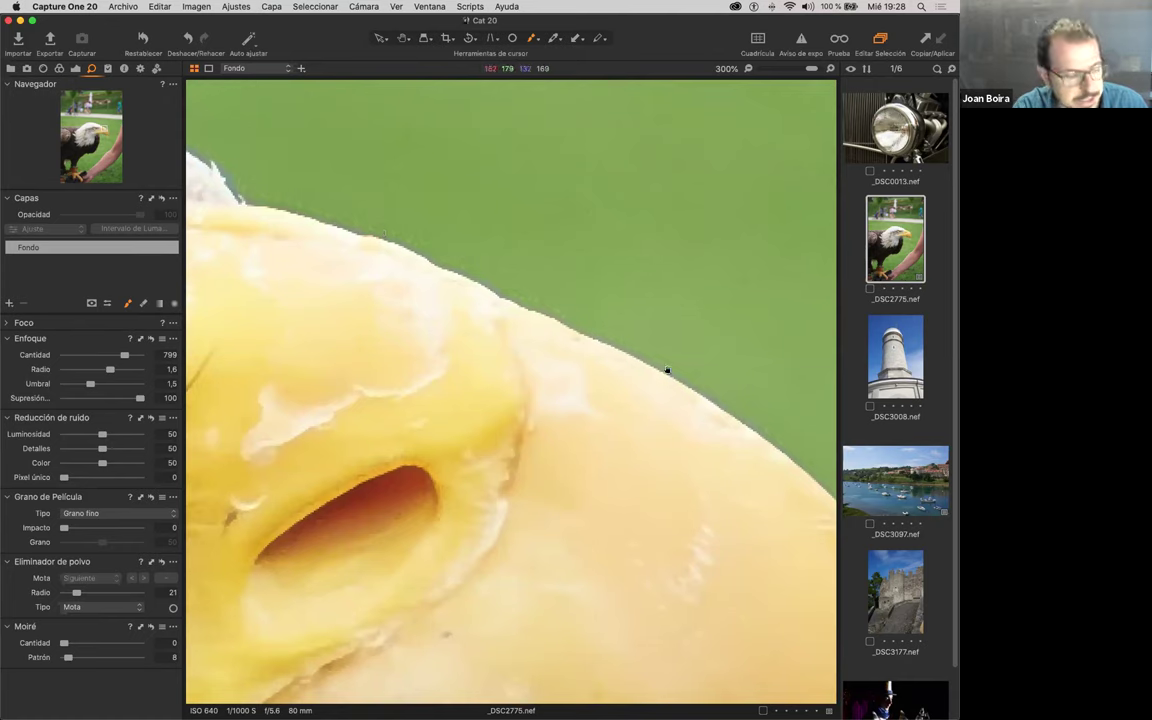
{"action": "key", "text": "v"}
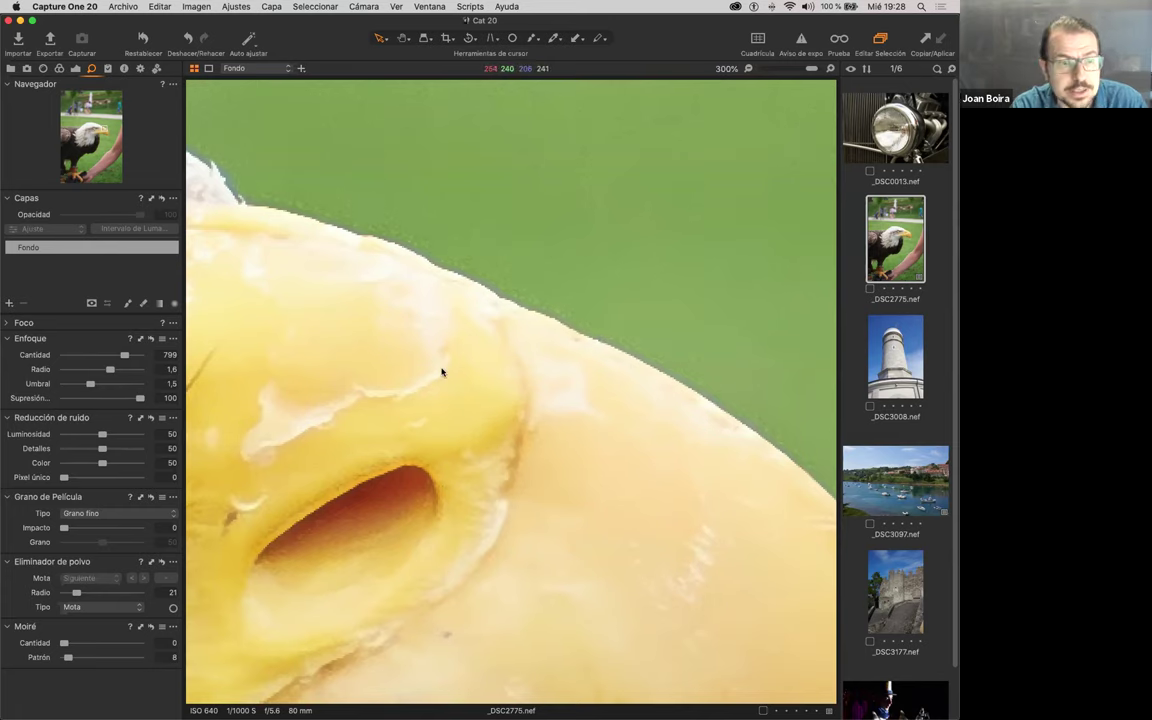
{"action": "left_click_drag", "start_coordinate": [140, 399], "coordinate": [45, 401]}
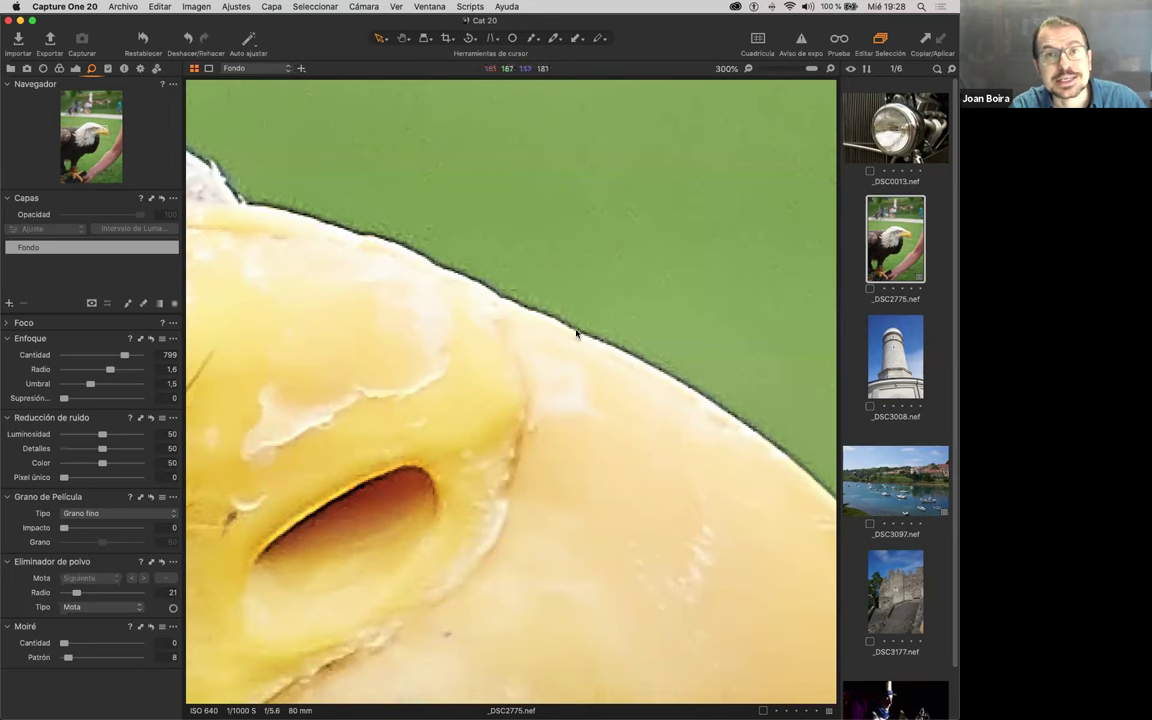
Step: Try halo suppression around 92, then reset sharpening to defaults and check the beak with the loupe
{"action": "left_click_drag", "start_coordinate": [62, 401], "coordinate": [134, 400]}
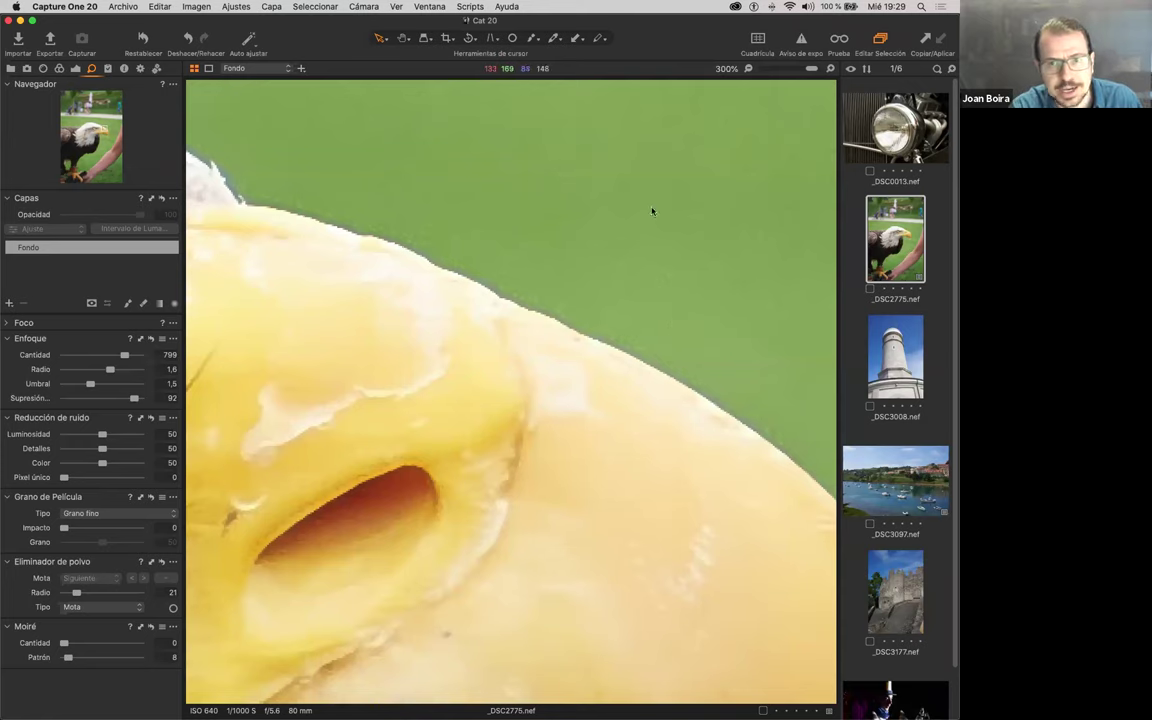
{"action": "scroll", "coordinate": [649, 247], "scroll_direction": "up", "scroll_amount": 5}
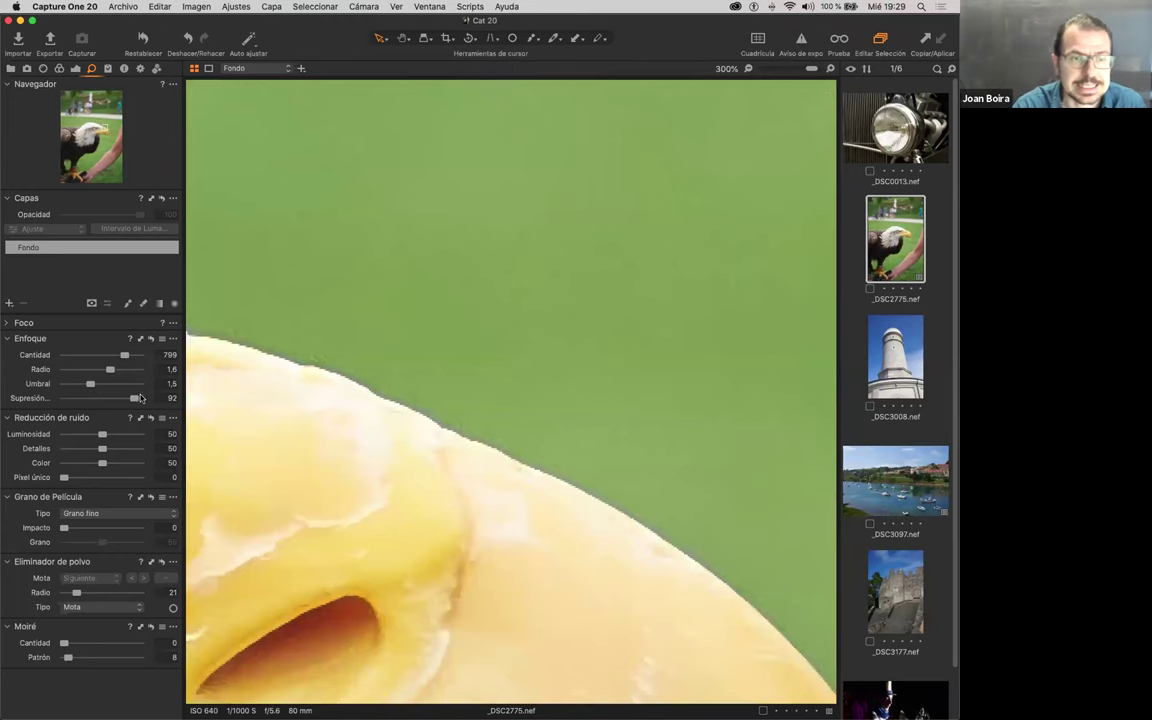
{"action": "left_click_drag", "start_coordinate": [134, 399], "coordinate": [125, 400]}
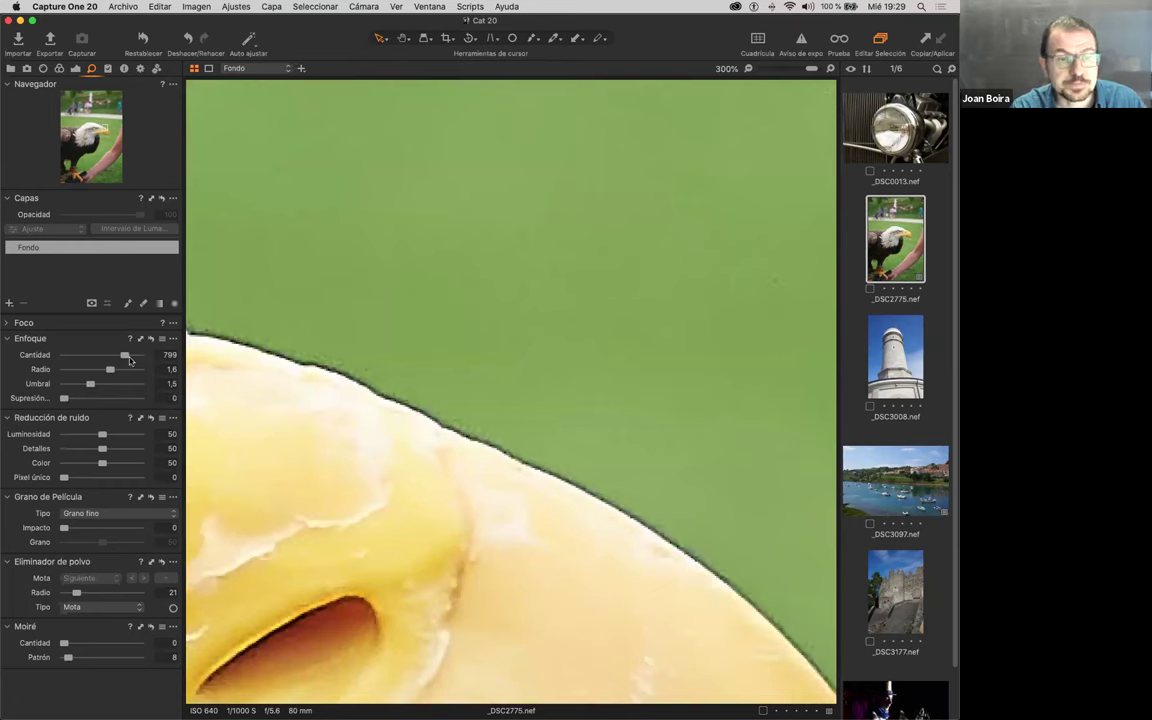
{"action": "left_click", "coordinate": [151, 340]}
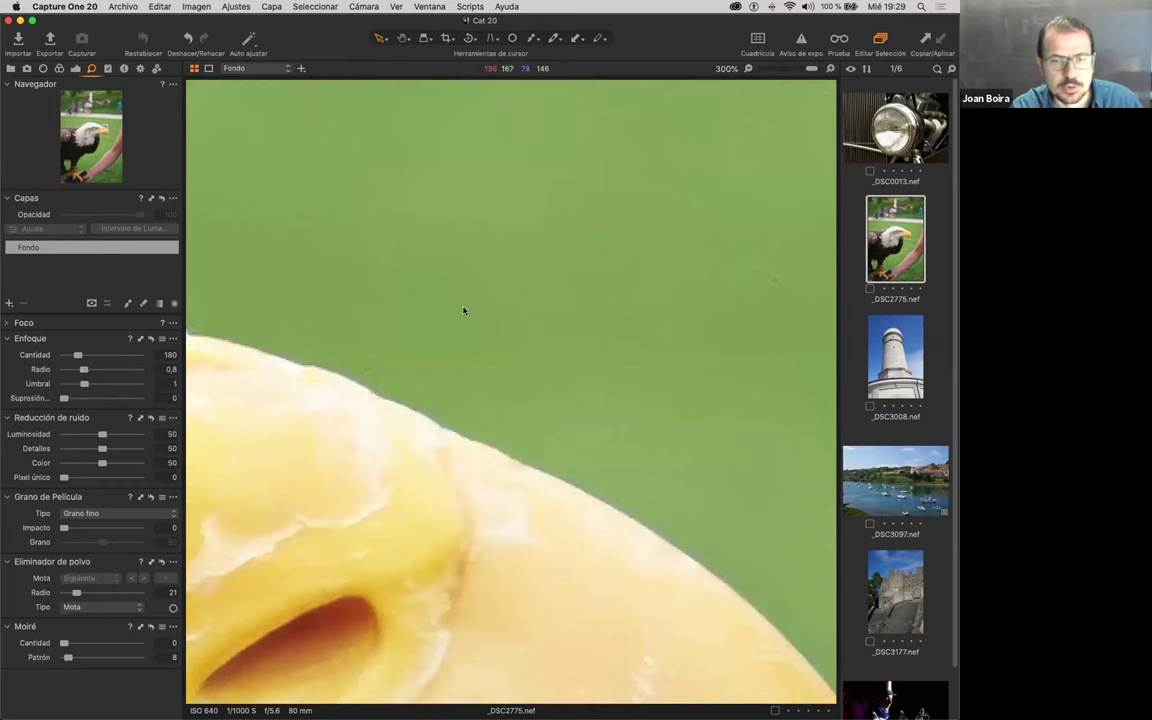
{"action": "left_click_drag", "start_coordinate": [470, 360], "coordinate": [447, 376]}
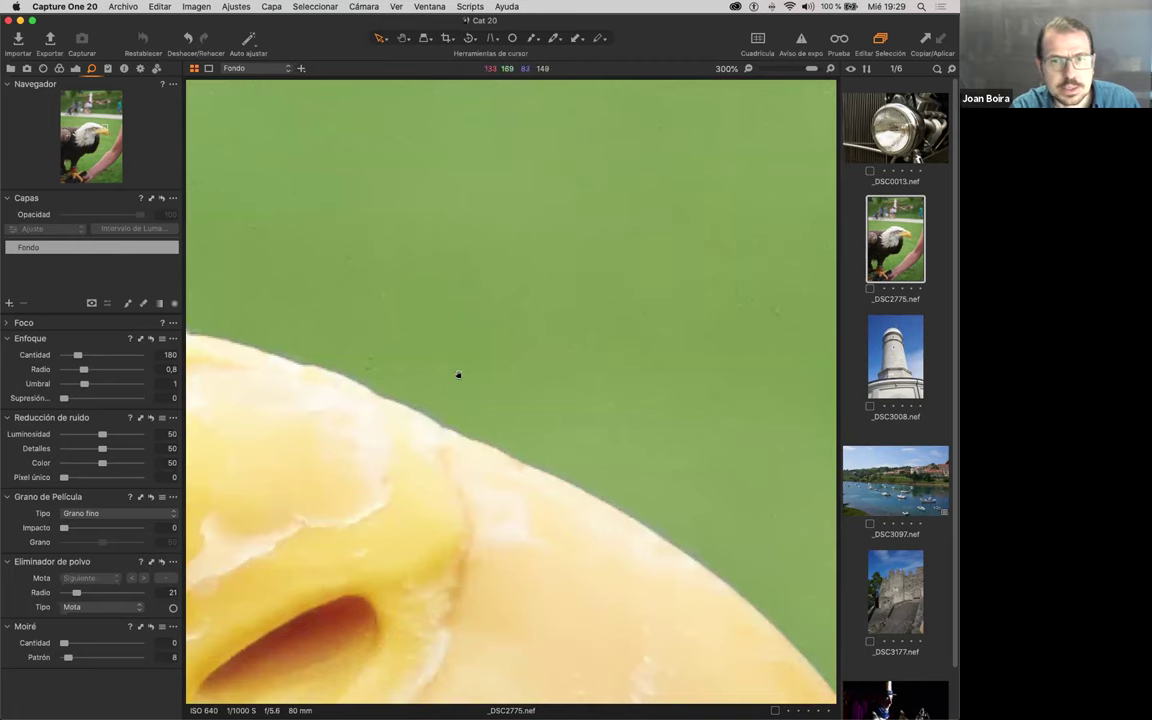
Step: Show the exposure, levels and curve tools and open the castle photo _DSC3177
{"action": "left_click", "coordinate": [748, 69]}
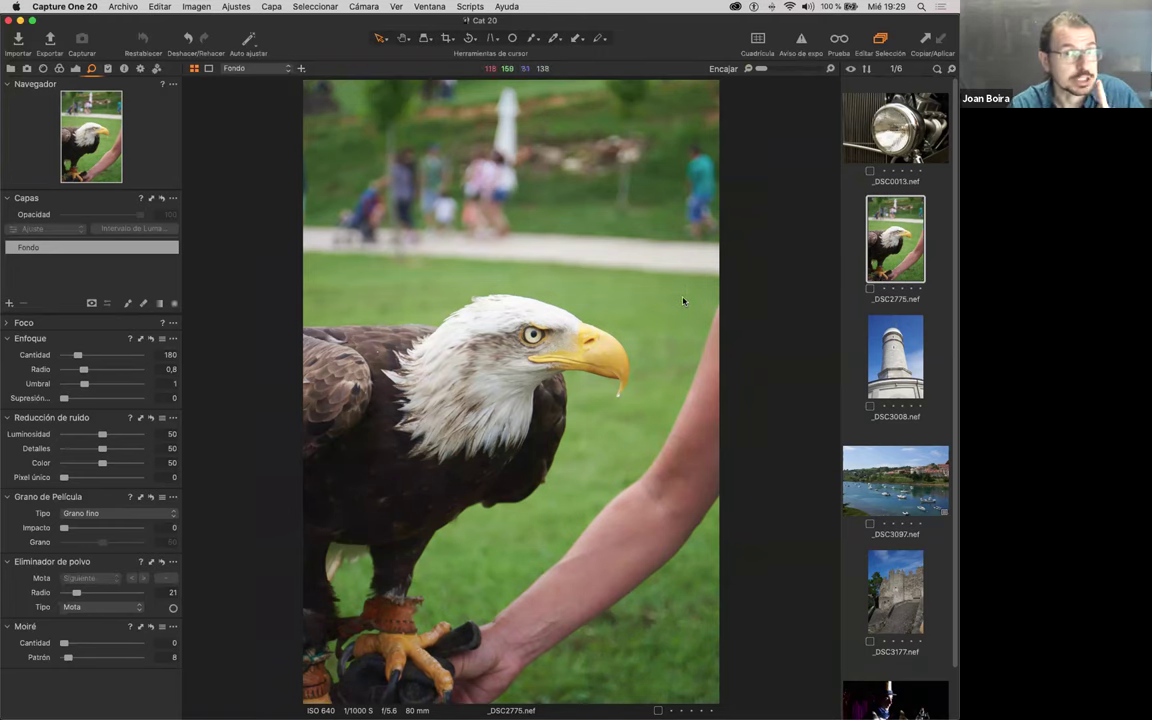
{"action": "left_click", "coordinate": [75, 68]}
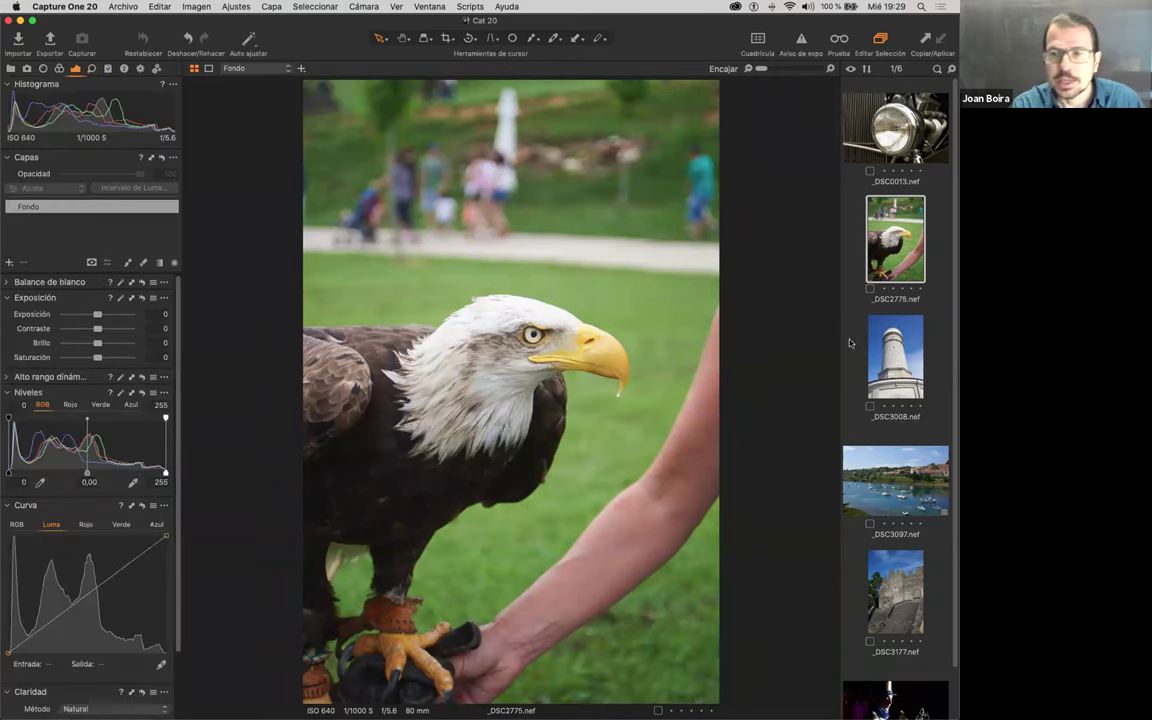
{"action": "left_click", "coordinate": [895, 592]}
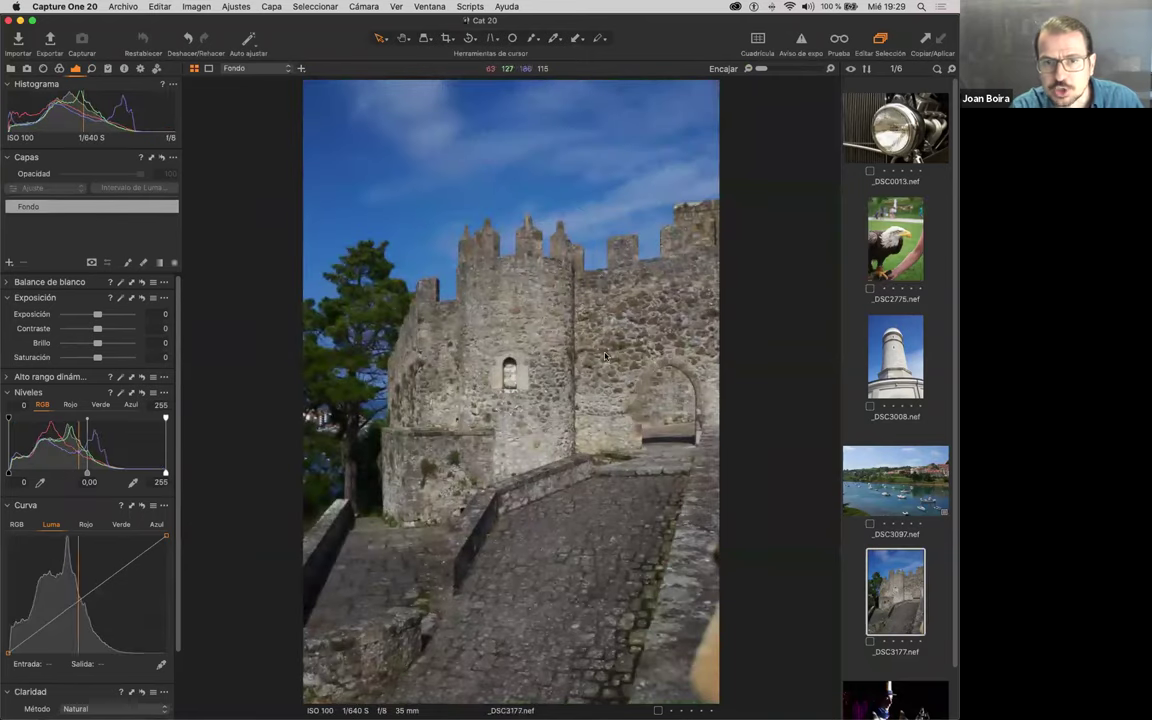
Step: Zoom to 200% on the merlon tops against the sky and hide the thumbnail browser
{"action": "left_click", "coordinate": [829, 70]}
{"action": "left_click", "coordinate": [746, 69]}
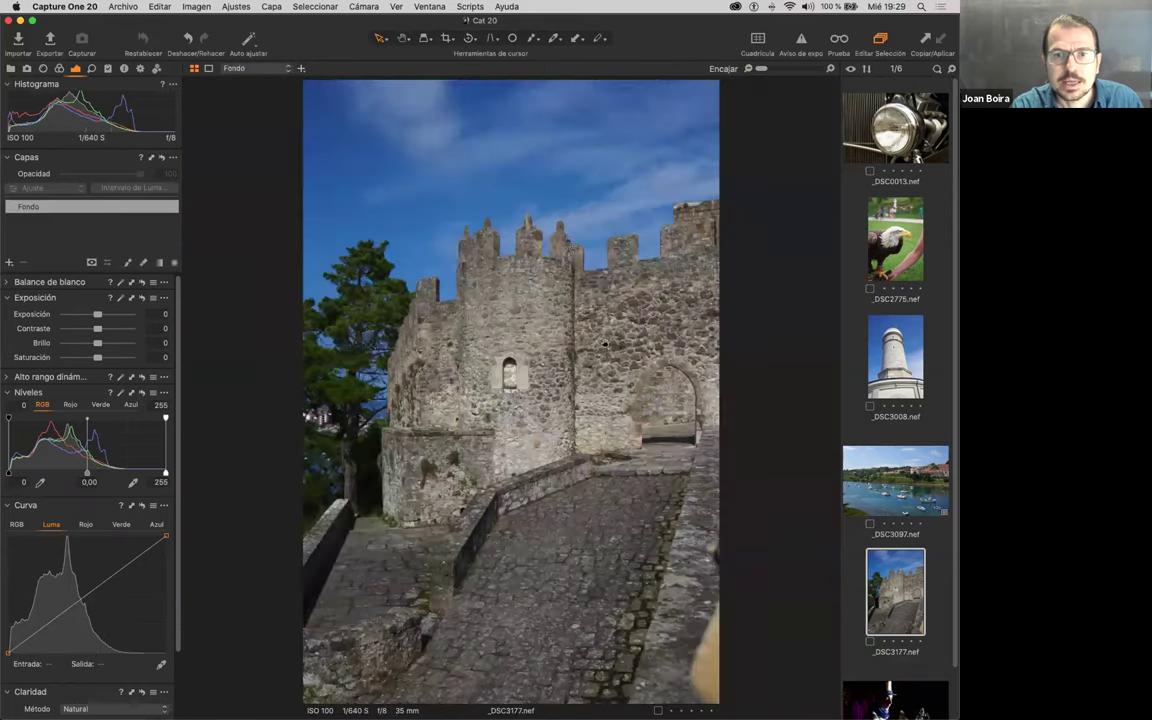
{"action": "double_click", "coordinate": [563, 228]}
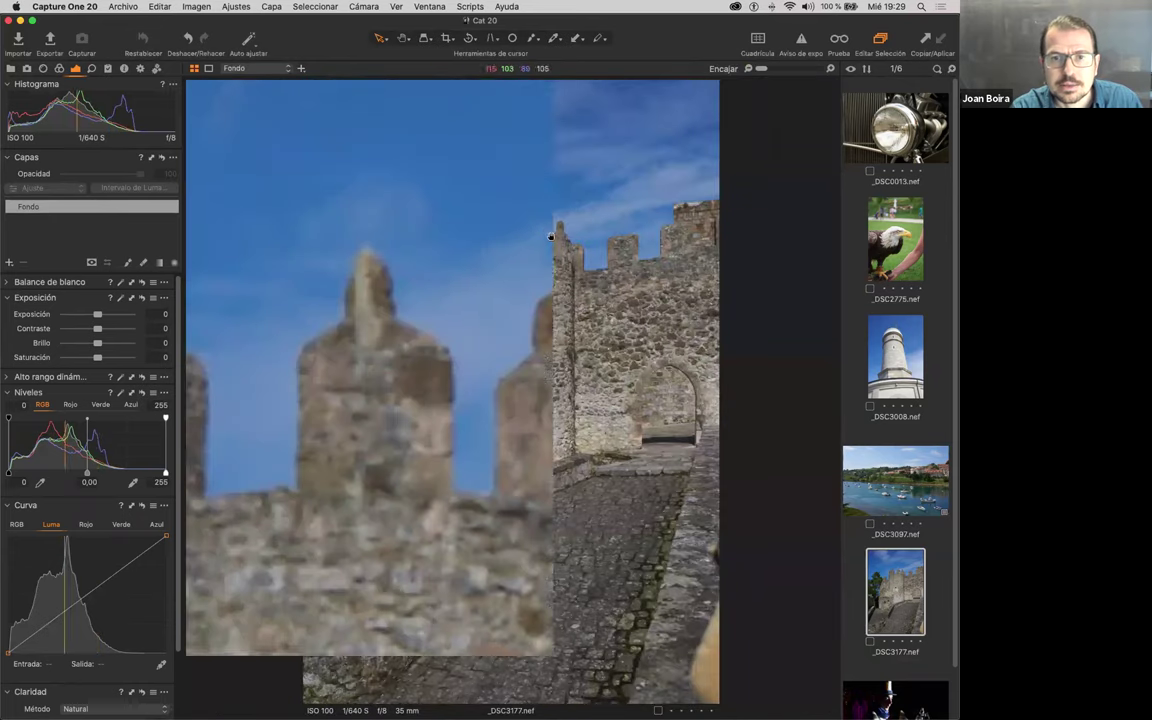
{"action": "scroll", "coordinate": [565, 272], "scroll_direction": "down", "scroll_amount": 5}
{"action": "scroll", "coordinate": [565, 272], "scroll_direction": "right", "scroll_amount": 5}
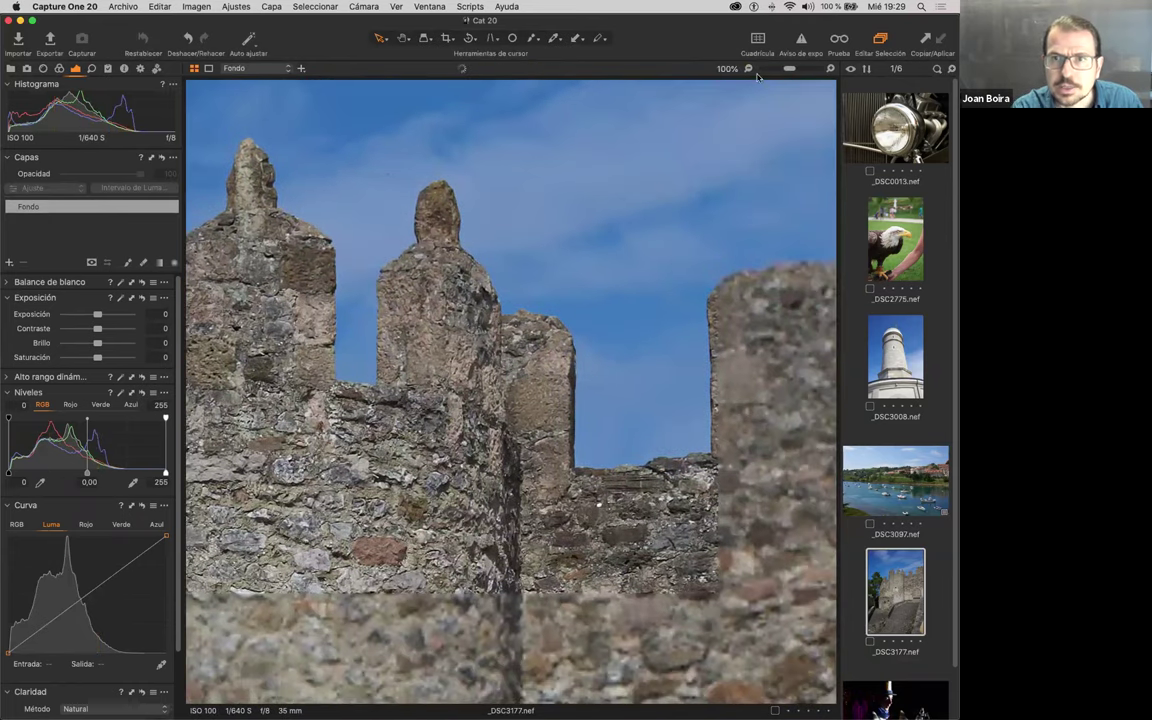
{"action": "scroll", "coordinate": [643, 242], "scroll_direction": "left", "scroll_amount": 10}
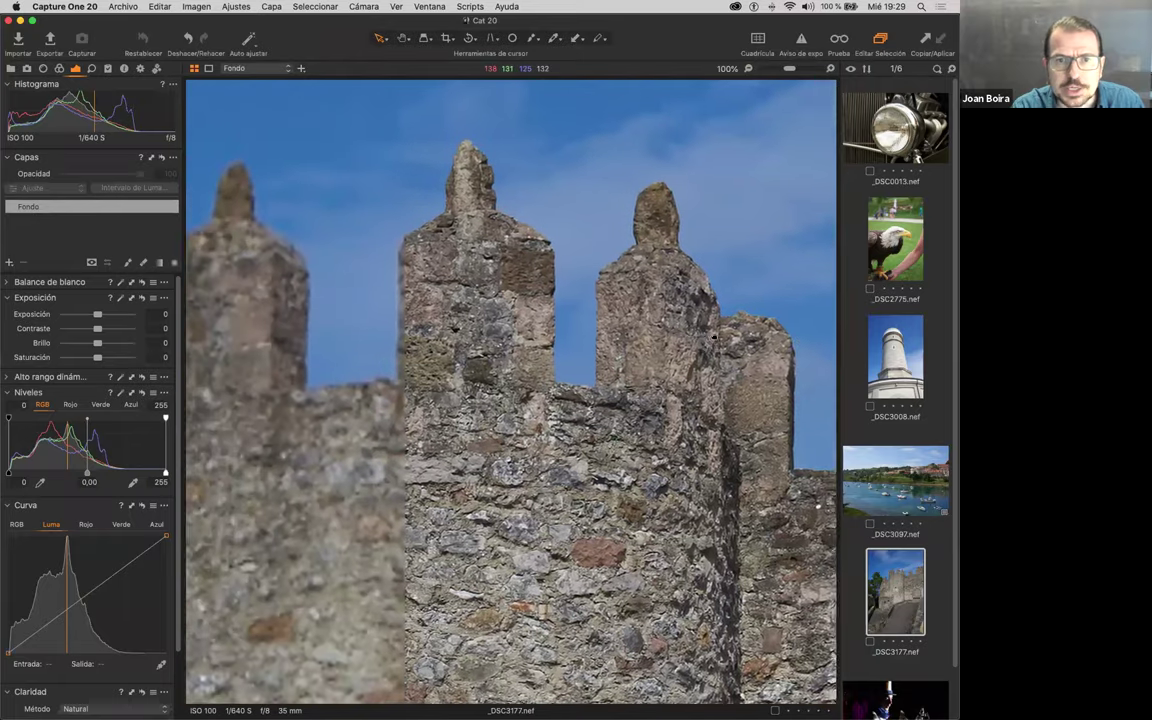
{"action": "scroll", "coordinate": [799, 333], "scroll_direction": "left", "scroll_amount": 3}
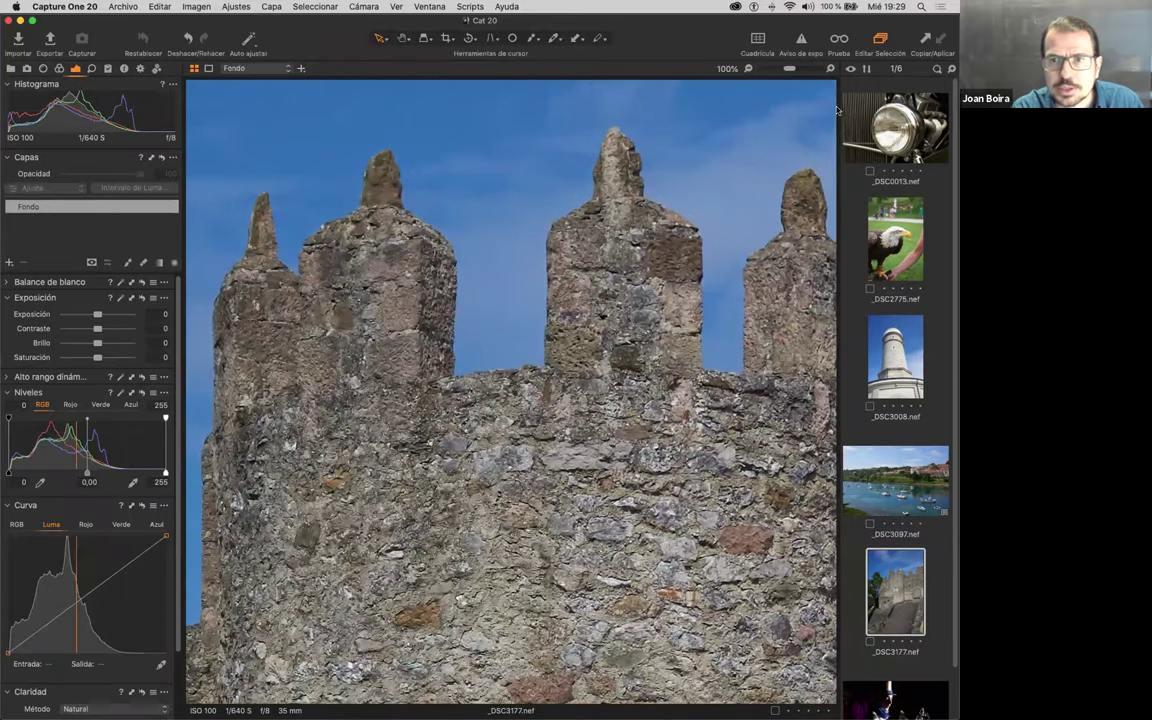
{"action": "left_click", "coordinate": [831, 69]}
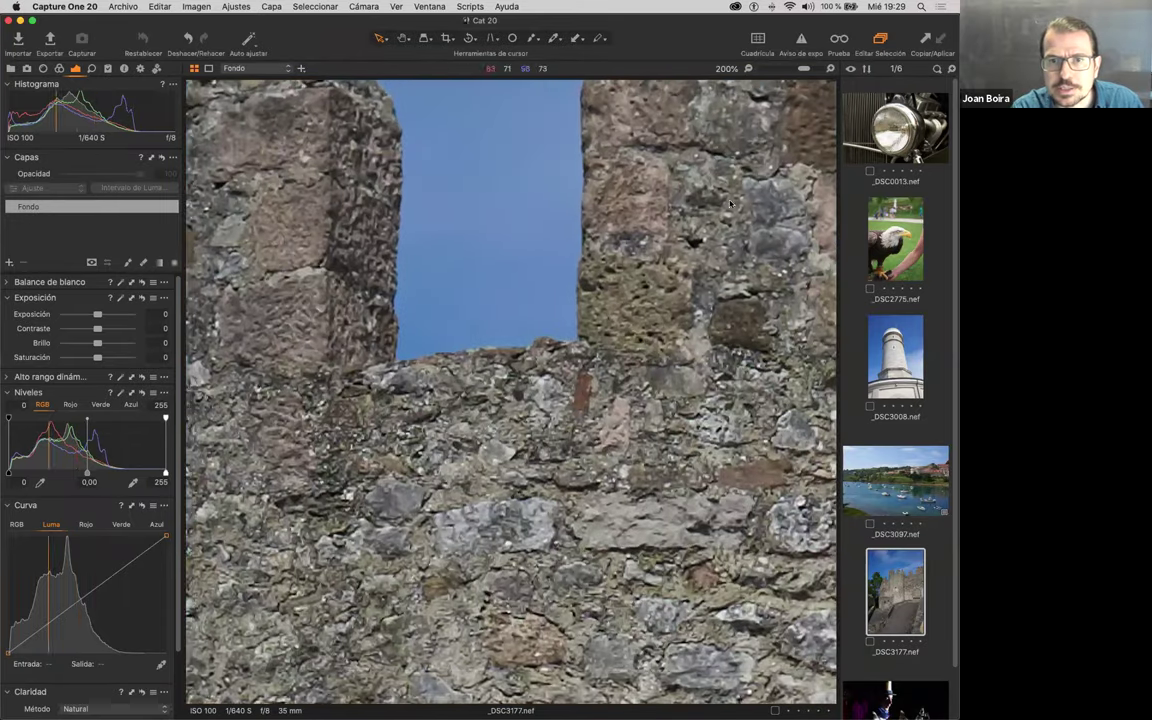
{"action": "scroll", "coordinate": [789, 373], "scroll_direction": "up", "scroll_amount": 10}
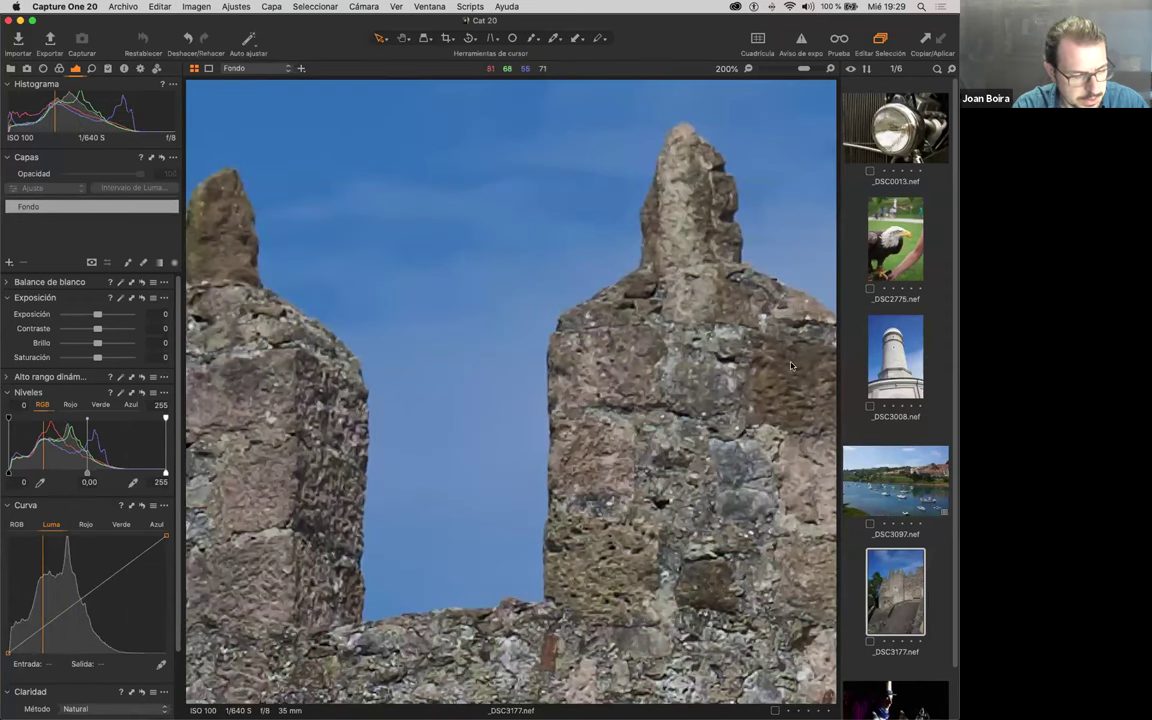
{"action": "key", "text": "super+b"}
{"action": "scroll", "coordinate": [776, 372], "scroll_direction": "right", "scroll_amount": 3}
{"action": "scroll", "coordinate": [776, 372], "scroll_direction": "down", "scroll_amount": 1}
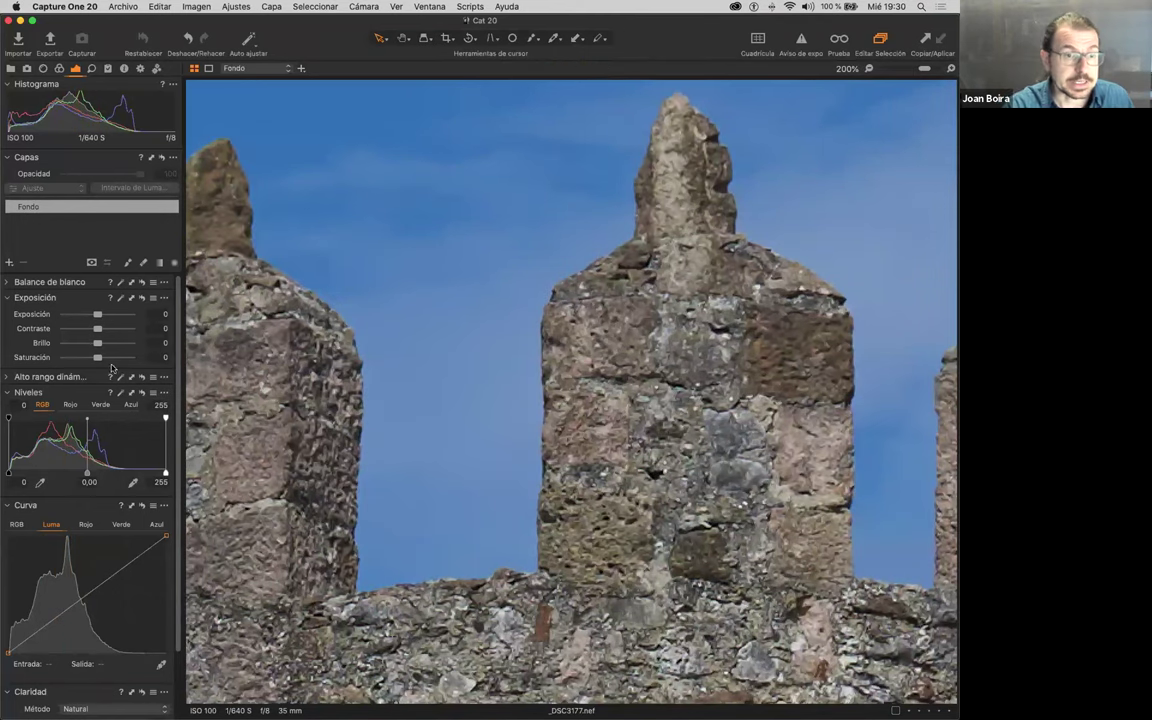
Step: Float the Clarity tool over the central merlon and hide the tools panel
{"action": "left_click_drag", "start_coordinate": [30, 691], "coordinate": [358, 326]}
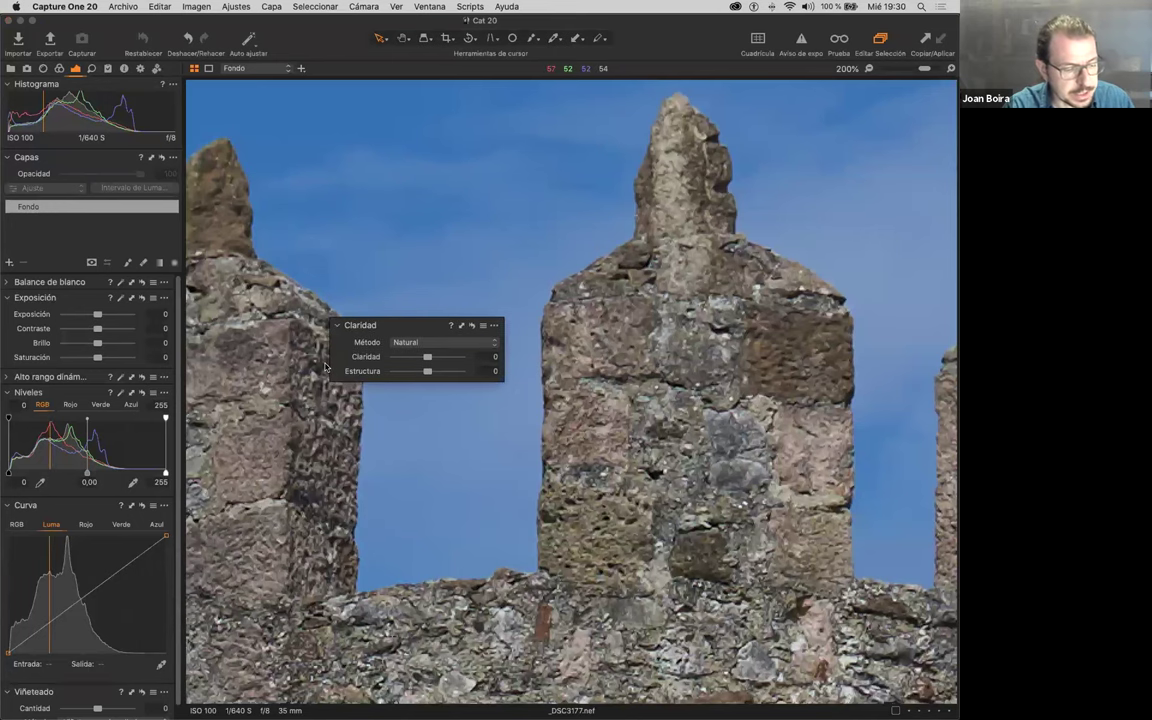
{"action": "key", "text": "super+t"}
{"action": "left_click_drag", "start_coordinate": [367, 323], "coordinate": [564, 282]}
{"action": "left_click", "coordinate": [530, 287]}
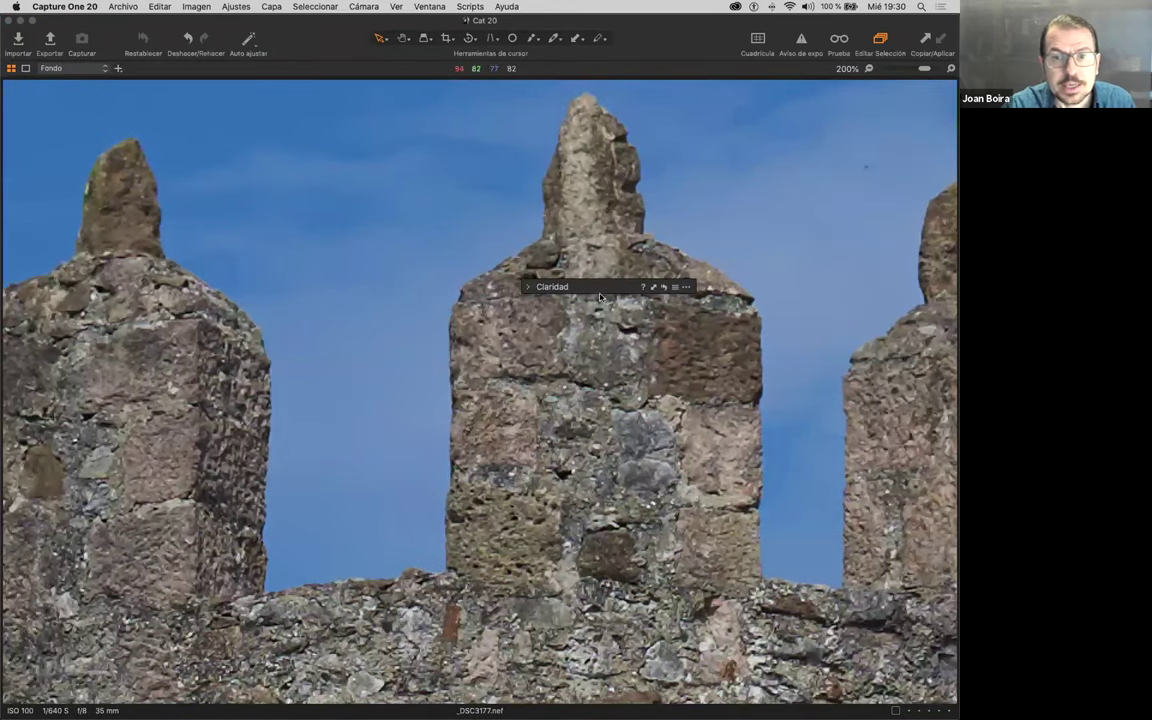
{"action": "left_click", "coordinate": [530, 287]}
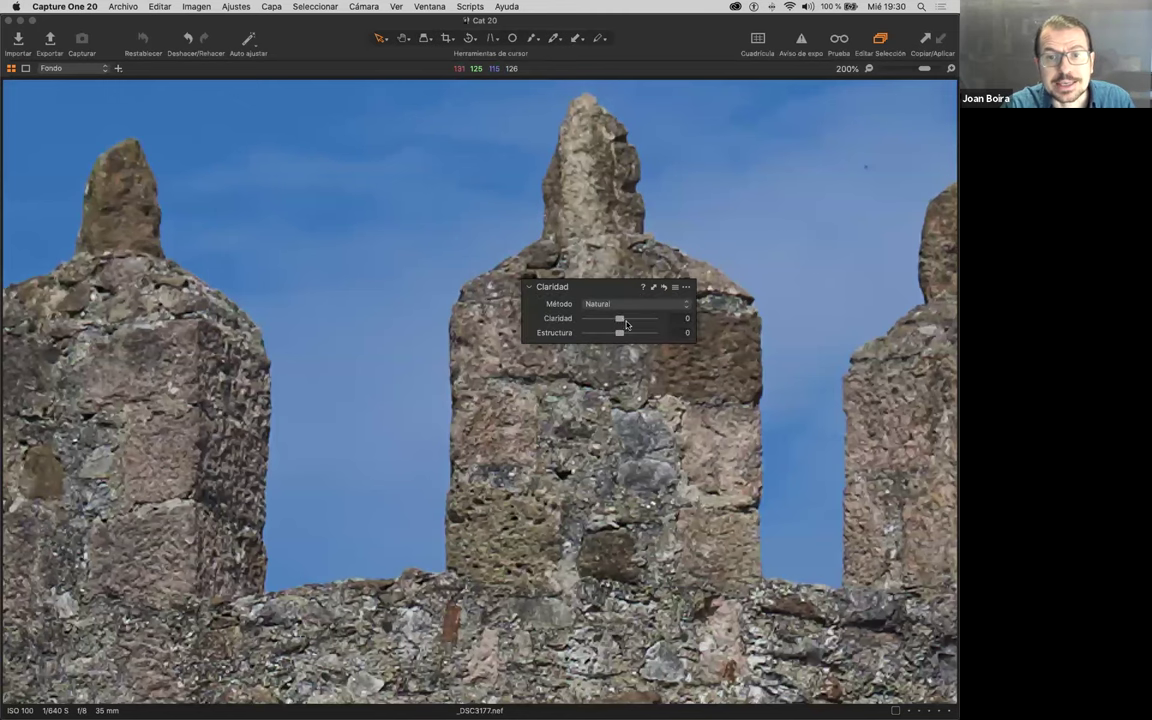
Step: Test Clarity from maximum down to near zero and settle it at 58
{"action": "left_click_drag", "start_coordinate": [620, 320], "coordinate": [655, 320]}
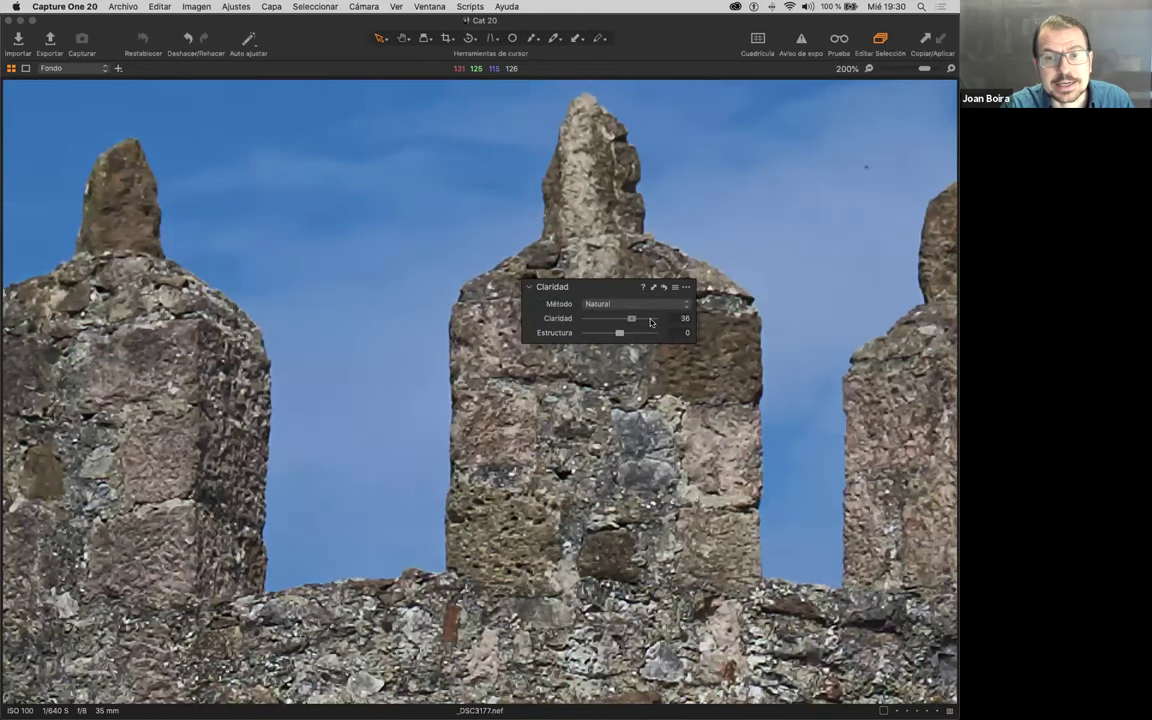
{"action": "left_click", "coordinate": [620, 319]}
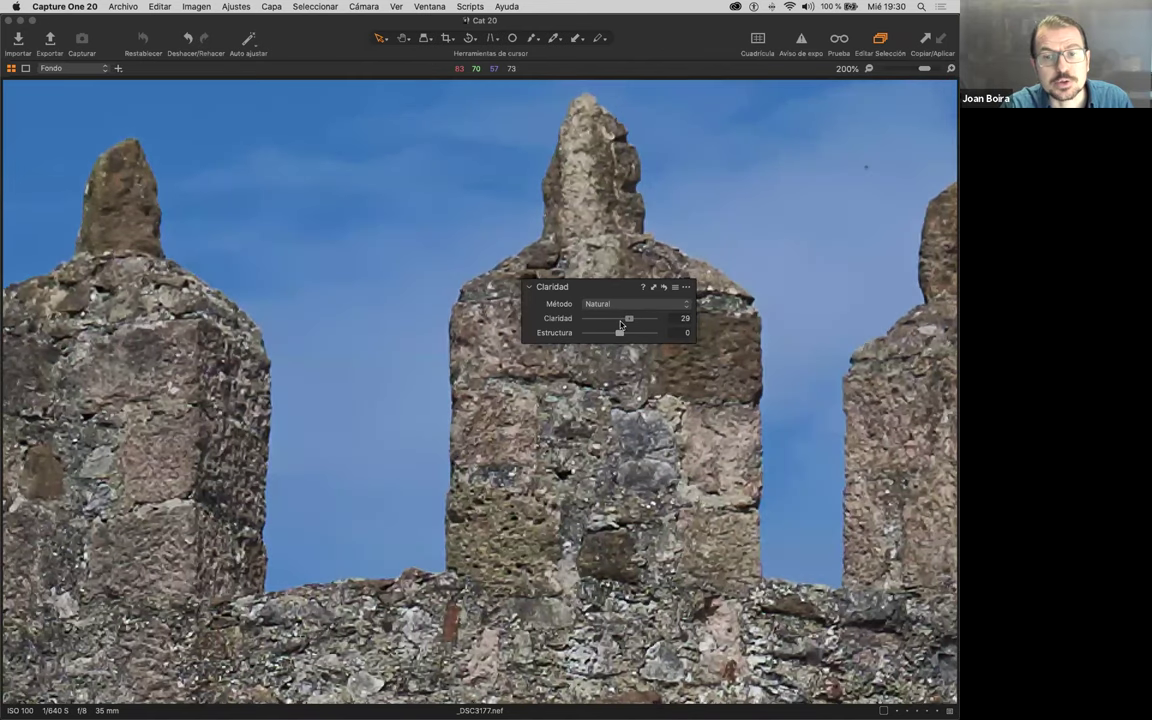
{"action": "left_click", "coordinate": [630, 322]}
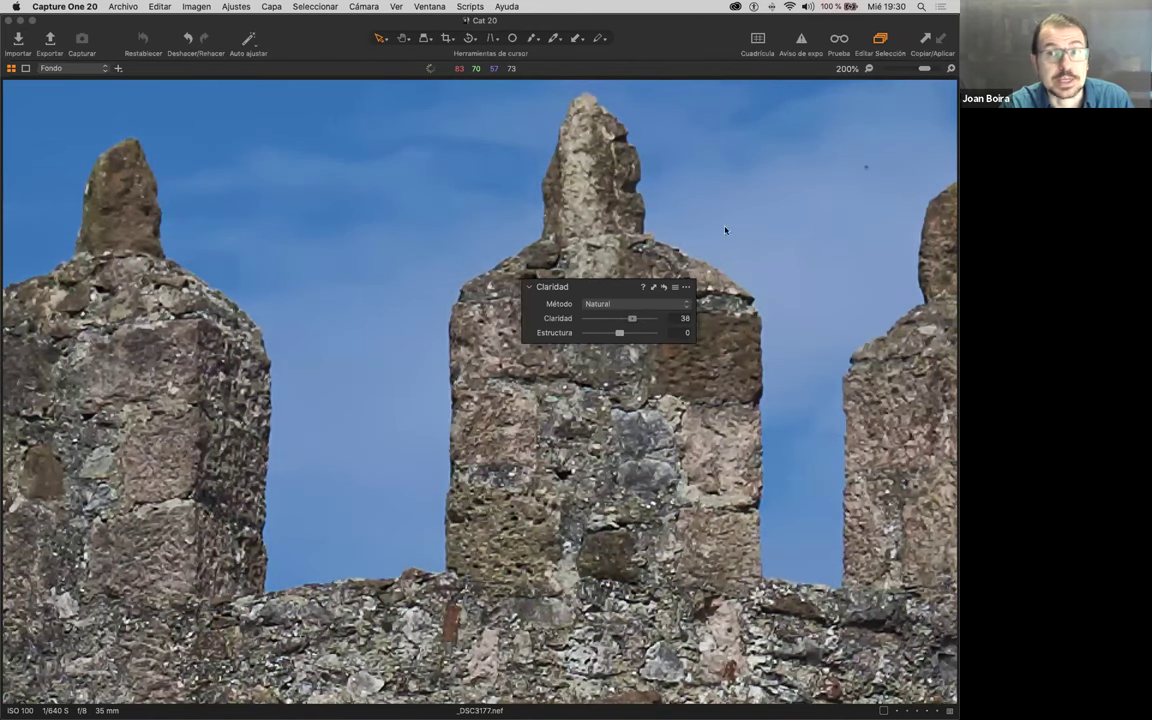
{"action": "left_click", "coordinate": [870, 69]}
{"action": "left_click", "coordinate": [620, 319]}
{"action": "left_click_drag", "start_coordinate": [622, 320], "coordinate": [634, 322]}
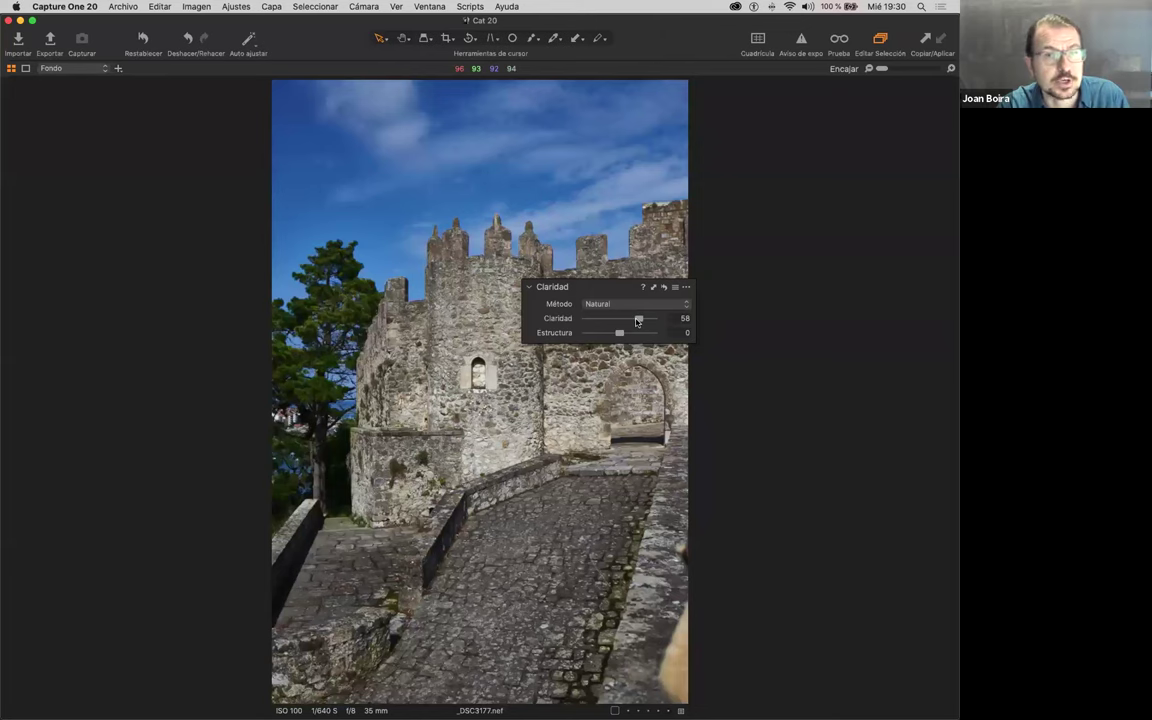
Step: Compare the Intensidad, Neutro and Modo clásico clarity methods, then return to Natural
{"action": "left_click", "coordinate": [635, 304]}
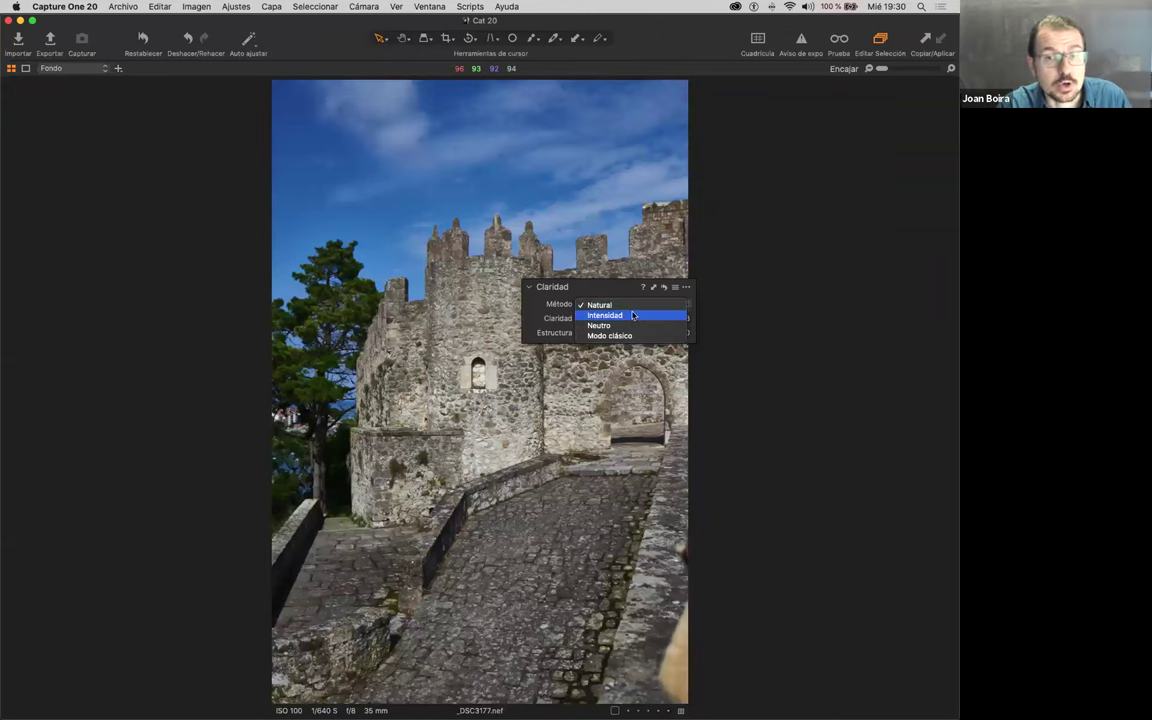
{"action": "left_click", "coordinate": [633, 316]}
{"action": "left_click", "coordinate": [634, 304]}
{"action": "left_click", "coordinate": [634, 313]}
{"action": "left_click", "coordinate": [634, 304]}
{"action": "left_click", "coordinate": [634, 316]}
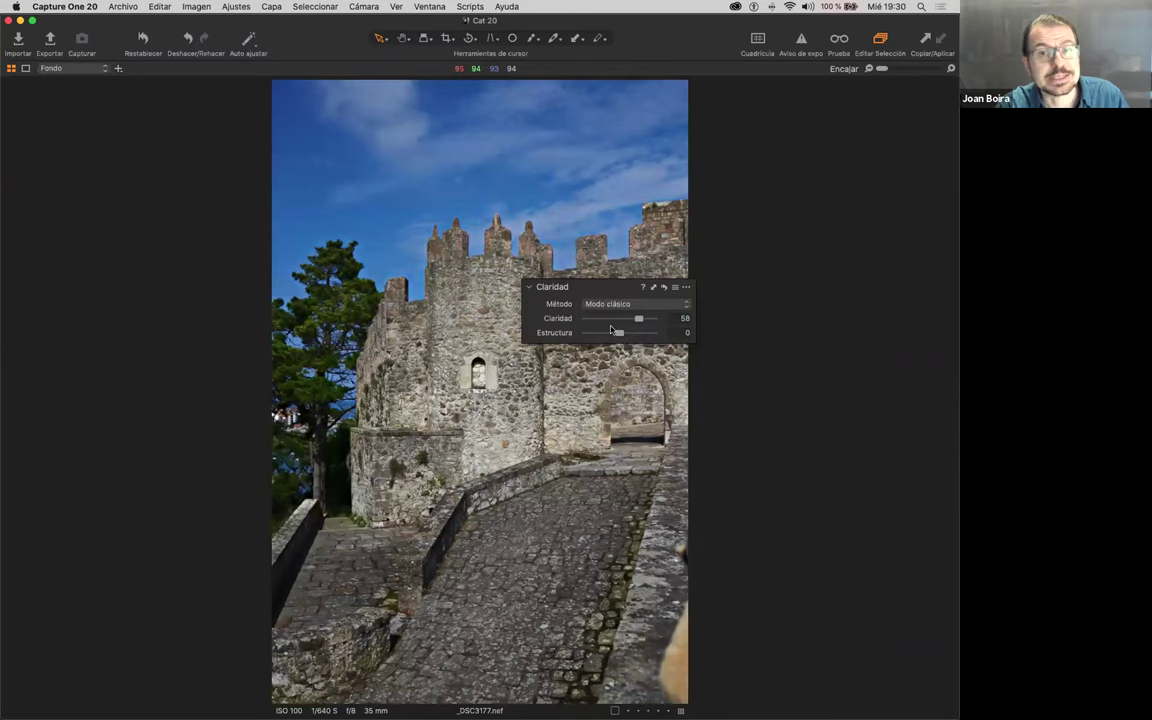
{"action": "left_click", "coordinate": [612, 304]}
{"action": "left_click", "coordinate": [643, 288]}
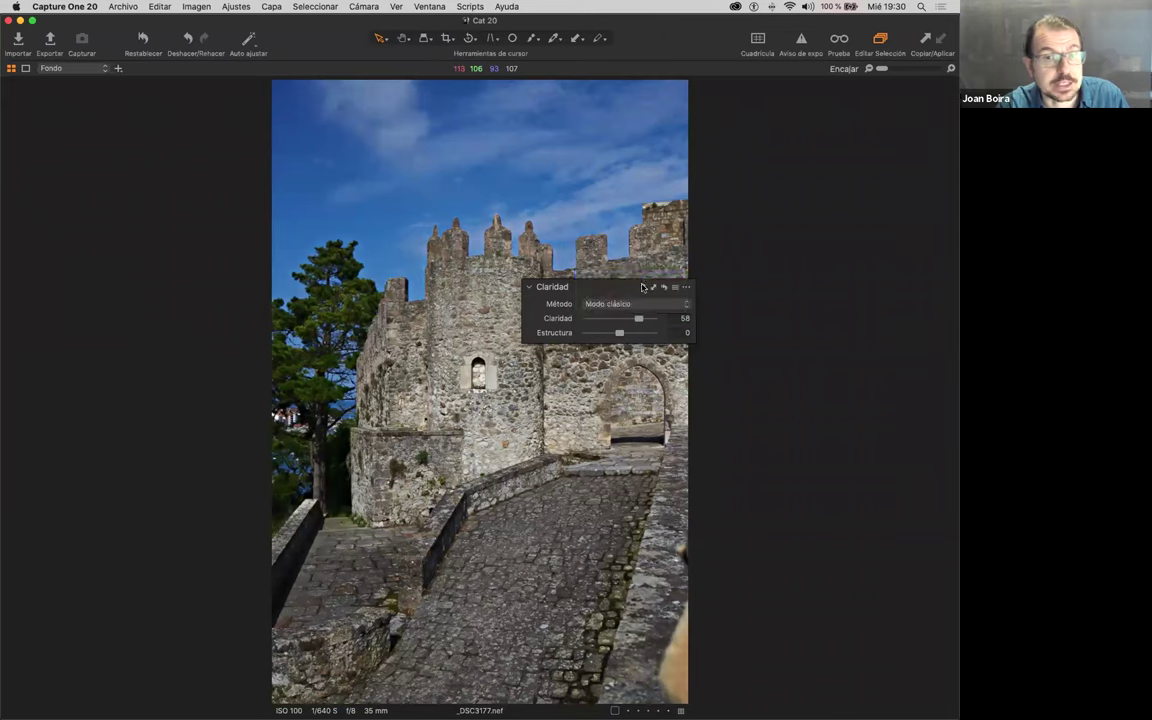
{"action": "left_click", "coordinate": [634, 304]}
{"action": "left_click", "coordinate": [600, 268]}
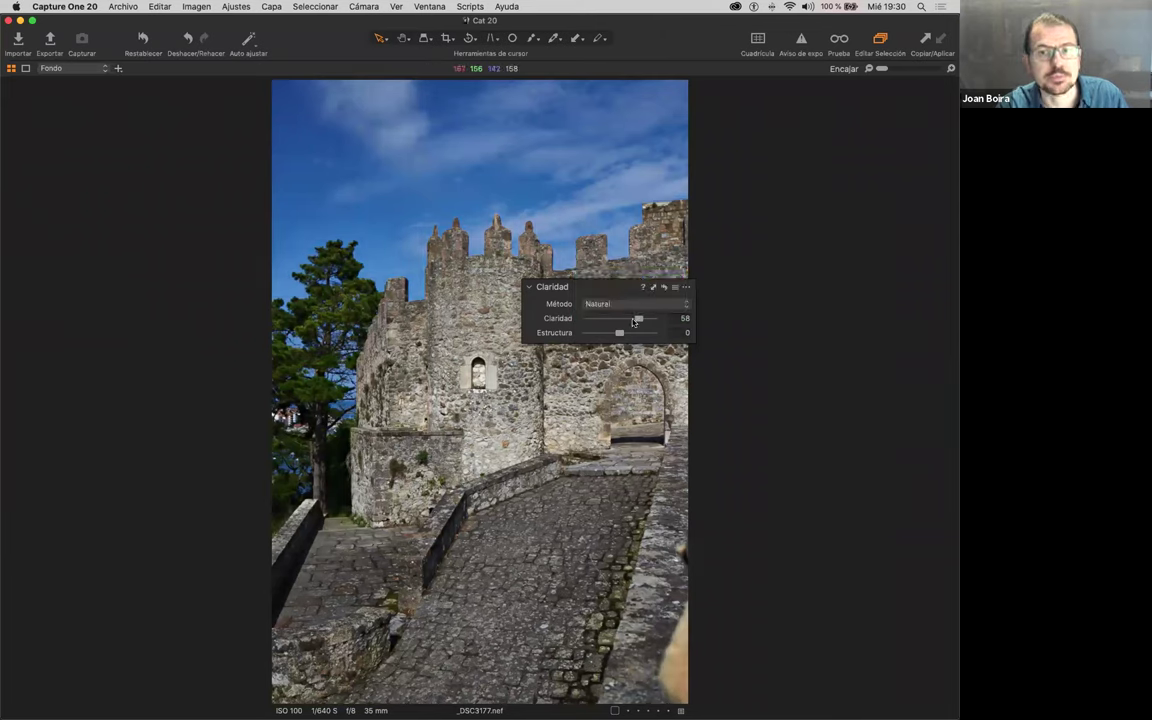
Step: Reset Clarity to 0 and zoom to 200% on the arched window
{"action": "double_click", "coordinate": [638, 318]}
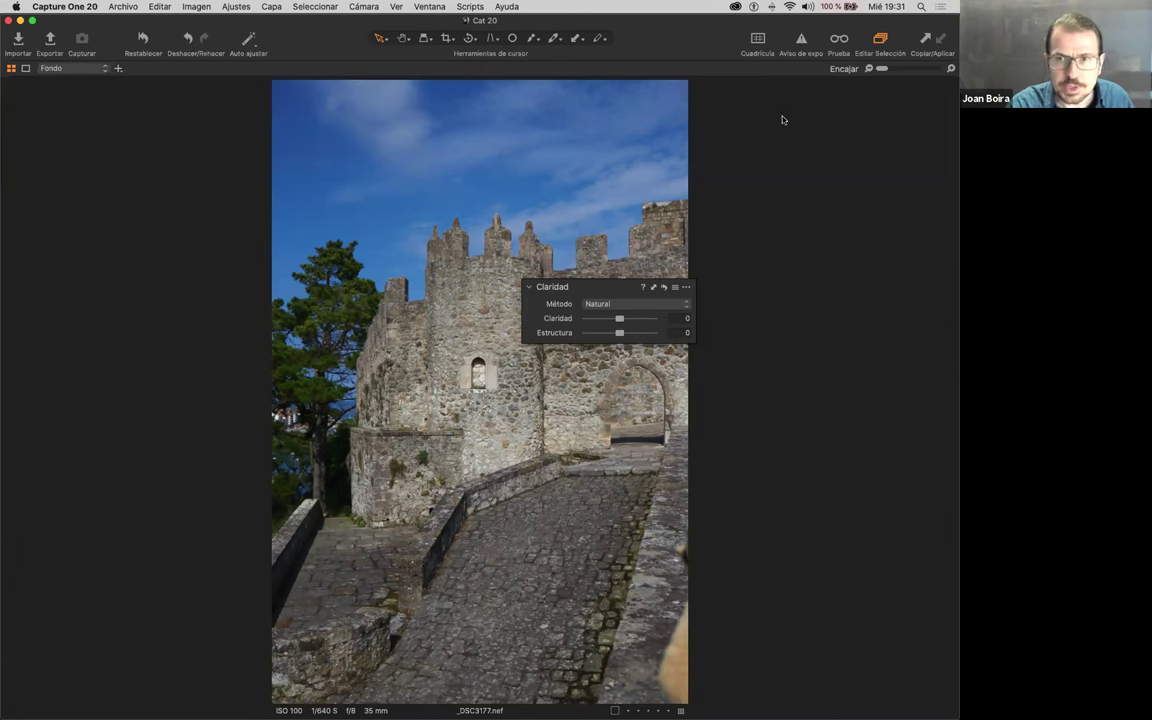
{"action": "left_click", "coordinate": [851, 66]}
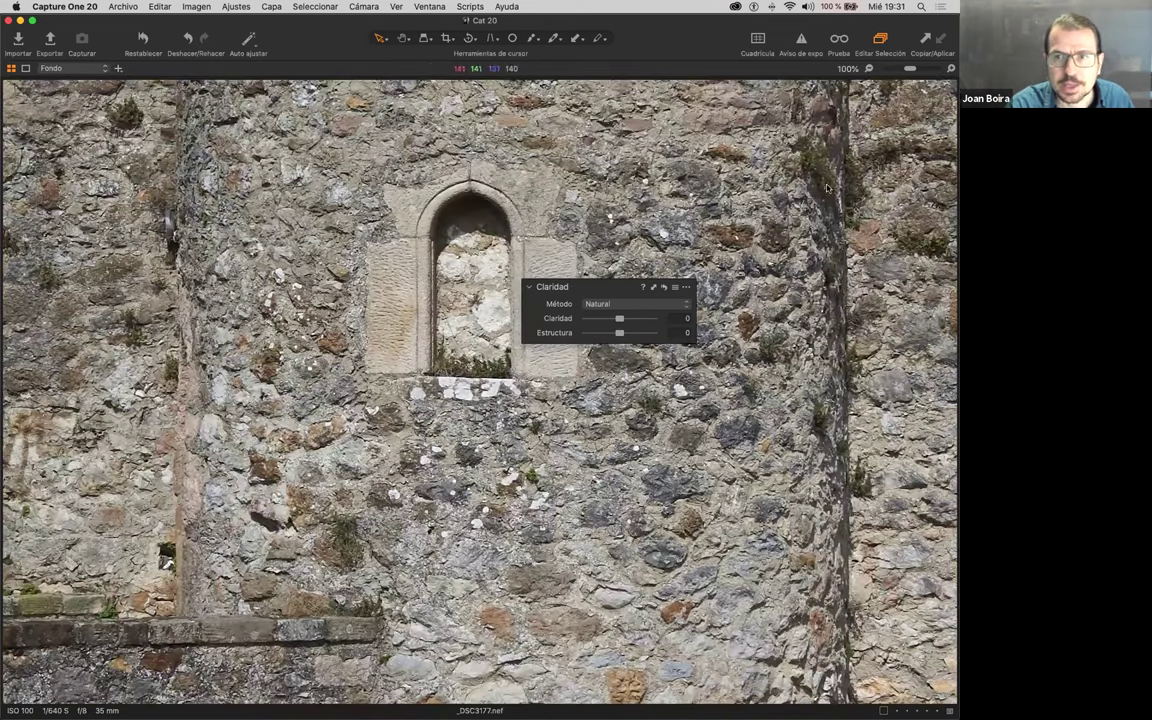
{"action": "left_click", "coordinate": [951, 68]}
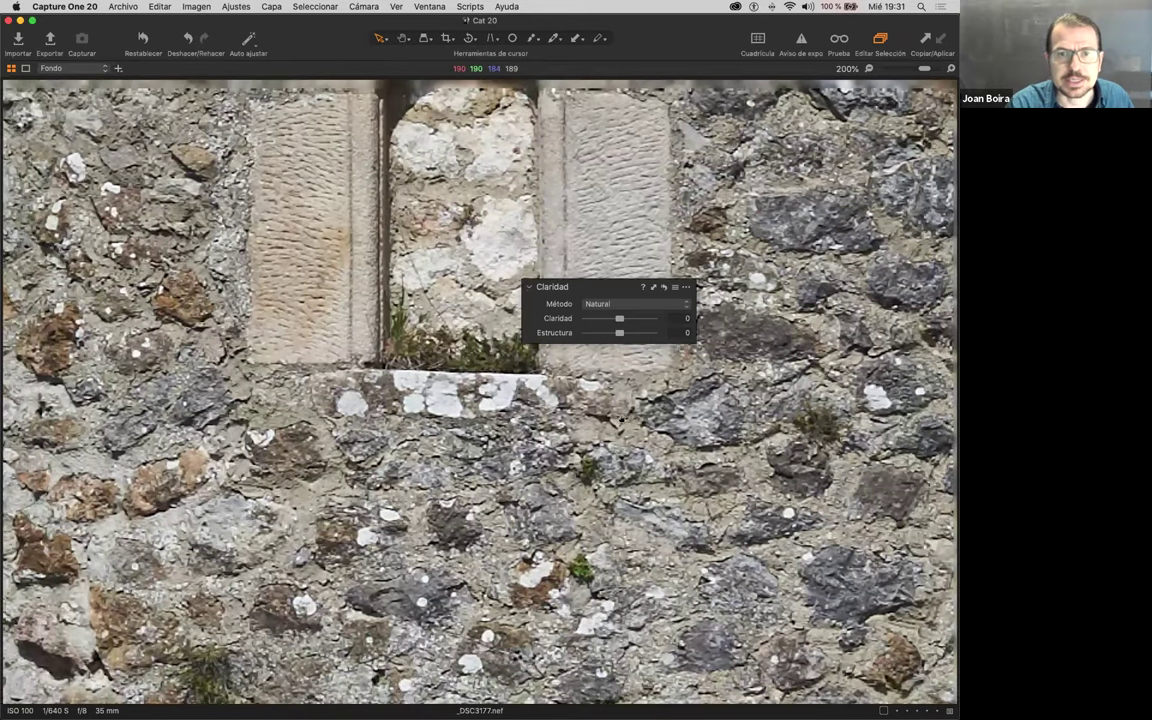
{"action": "scroll", "coordinate": [480, 390], "scroll_direction": "up", "scroll_amount": 5}
{"action": "left_click_drag", "start_coordinate": [560, 287], "coordinate": [660, 196]}
Step: Raise Estructura to 54, comparing the stone texture at 100%
{"action": "mouse_move", "coordinate": [720, 243]}
{"action": "left_mouse_down"}
{"action": "mouse_move", "coordinate": [742, 242]}
{"action": "mouse_move", "coordinate": [723, 244]}
{"action": "mouse_move", "coordinate": [733, 246]}
{"action": "left_mouse_up"}
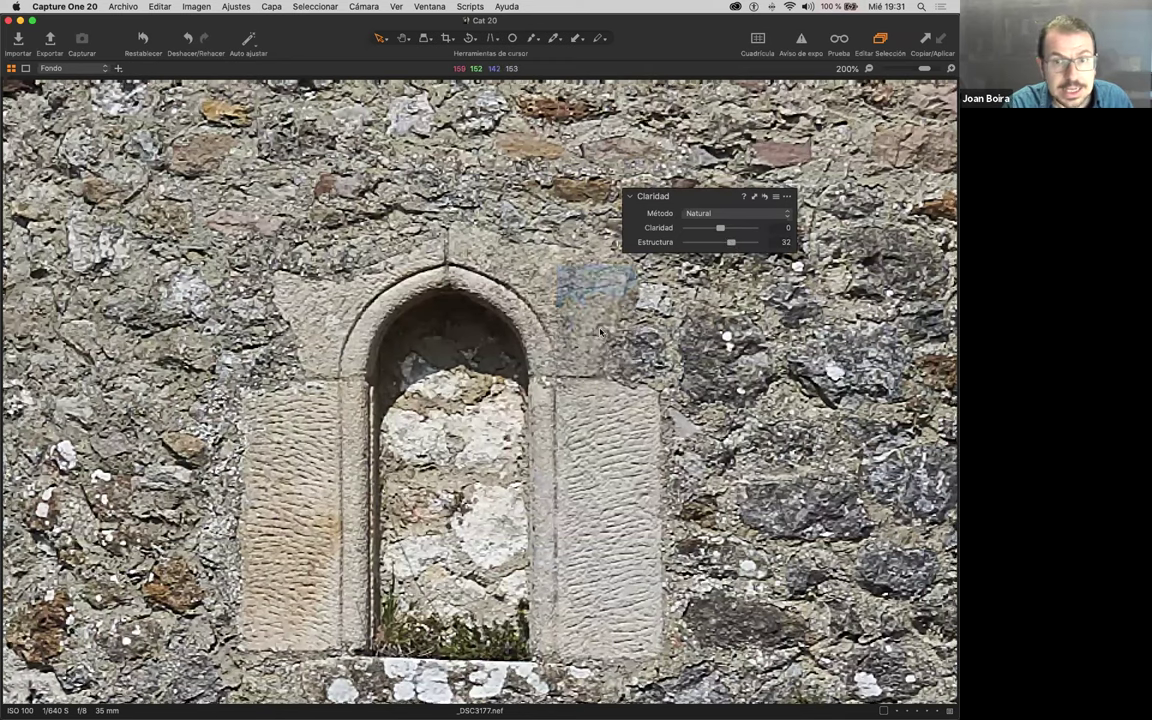
{"action": "key", "text": "super+minus"}
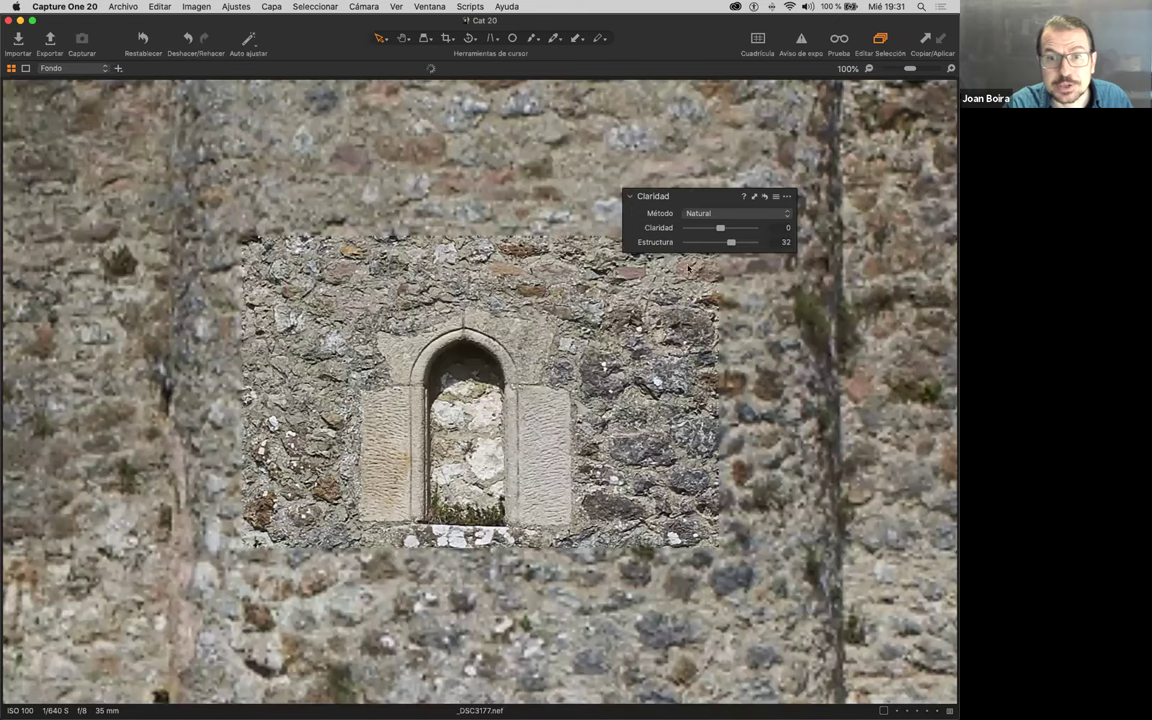
{"action": "left_click_drag", "start_coordinate": [731, 244], "coordinate": [738, 248]}
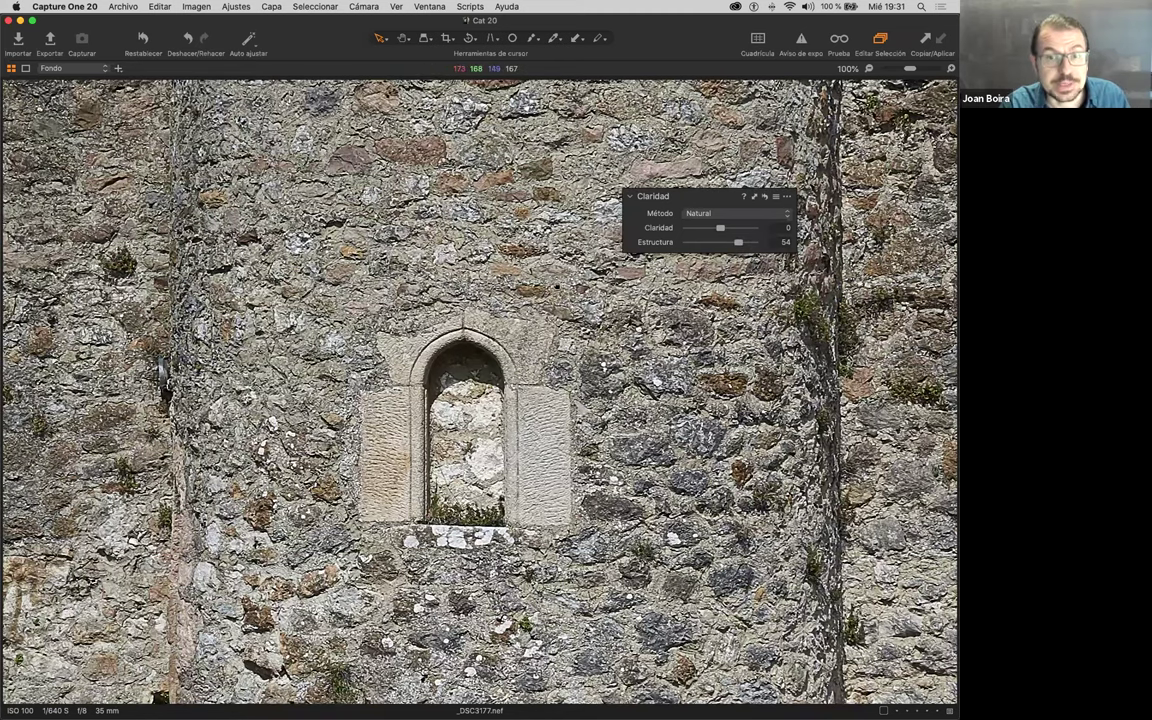
{"action": "scroll", "coordinate": [404, 510], "scroll_direction": "up", "scroll_amount": 5}
{"action": "scroll", "coordinate": [530, 352], "scroll_direction": "up", "scroll_amount": 5}
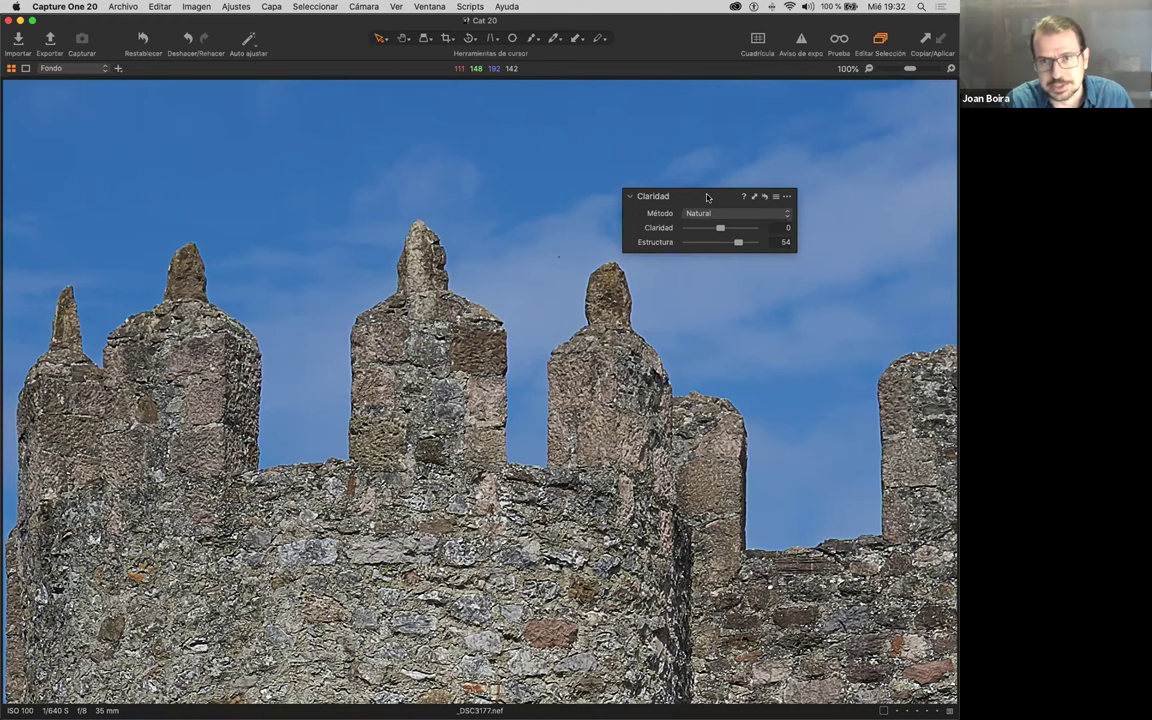
Step: Drag Estructura down to -100, then bring it back up to -23
{"action": "left_click_drag", "start_coordinate": [738, 242], "coordinate": [615, 224]}
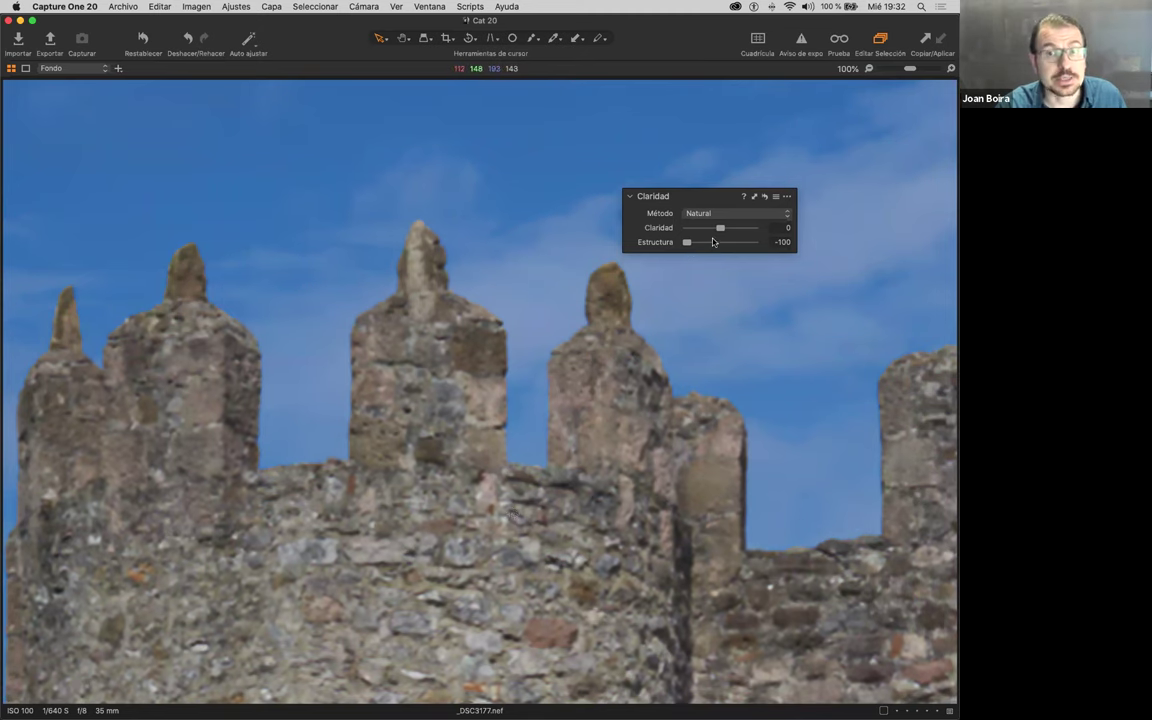
{"action": "left_click_drag", "start_coordinate": [688, 242], "coordinate": [711, 243]}
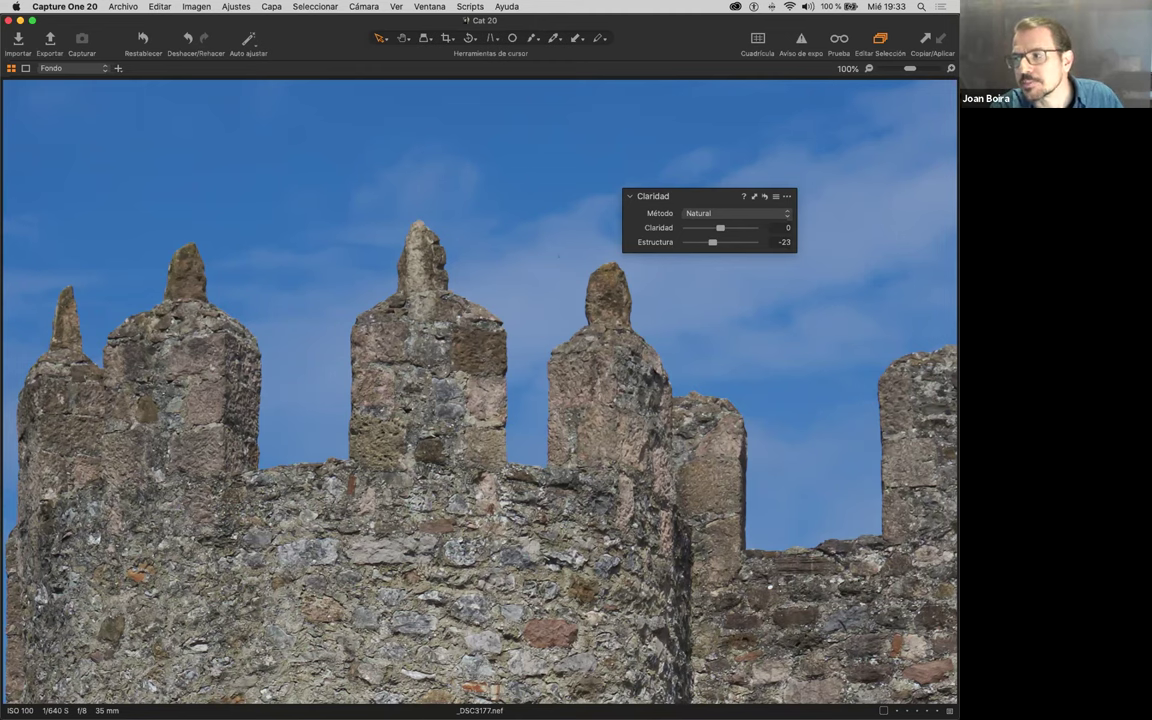
Step: Brighten whites to +16 in Lightroom Classic, then return to Capture One 20 with tools shown
{"action": "key", "text": "super+Tab"}
{"action": "key", "text": "super+Tab"}
{"action": "key", "text": "super+Tab"}
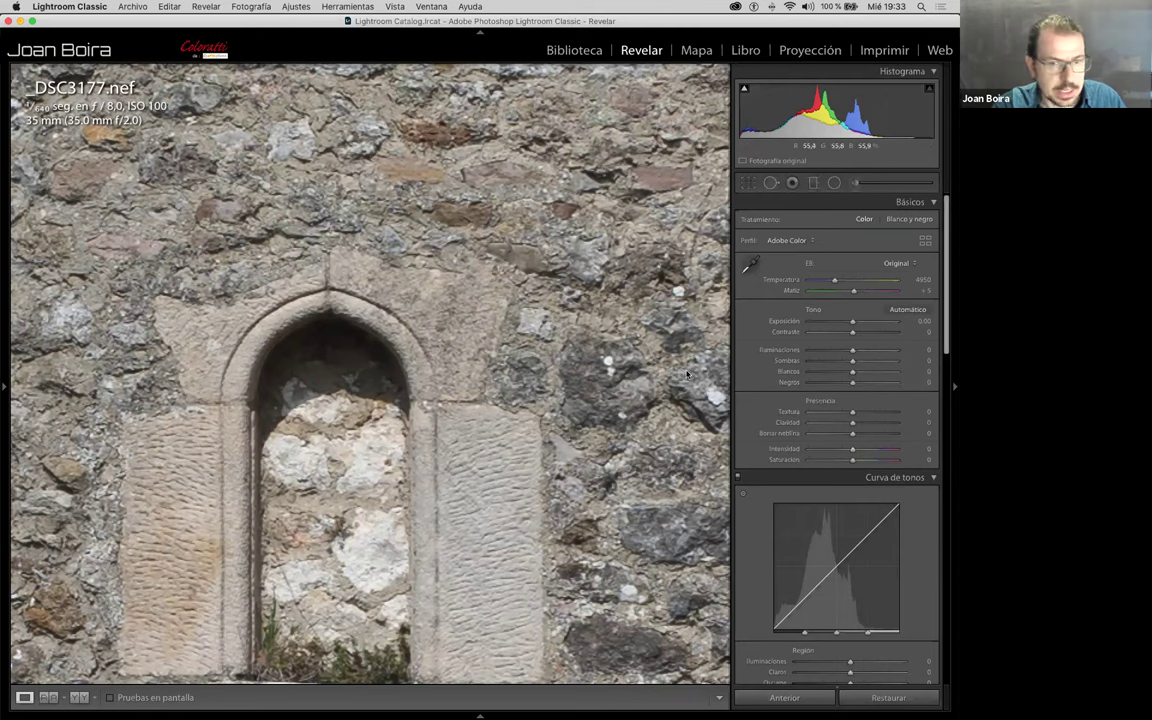
{"action": "left_click_drag", "start_coordinate": [852, 373], "coordinate": [836, 385]}
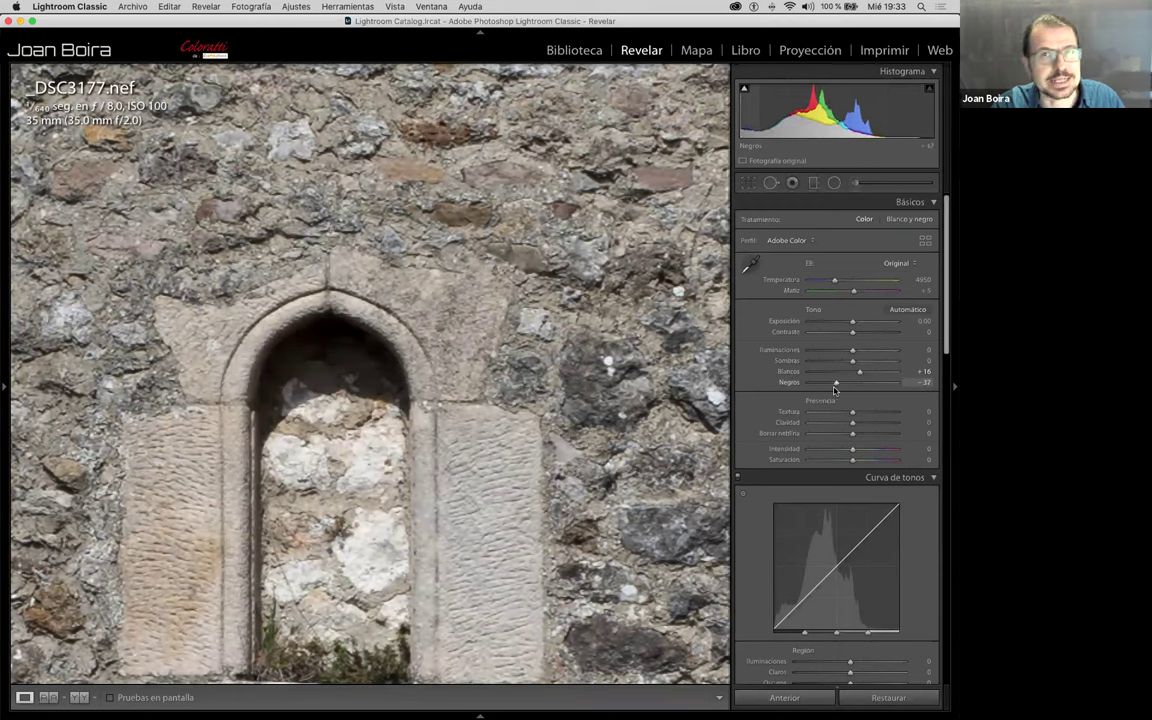
{"action": "key", "text": "super+Tab"}
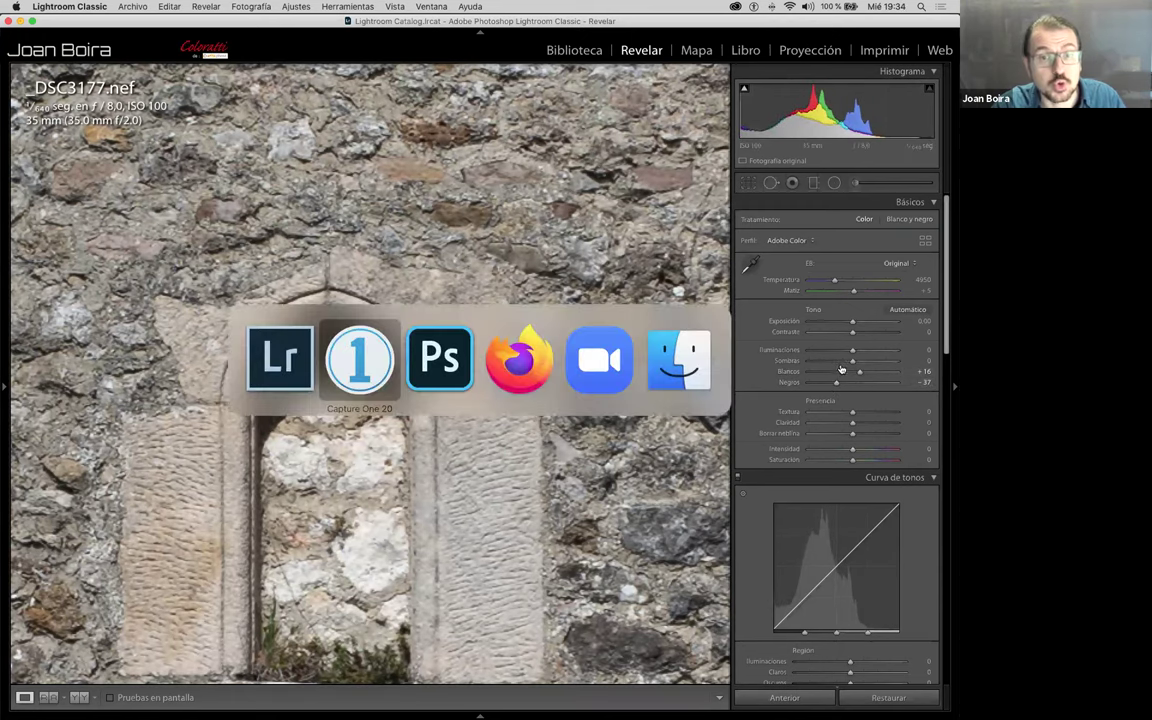
{"action": "key", "text": "super+Tab"}
{"action": "key", "text": "super+Tab"}
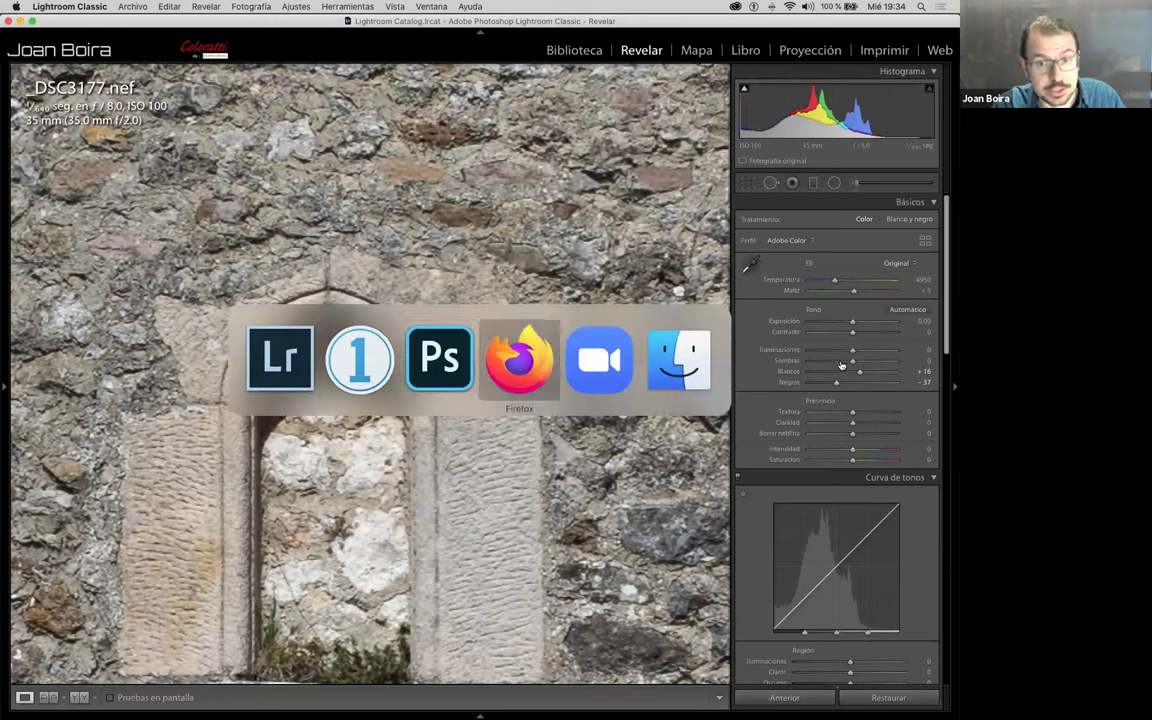
{"action": "key", "text": "super+shift+Tab"}
{"action": "key", "text": "super+shift+Tab"}
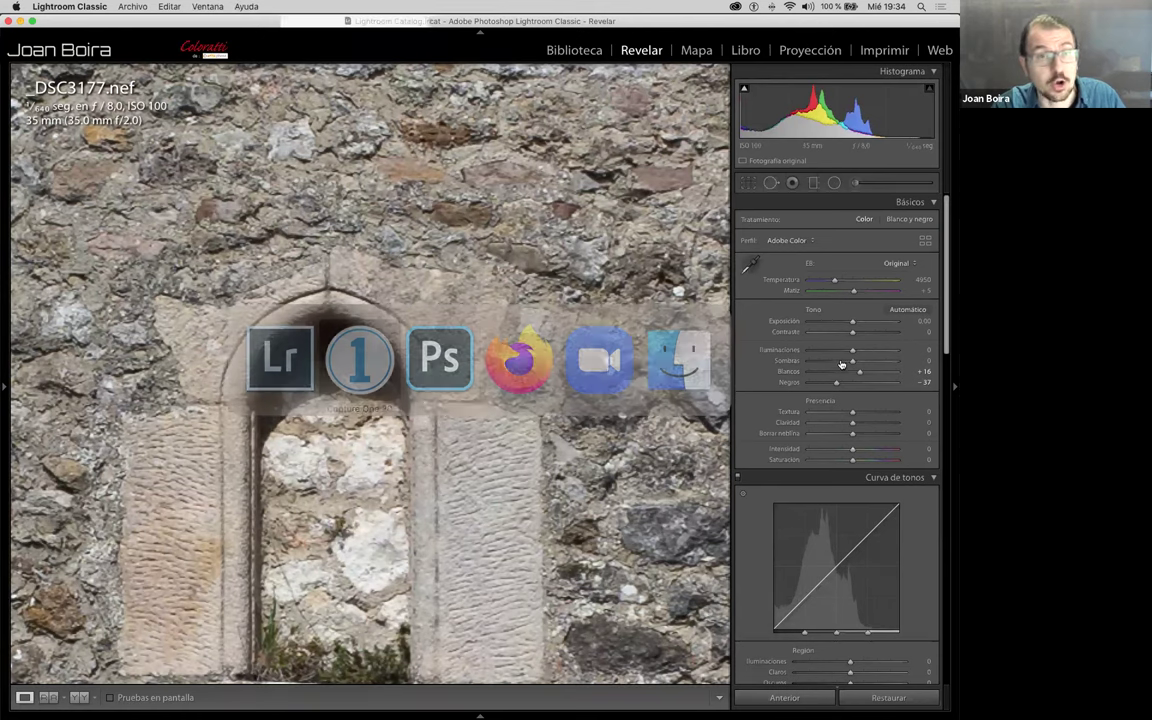
{"action": "key", "text": "super+t"}
Step: Expand High Dynamic Range and push the castle photo's White to 100 and Black to -43
{"action": "key", "text": "super+b"}
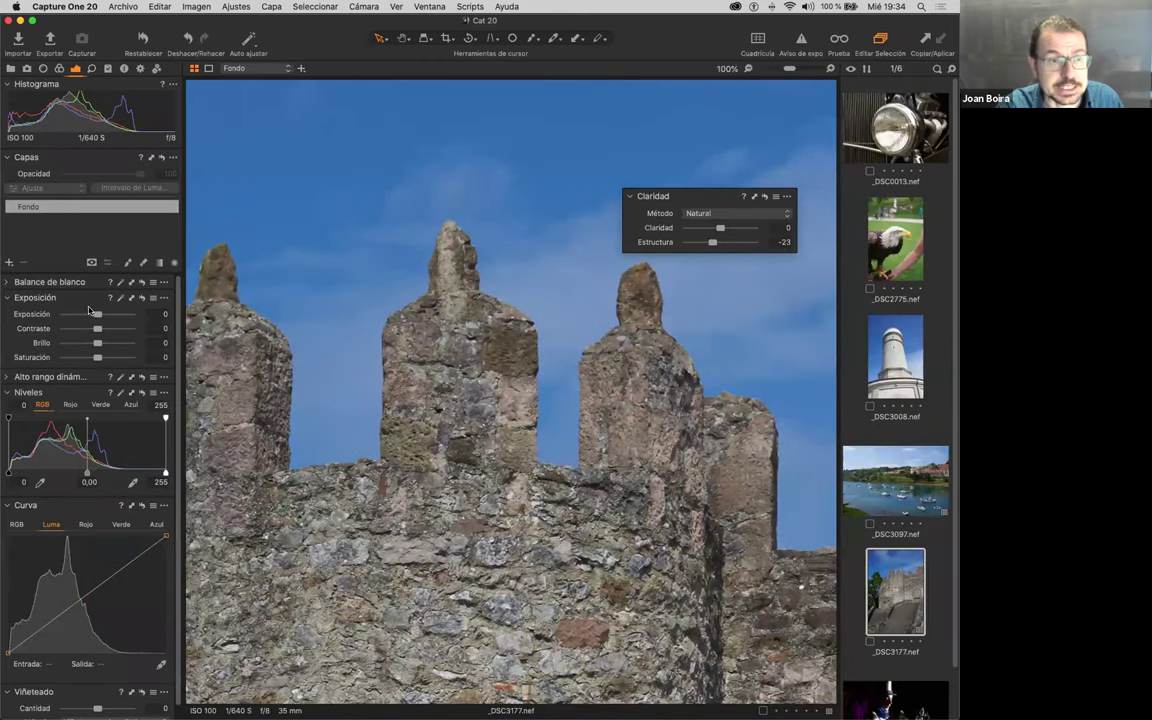
{"action": "left_click", "coordinate": [7, 378]}
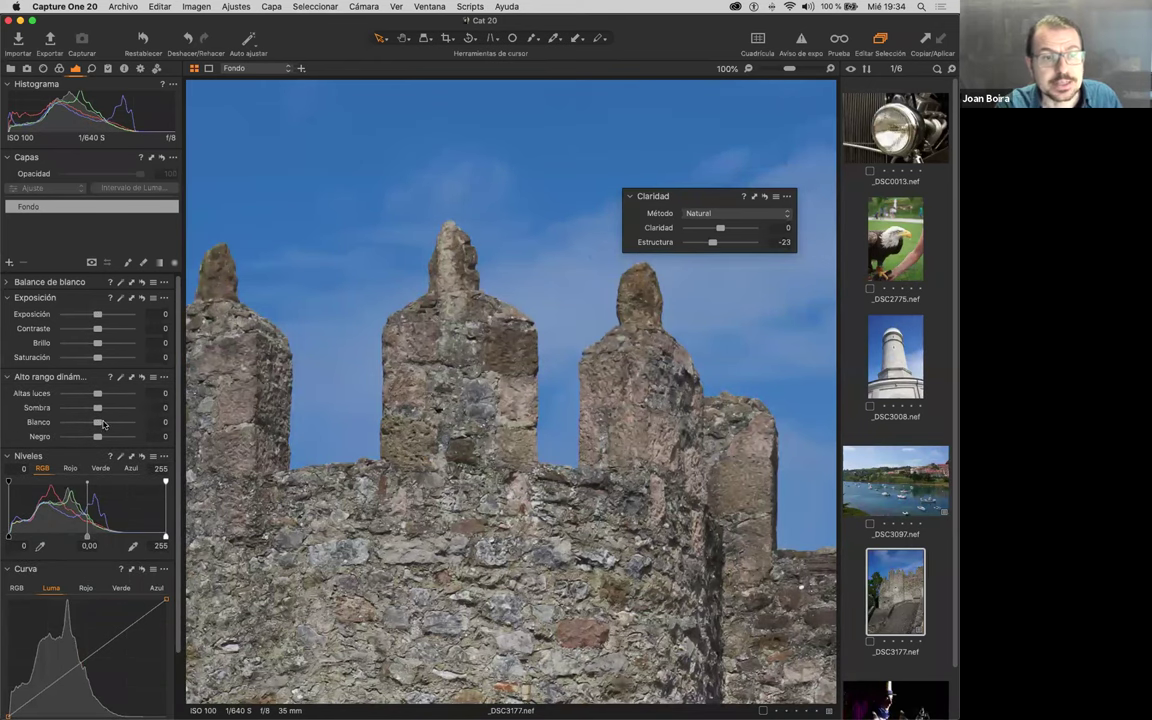
{"action": "mouse_move", "coordinate": [98, 422]}
{"action": "left_mouse_down"}
{"action": "mouse_move", "coordinate": [148, 429]}
{"action": "mouse_move", "coordinate": [68, 437]}
{"action": "mouse_move", "coordinate": [83, 437]}
{"action": "left_mouse_up"}
Step: Set the Levels input black point to 4 and white point to 247
{"action": "scroll", "coordinate": [433, 562], "scroll_direction": "down", "scroll_amount": 10}
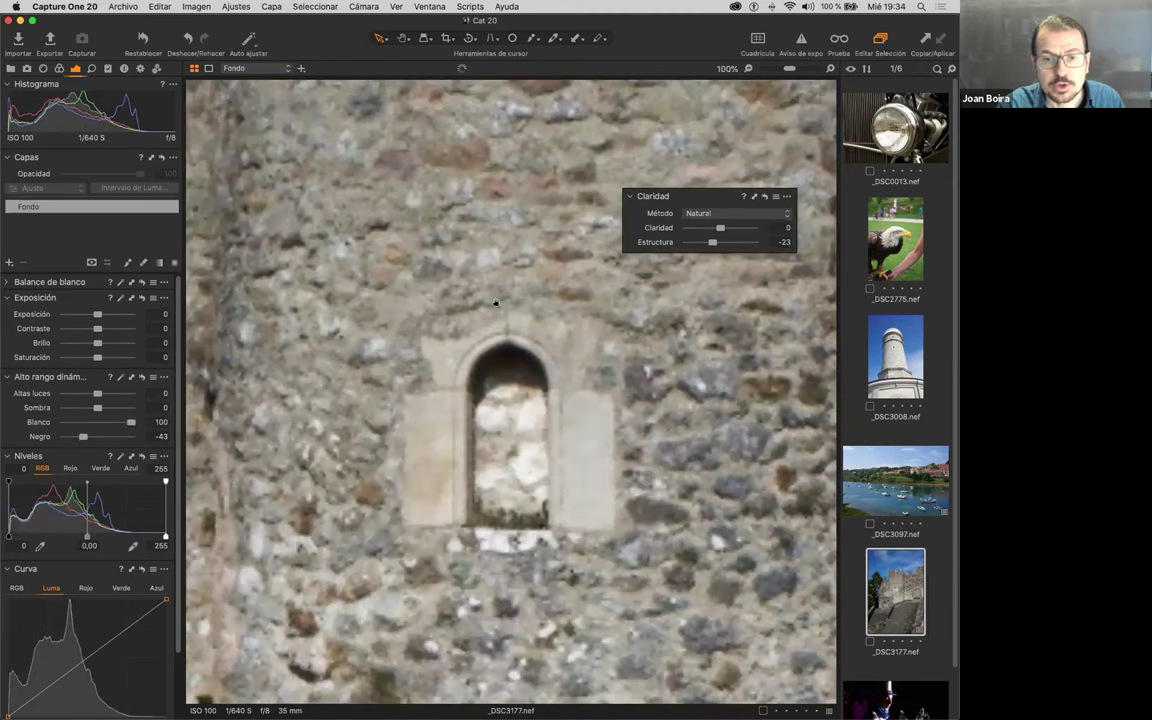
{"action": "scroll", "coordinate": [492, 335], "scroll_direction": "down", "scroll_amount": 3}
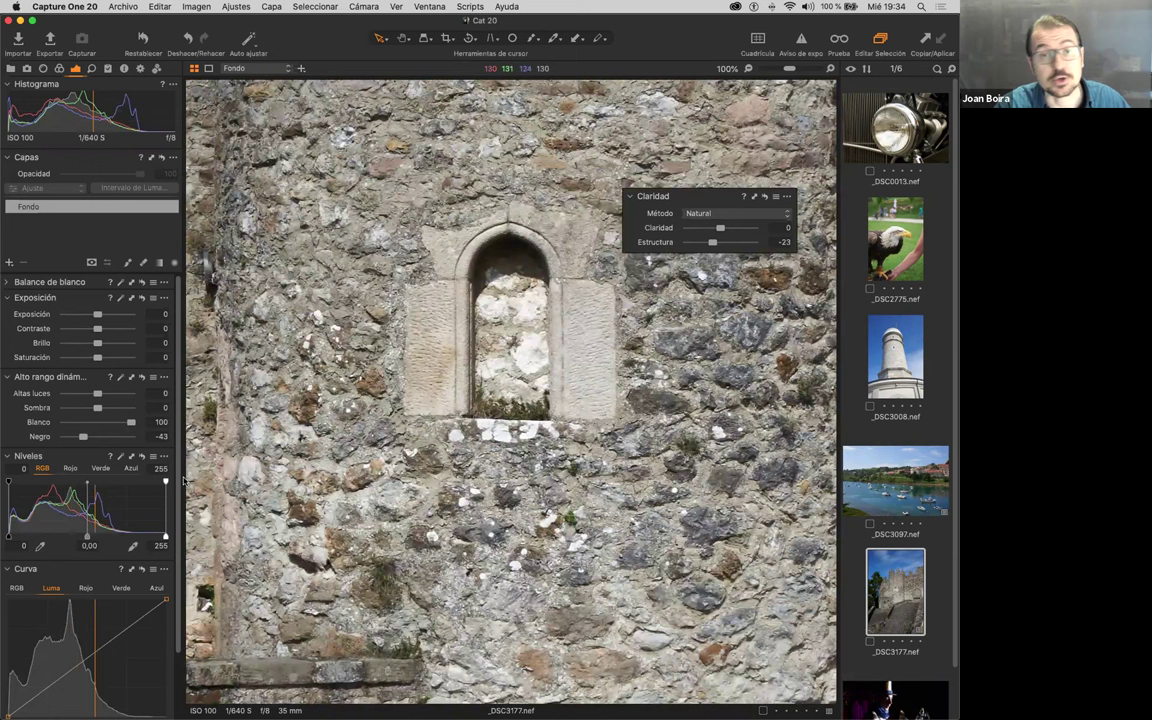
{"action": "scroll", "coordinate": [117, 545], "scroll_direction": "down", "scroll_amount": 2}
{"action": "scroll", "coordinate": [120, 553], "scroll_direction": "down", "scroll_amount": 1}
{"action": "left_click_drag", "start_coordinate": [9, 514], "coordinate": [12, 514]}
{"action": "mouse_move", "coordinate": [165, 513]}
{"action": "left_mouse_down"}
{"action": "mouse_move", "coordinate": [146, 513]}
{"action": "mouse_move", "coordinate": [160, 513]}
{"action": "left_mouse_up"}
{"action": "left_click_drag", "start_coordinate": [10, 513], "coordinate": [9, 514]}
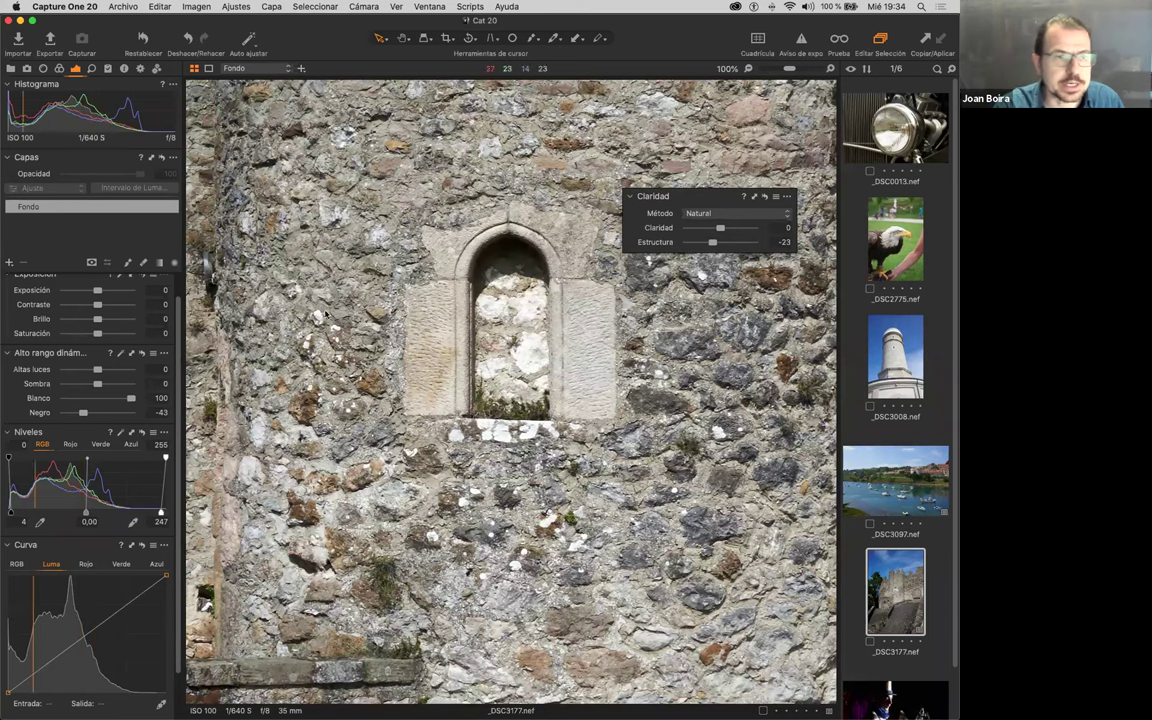
Step: Open the eagle photo and zoom to 200% on its beak and eye
{"action": "left_click", "coordinate": [91, 72]}
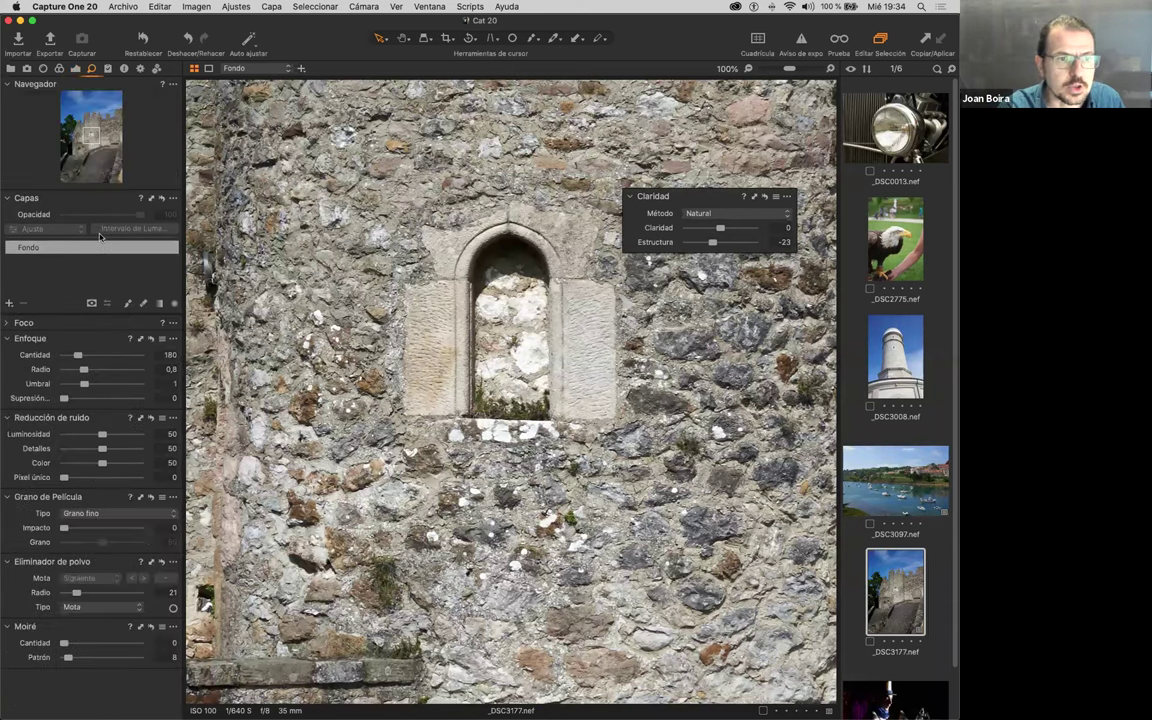
{"action": "left_click", "coordinate": [888, 233]}
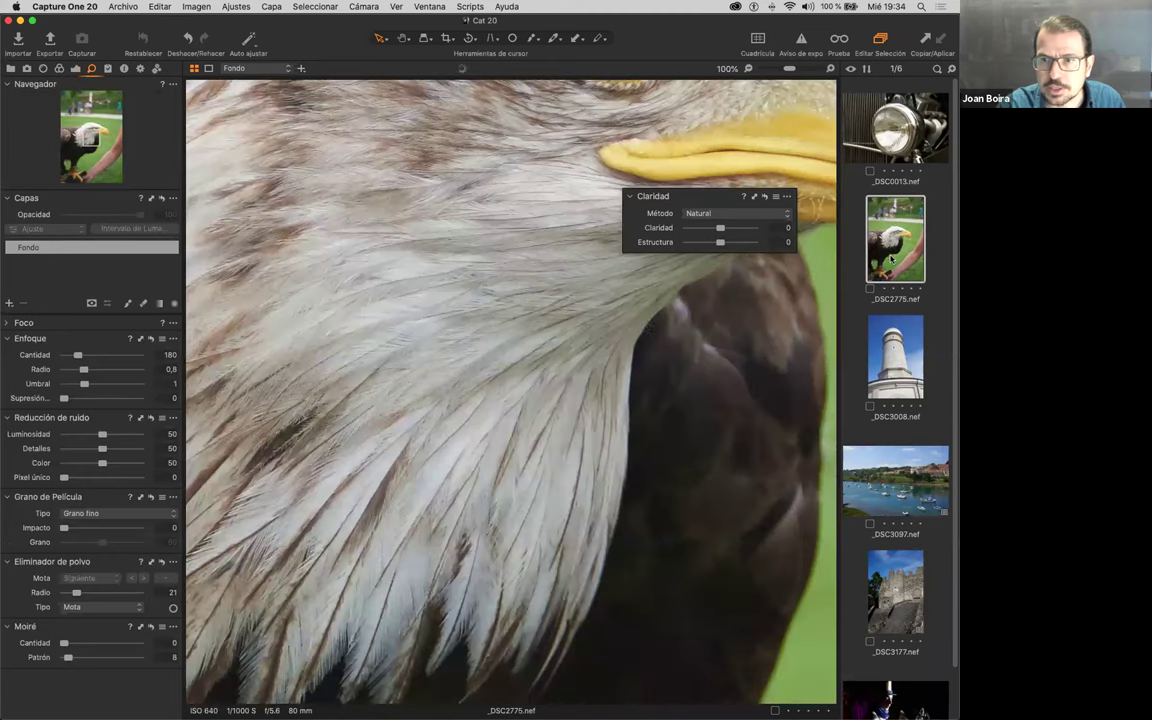
{"action": "left_click_drag", "start_coordinate": [640, 196], "coordinate": [445, 454]}
{"action": "scroll", "coordinate": [616, 225], "scroll_direction": "right", "scroll_amount": 1}
{"action": "left_click_drag", "start_coordinate": [616, 225], "coordinate": [267, 301]}
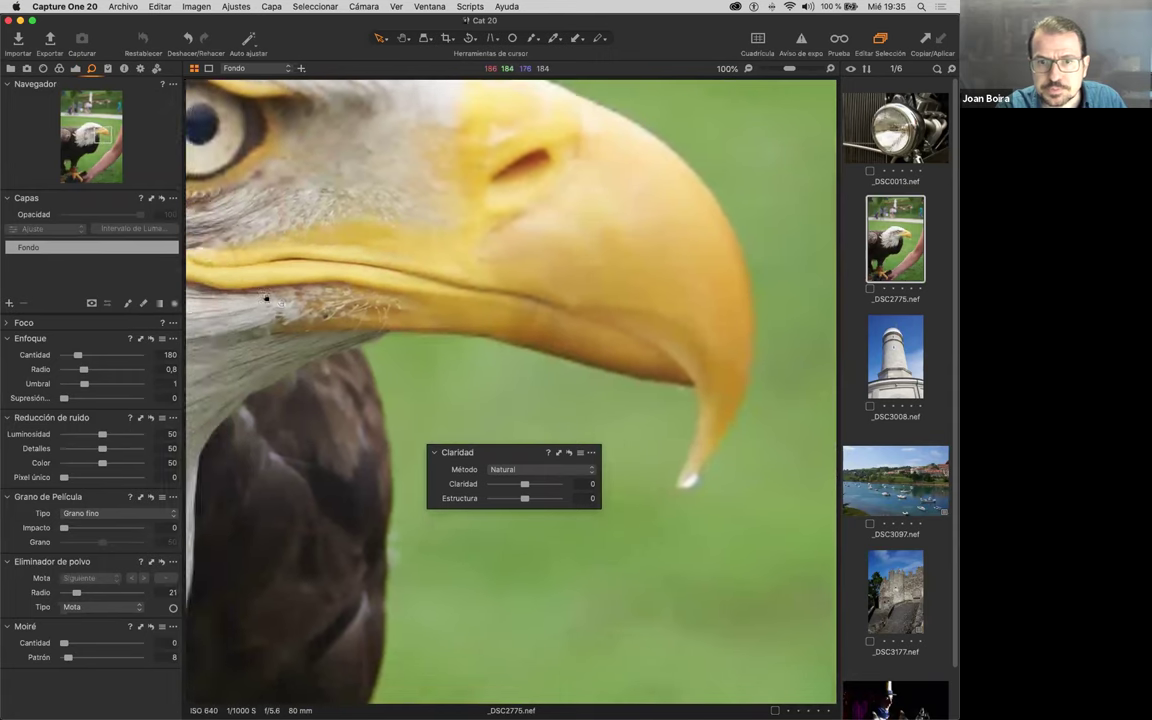
{"action": "left_click", "coordinate": [828, 68]}
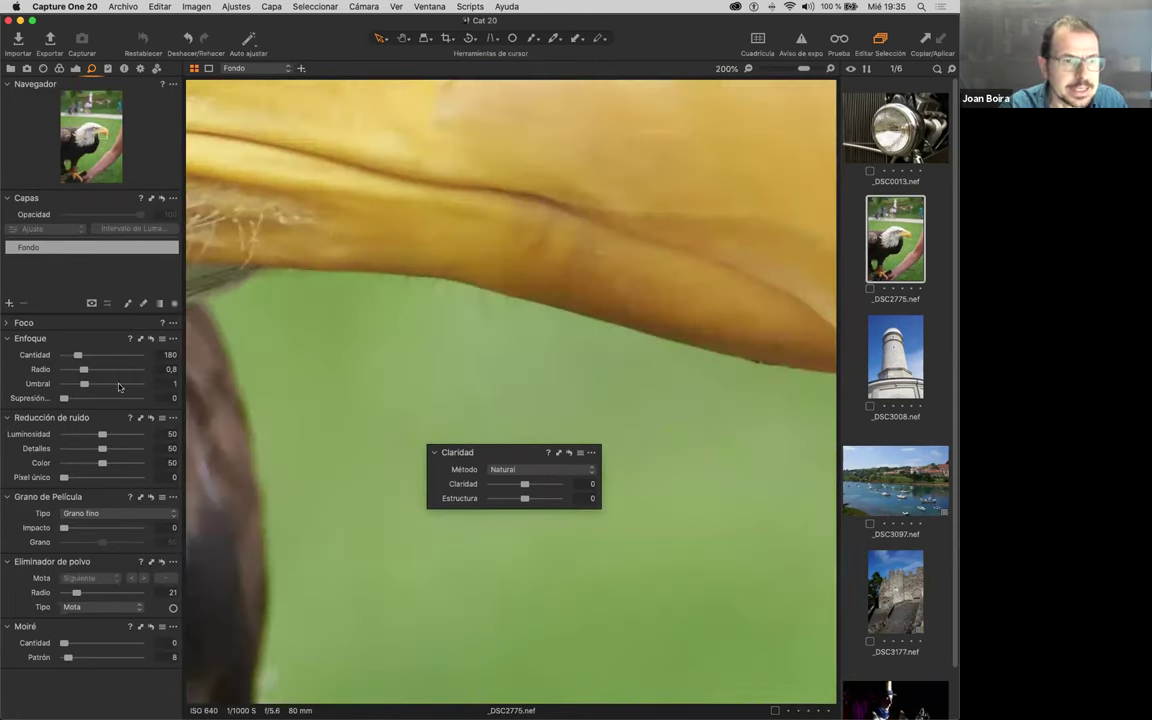
Step: Sharpen with amount 823, radius 0.7, threshold 0, halo suppression 94, and add Clarity 34
{"action": "left_click_drag", "start_coordinate": [78, 355], "coordinate": [127, 355]}
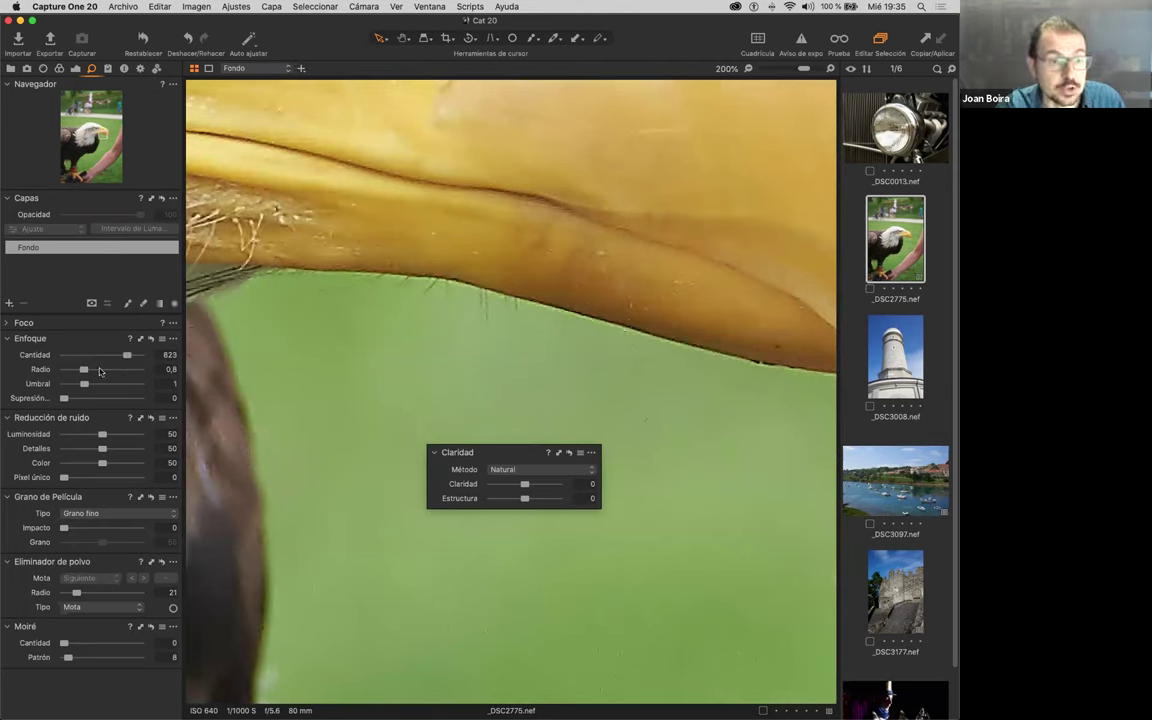
{"action": "left_click_drag", "start_coordinate": [84, 370], "coordinate": [121, 371]}
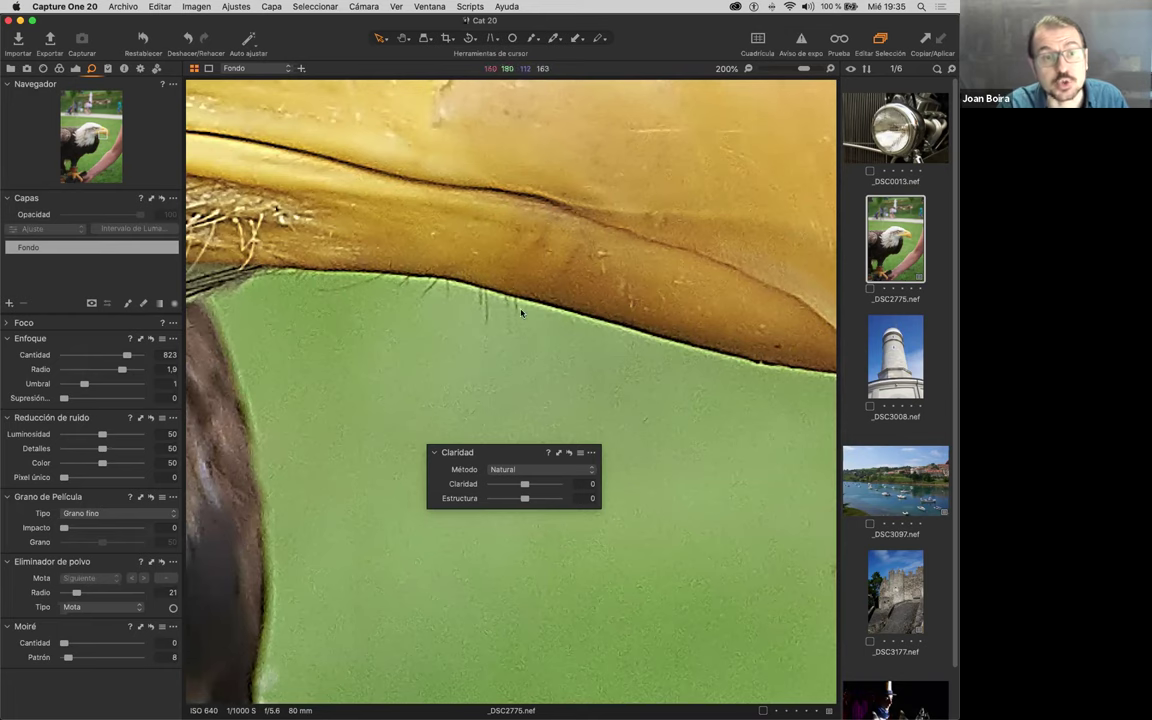
{"action": "left_click_drag", "start_coordinate": [122, 369], "coordinate": [80, 369]}
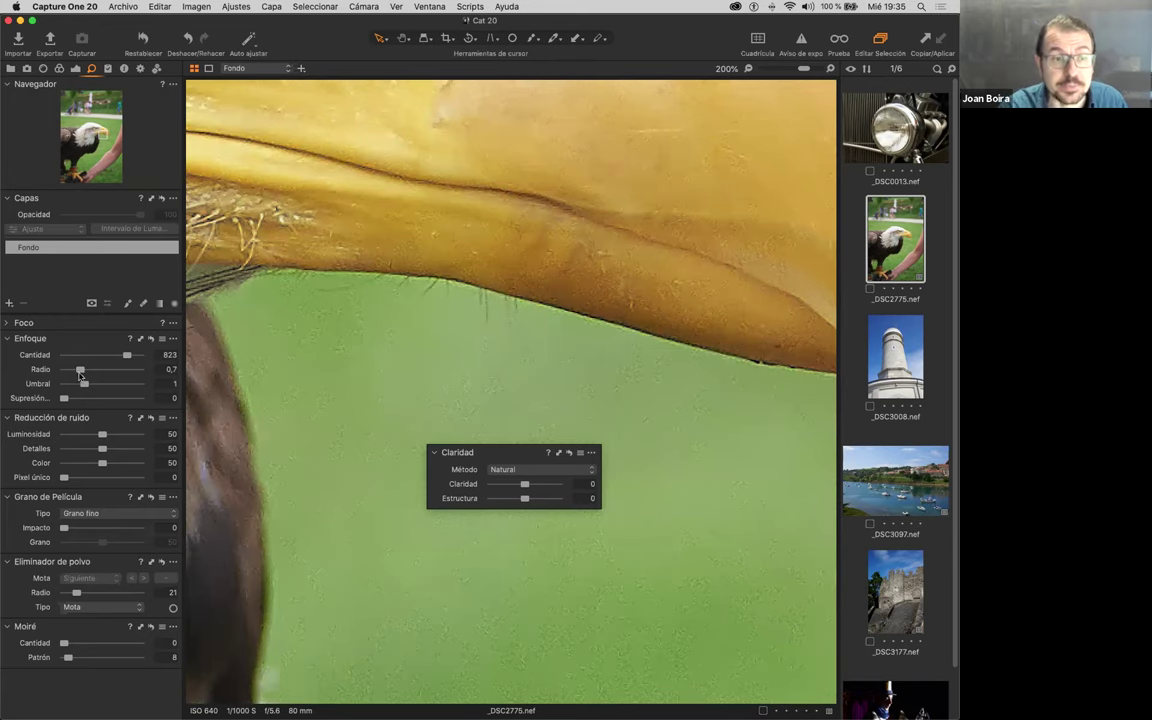
{"action": "left_click_drag", "start_coordinate": [88, 373], "coordinate": [119, 393]}
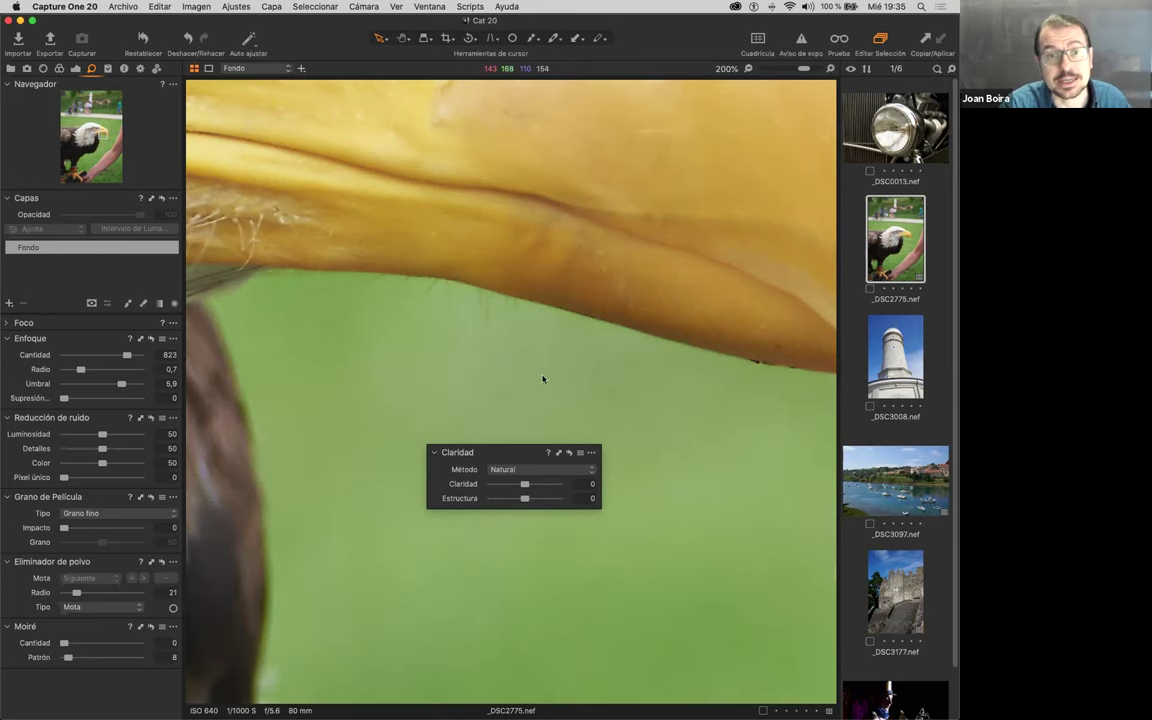
{"action": "left_click_drag", "start_coordinate": [121, 384], "coordinate": [104, 386]}
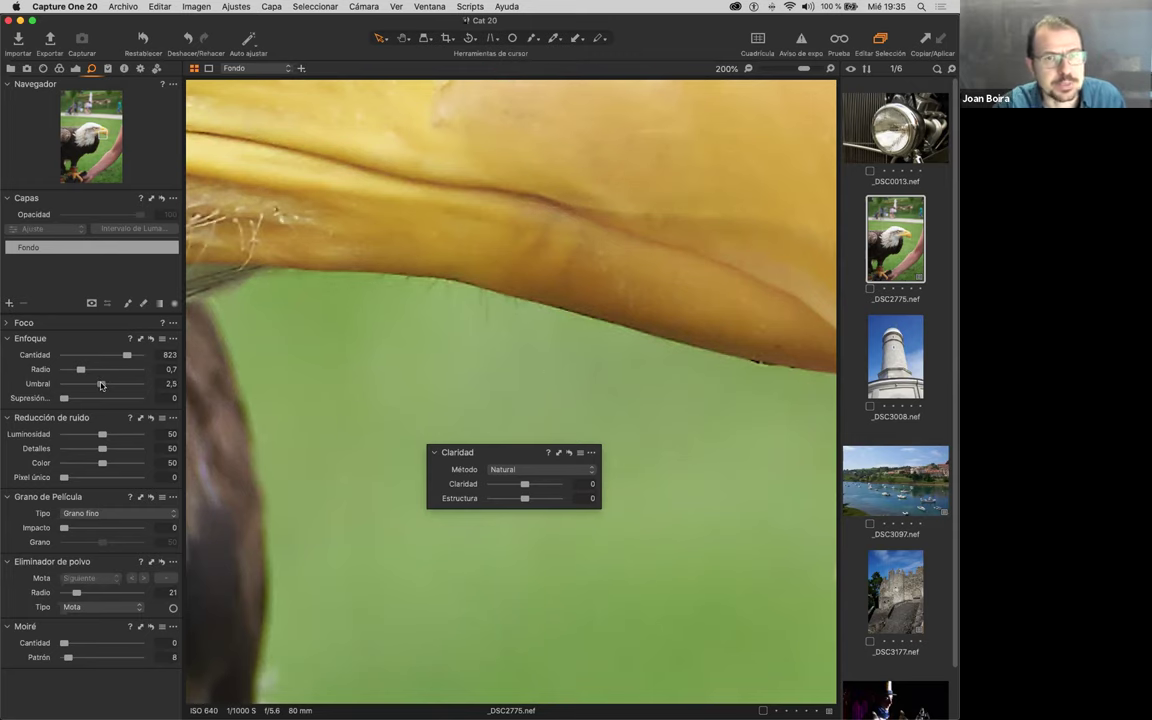
{"action": "left_click_drag", "start_coordinate": [101, 385], "coordinate": [64, 384]}
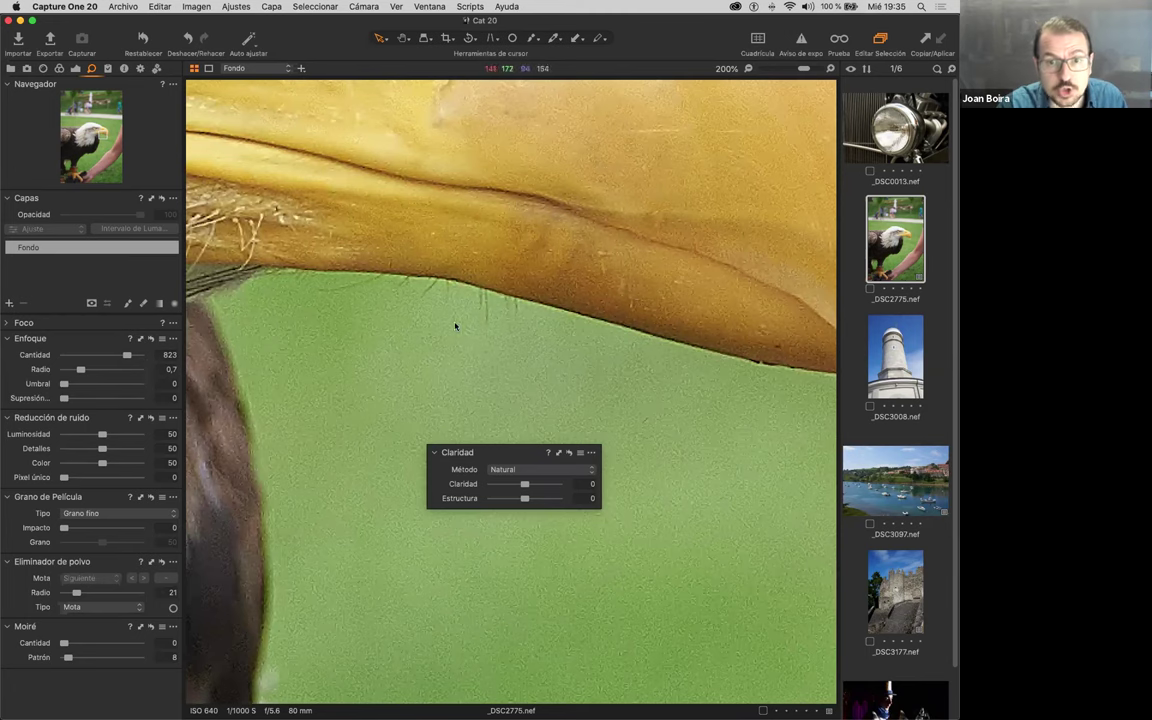
{"action": "left_click_drag", "start_coordinate": [64, 398], "coordinate": [135, 399]}
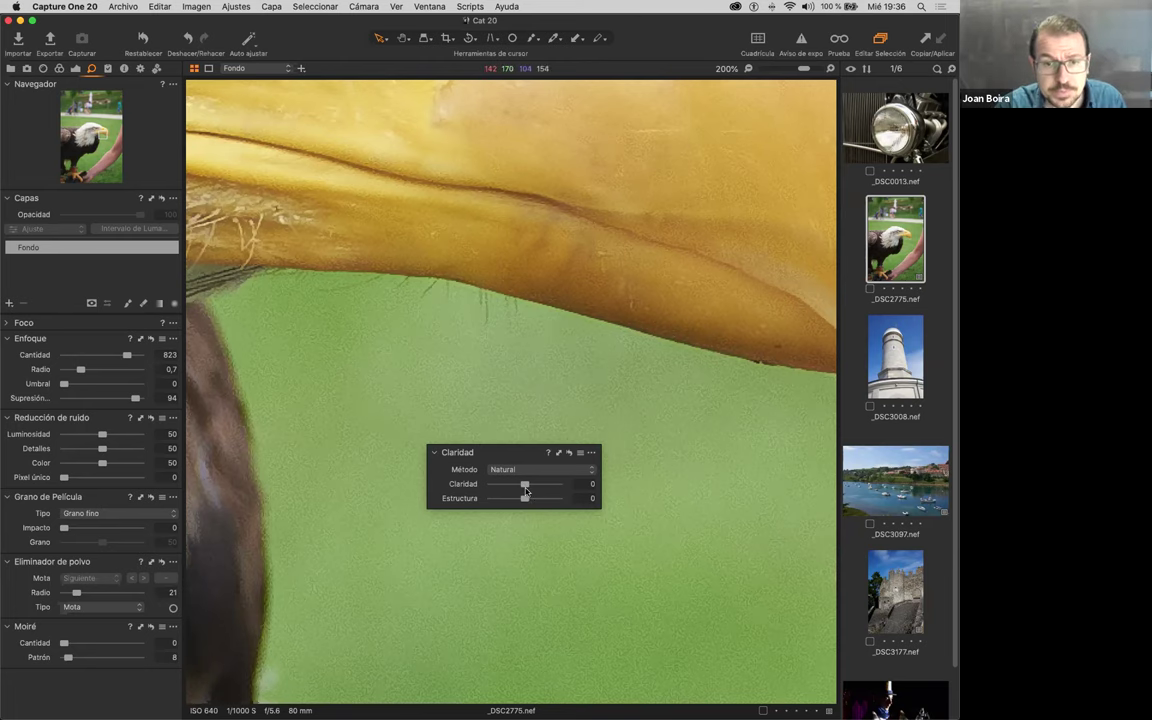
{"action": "left_click_drag", "start_coordinate": [524, 488], "coordinate": [537, 490]}
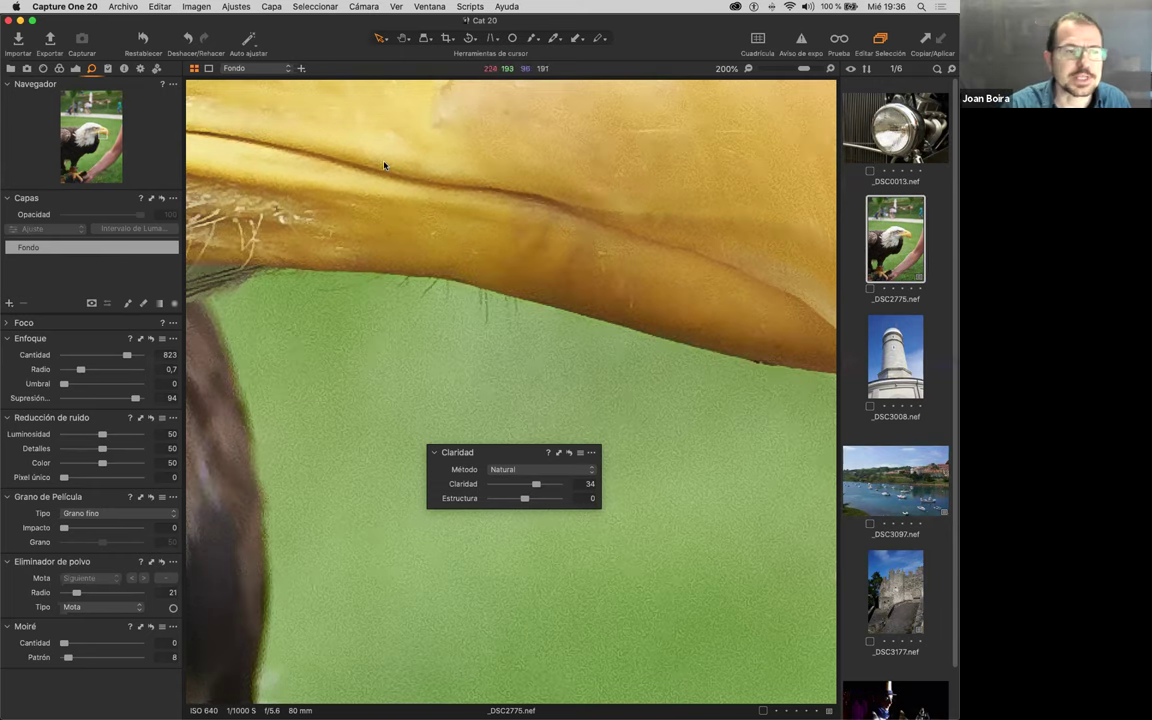
{"action": "key", "text": "super+Tab"}
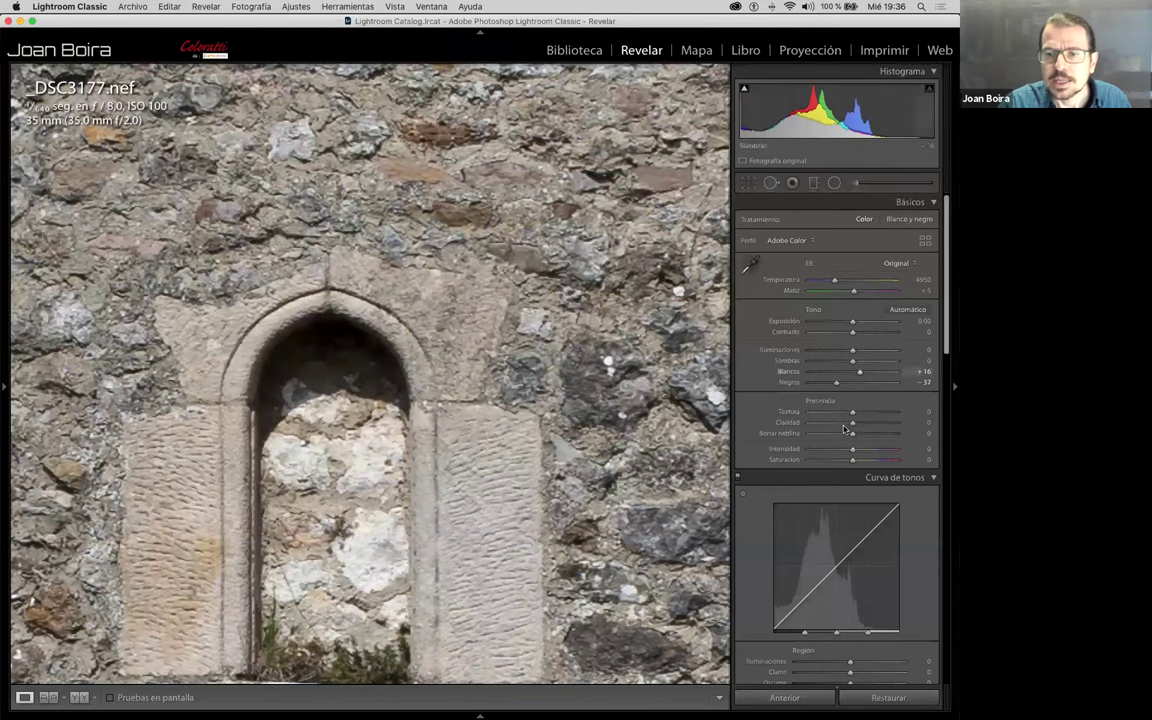
Step: In Lightroom's Detail panel, lower the stone wall photo's Sharpening Amount
{"action": "scroll", "coordinate": [851, 407], "scroll_direction": "down", "scroll_amount": 5}
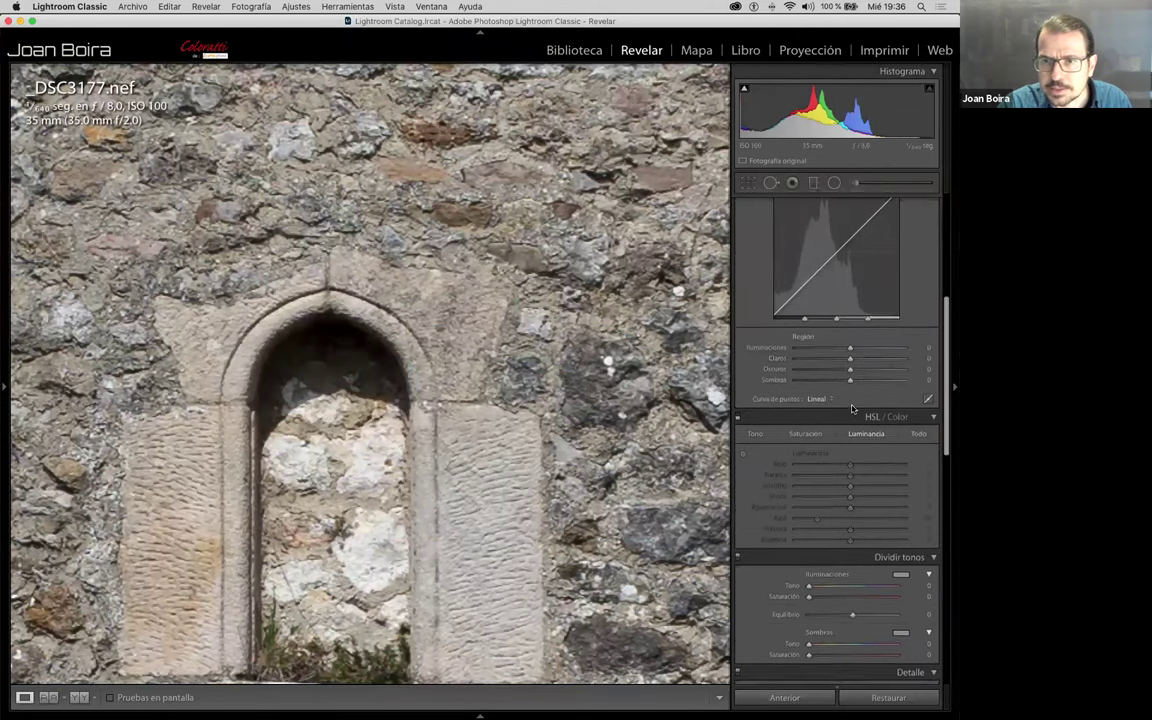
{"action": "scroll", "coordinate": [851, 407], "scroll_direction": "up", "scroll_amount": 5}
{"action": "scroll", "coordinate": [852, 408], "scroll_direction": "up", "scroll_amount": 1}
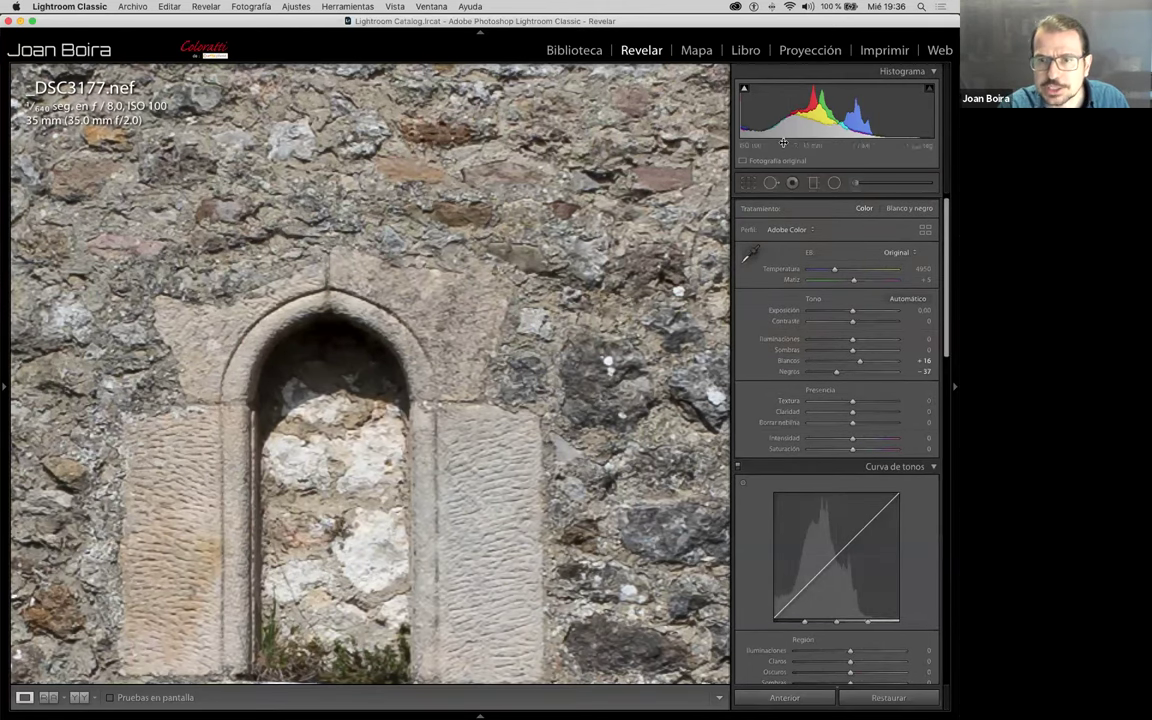
{"action": "scroll", "coordinate": [783, 355], "scroll_direction": "down", "scroll_amount": 10}
{"action": "scroll", "coordinate": [783, 355], "scroll_direction": "up", "scroll_amount": 10}
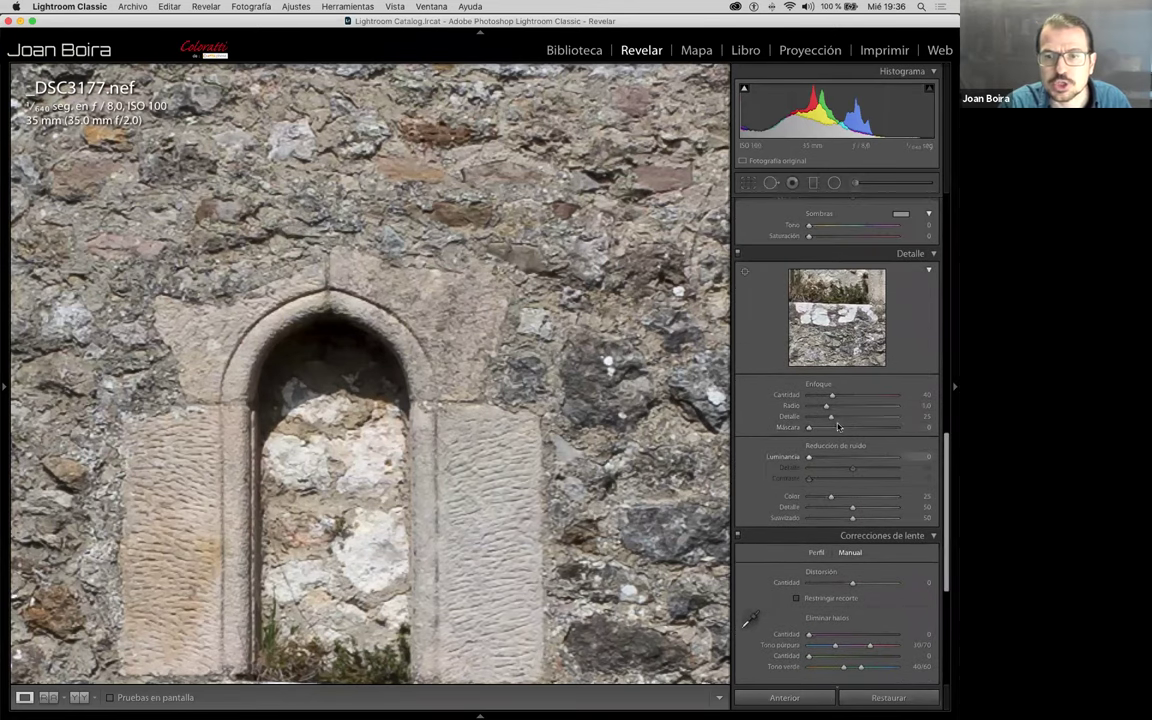
{"action": "left_click_drag", "start_coordinate": [831, 397], "coordinate": [840, 427]}
Step: Ease the eagle's sharpening to radius 0.6 and amount 442, then zoom out to Fit
{"action": "key", "text": "super+Tab"}
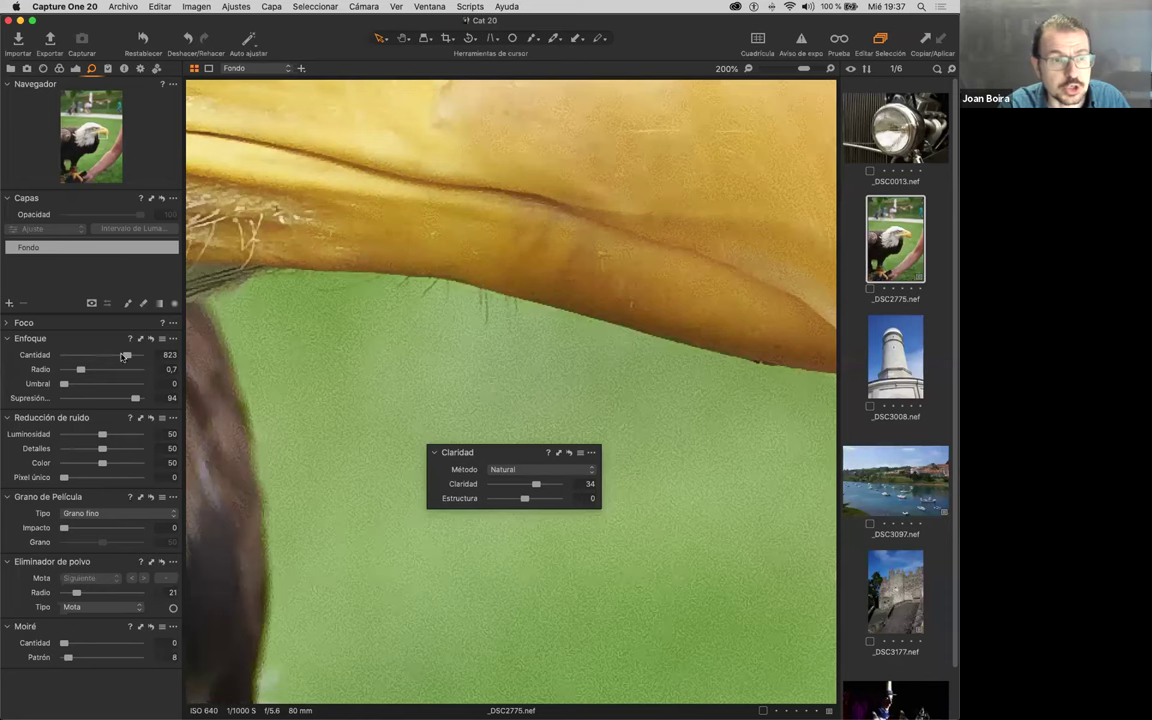
{"action": "left_click_drag", "start_coordinate": [80, 372], "coordinate": [88, 372]}
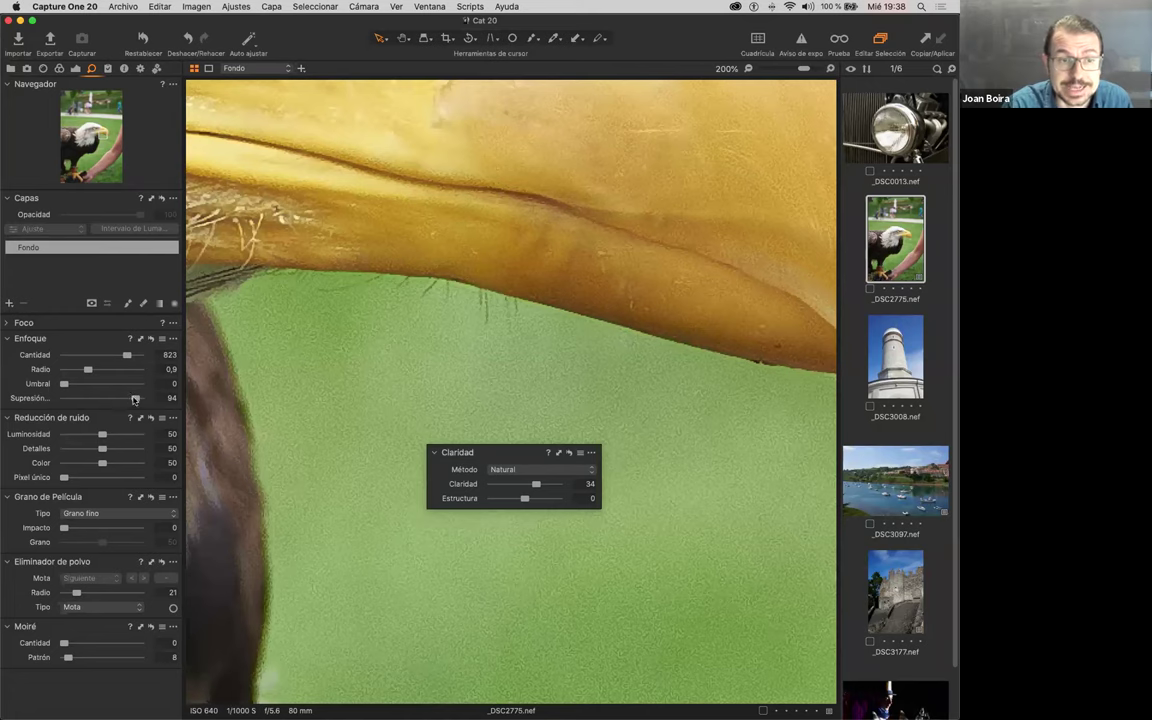
{"action": "mouse_move", "coordinate": [90, 376]}
{"action": "left_mouse_down"}
{"action": "mouse_move", "coordinate": [76, 374]}
{"action": "mouse_move", "coordinate": [113, 355]}
{"action": "mouse_move", "coordinate": [97, 355]}
{"action": "left_mouse_up"}
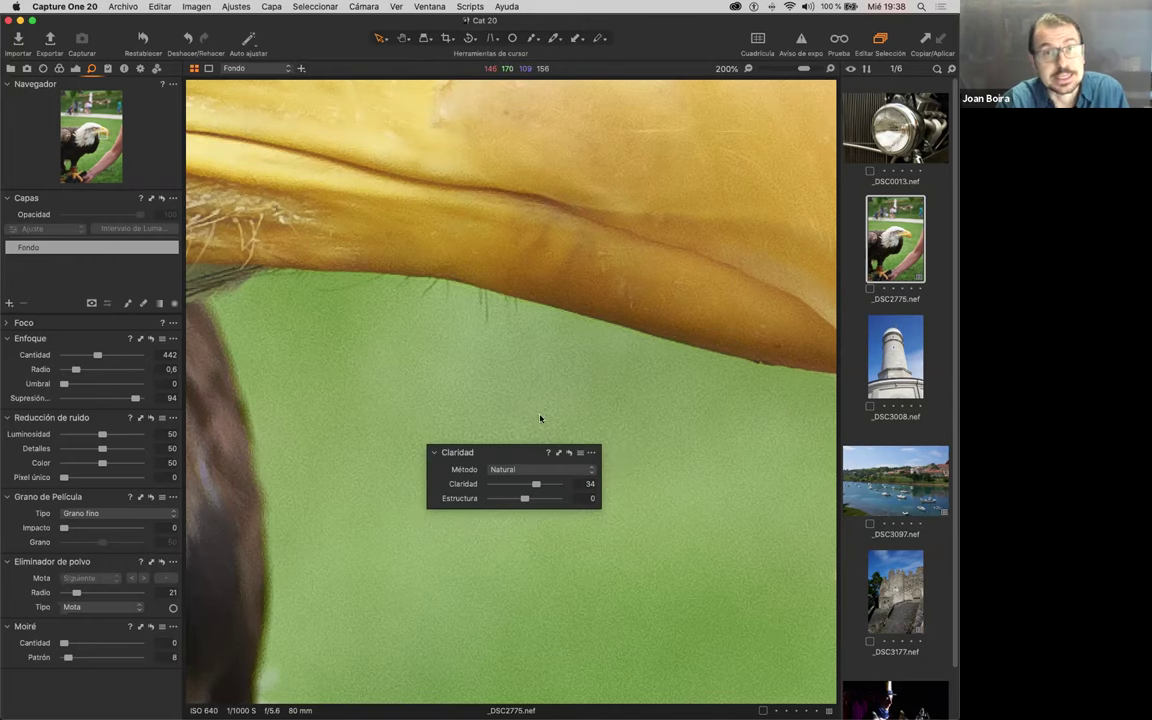
{"action": "left_click", "coordinate": [748, 68]}
{"action": "left_click", "coordinate": [748, 68]}
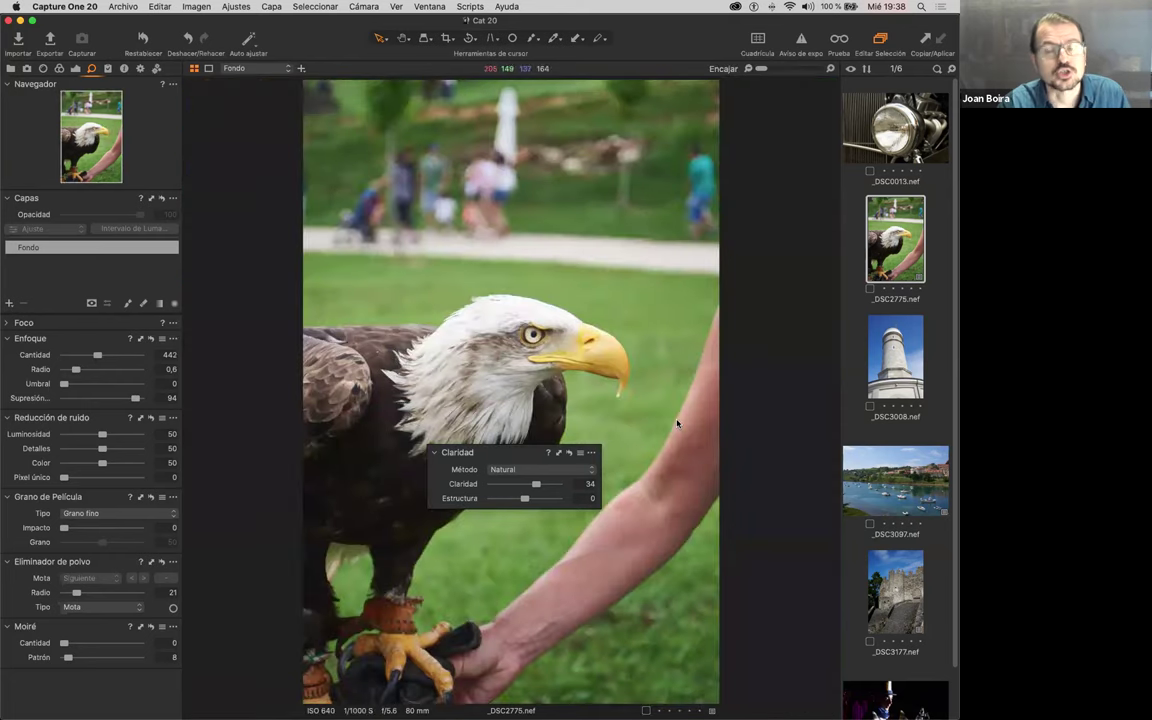
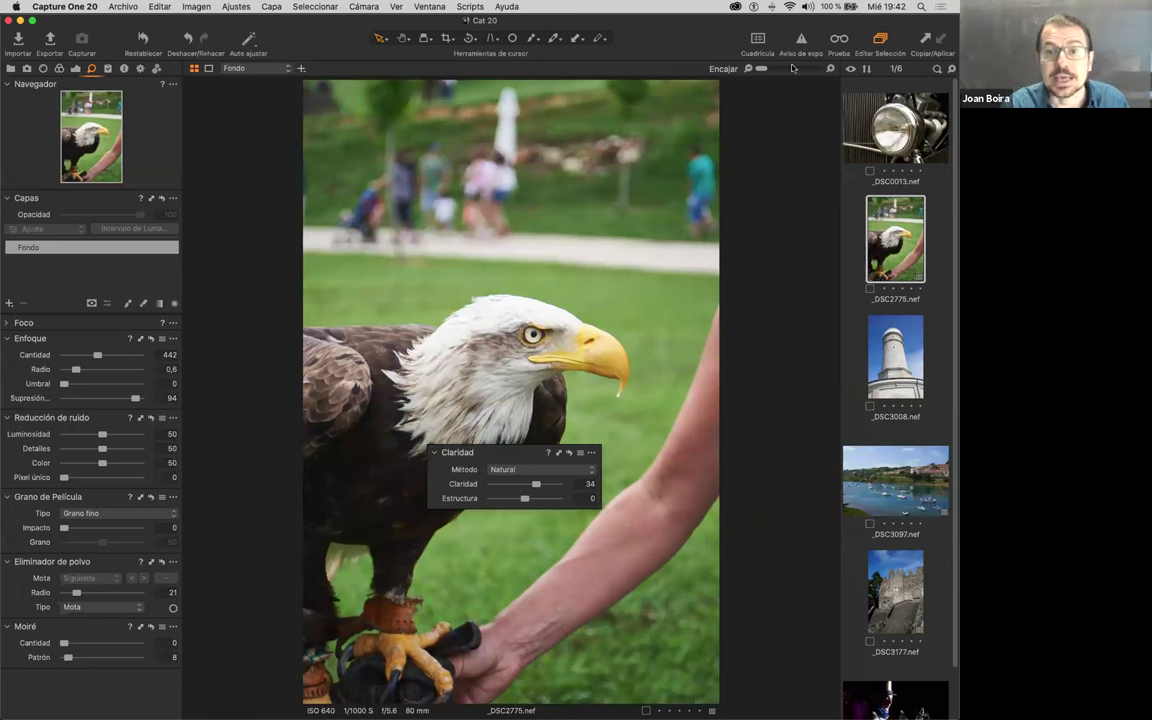
Step: View the eagle photo at 100% with the eye and beak centred in the viewer
{"action": "left_click", "coordinate": [749, 64]}
{"action": "left_click_drag", "start_coordinate": [687, 193], "coordinate": [584, 342]}
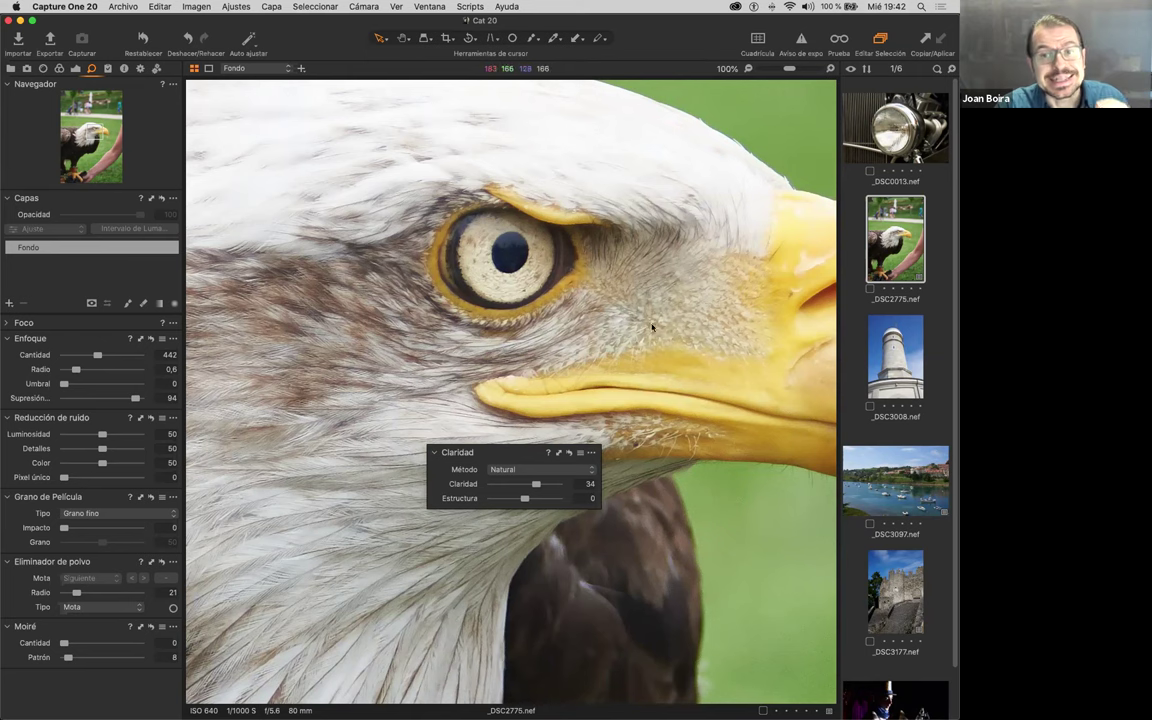
Step: Test Claridad Estructura up to 100 and down, settle it at 44, then switch to Lightroom Classic
{"action": "left_click_drag", "start_coordinate": [524, 498], "coordinate": [543, 498]}
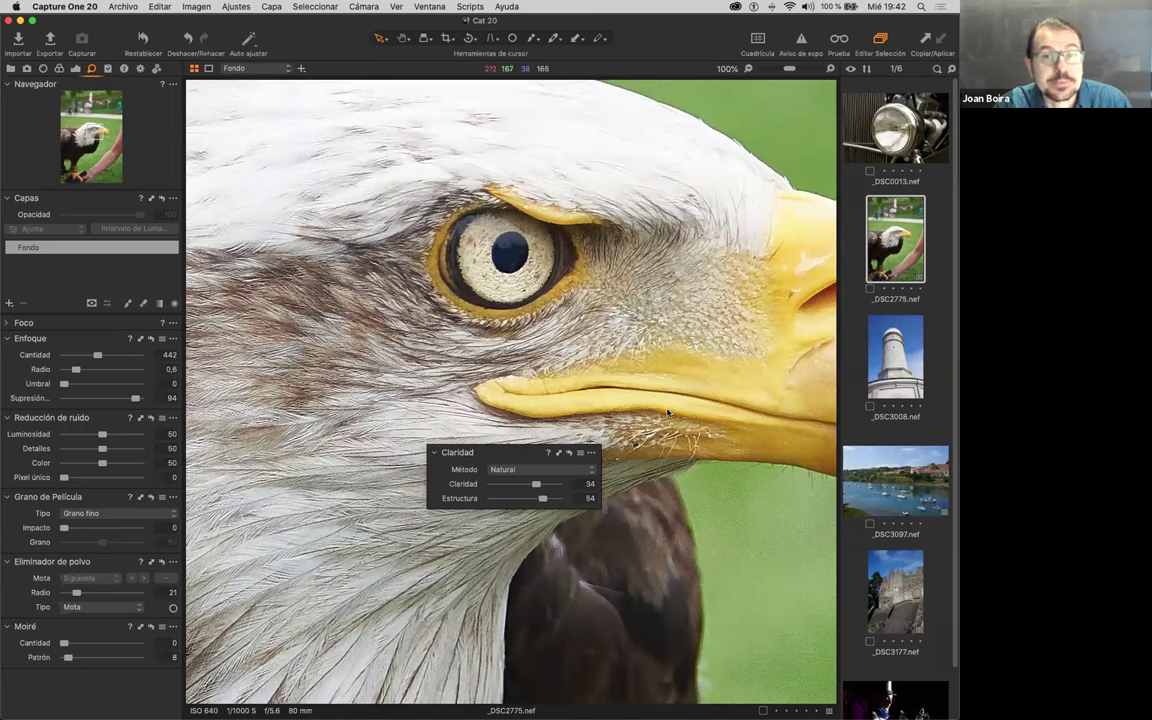
{"action": "left_click_drag", "start_coordinate": [542, 498], "coordinate": [560, 498]}
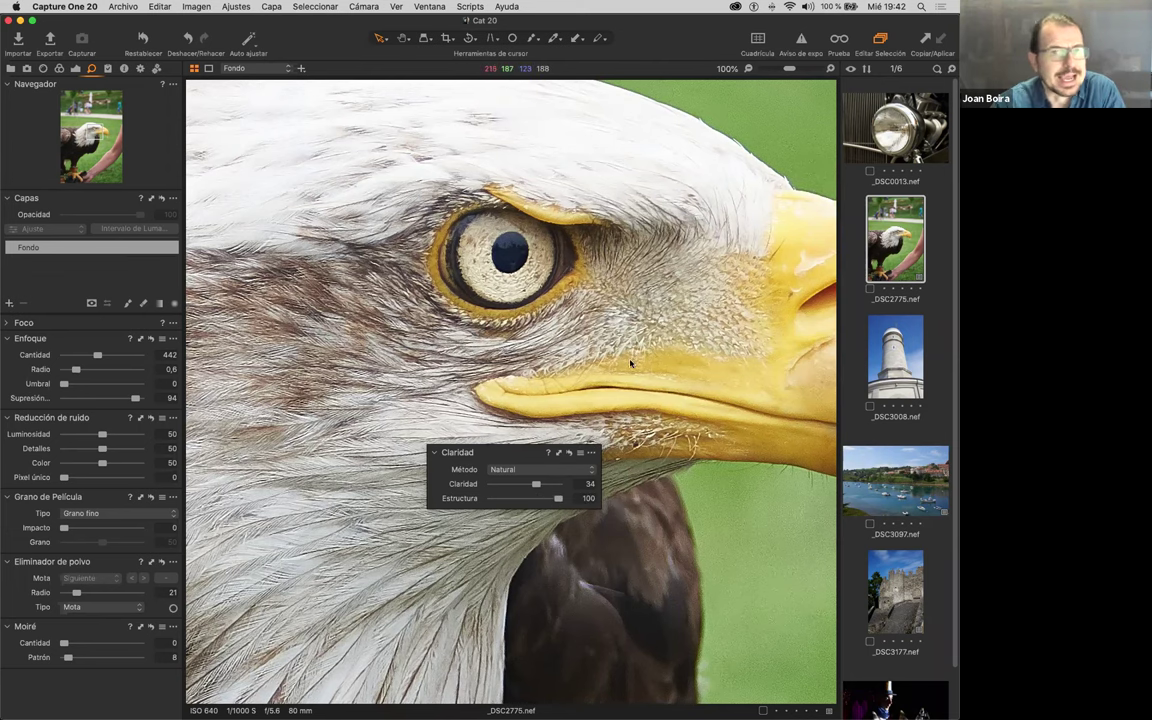
{"action": "mouse_move", "coordinate": [558, 498]}
{"action": "left_mouse_down"}
{"action": "mouse_move", "coordinate": [525, 499]}
{"action": "mouse_move", "coordinate": [538, 505]}
{"action": "left_mouse_up"}
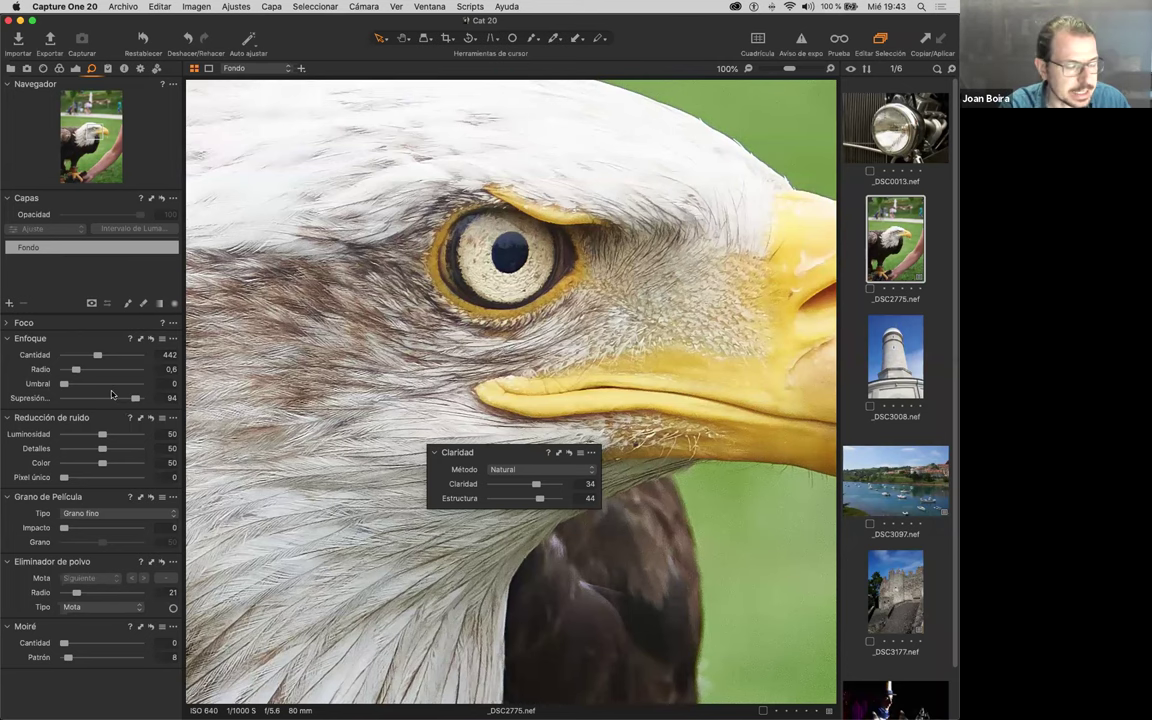
{"action": "key", "text": "super+Tab"}
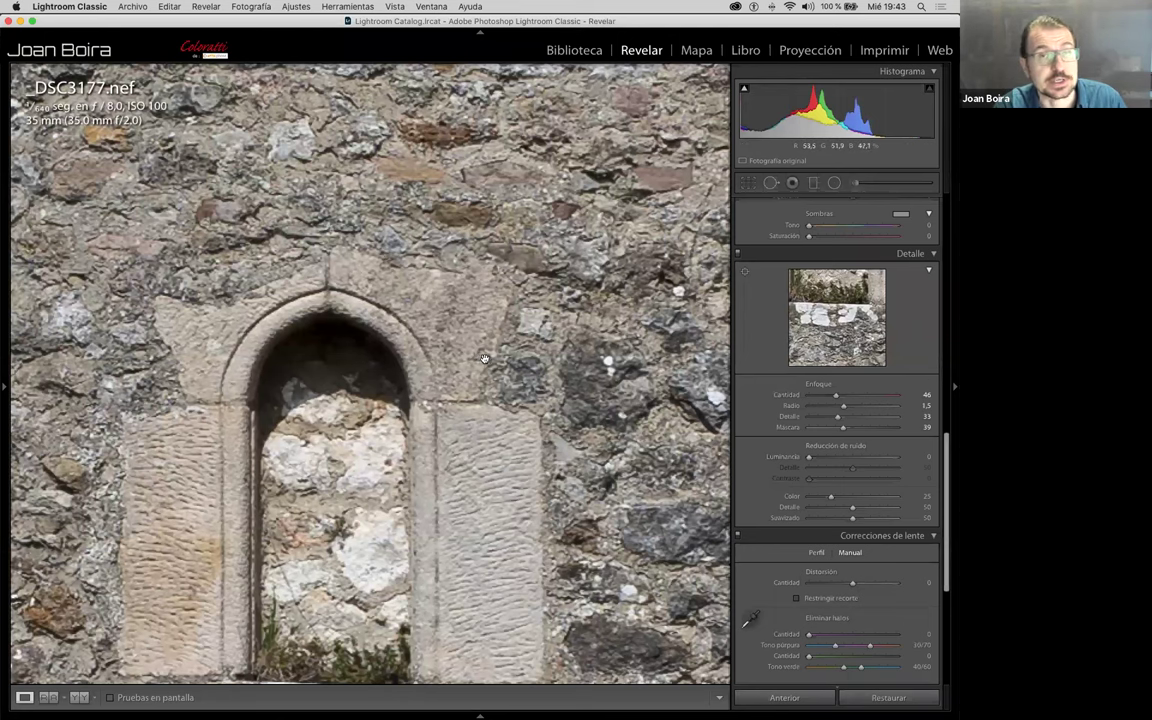
Step: Sharpen the arch close-up to Cantidad 98, testing Máscara and leaving it at 0
{"action": "left_click", "coordinate": [570, 287]}
{"action": "key", "text": "z"}
{"action": "double_click", "coordinate": [843, 428]}
{"action": "left_click_drag", "start_coordinate": [837, 396], "coordinate": [866, 396]}
{"action": "left_click_drag", "start_coordinate": [810, 429], "coordinate": [892, 430]}
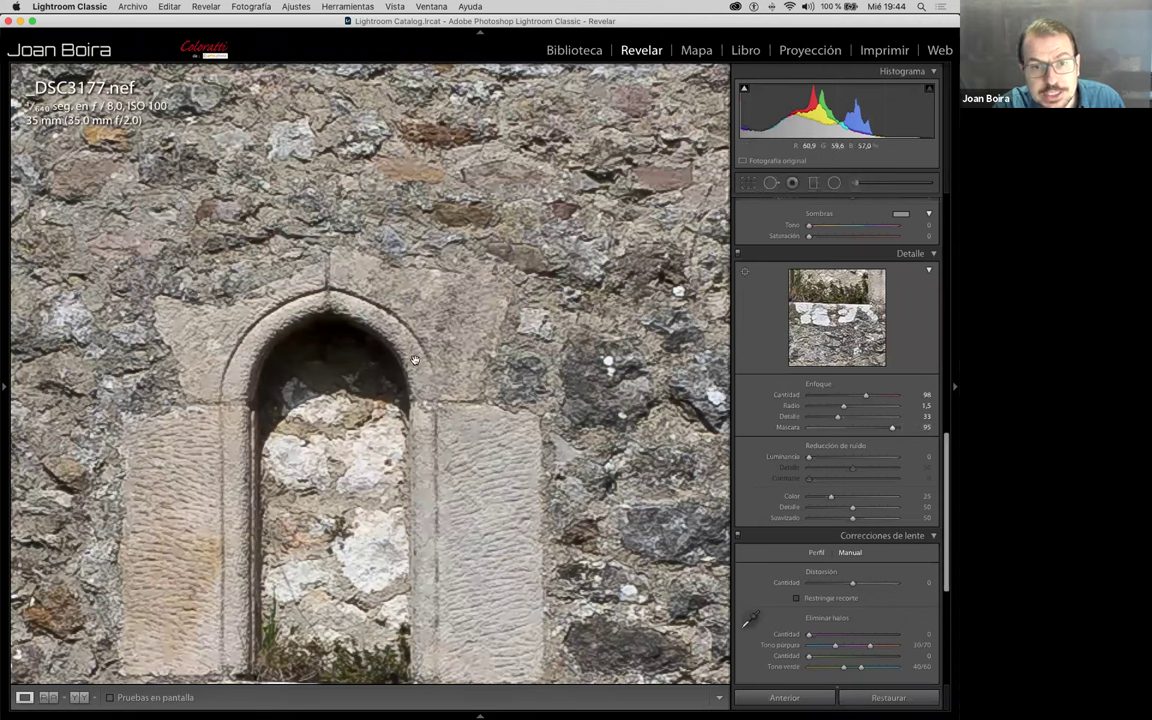
{"action": "double_click", "coordinate": [892, 427]}
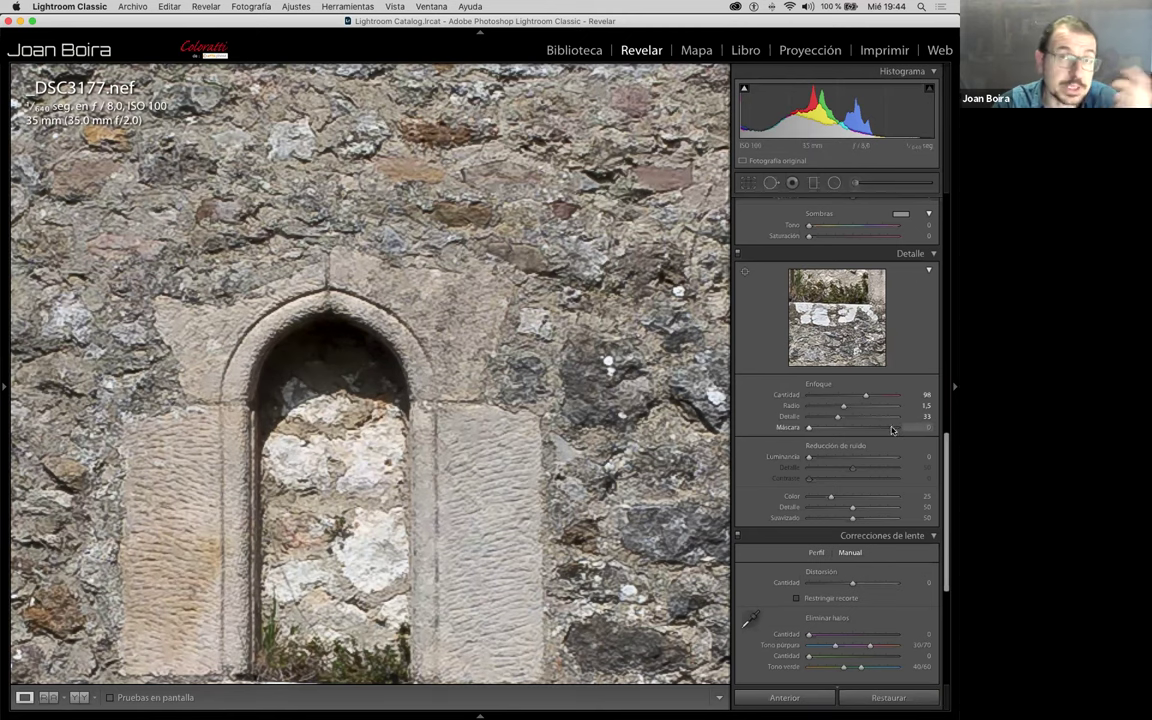
Step: Raise sharpening Máscara from 0 to 100 while watching the grayscale edge-mask preview
{"action": "left_click", "coordinate": [808, 430], "text": "alt"}
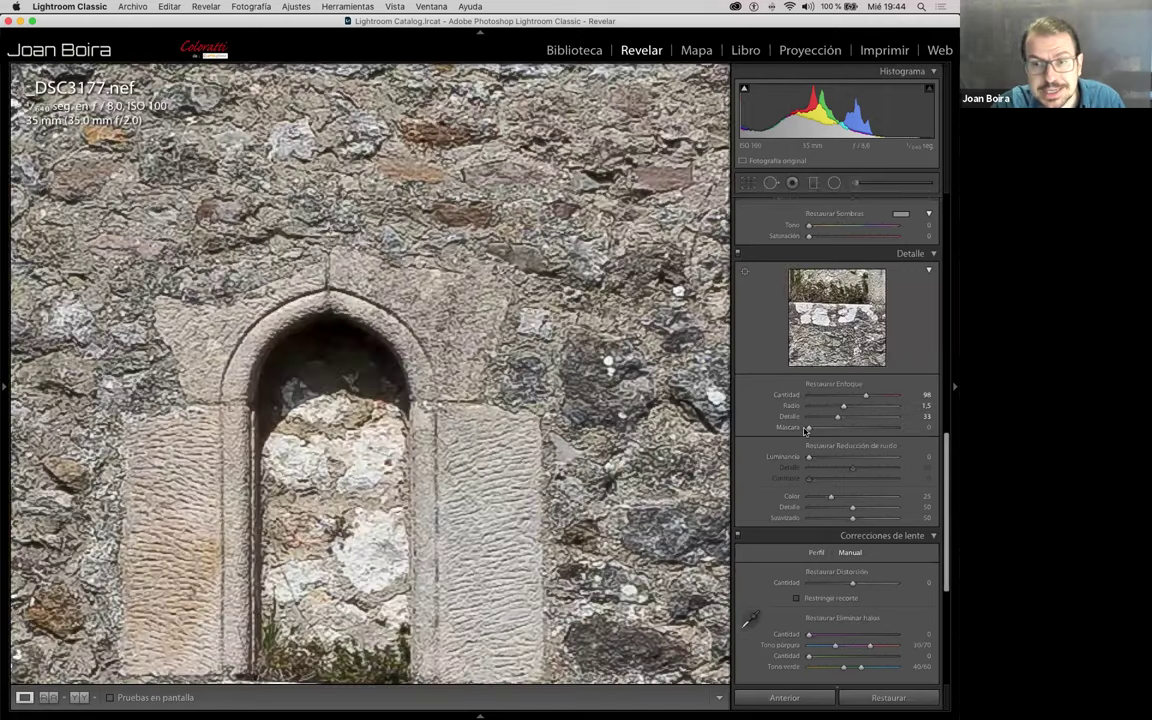
{"action": "left_click", "coordinate": [808, 429], "text": "alt"}
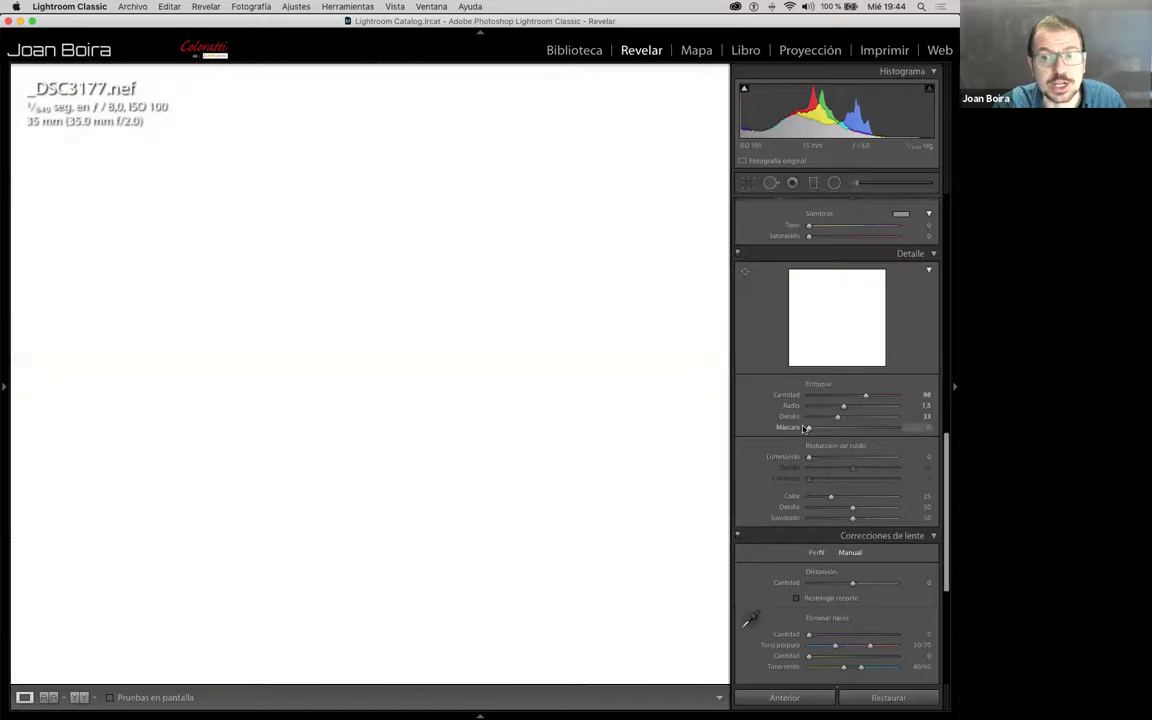
{"action": "left_click_drag", "start_coordinate": [805, 428], "coordinate": [881, 443]}
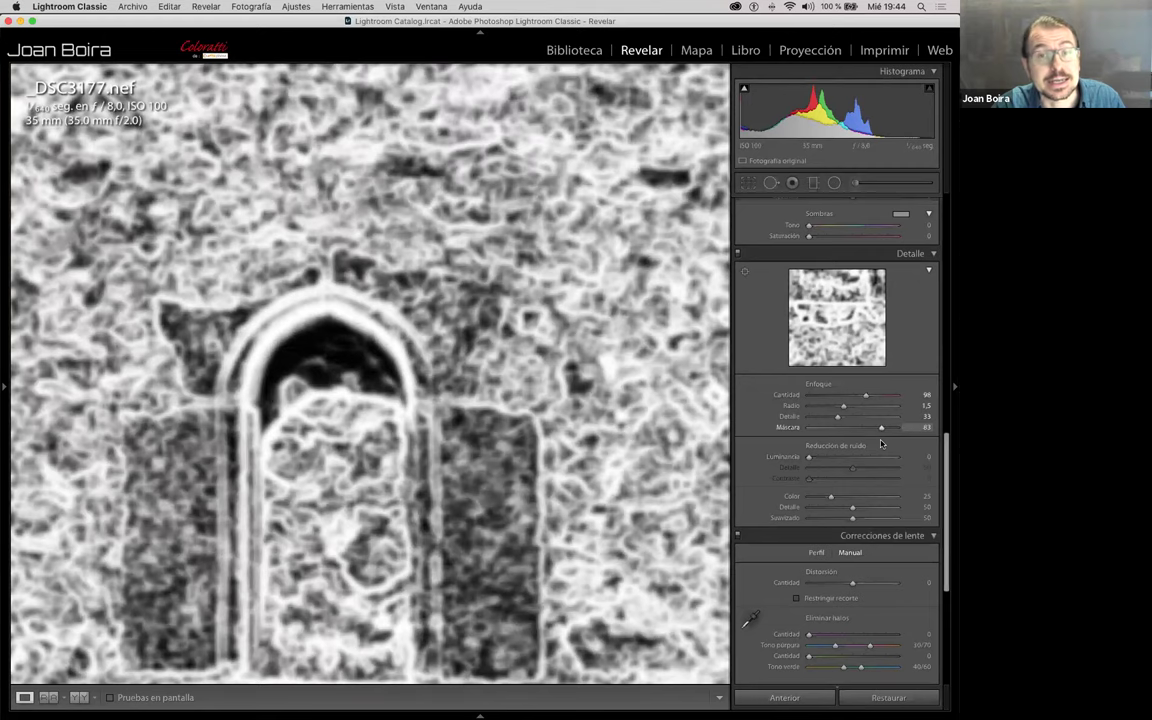
{"action": "left_click_drag", "start_coordinate": [881, 443], "coordinate": [895, 449]}
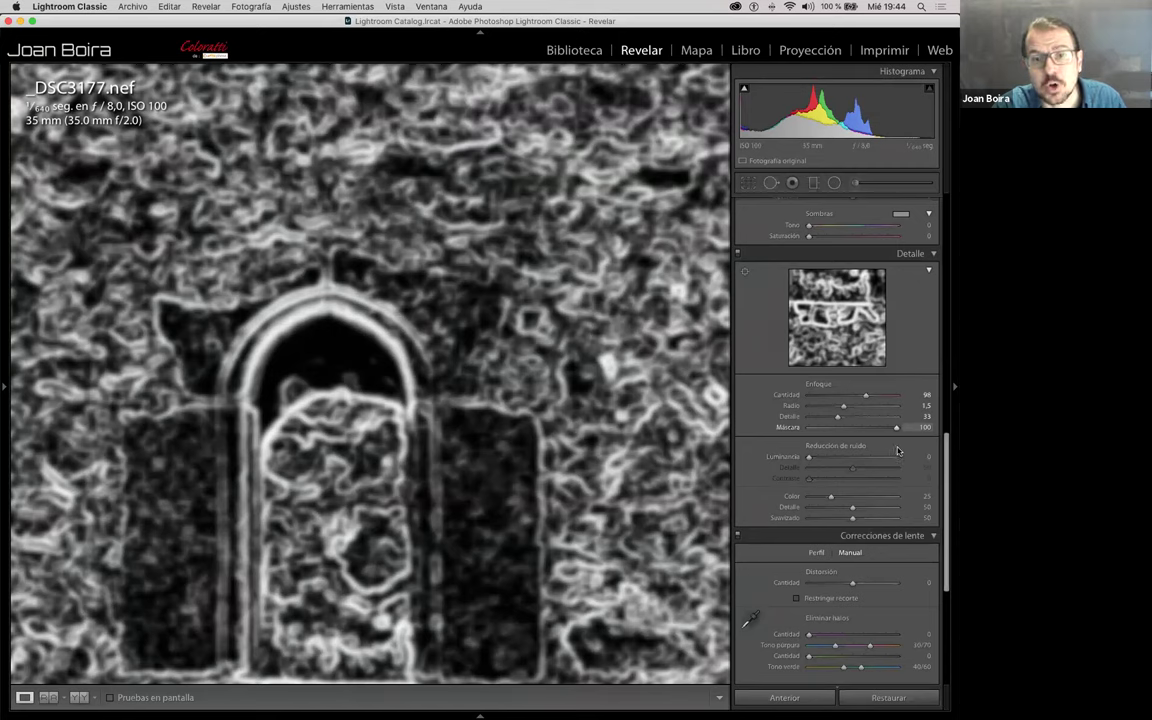
{"action": "left_click_drag", "start_coordinate": [898, 452], "coordinate": [898, 452]}
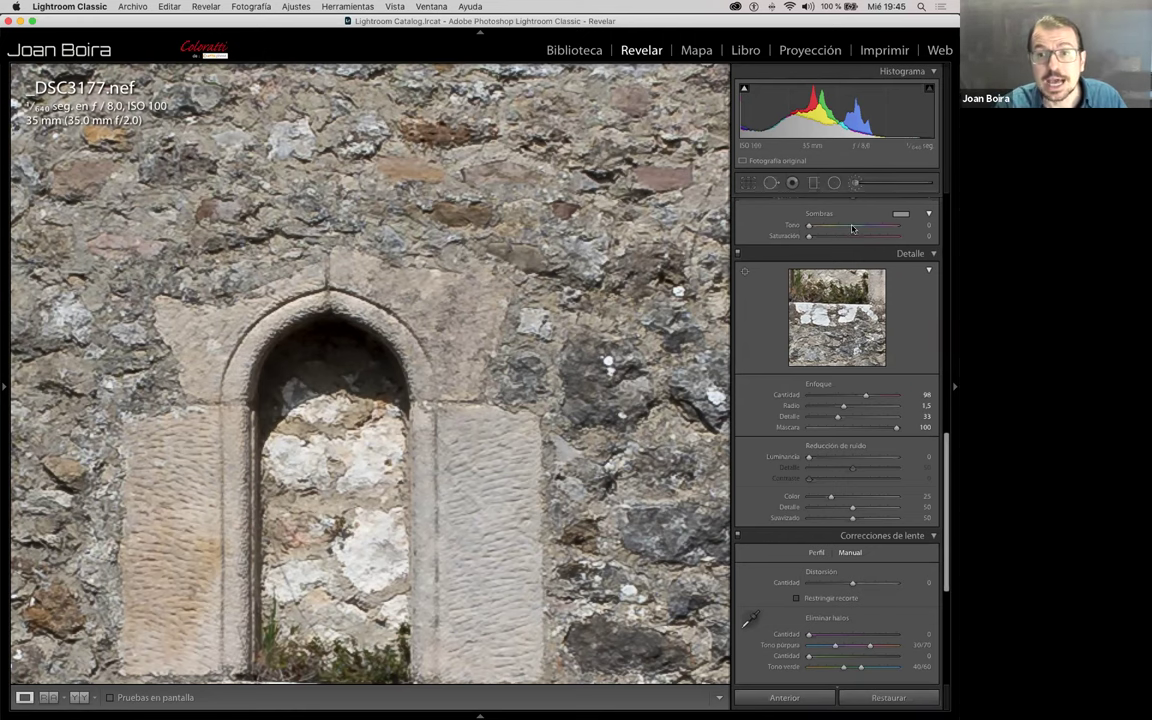
Step: Check the brush mask painted over the arch and set its Enfoque to 100
{"action": "key", "text": "k"}
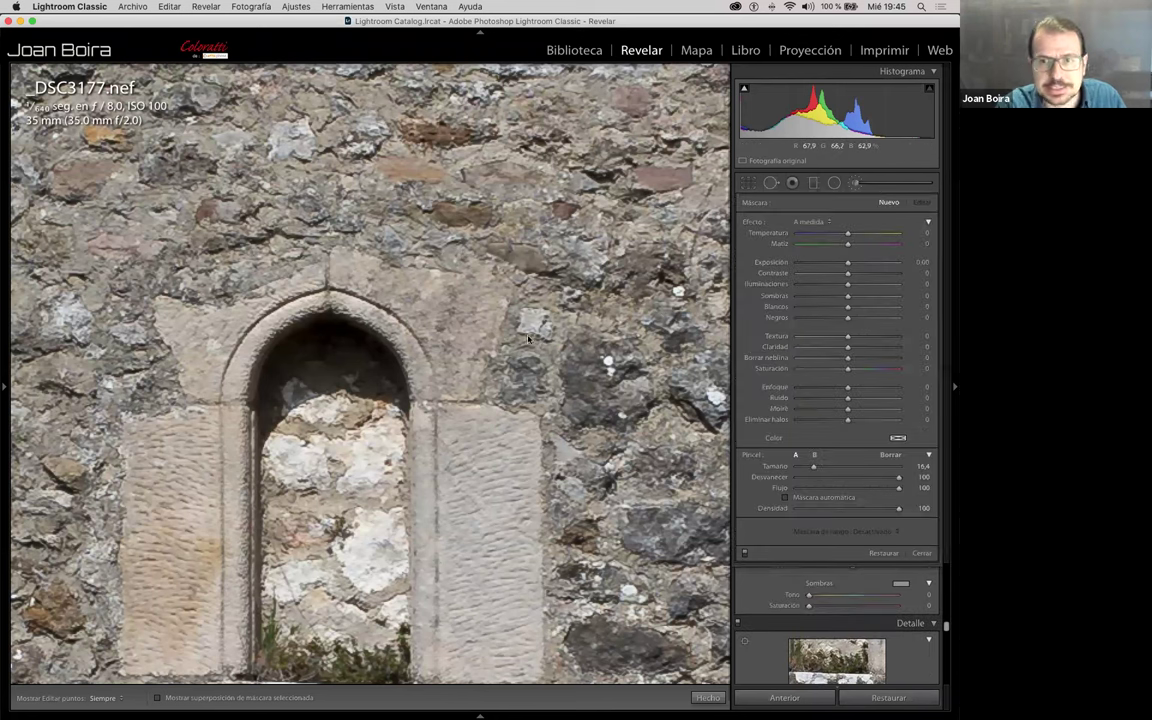
{"action": "key", "text": "h"}
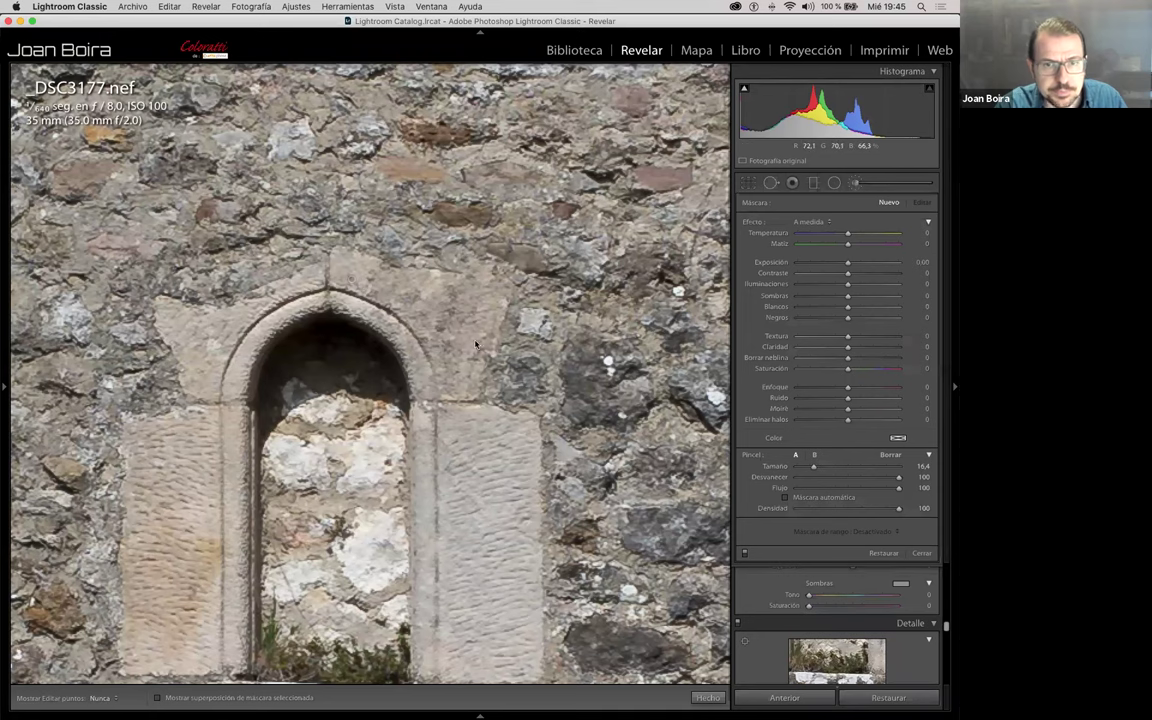
{"action": "key", "text": "h"}
{"action": "key", "text": "o"}
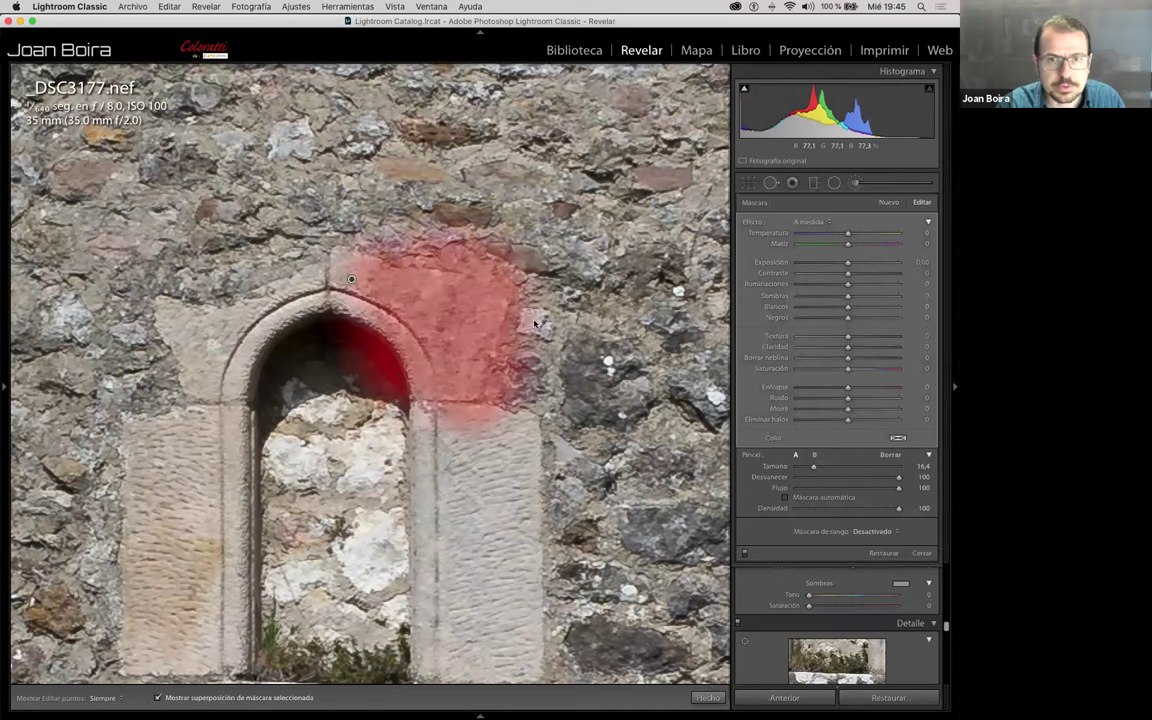
{"action": "key", "text": "o"}
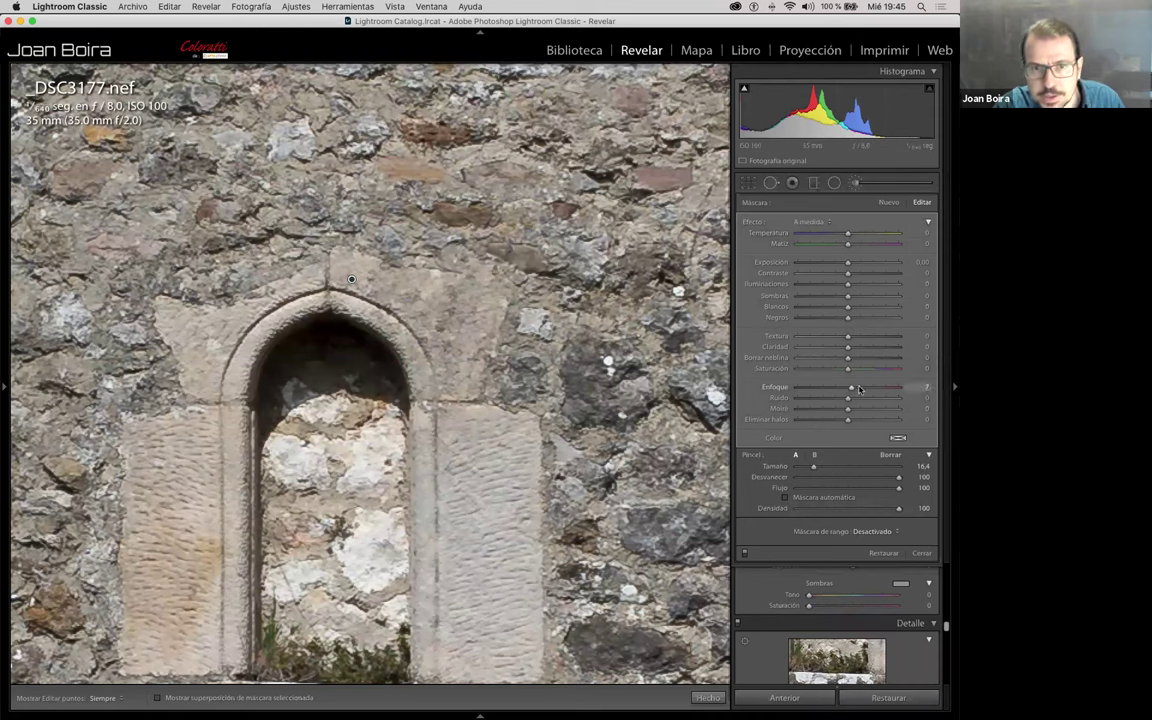
{"action": "left_click_drag", "start_coordinate": [866, 388], "coordinate": [914, 392]}
{"action": "key", "text": "h"}
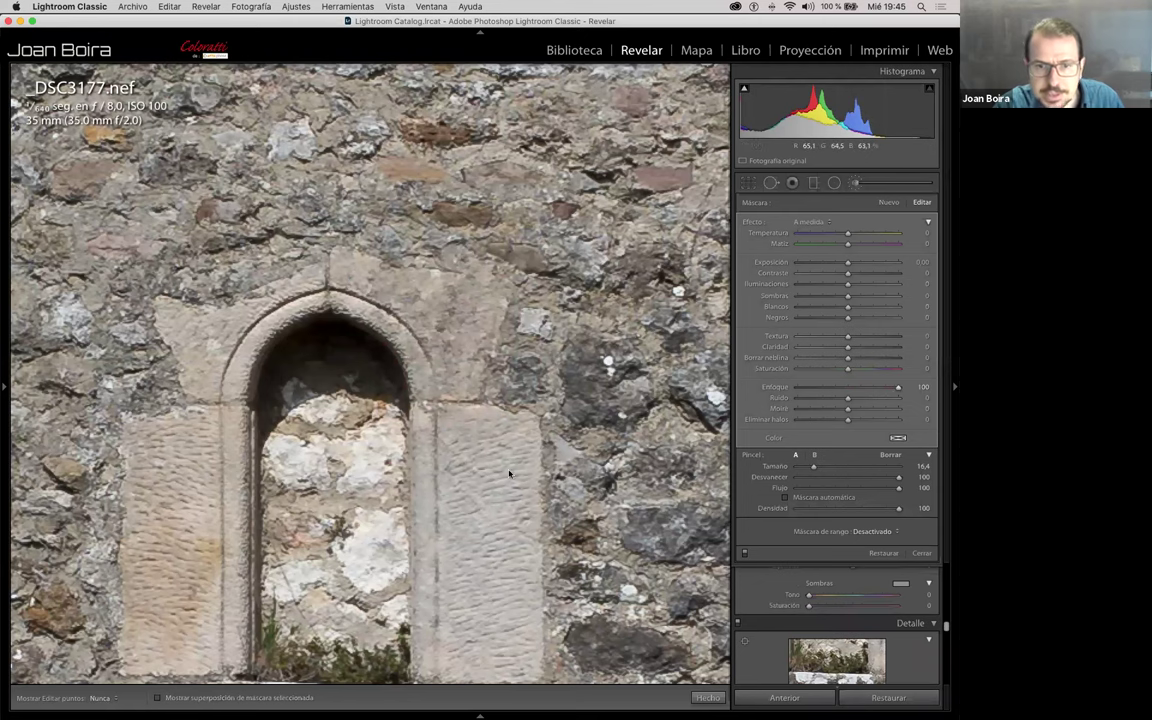
{"action": "key", "text": "h"}
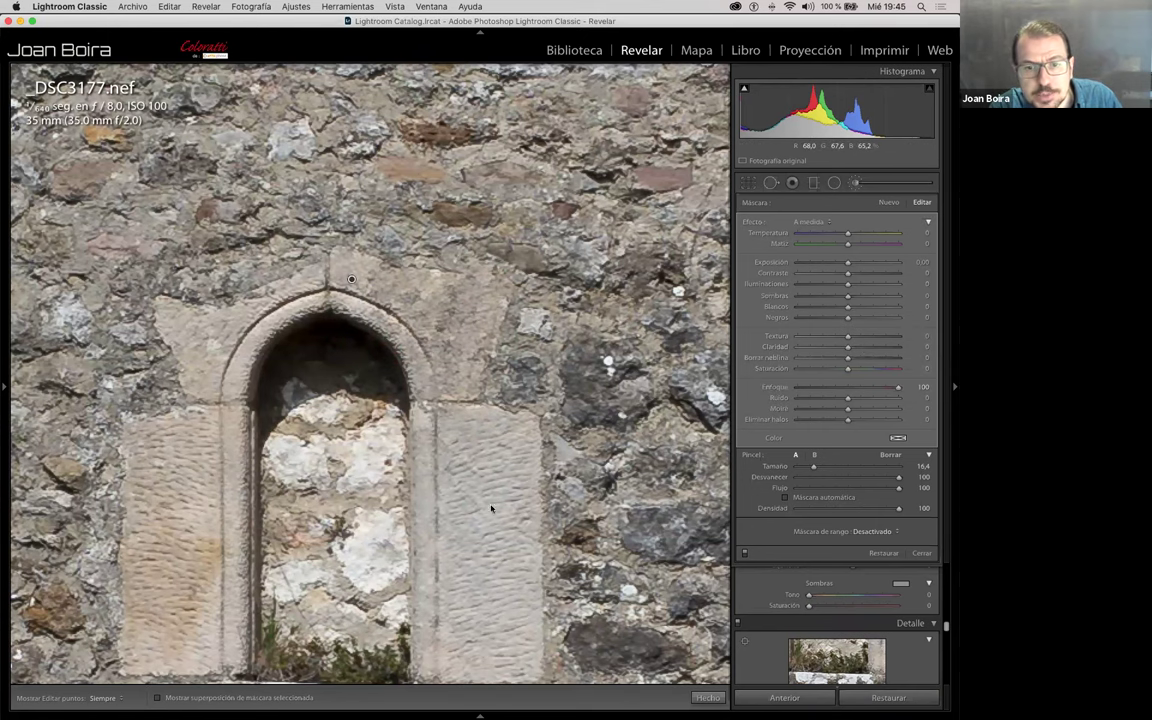
{"action": "key", "text": "h"}
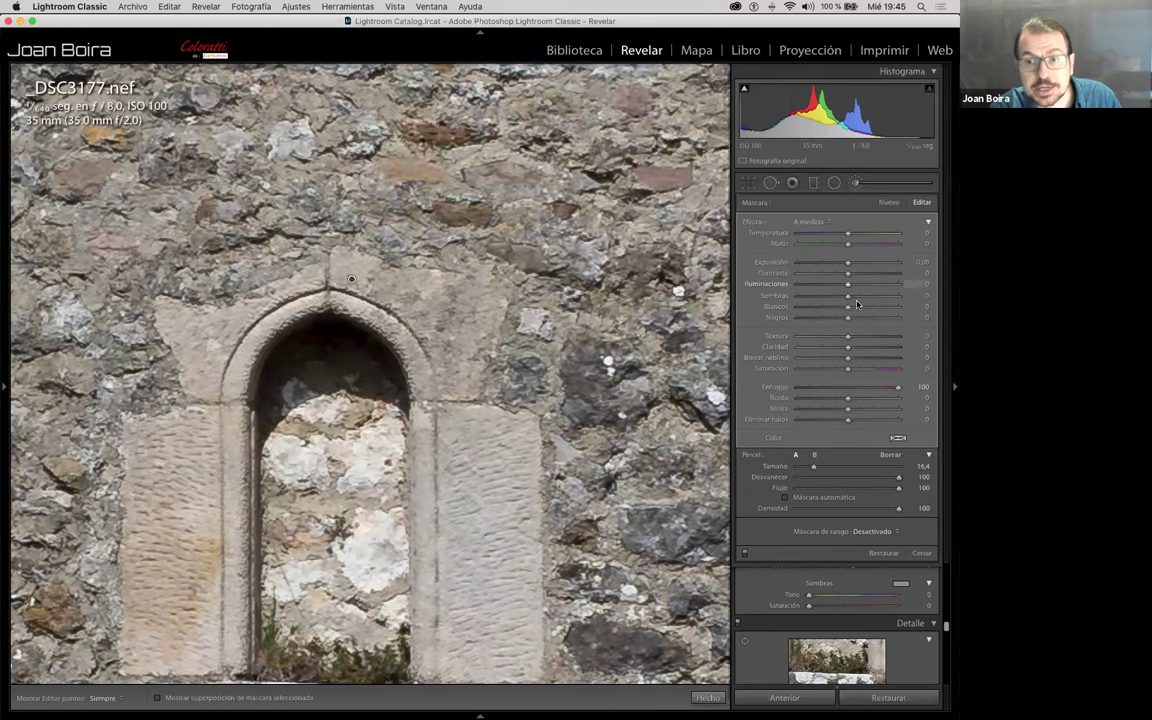
Step: Raise the brush mask to Textura 54 and Claridad 65, toggling the effect to compare
{"action": "left_click_drag", "start_coordinate": [850, 337], "coordinate": [880, 347]}
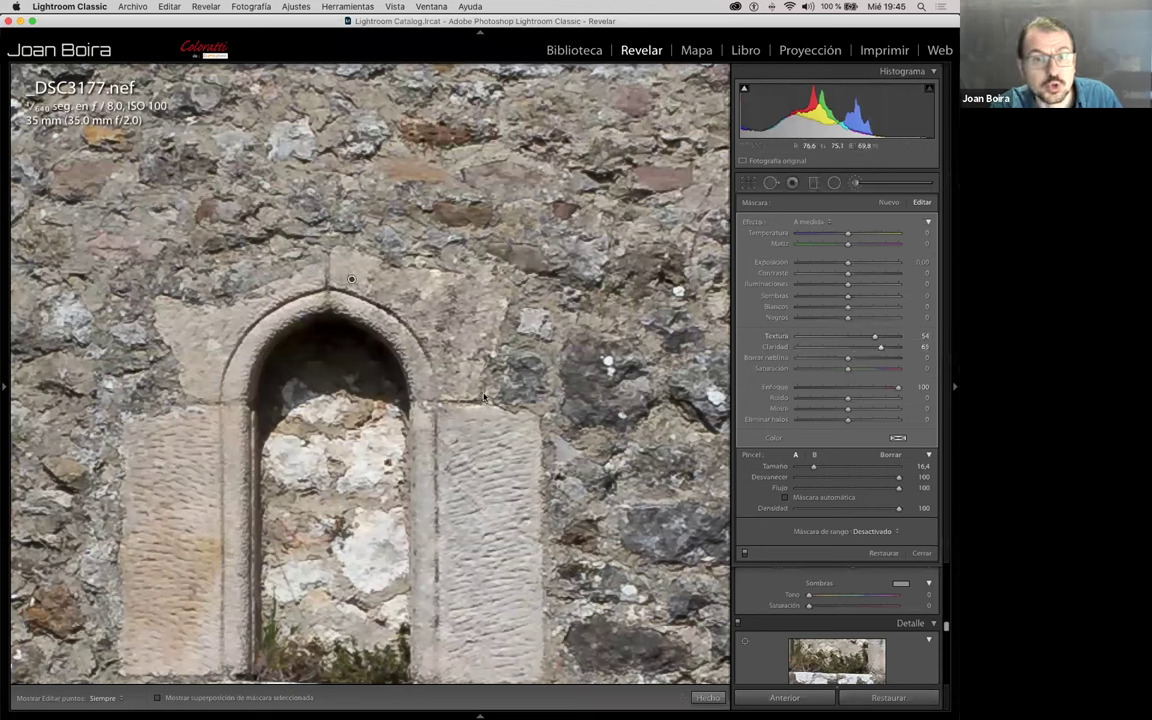
{"action": "left_click", "coordinate": [746, 553]}
{"action": "left_click", "coordinate": [745, 554]}
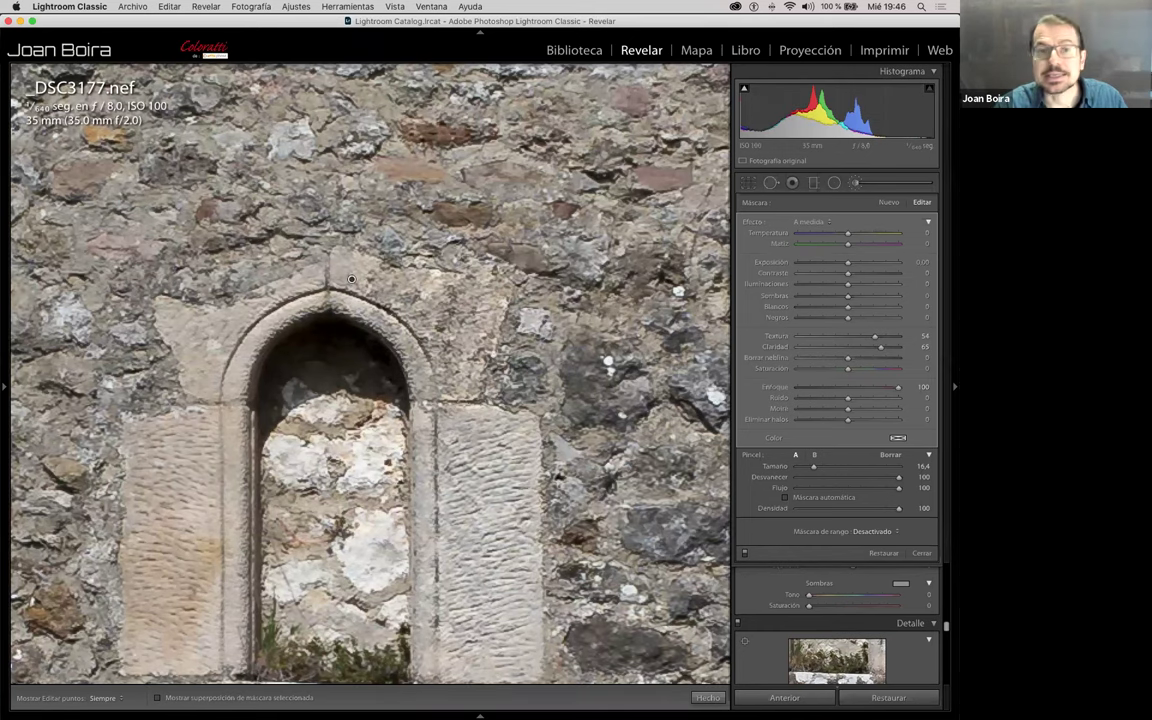
Step: Fit the whole castle photo, close the Adjustment Brush, and lift Básicos Sombras to +23
{"action": "key", "text": "z"}
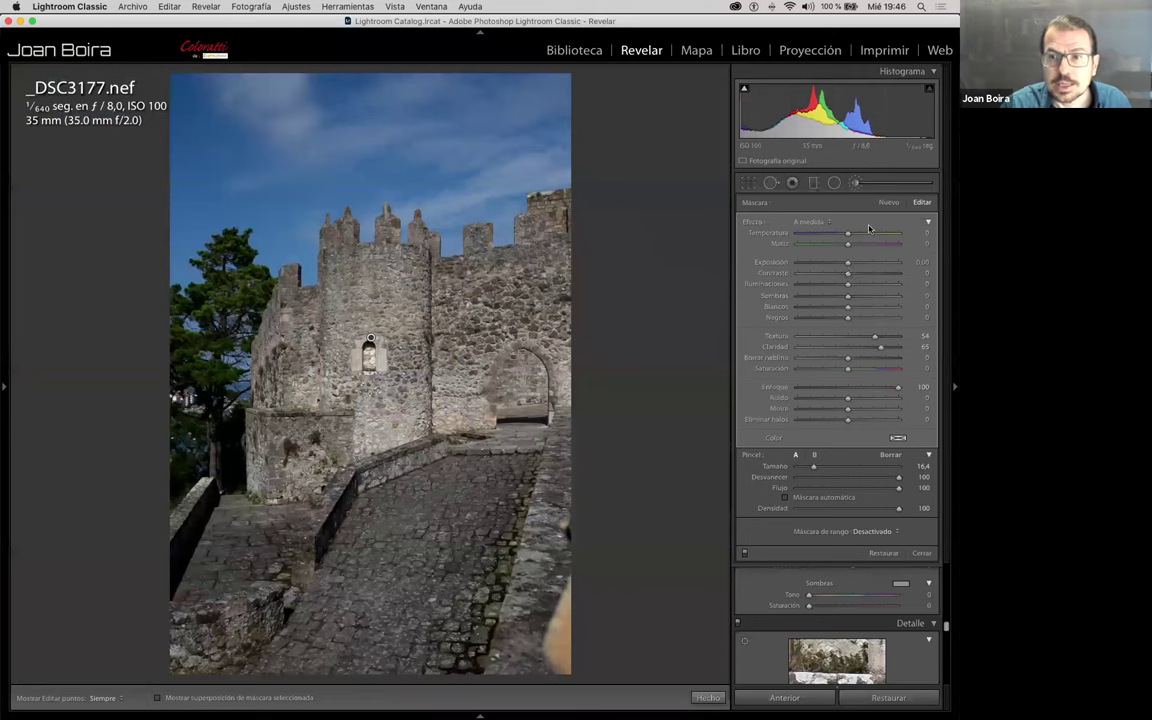
{"action": "key", "text": "k"}
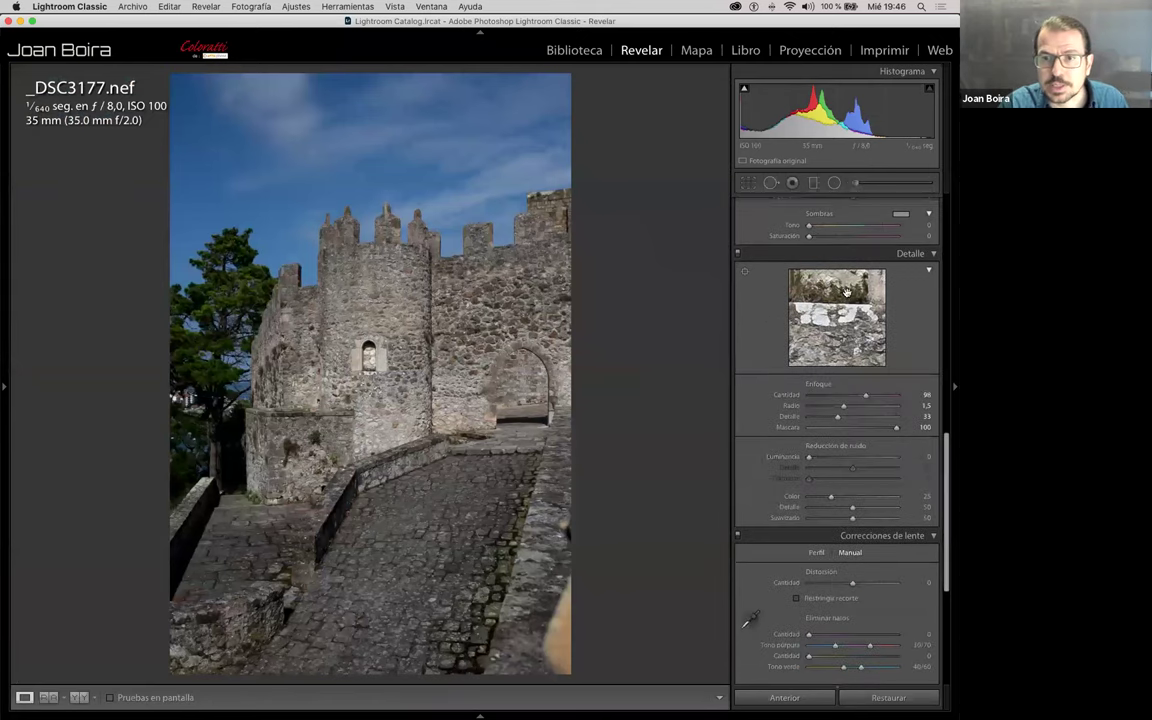
{"action": "scroll", "coordinate": [848, 320], "scroll_direction": "up", "scroll_amount": 10}
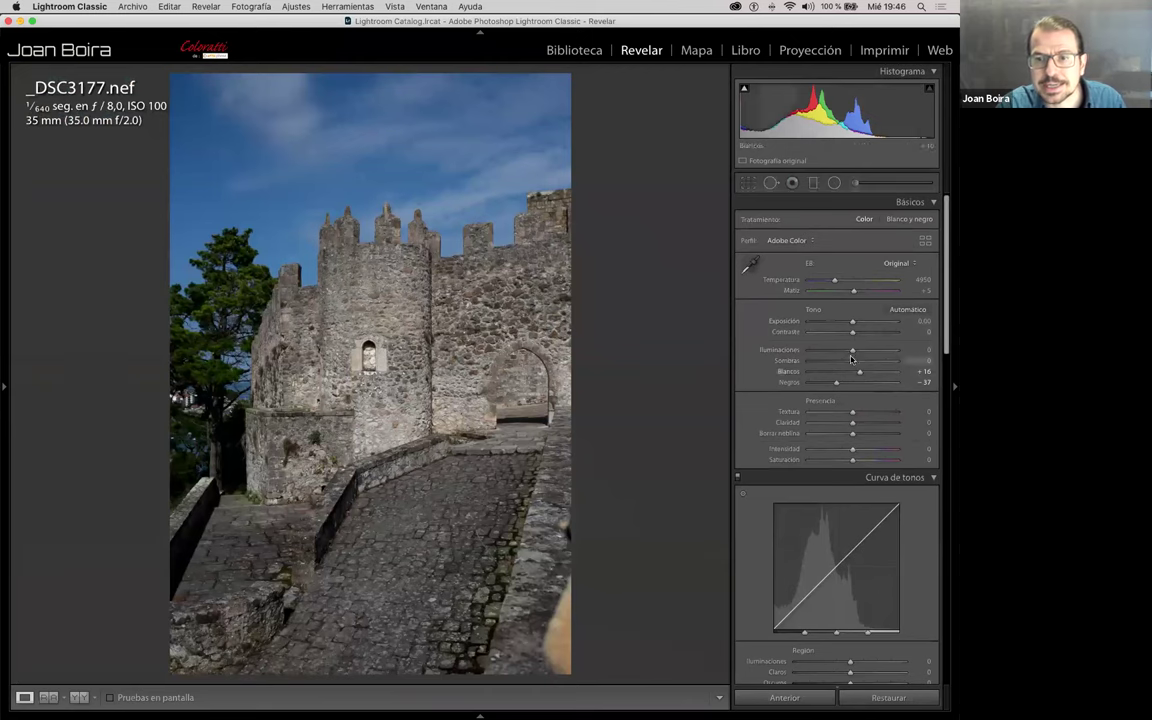
{"action": "scroll", "coordinate": [851, 360], "scroll_direction": "up", "scroll_amount": 5}
{"action": "left_click_drag", "start_coordinate": [851, 363], "coordinate": [888, 362]}
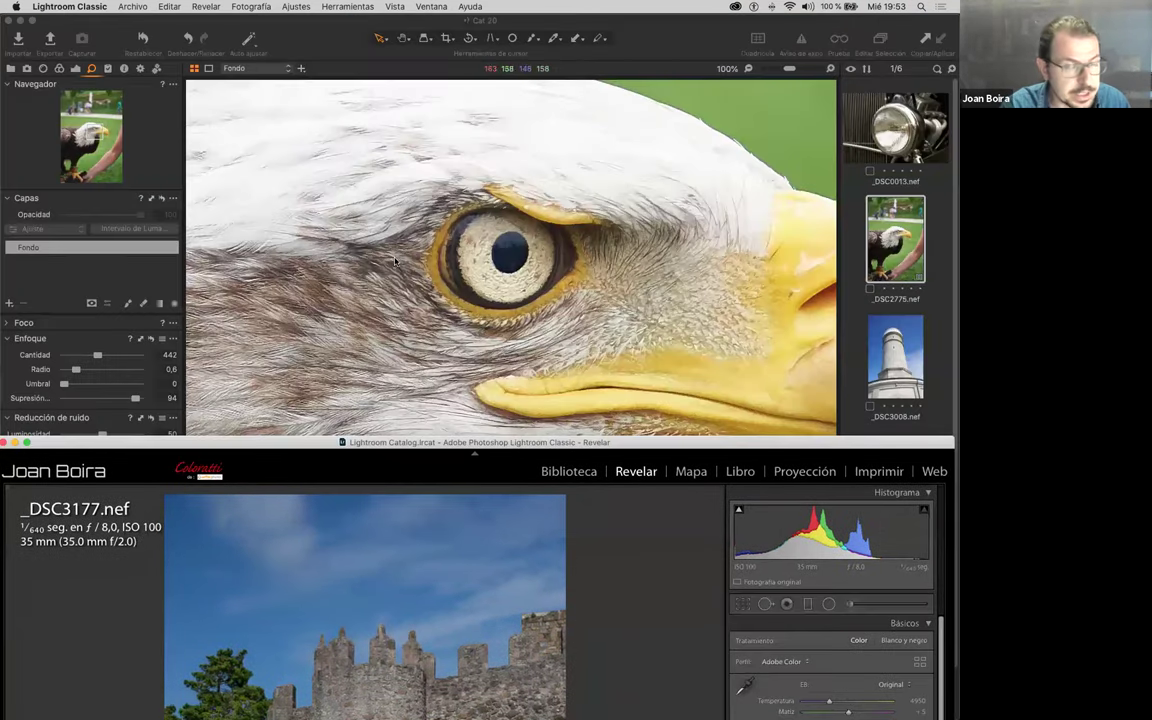
Step: In Firefox, leave the photography course page for the Foto Formación home page
{"action": "key", "text": "super+Tab"}
{"action": "key", "text": "super+Tab"}
{"action": "key", "text": "super+Tab"}
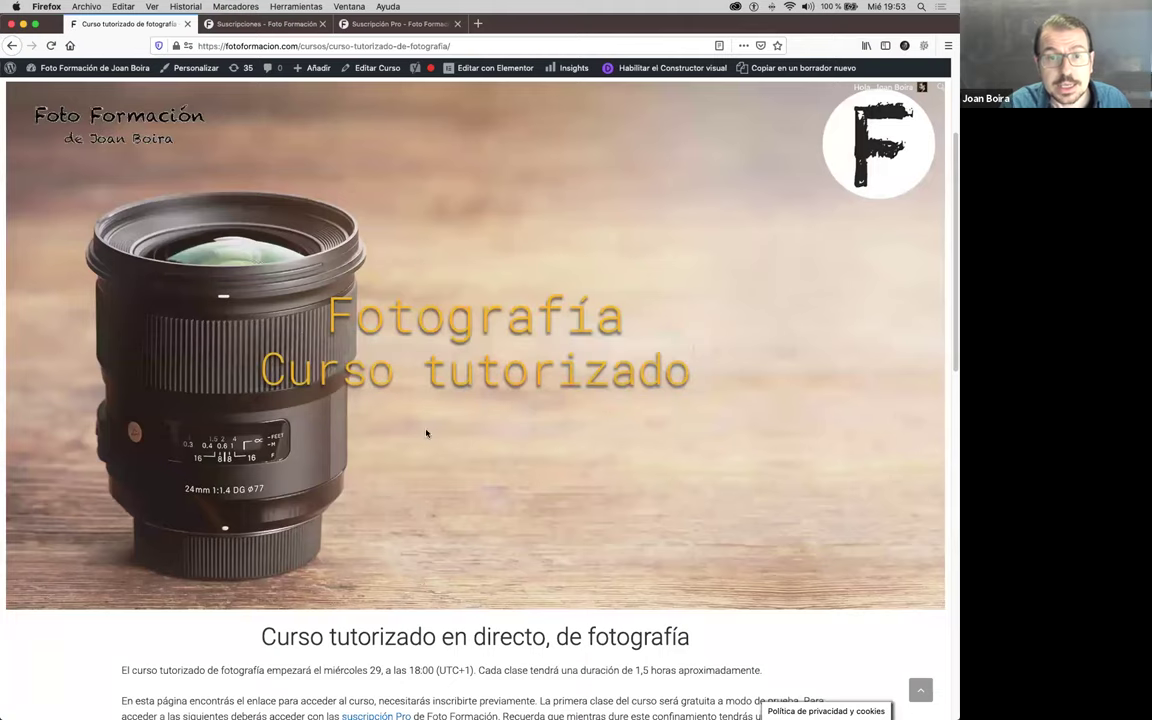
{"action": "scroll", "coordinate": [577, 300], "scroll_direction": "down", "scroll_amount": 10}
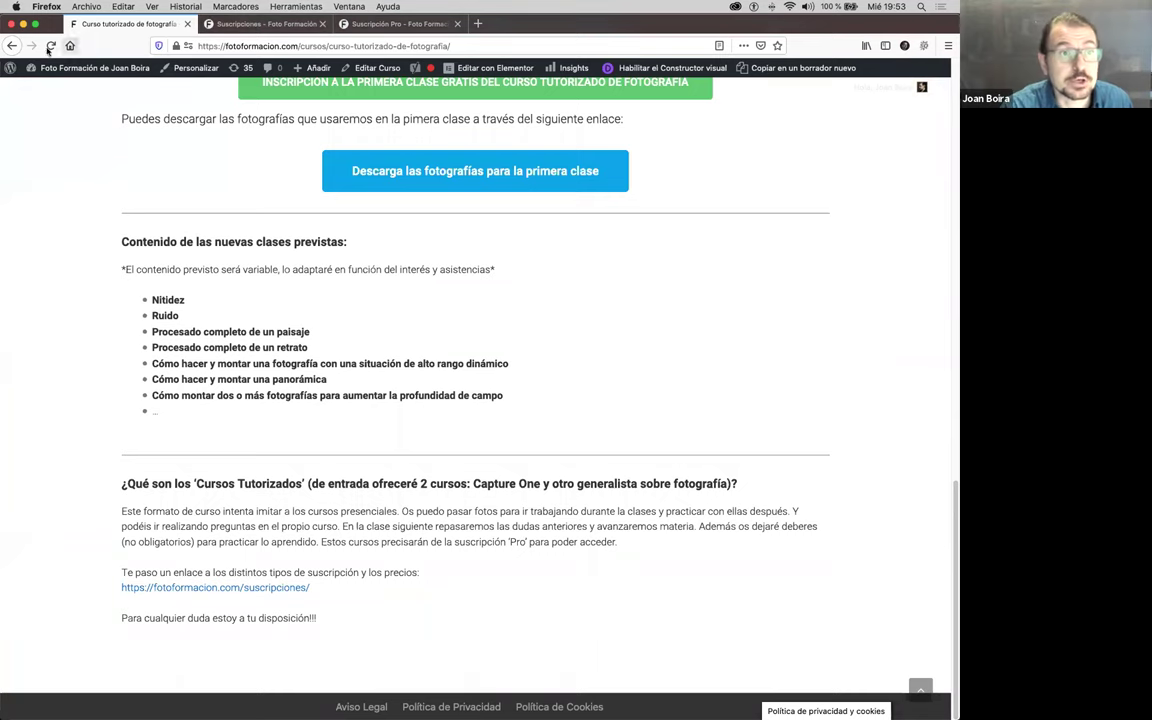
{"action": "left_click", "coordinate": [13, 46]}
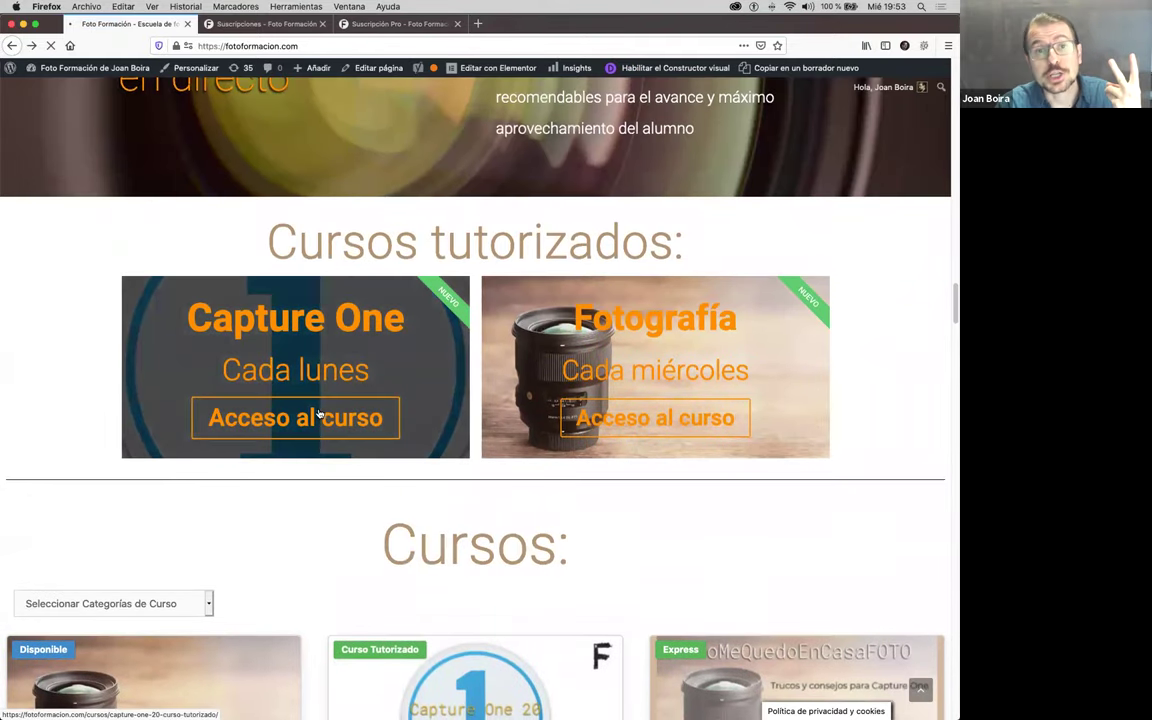
Step: Open the Capture One course via 'Acceso al curso', then its lesson 0, Introducción a Capture One 20
{"action": "left_click", "coordinate": [313, 414]}
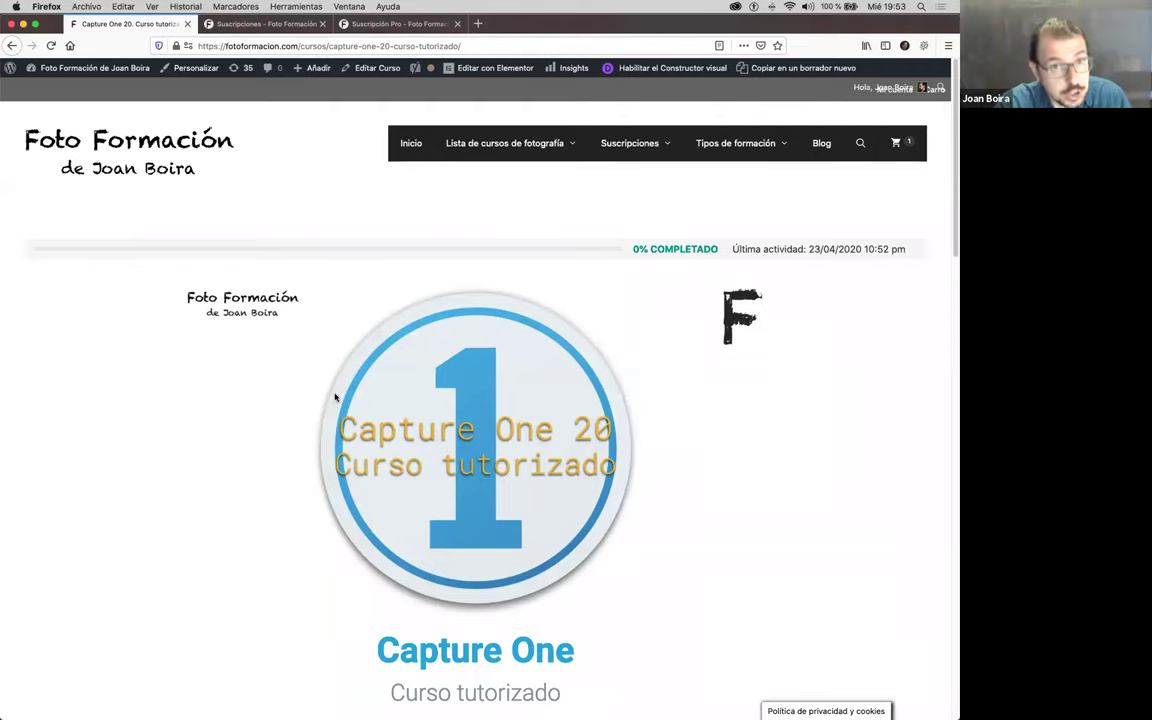
{"action": "scroll", "coordinate": [340, 403], "scroll_direction": "down", "scroll_amount": 10}
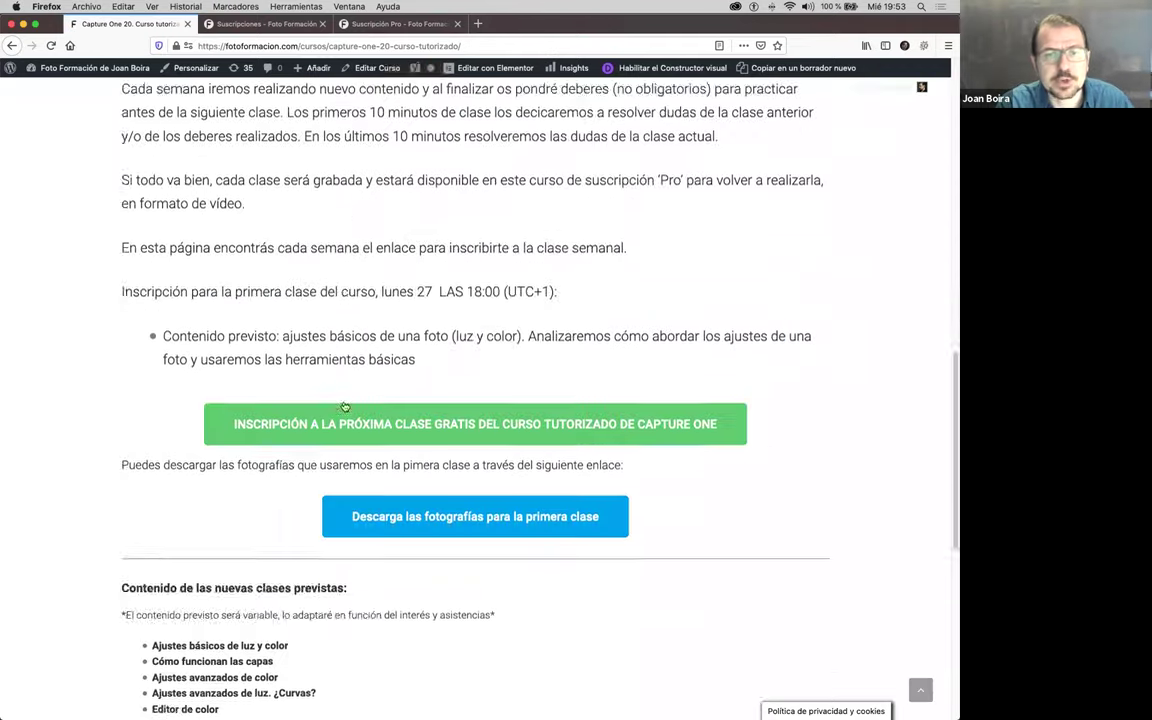
{"action": "scroll", "coordinate": [341, 406], "scroll_direction": "down", "scroll_amount": 5}
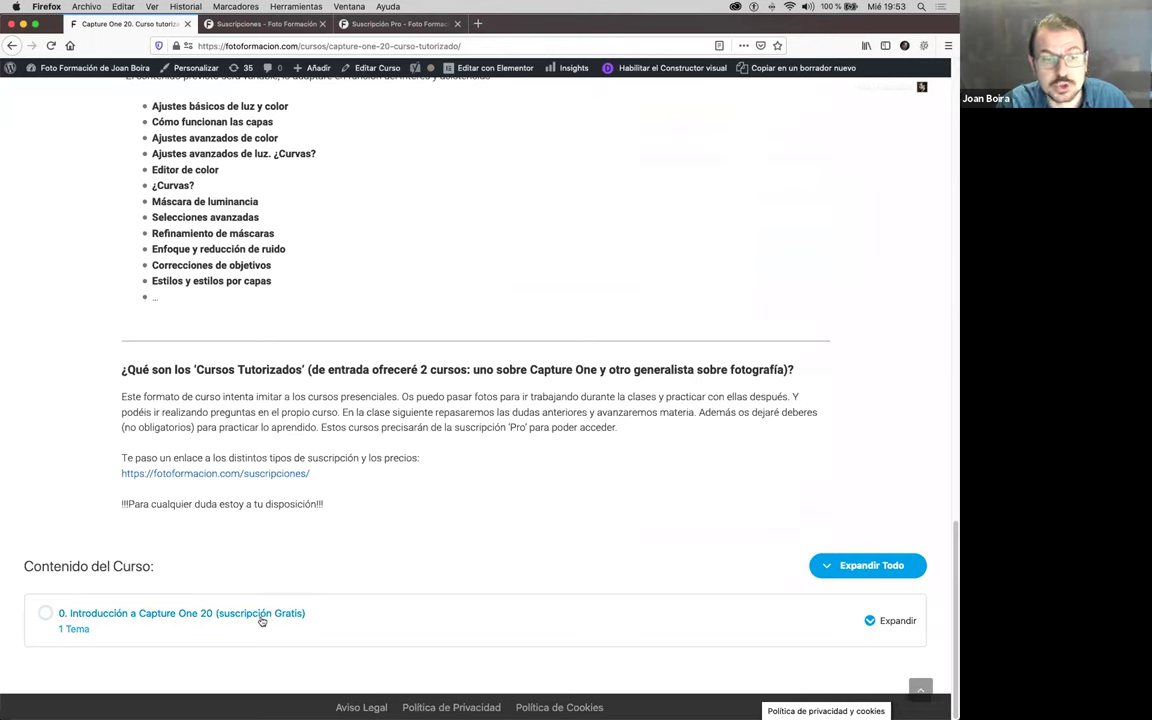
{"action": "left_click", "coordinate": [220, 615]}
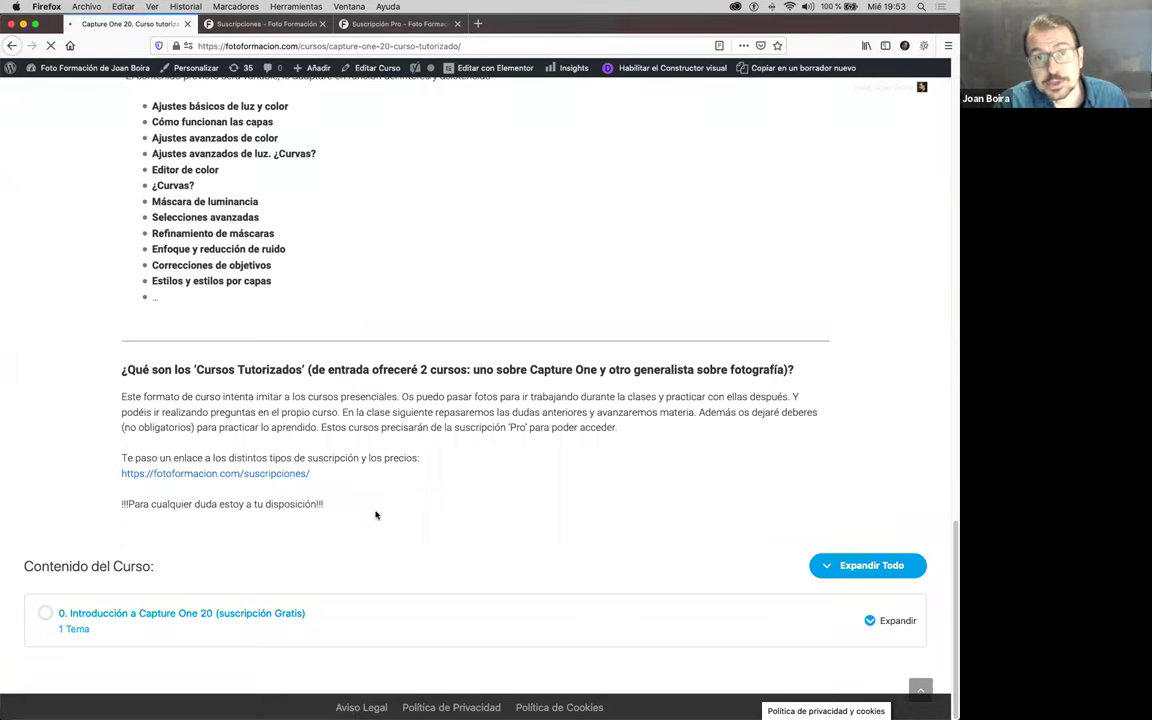
Step: Play the lesson's YouTube video briefly, then pause it
{"action": "scroll", "coordinate": [520, 432], "scroll_direction": "down", "scroll_amount": 5}
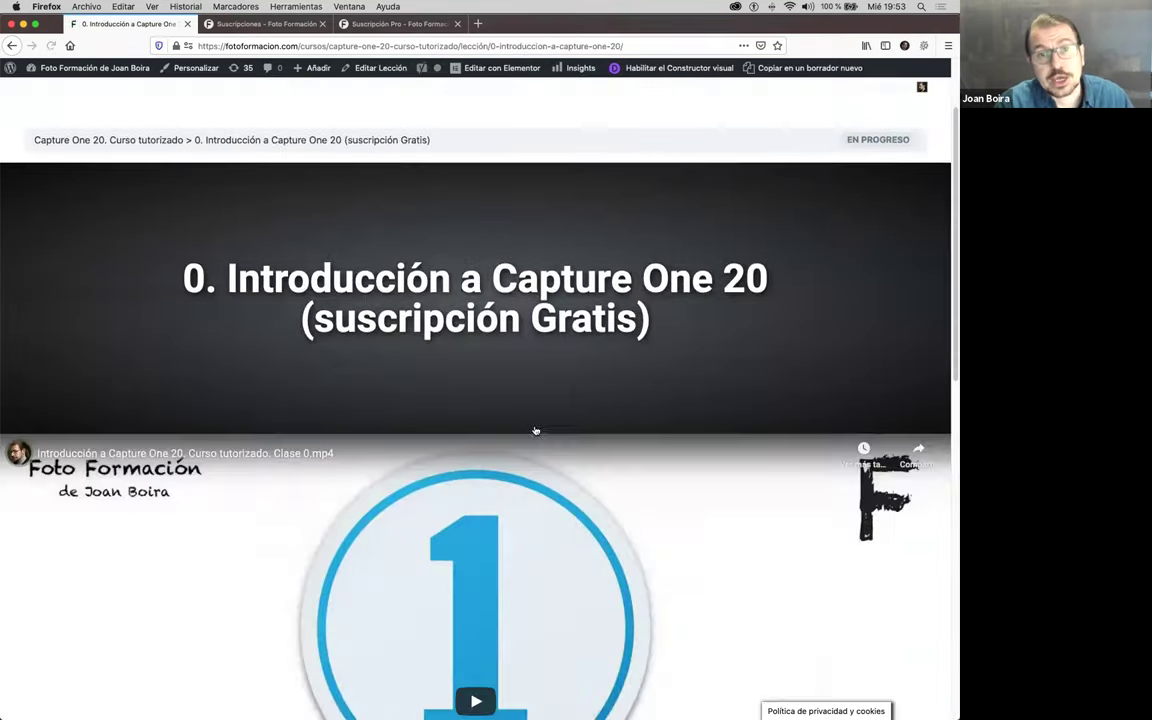
{"action": "scroll", "coordinate": [500, 434], "scroll_direction": "down", "scroll_amount": 2}
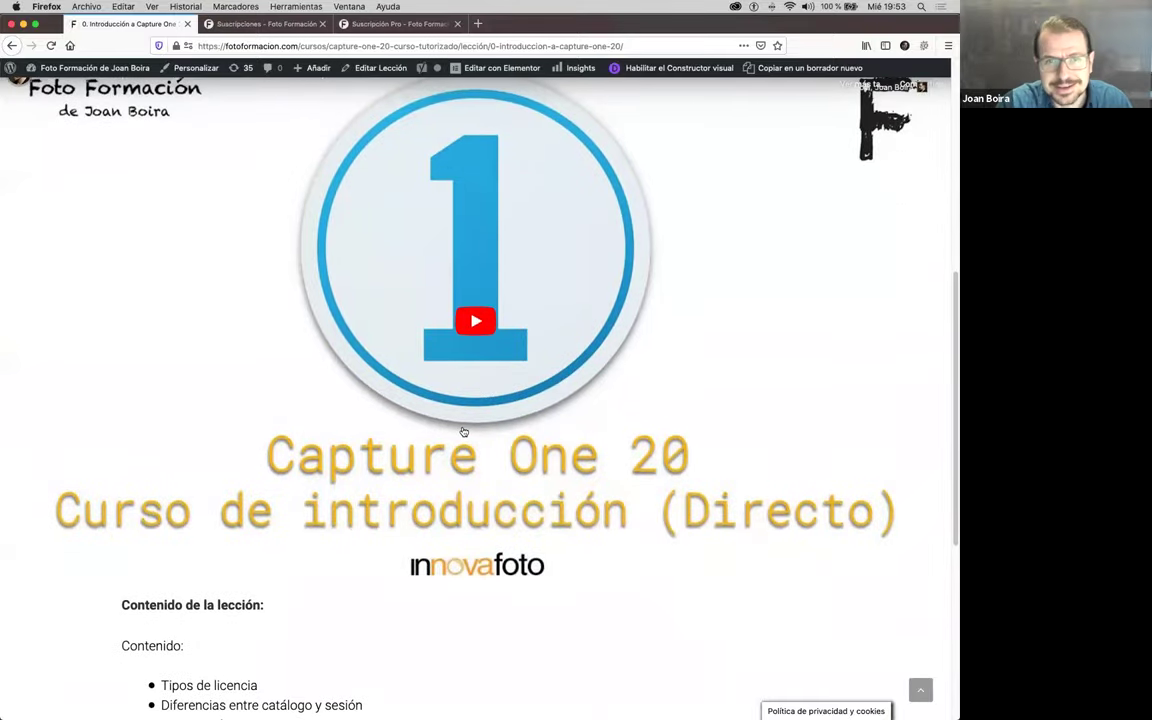
{"action": "scroll", "coordinate": [480, 400], "scroll_direction": "down", "scroll_amount": 1}
{"action": "left_click", "coordinate": [515, 363]}
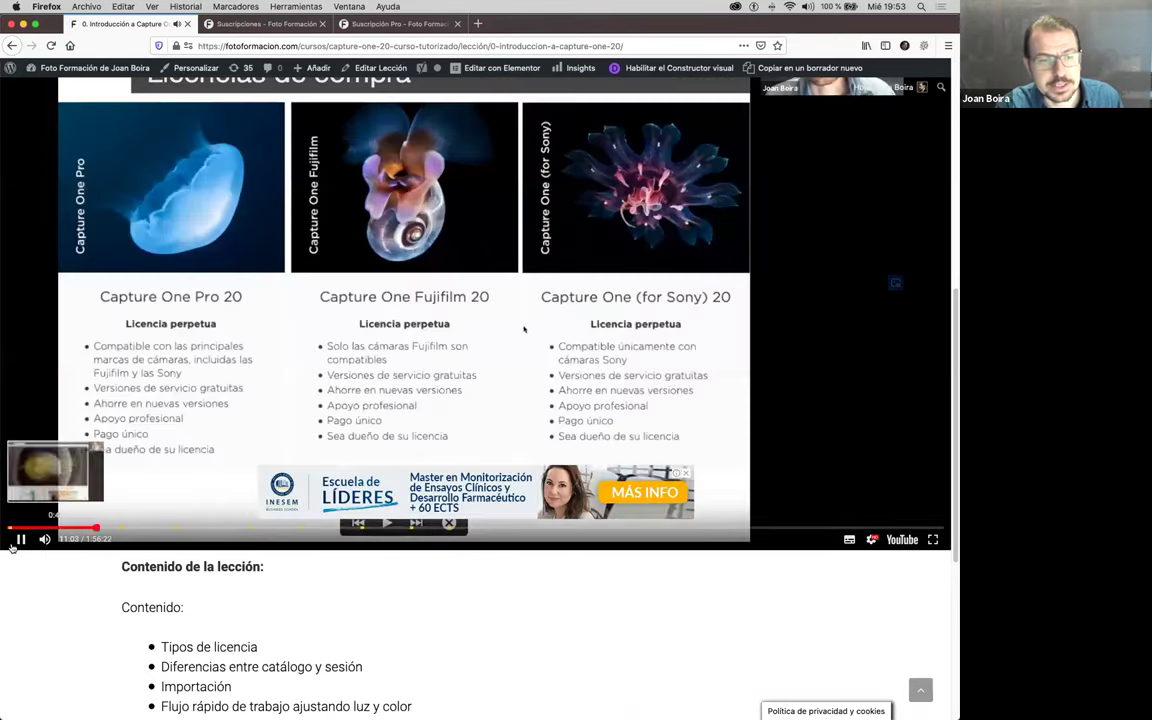
{"action": "left_click", "coordinate": [20, 542]}
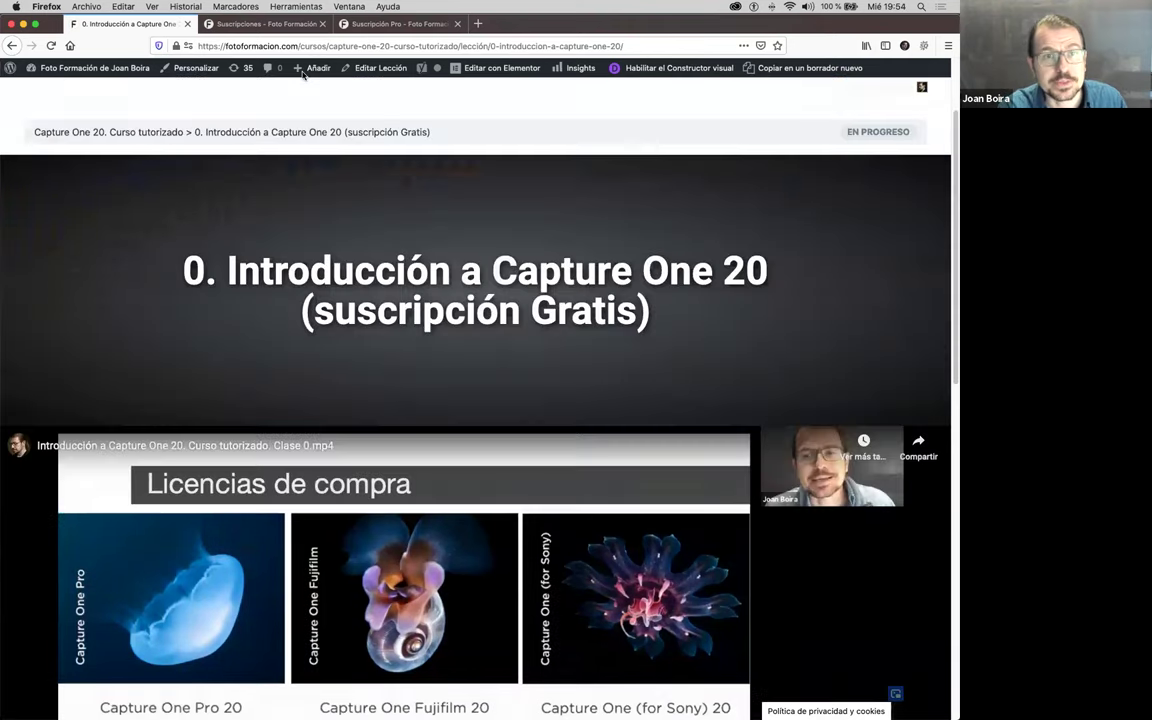
Step: Glance at the open Suscripciones pricing tab, then return to the introduction lesson
{"action": "scroll", "coordinate": [320, 145], "scroll_direction": "up", "scroll_amount": 5}
{"action": "left_click", "coordinate": [246, 28]}
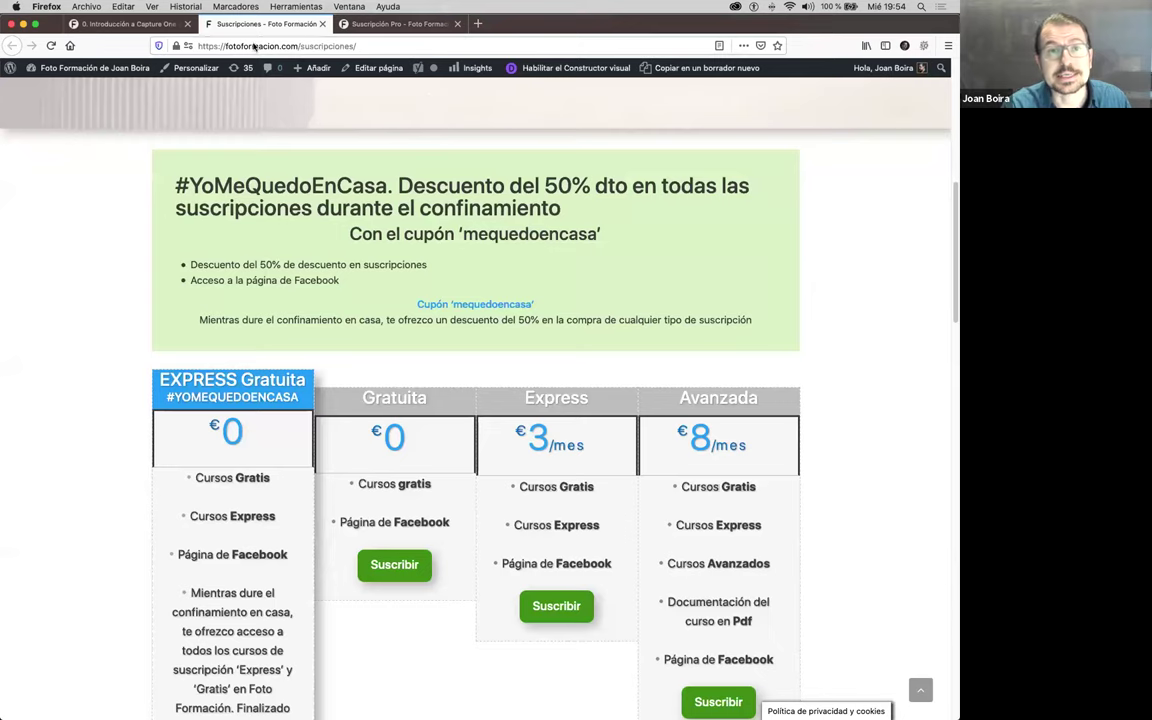
{"action": "left_click", "coordinate": [140, 25]}
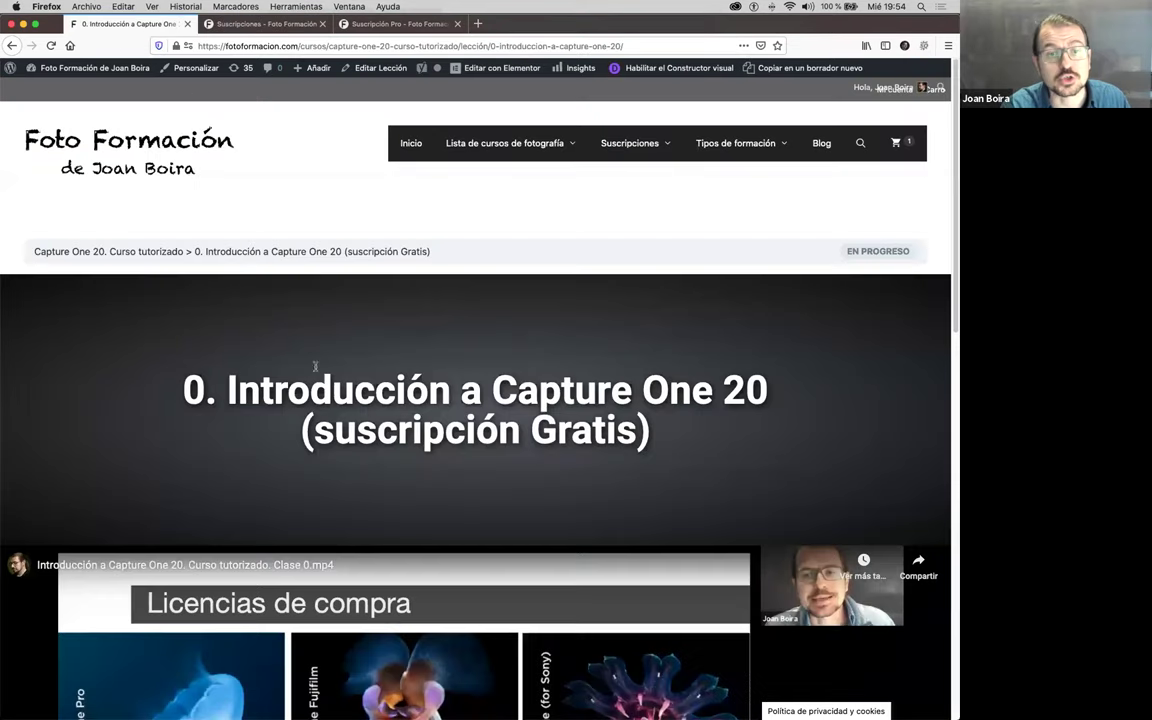
Step: Return from lesson 0 to the Capture One 20 Curso tutorizado page
{"action": "left_click", "coordinate": [12, 47]}
{"action": "mouse_move", "coordinate": [14, 67]}
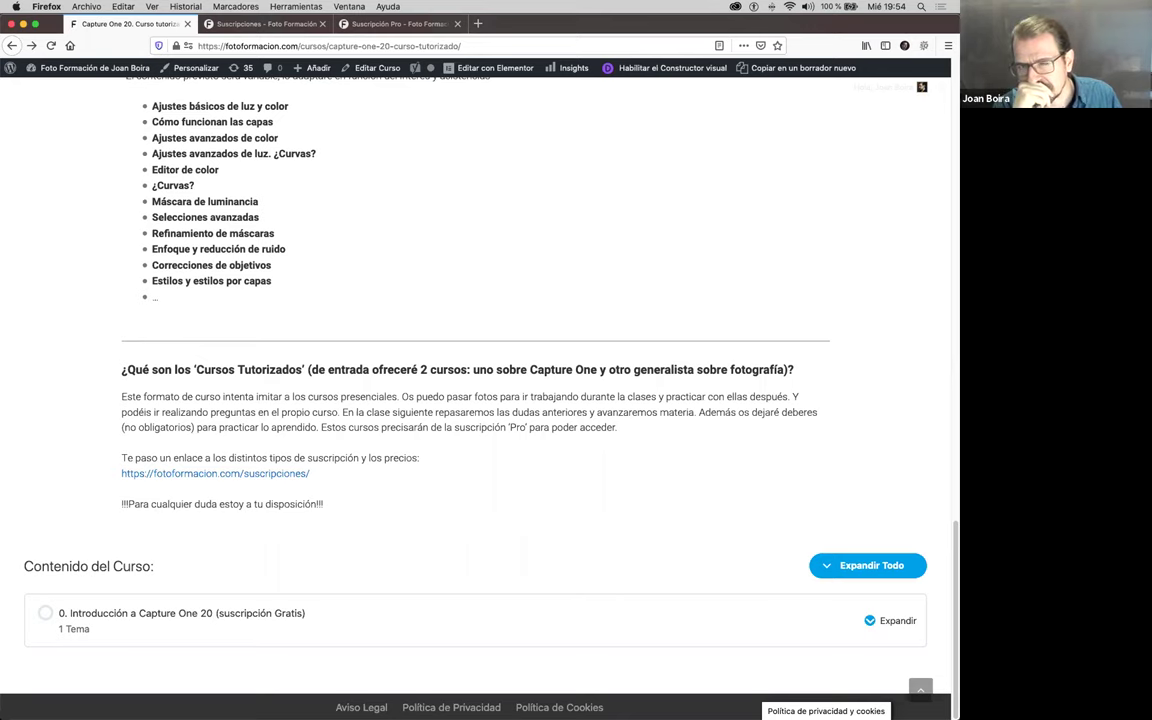
{"action": "scroll", "coordinate": [530, 322], "scroll_direction": "up", "scroll_amount": 3}
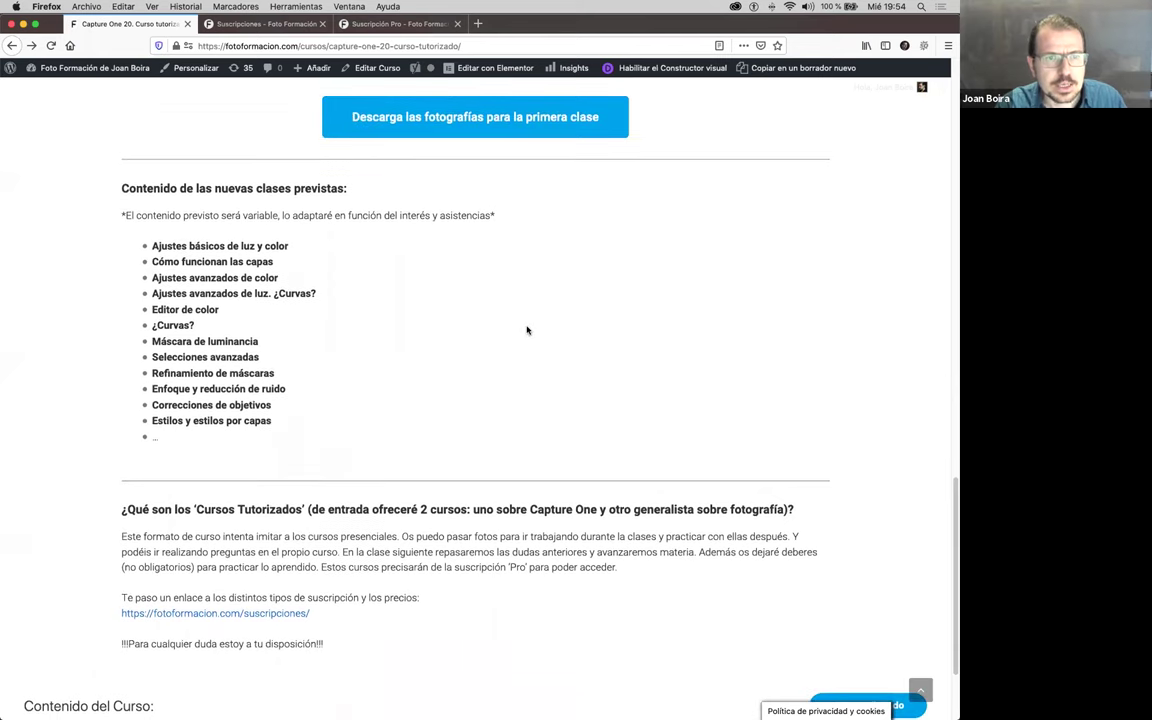
{"action": "scroll", "coordinate": [527, 330], "scroll_direction": "down", "scroll_amount": 2}
{"action": "scroll", "coordinate": [523, 334], "scroll_direction": "down", "scroll_amount": 1}
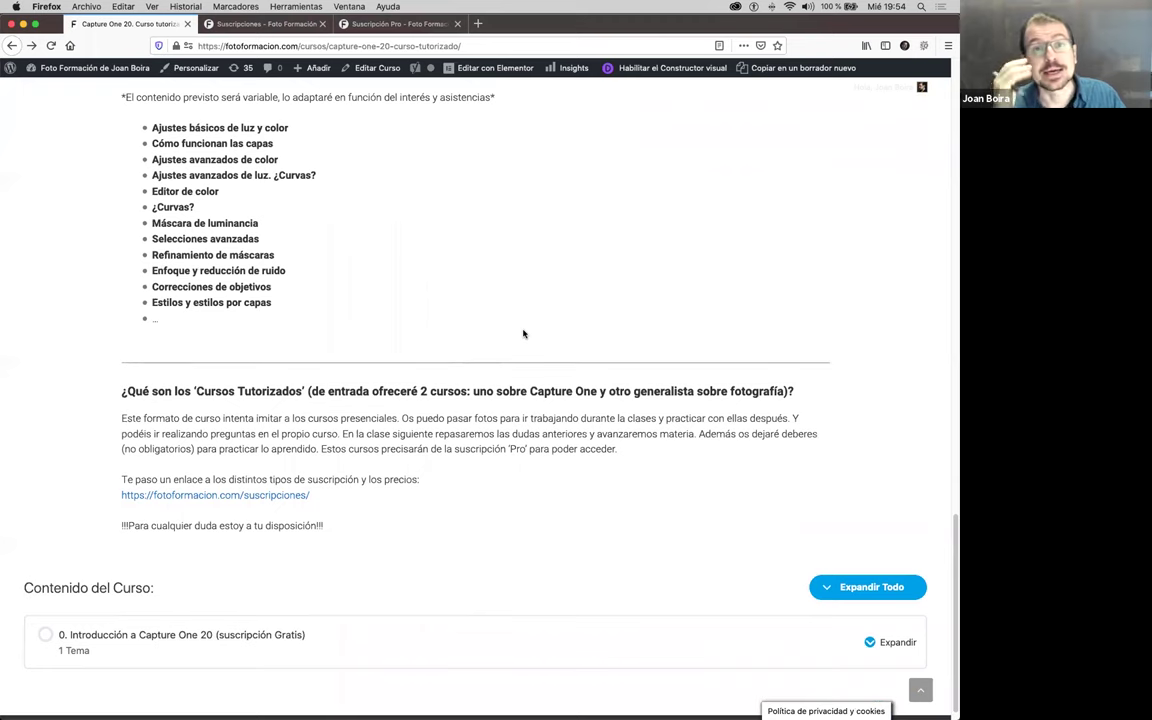
{"action": "scroll", "coordinate": [523, 334], "scroll_direction": "down", "scroll_amount": 1}
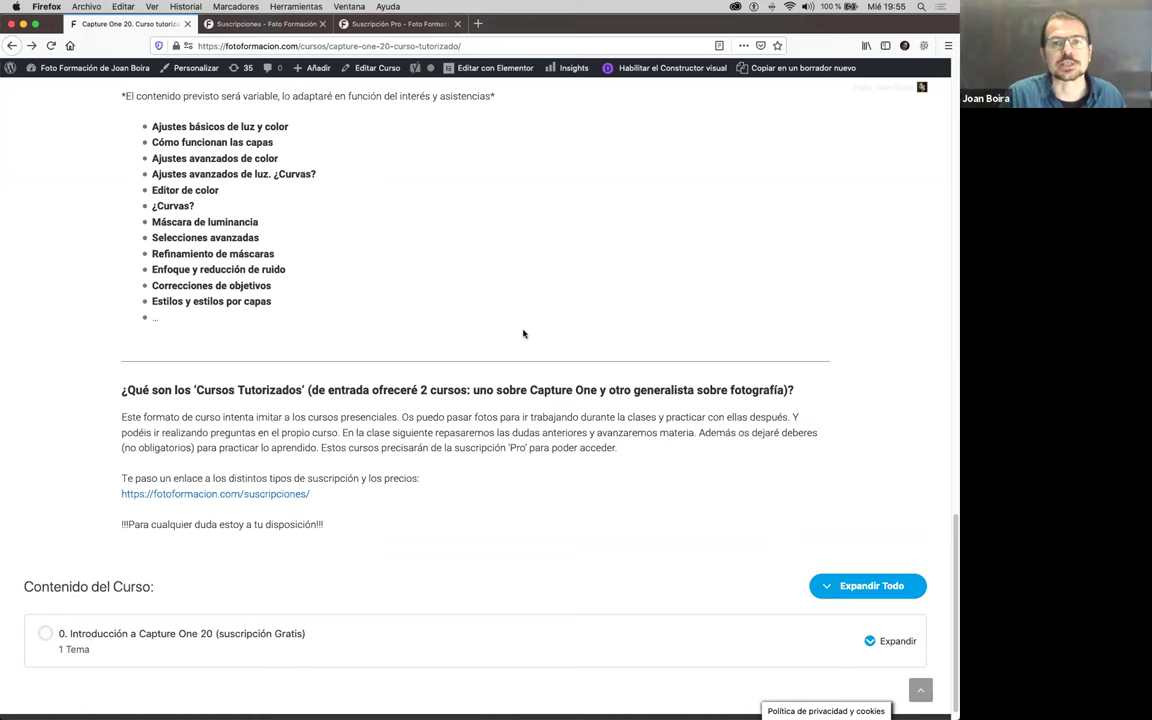
Step: Go back to the Foto Formación home page and browse its course cards down to Cursos tutorizados (Capture One Mondays, Fotografía Wednesdays)
{"action": "left_click", "coordinate": [12, 46]}
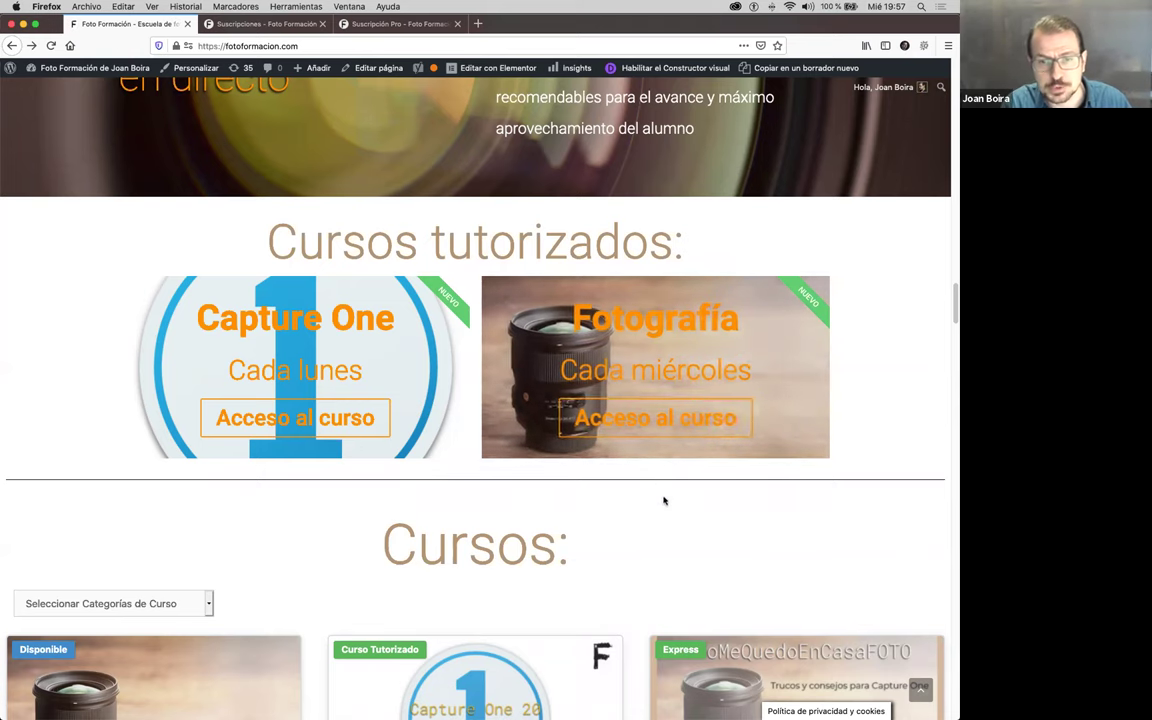
{"action": "scroll", "coordinate": [405, 589], "scroll_direction": "down", "scroll_amount": 3}
{"action": "scroll", "coordinate": [405, 595], "scroll_direction": "down", "scroll_amount": 3}
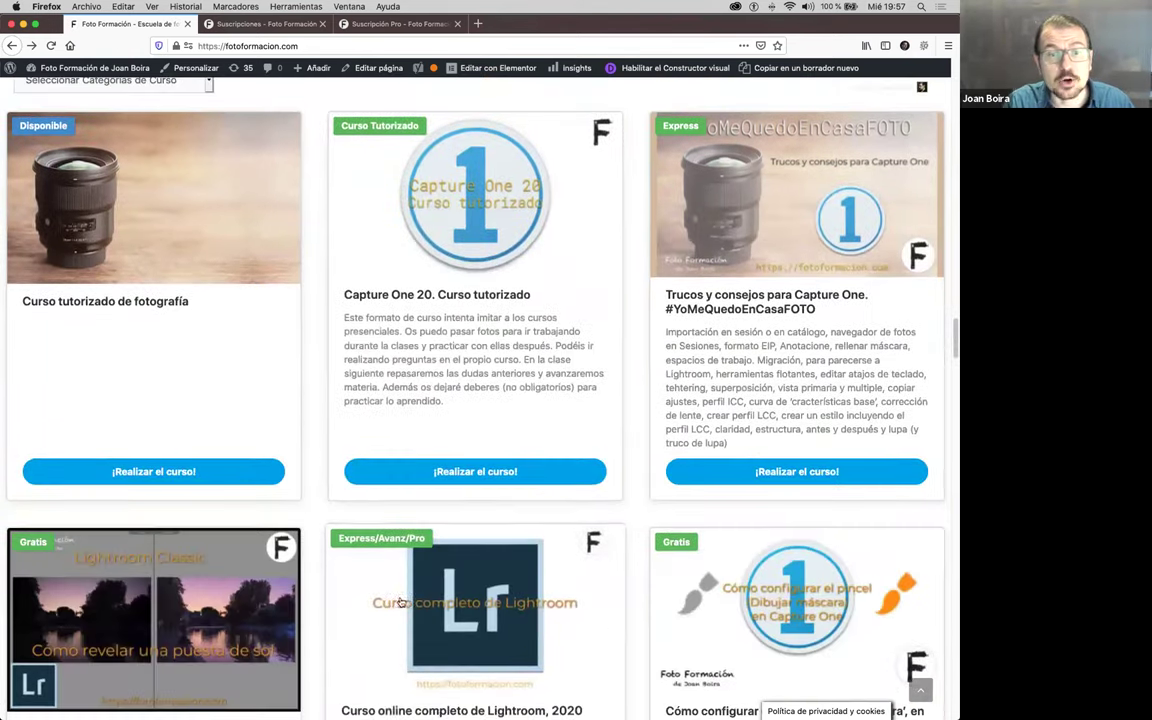
{"action": "scroll", "coordinate": [480, 500], "scroll_direction": "down", "scroll_amount": 1}
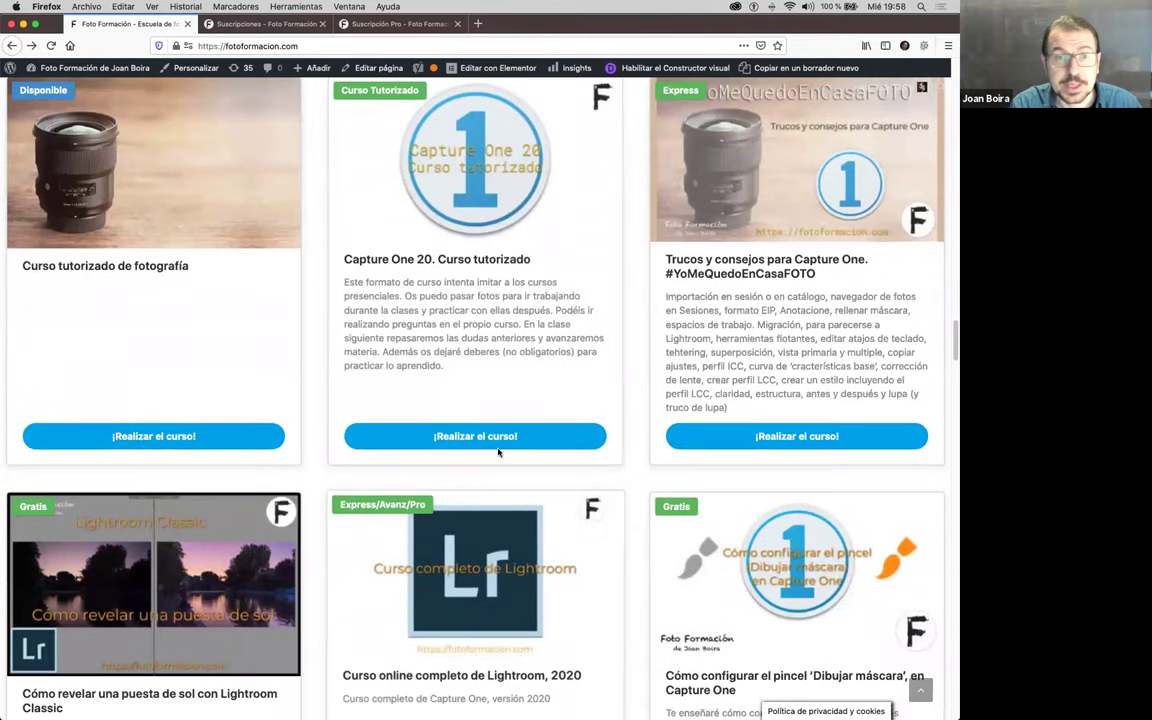
{"action": "scroll", "coordinate": [460, 437], "scroll_direction": "down", "scroll_amount": 2}
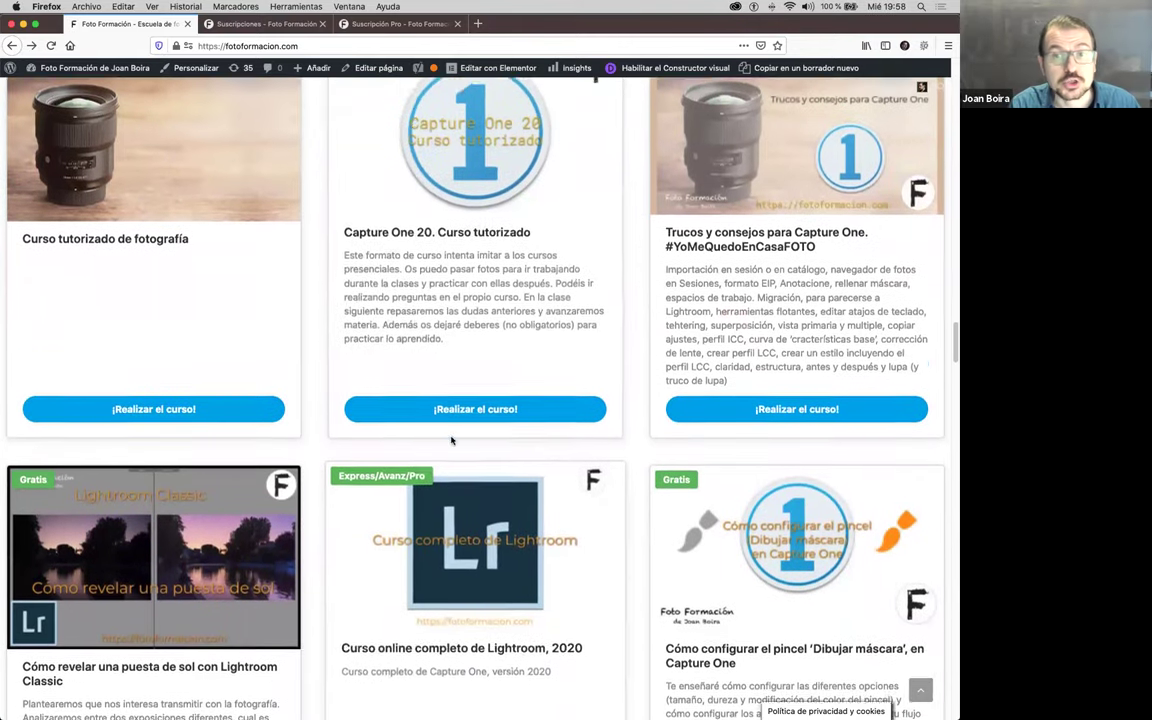
{"action": "scroll", "coordinate": [450, 436], "scroll_direction": "up", "scroll_amount": 2}
{"action": "scroll", "coordinate": [447, 437], "scroll_direction": "down", "scroll_amount": 4}
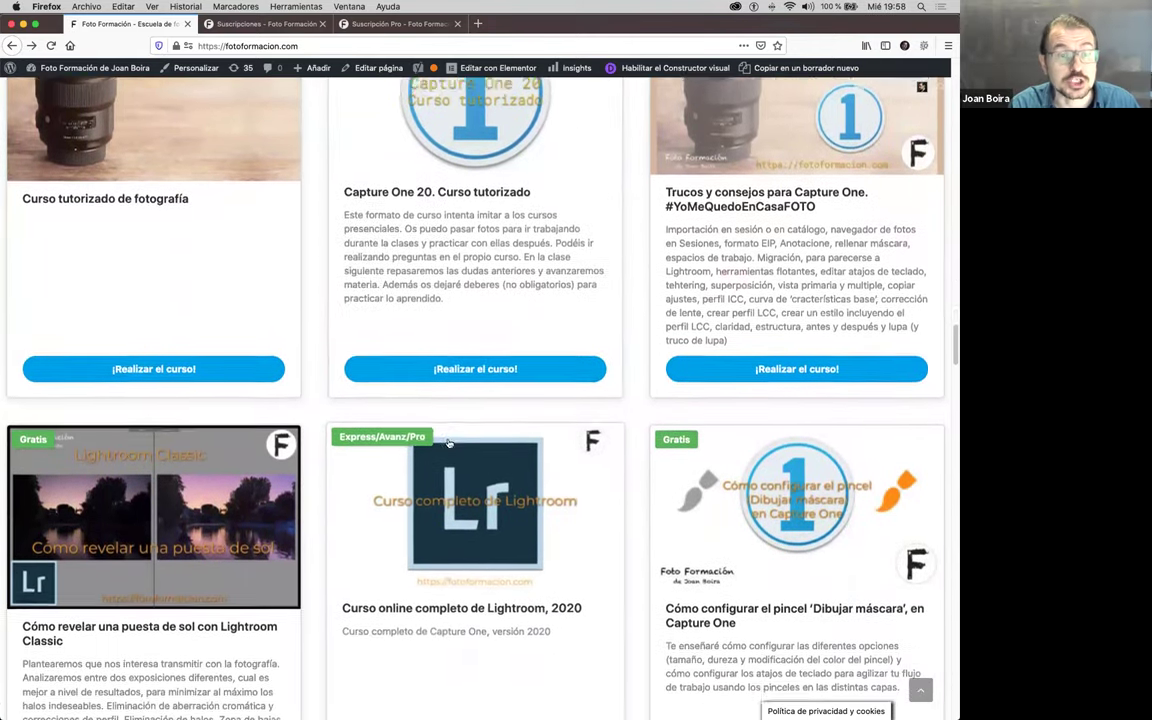
{"action": "scroll", "coordinate": [447, 443], "scroll_direction": "down", "scroll_amount": 15}
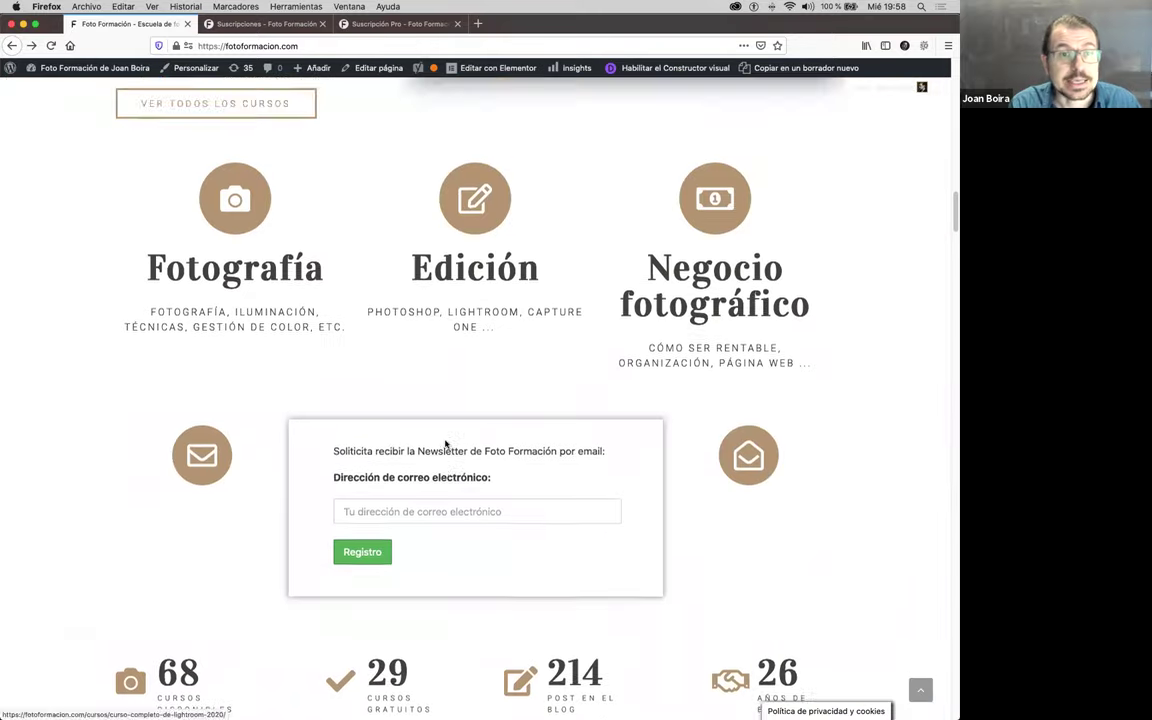
{"action": "scroll", "coordinate": [446, 446], "scroll_direction": "down", "scroll_amount": 6}
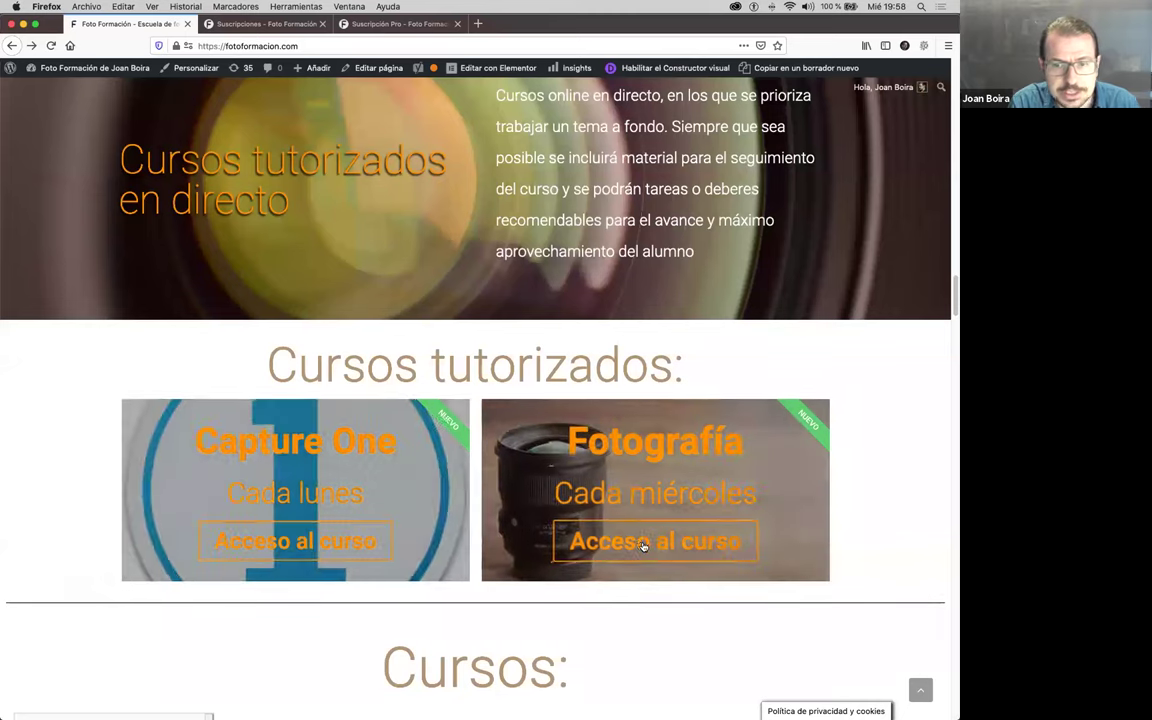
Step: Open the Fotografía tutored course via Acceso al curso and select Ruido in its planned class topics
{"action": "left_click", "coordinate": [673, 541]}
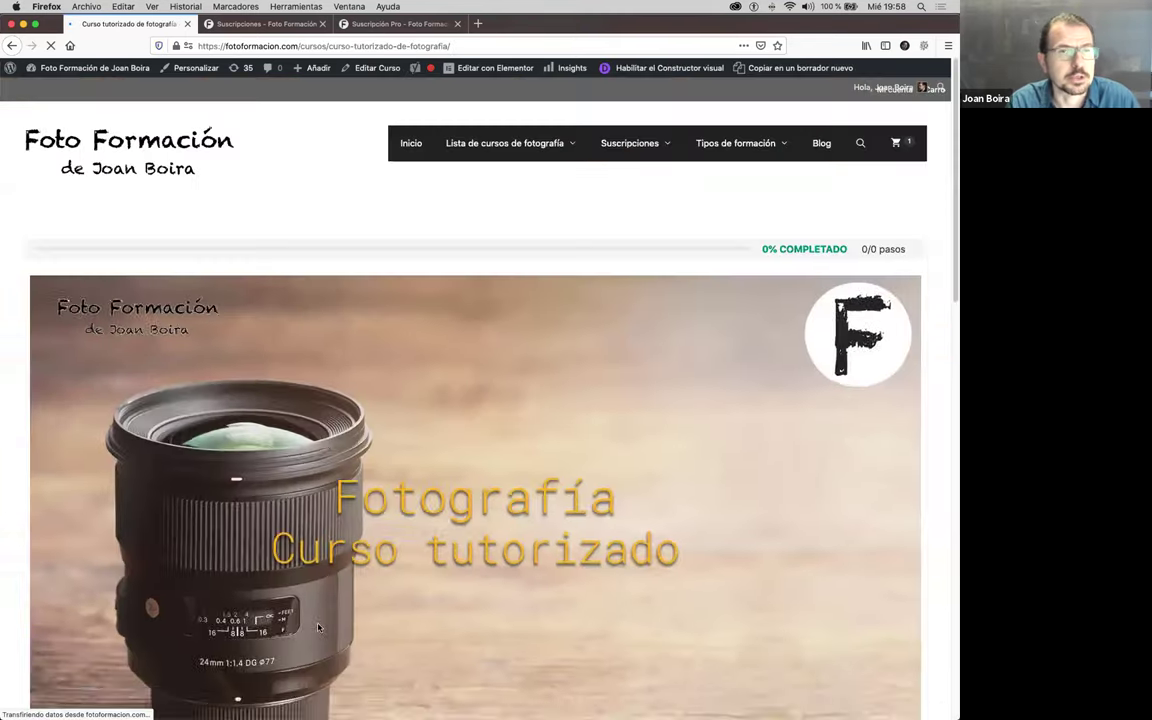
{"action": "scroll", "coordinate": [340, 577], "scroll_direction": "down", "scroll_amount": 10}
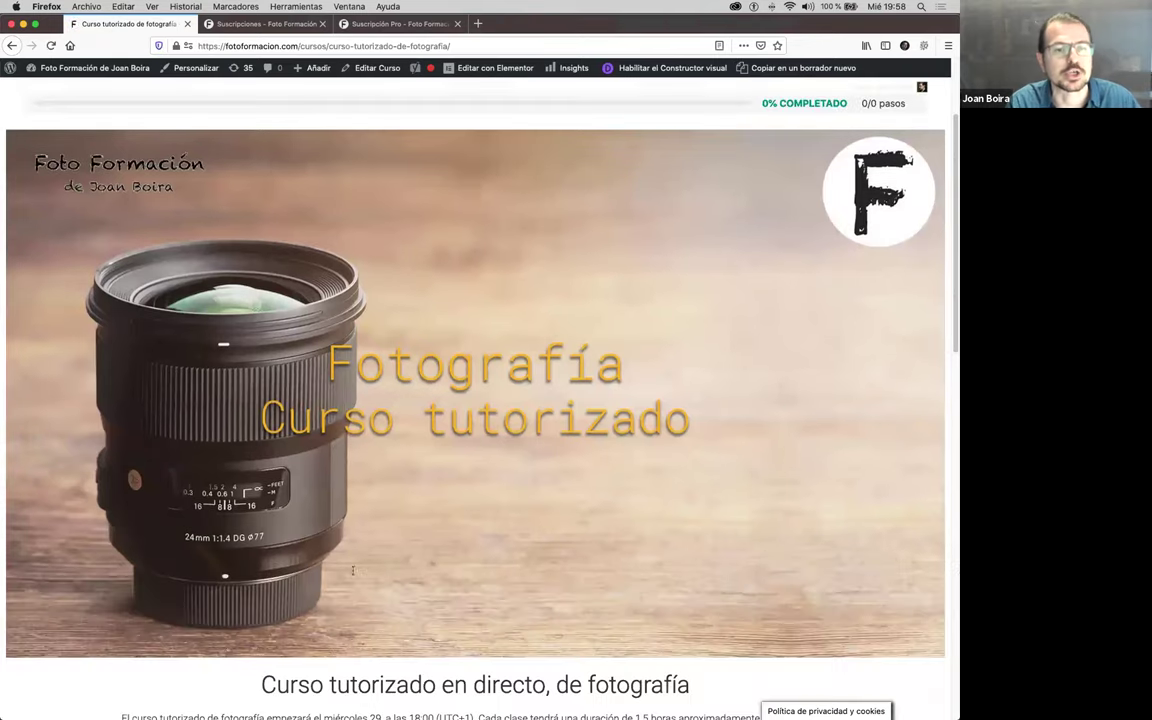
{"action": "scroll", "coordinate": [350, 569], "scroll_direction": "down", "scroll_amount": 1}
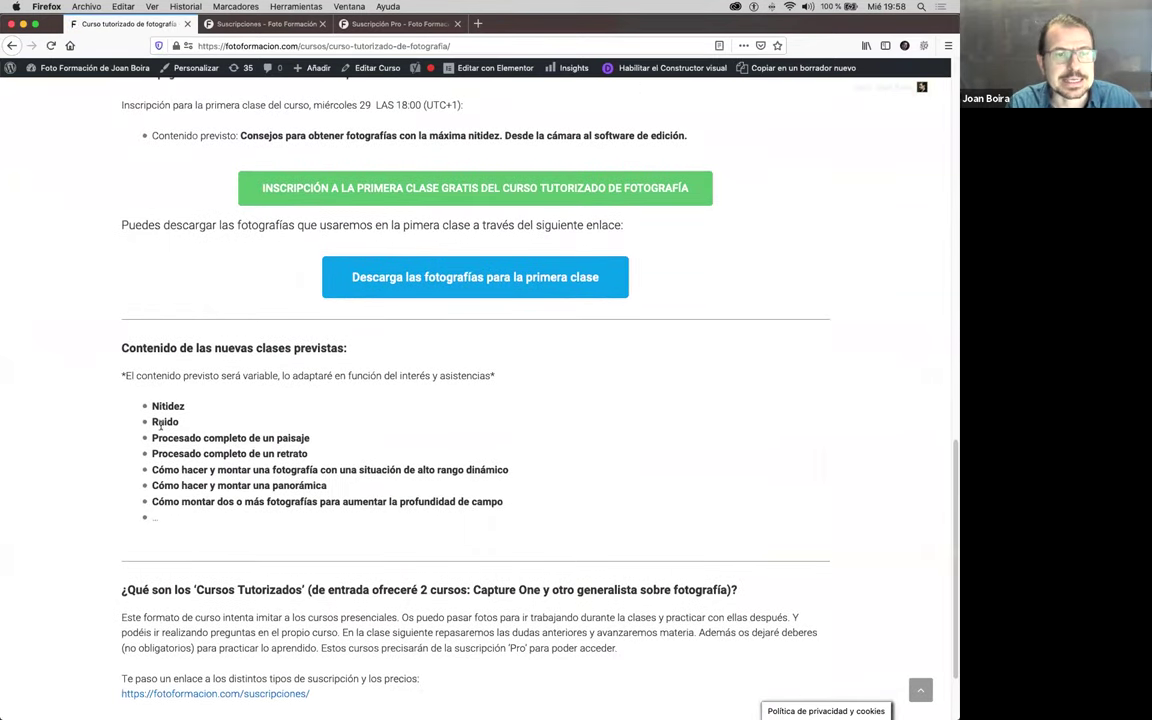
{"action": "double_click", "coordinate": [165, 421]}
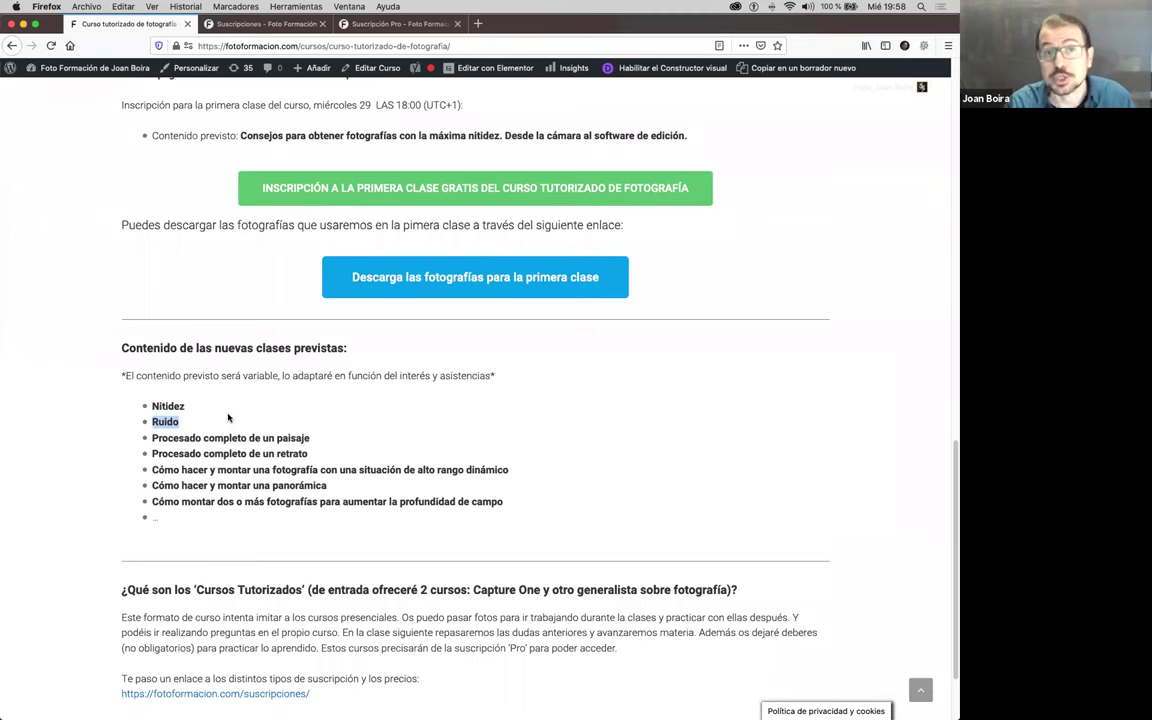
Step: Clear the Ruido selection and view the free first-class signup for Wednesday 29 at 18:00
{"action": "left_click", "coordinate": [218, 418]}
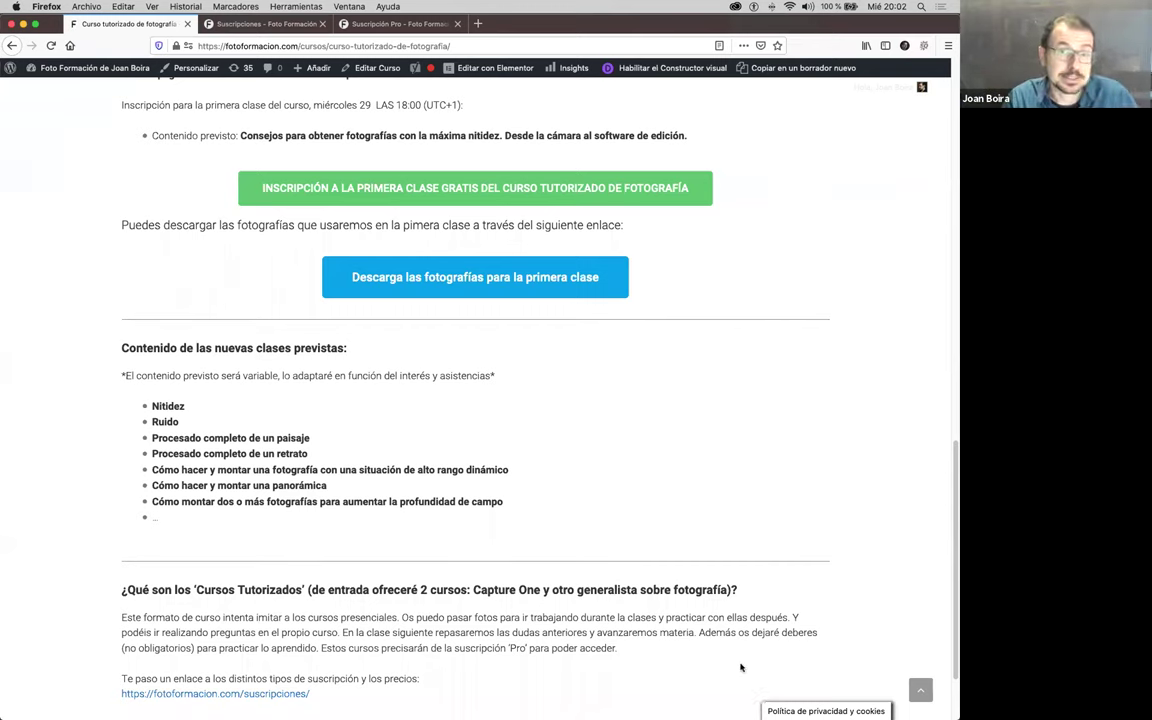
{"action": "mouse_move", "coordinate": [718, 708]}
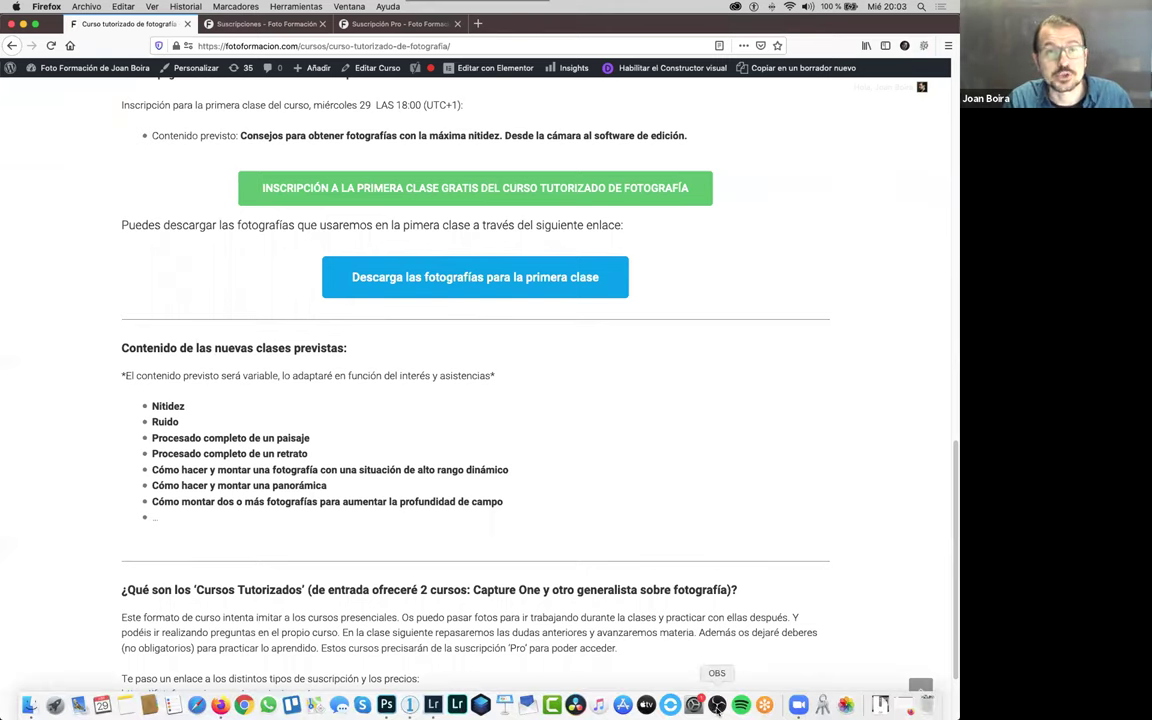